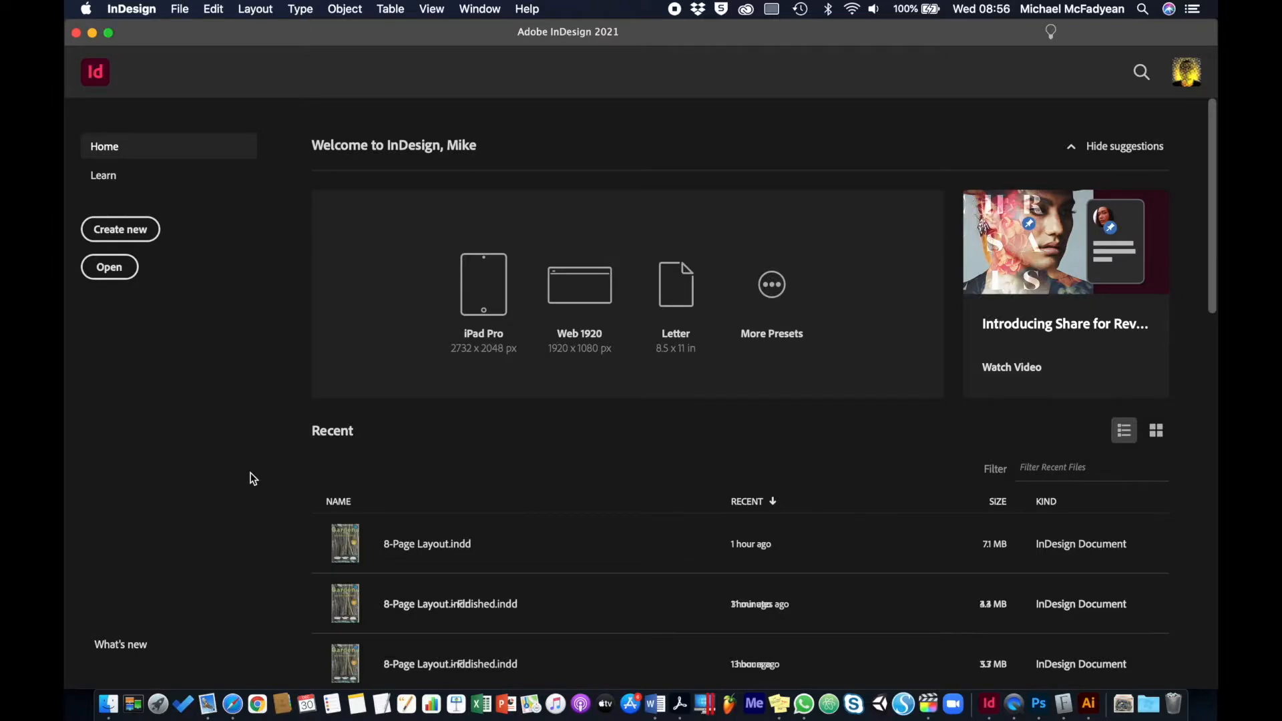
Open 8-Page Layout.indd from the 8-Page Layout Folder inside Activity_8-2-1_Files
left_click(133, 271)
left_click(1124, 142)
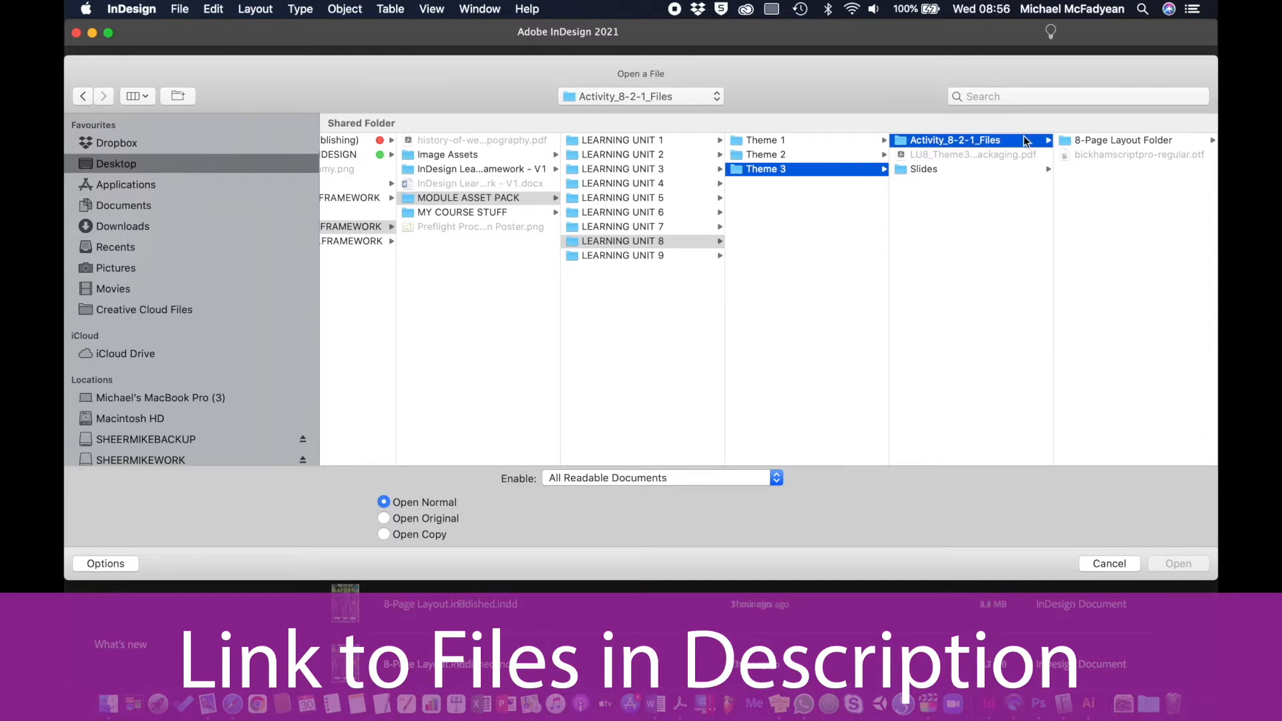
left_click(1127, 140)
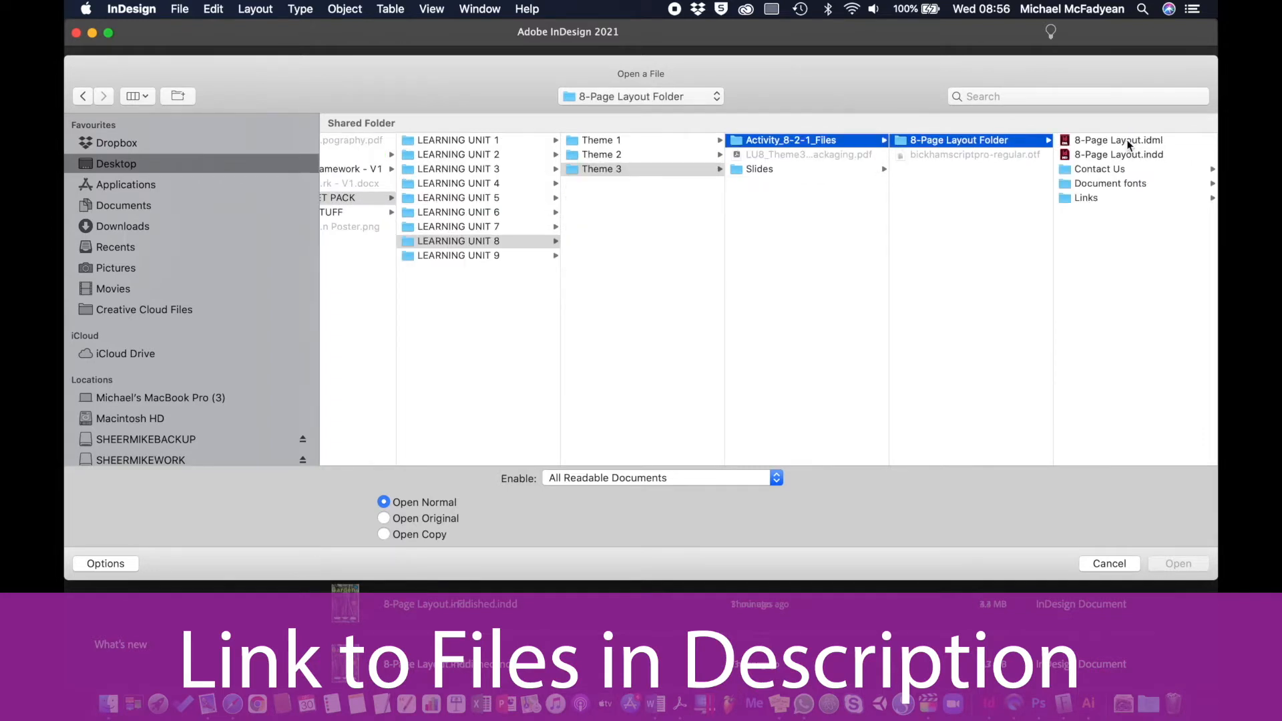
double_click(1105, 156)
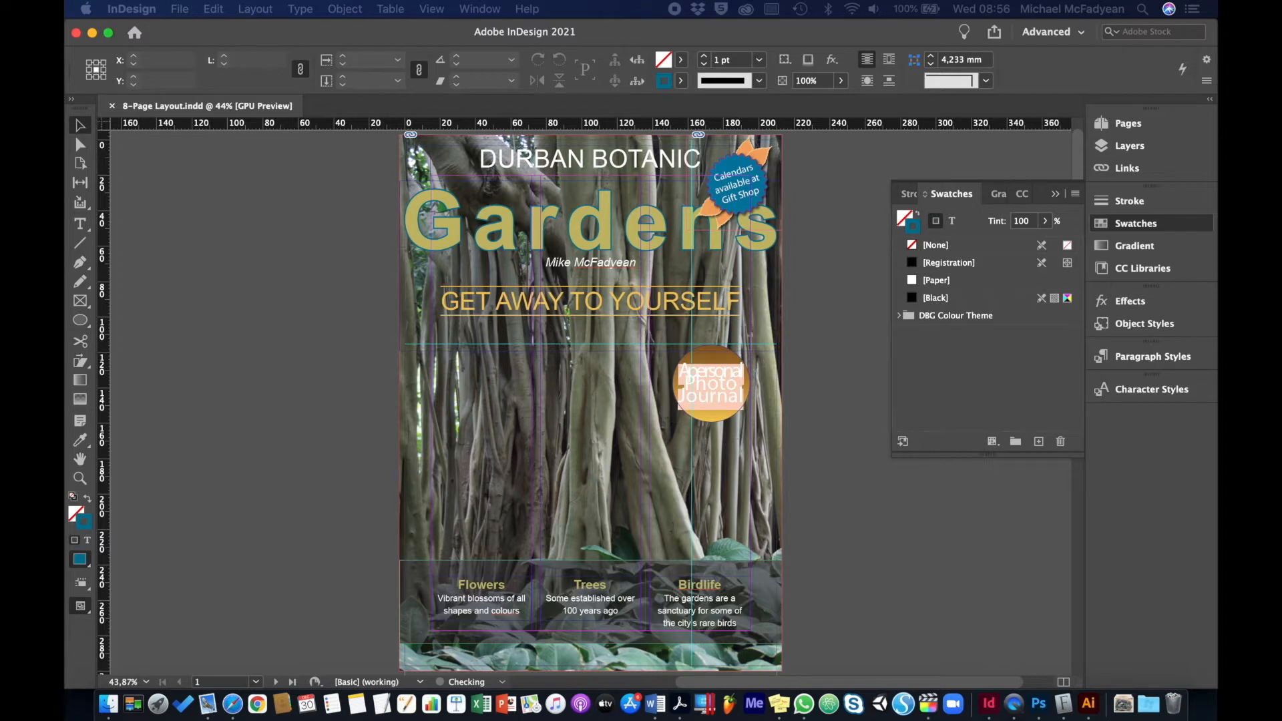
Check Bickham Script Pro in Font Book, return to InDesign and skip replacing the missing font
left_click_drag(538, 260, 571, 255)
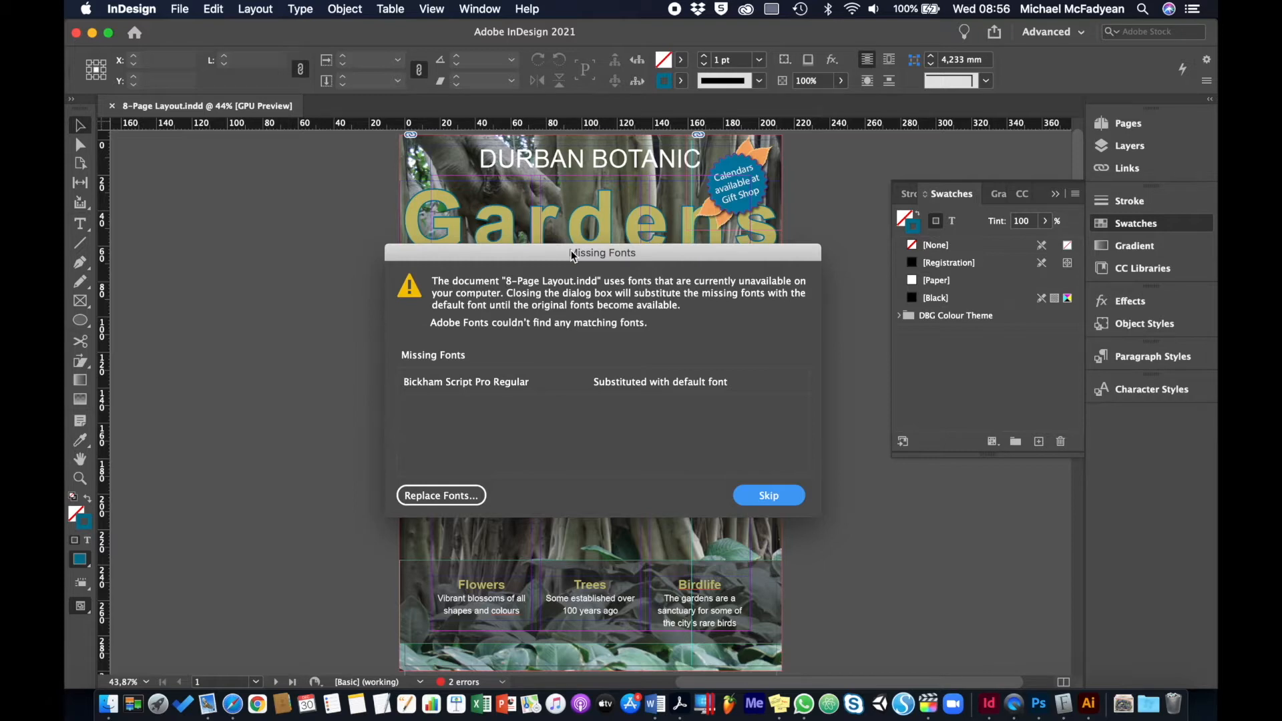
left_click(1064, 705)
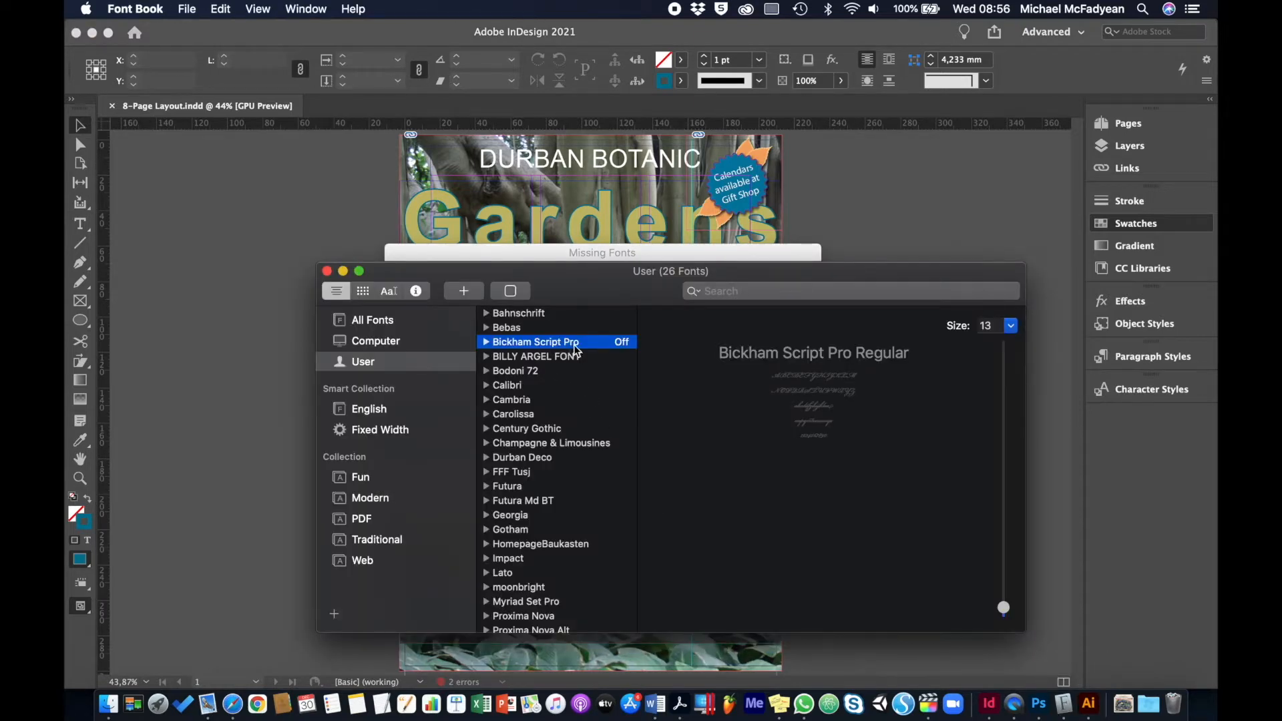
left_click(454, 258)
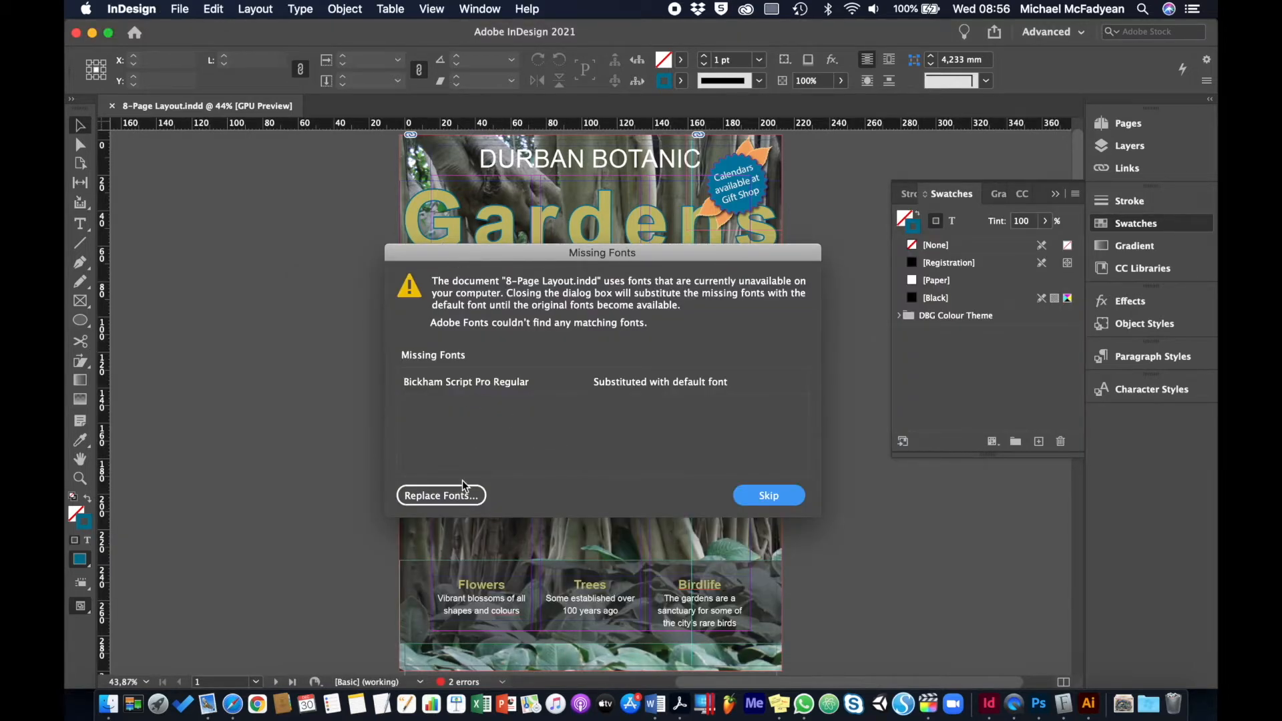
left_click(769, 497)
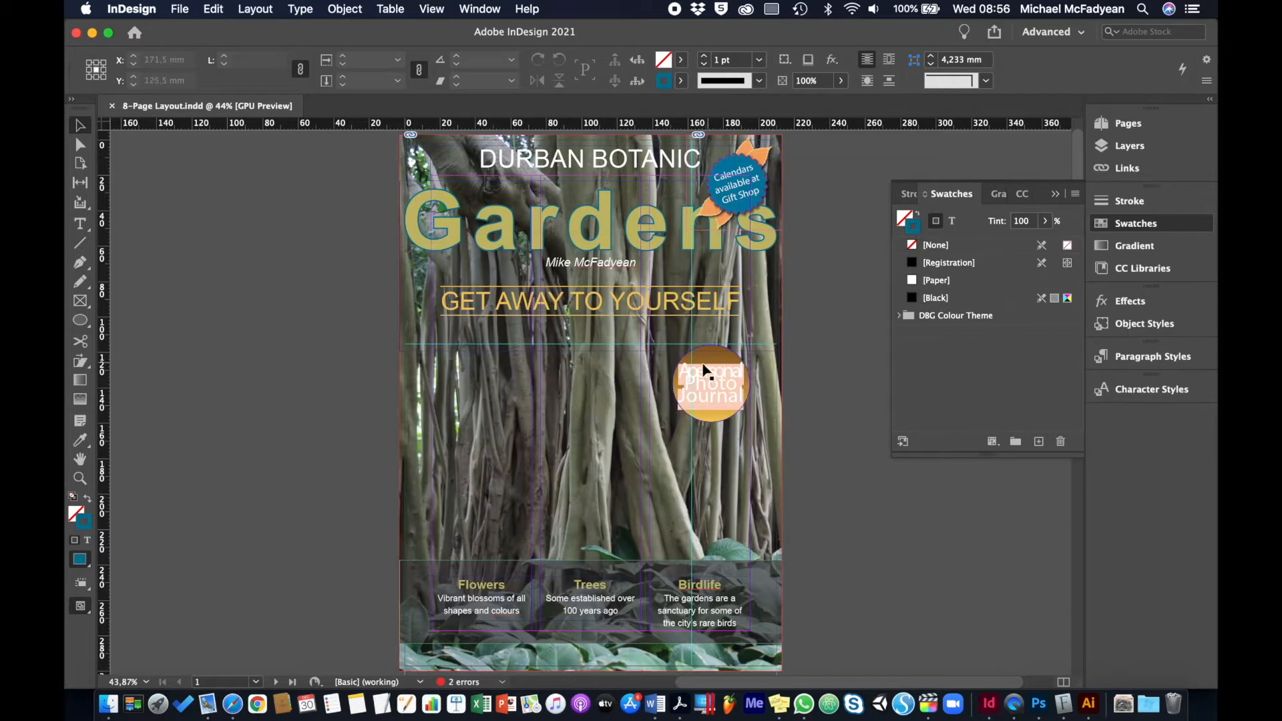
Examine the missing-font highlighting on the cover's round "A personal Photo Journal" badge in both normal and preview modes
left_click(719, 394)
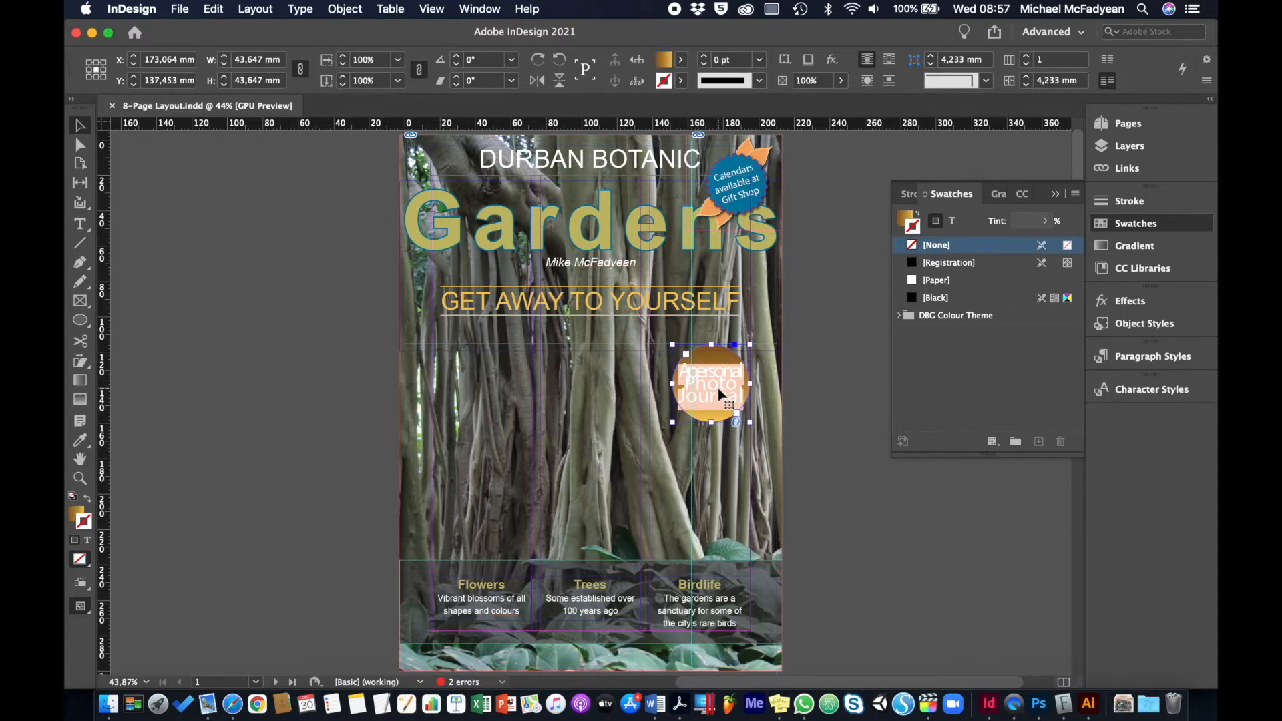
key("super+equal")
key("super+equal")
key("super+equal")
key("super+equal")
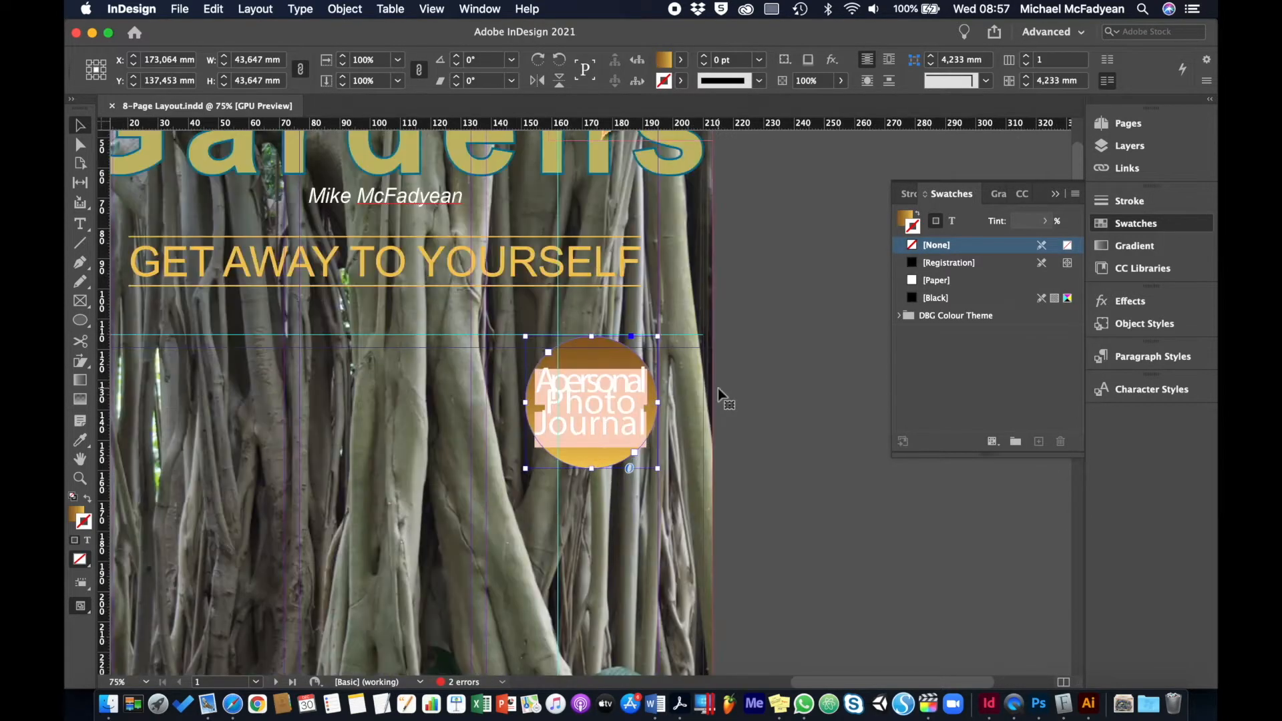
key("super+equal")
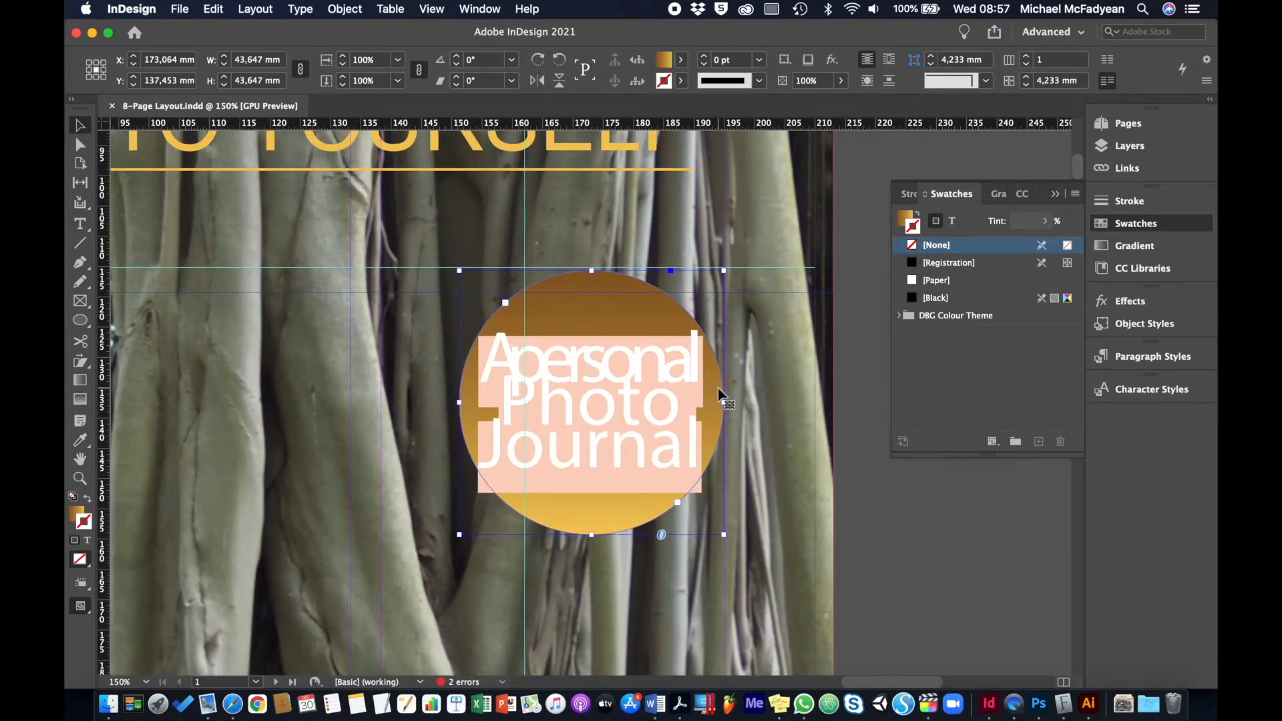
left_click(871, 409)
key("w")
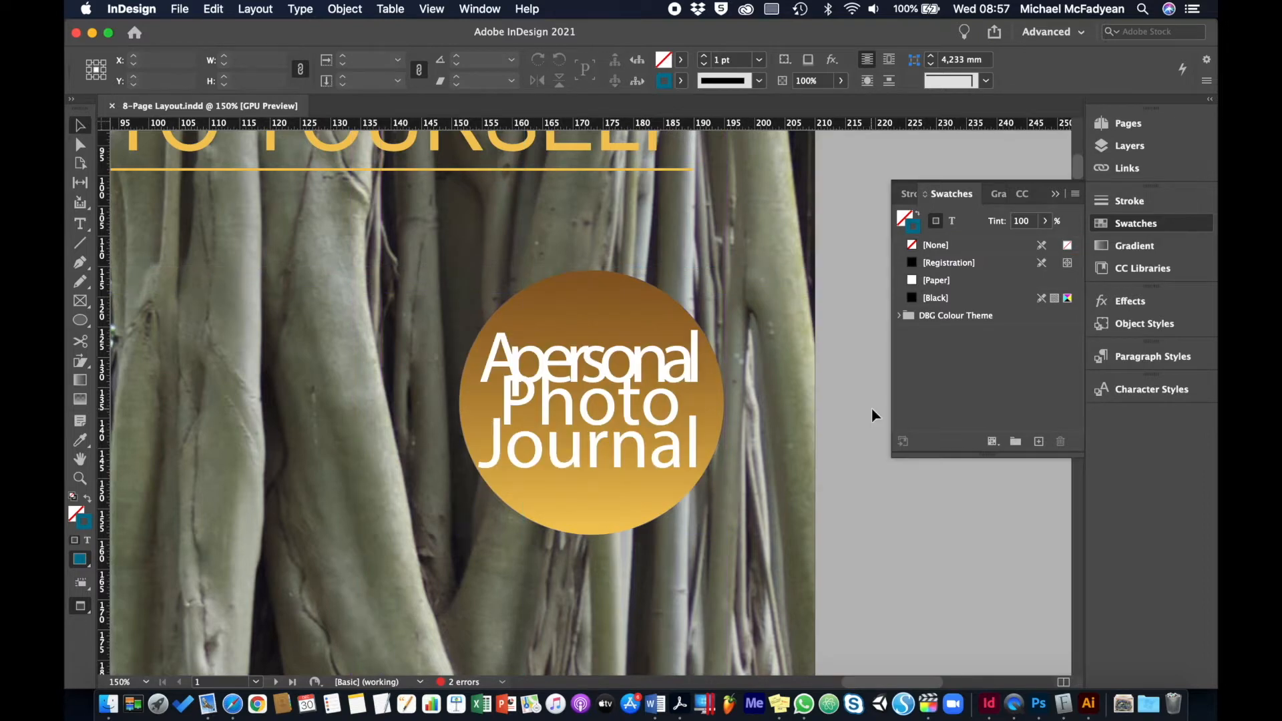
key("w")
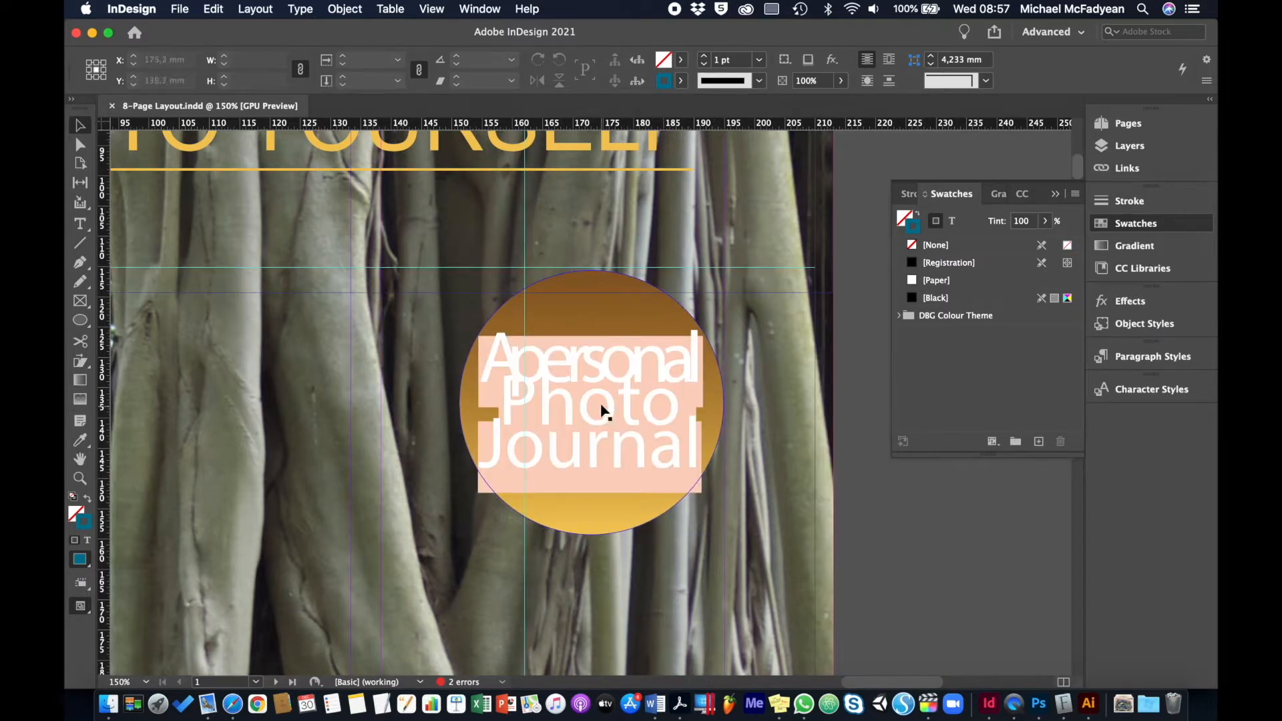
key("super+0")
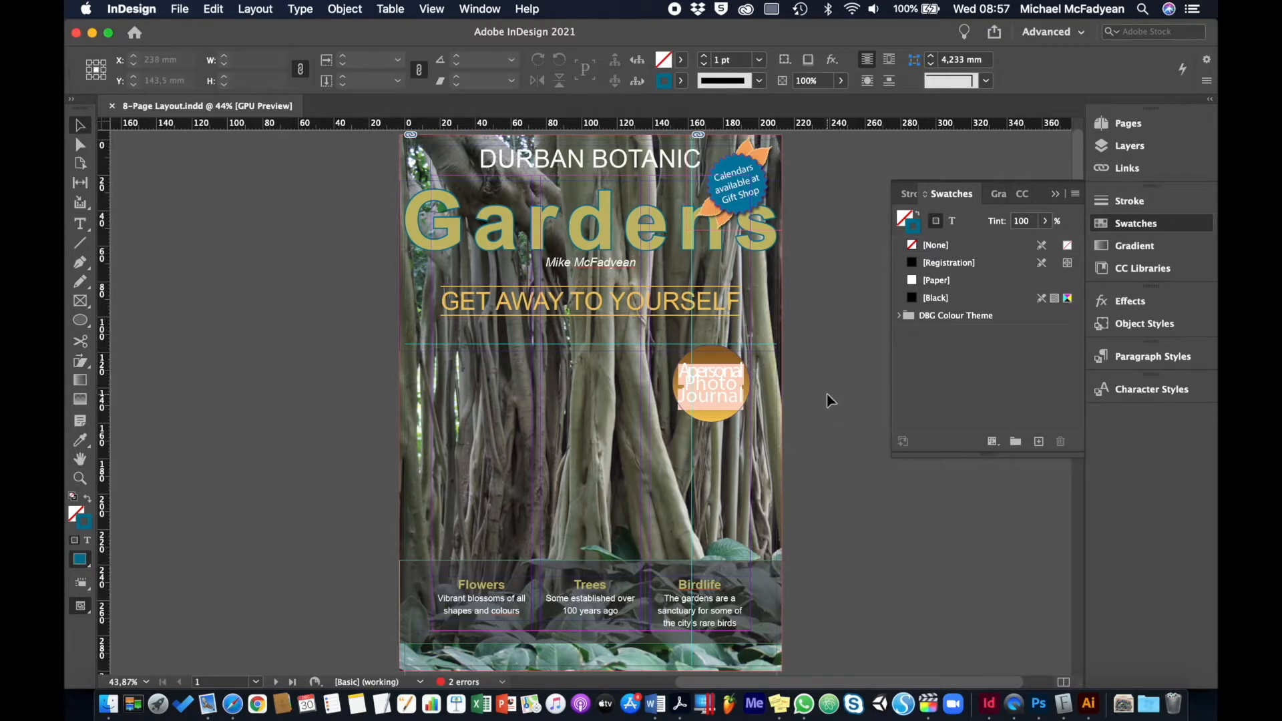
Review the document's pages from the inside cover and contents through to the Contact page
key("Page_Down")
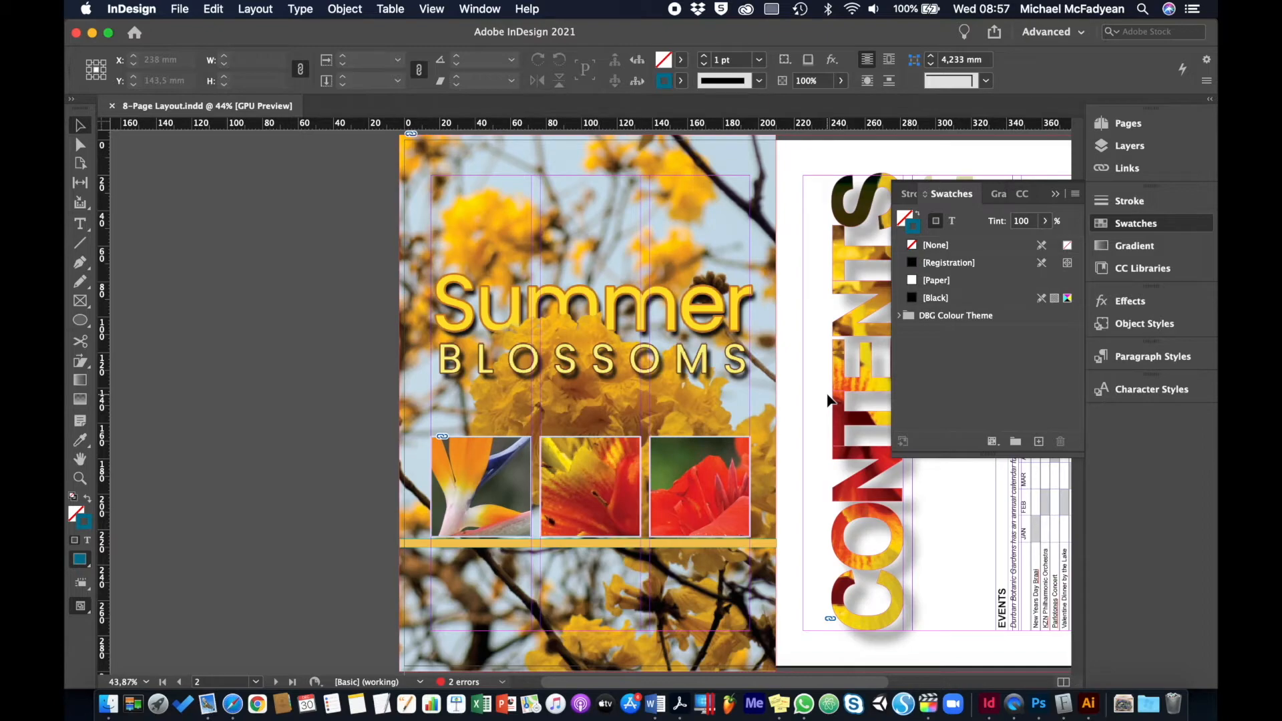
key("shift+Page_Down")
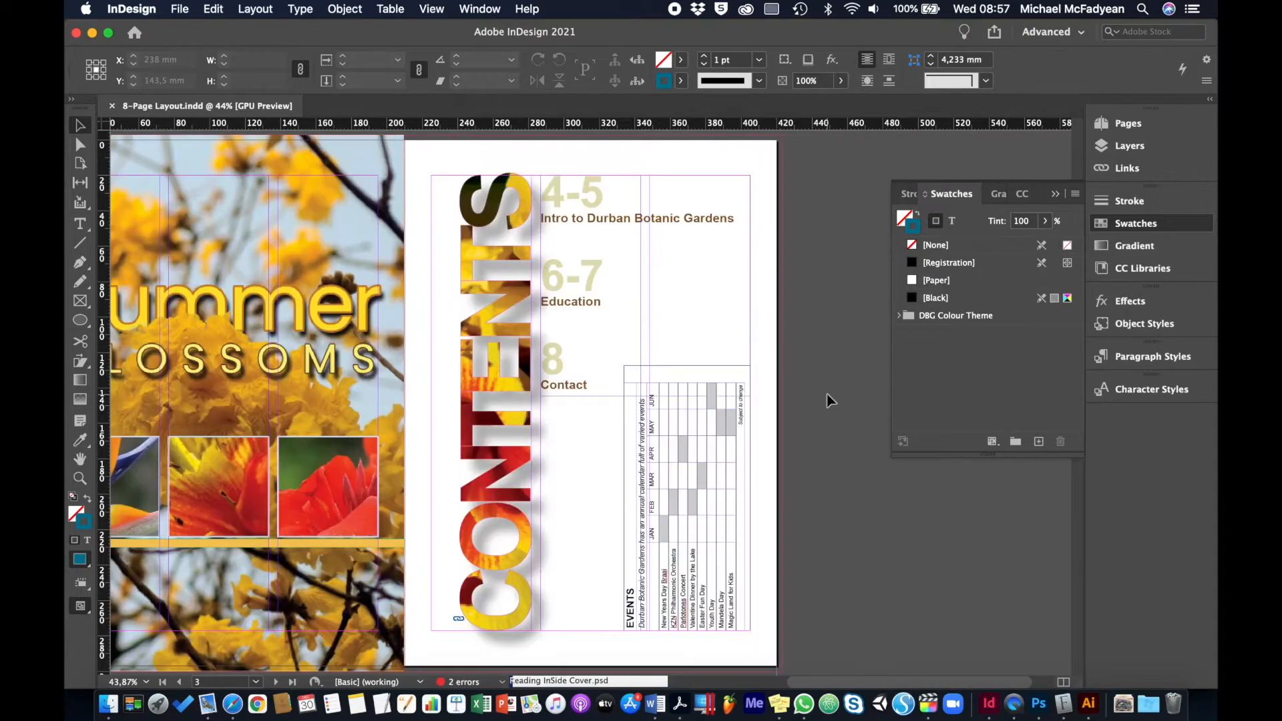
key("shift+Page_Down")
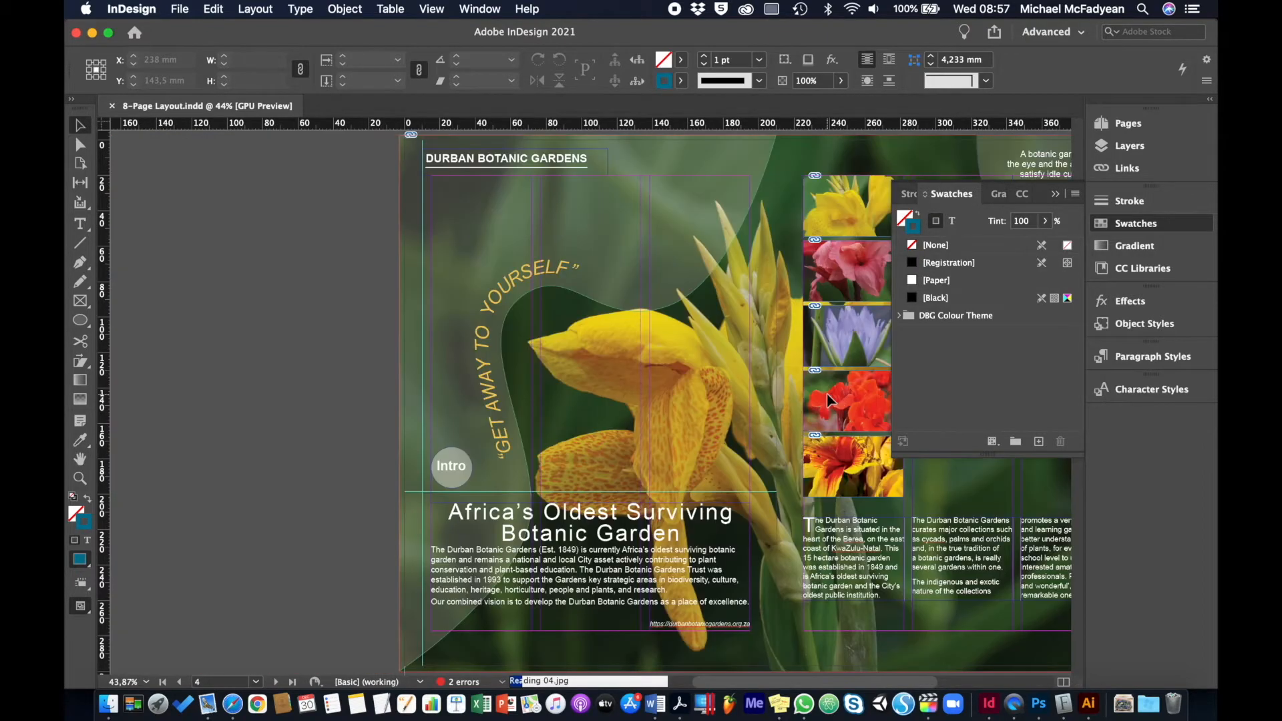
key("shift+Page_Up")
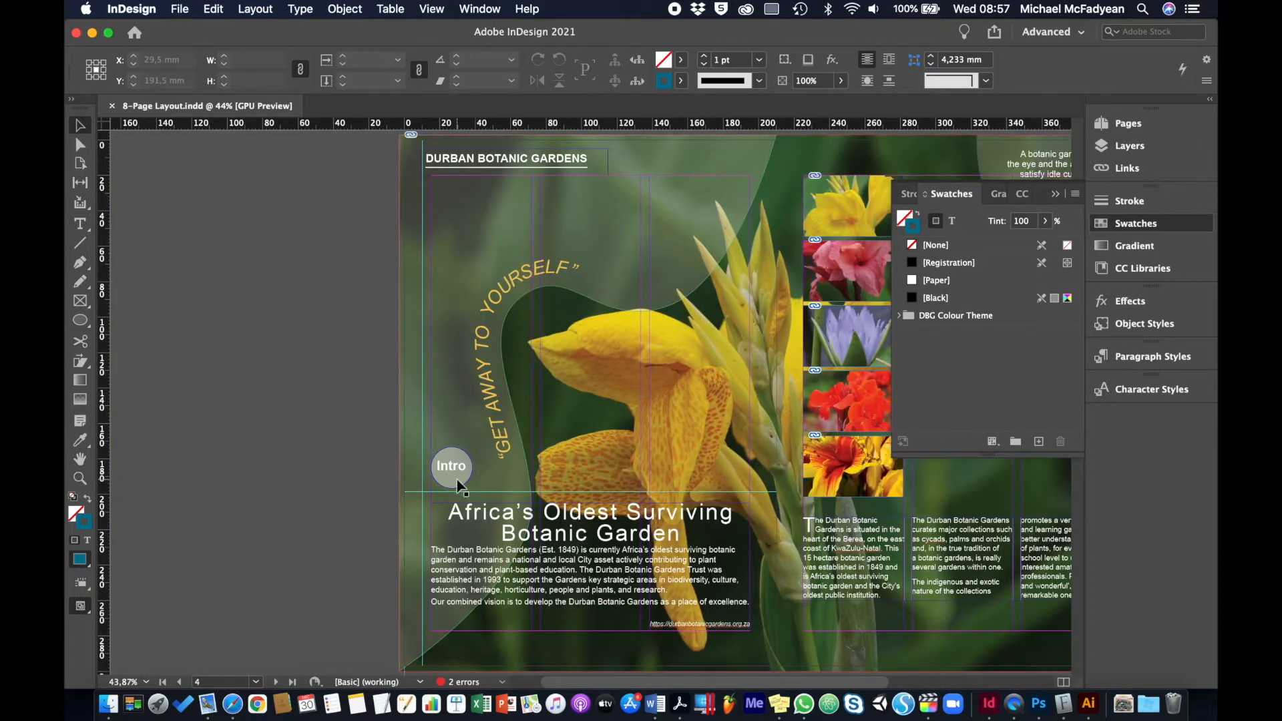
key("shift+Page_Down")
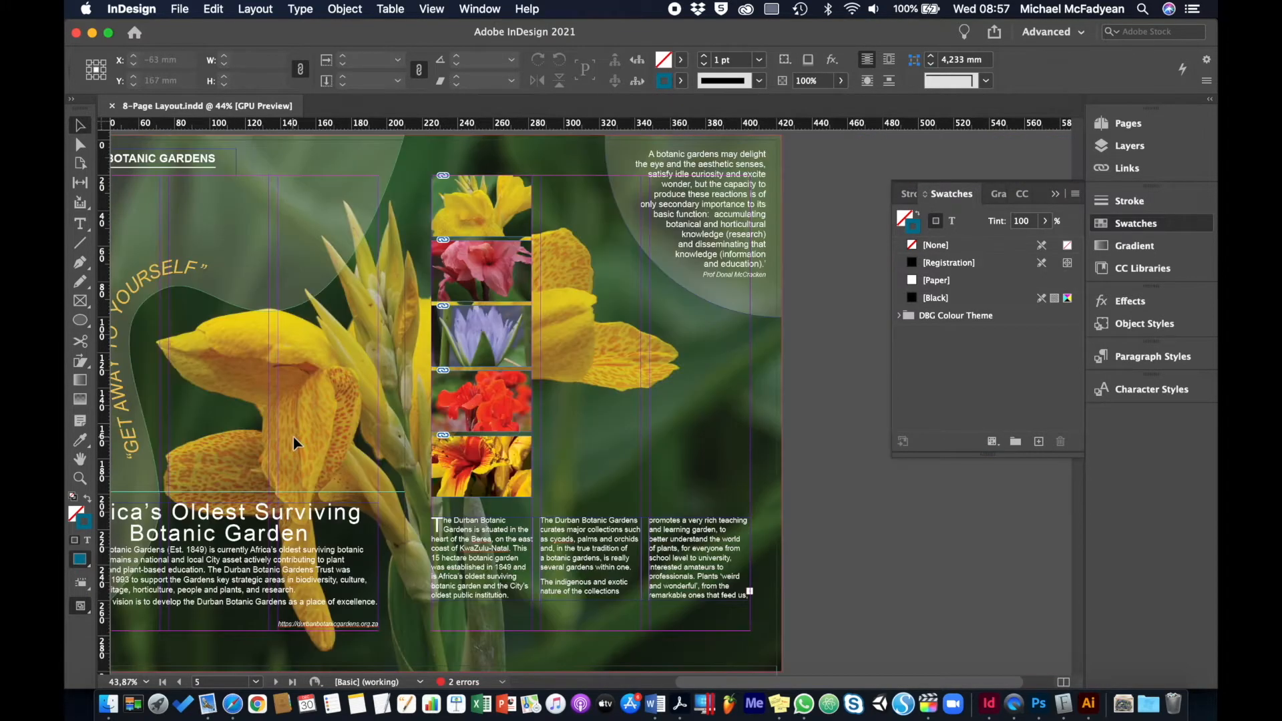
key("shift+Page_Down")
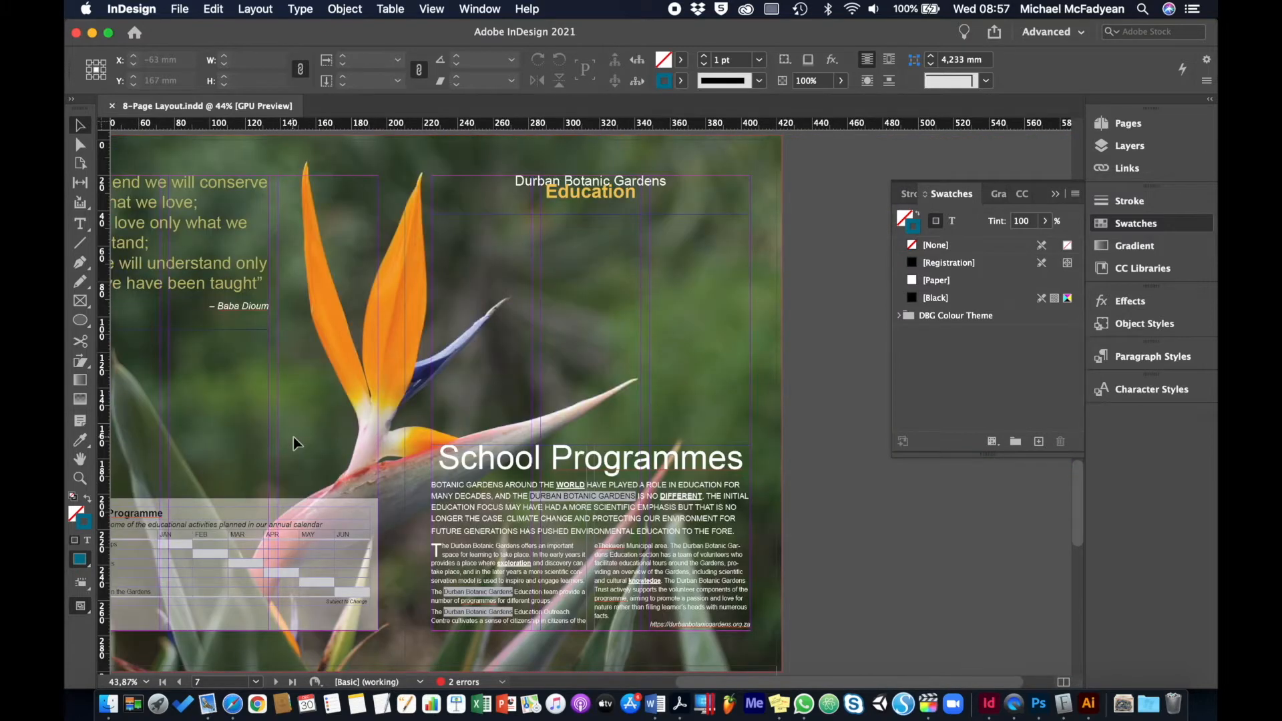
key("shift+Page_Down")
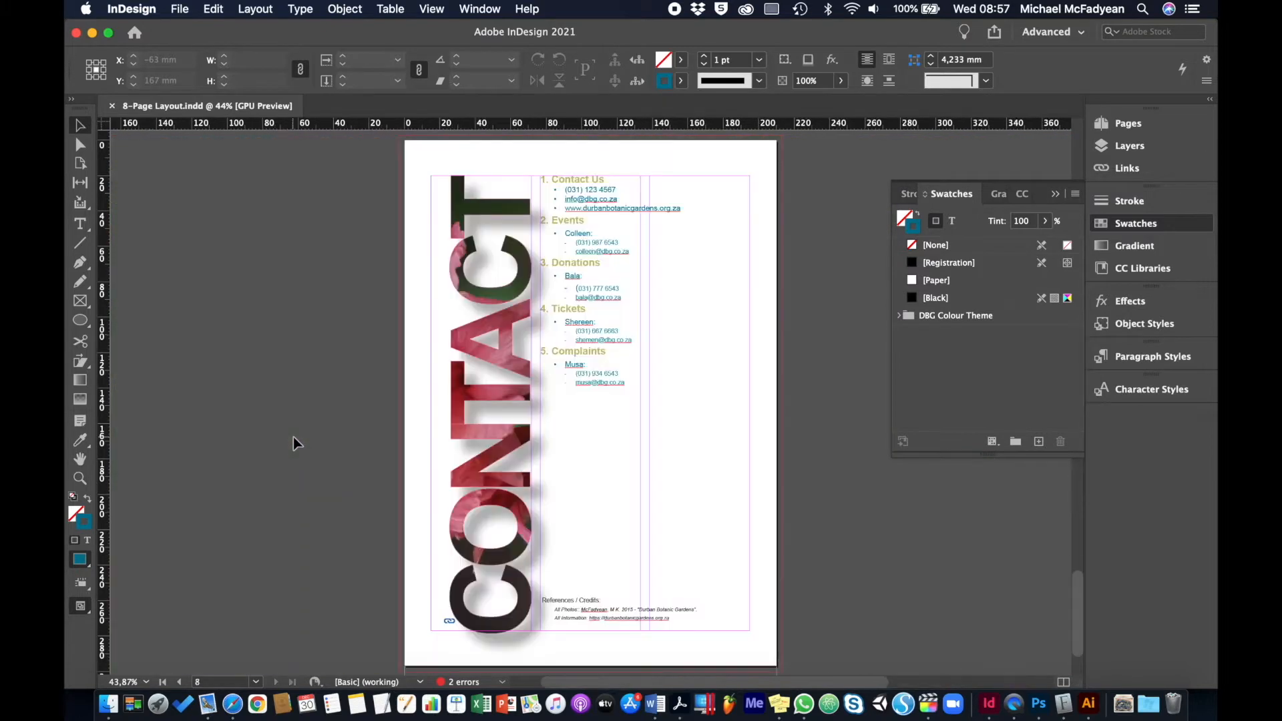
Examine the References / Credits text at the foot of the Contact page up close
left_click(613, 616)
key("super+equal")
key("super+equal")
key("super+equal")
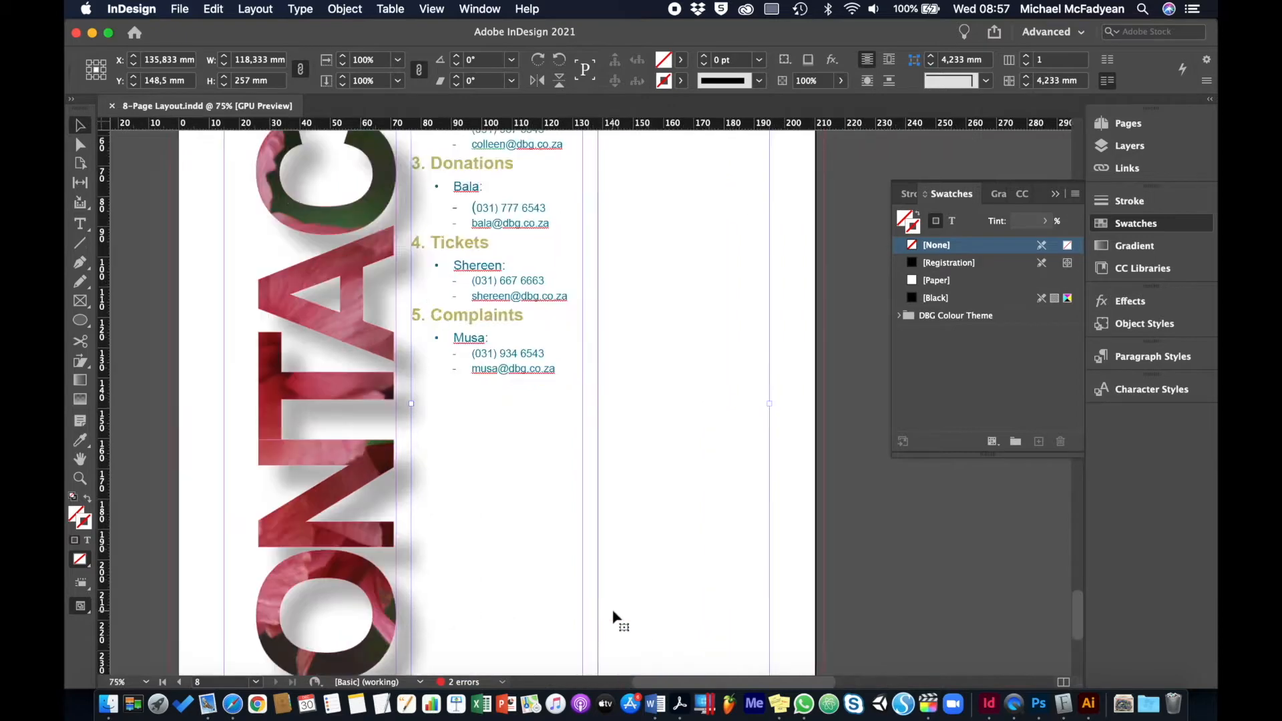
key("super+equal")
scroll(612, 616, "down", 10)
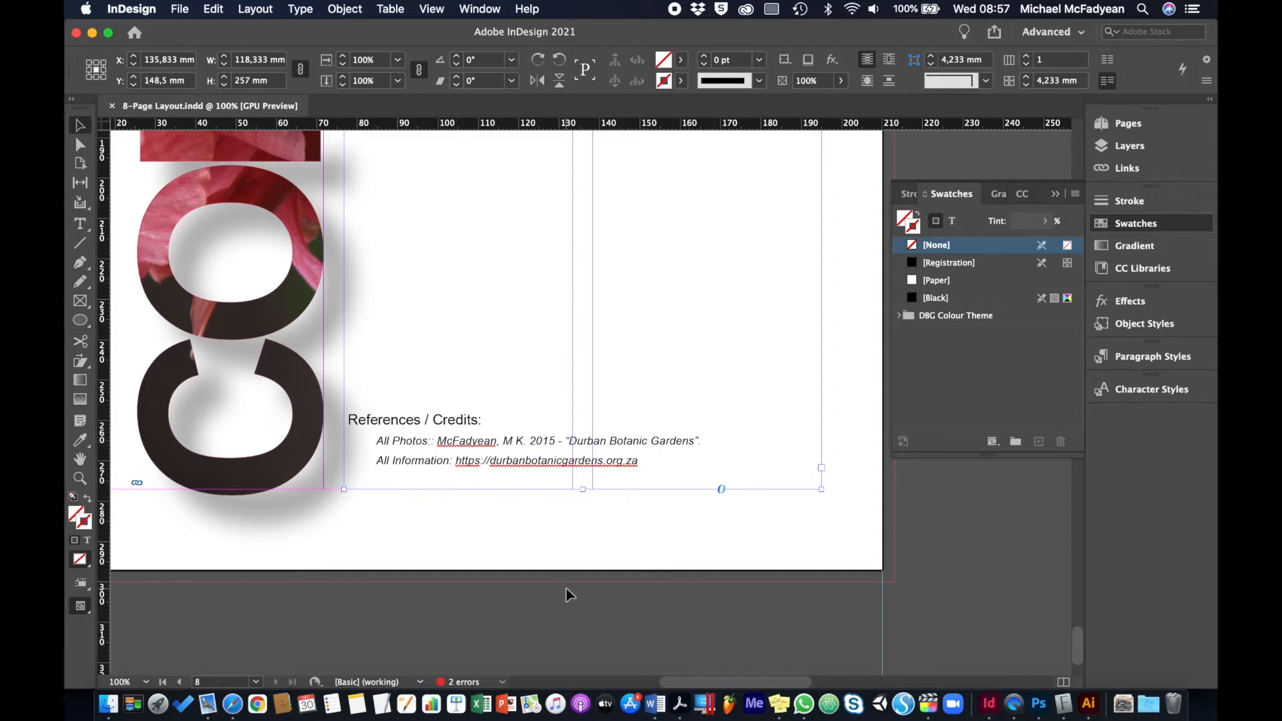
key("super+0")
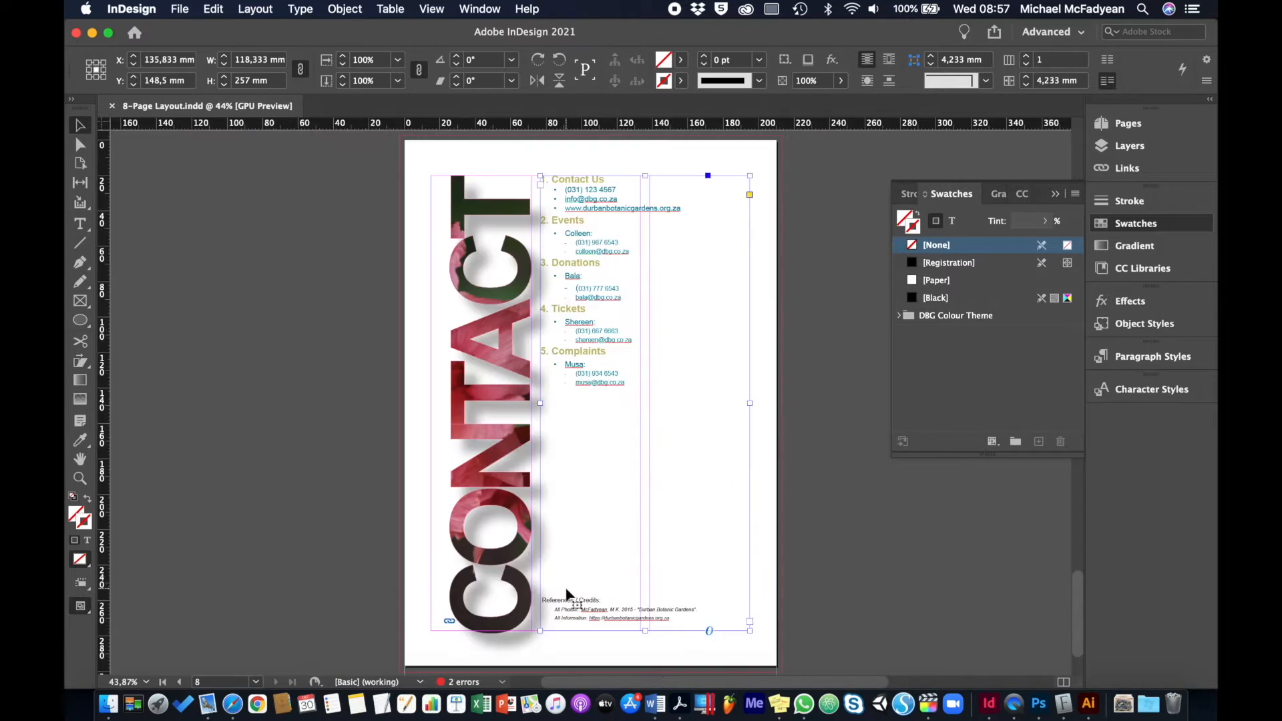
left_click(378, 481)
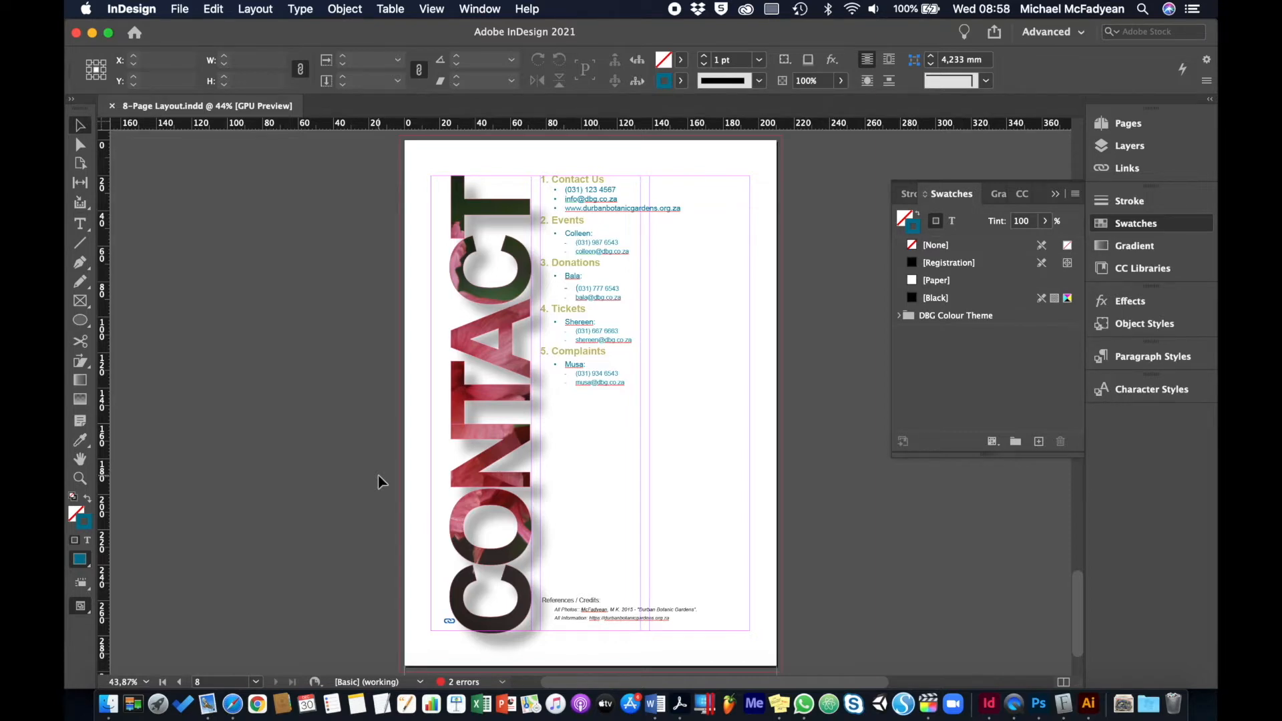
Go back through the document from the Contact page to the front cover
key("shift+Page_Up")
key("shift+Page_Up")
key("shift+Page_Up")
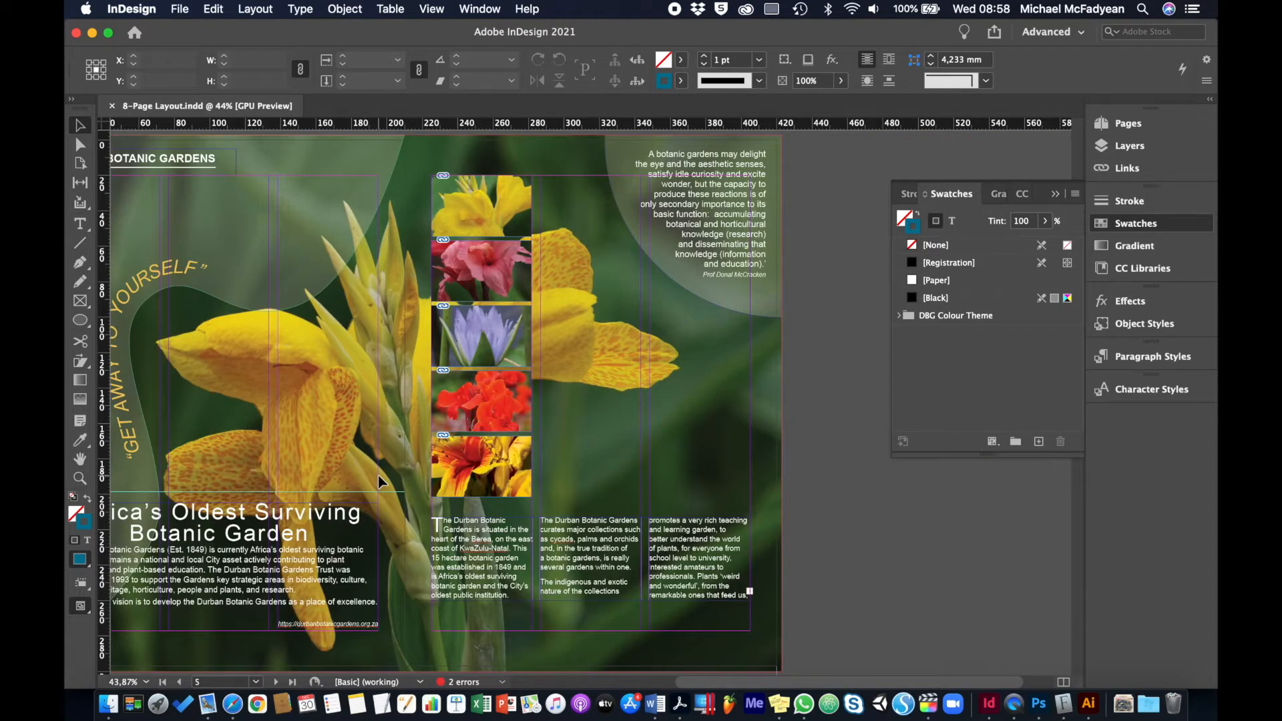
key("shift+Page_Up")
key("shift+Page_Up")
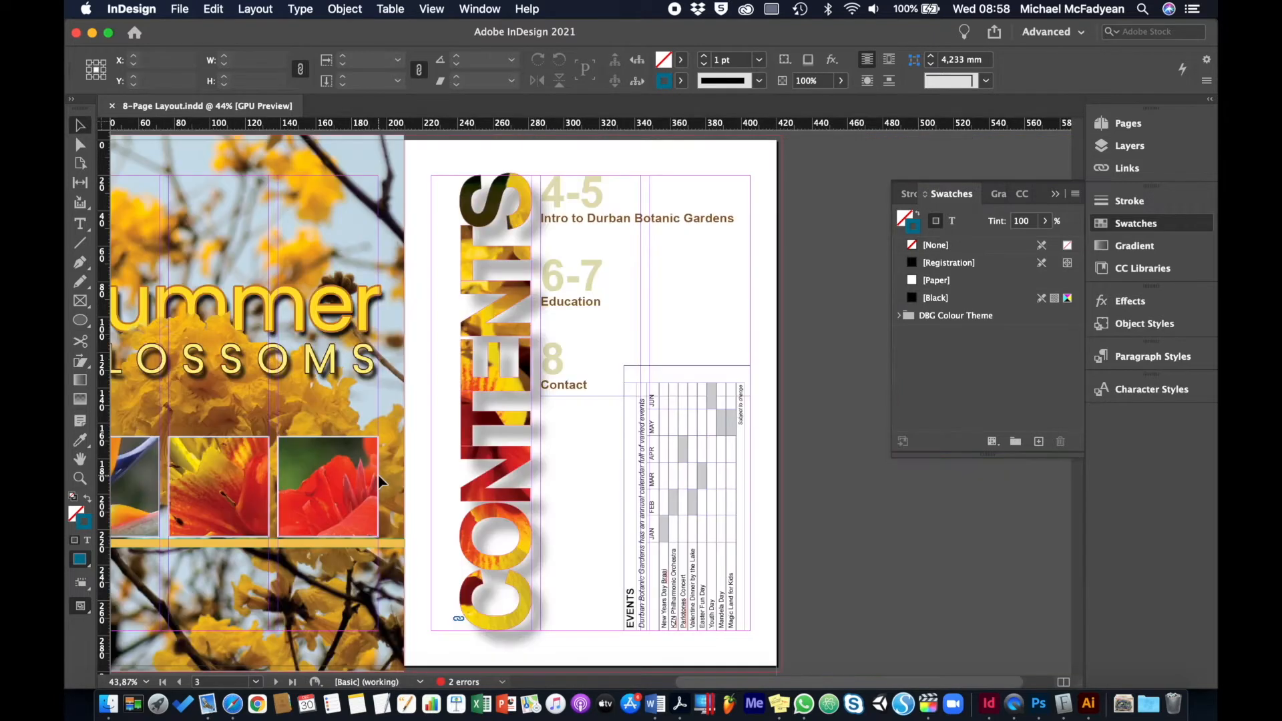
key("shift+Page_Up")
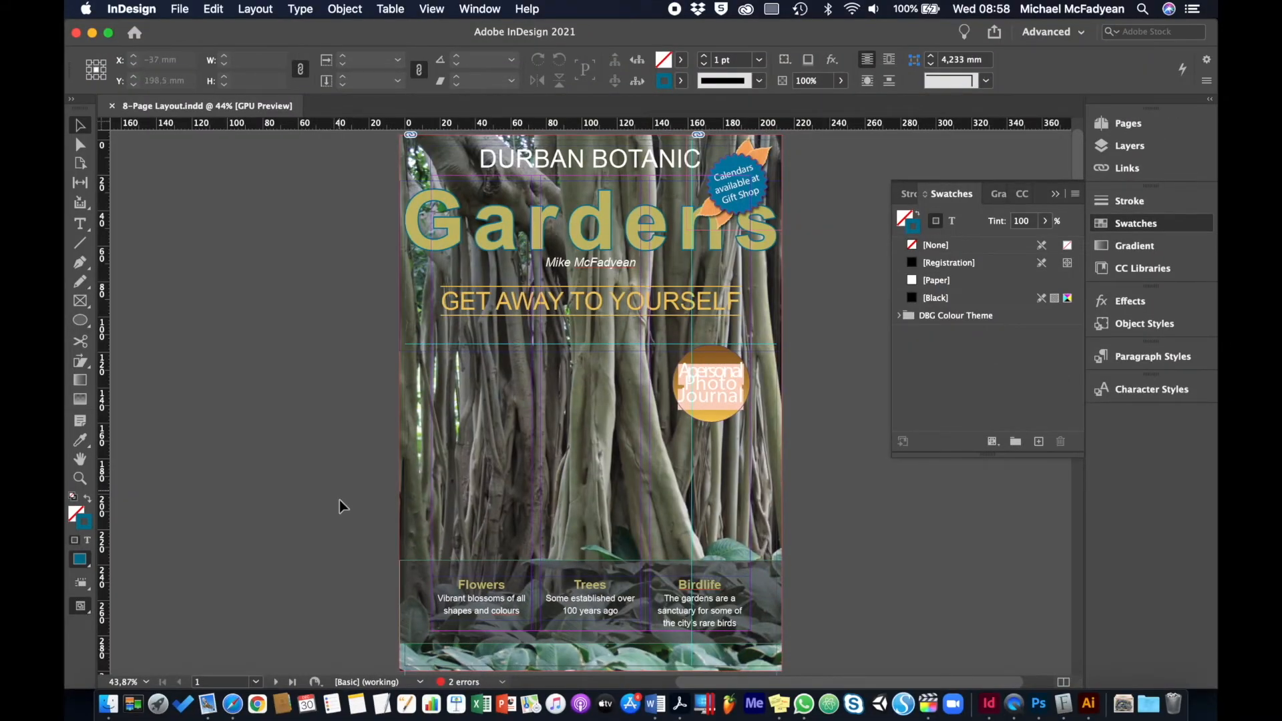
Create a new preflight profile named "Commercial Print Profile"
left_click(504, 683)
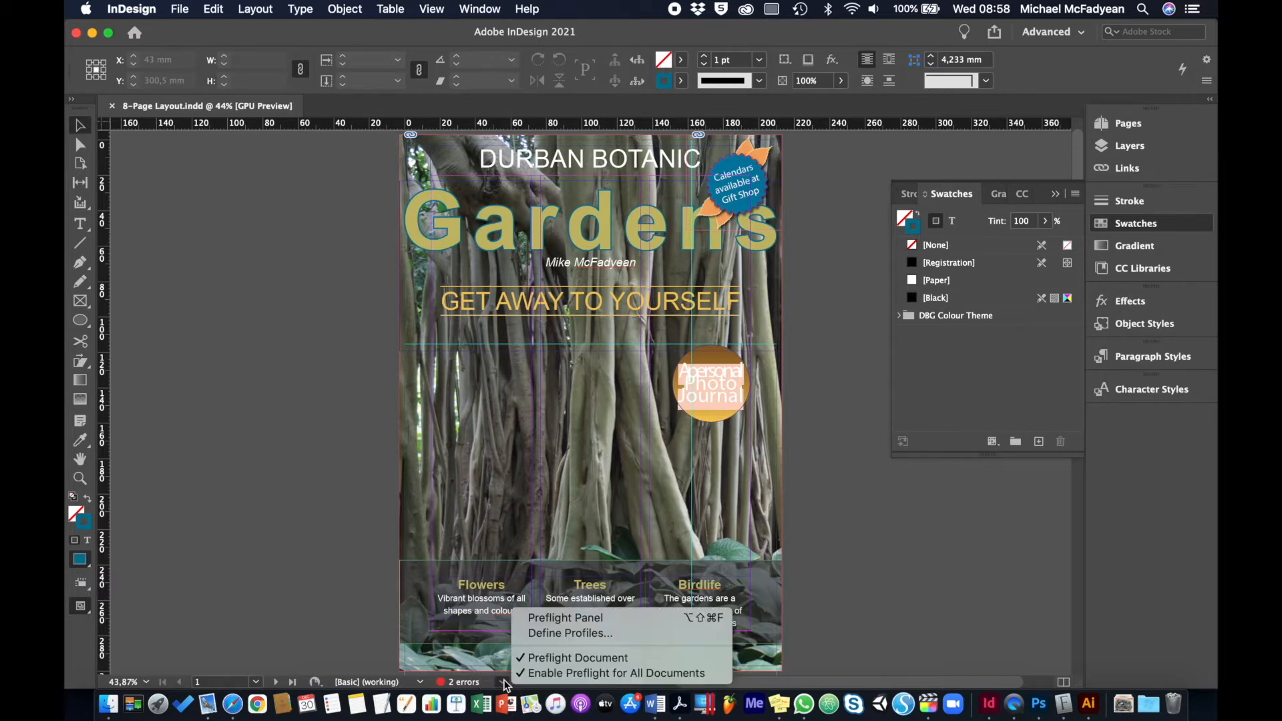
left_click(564, 634)
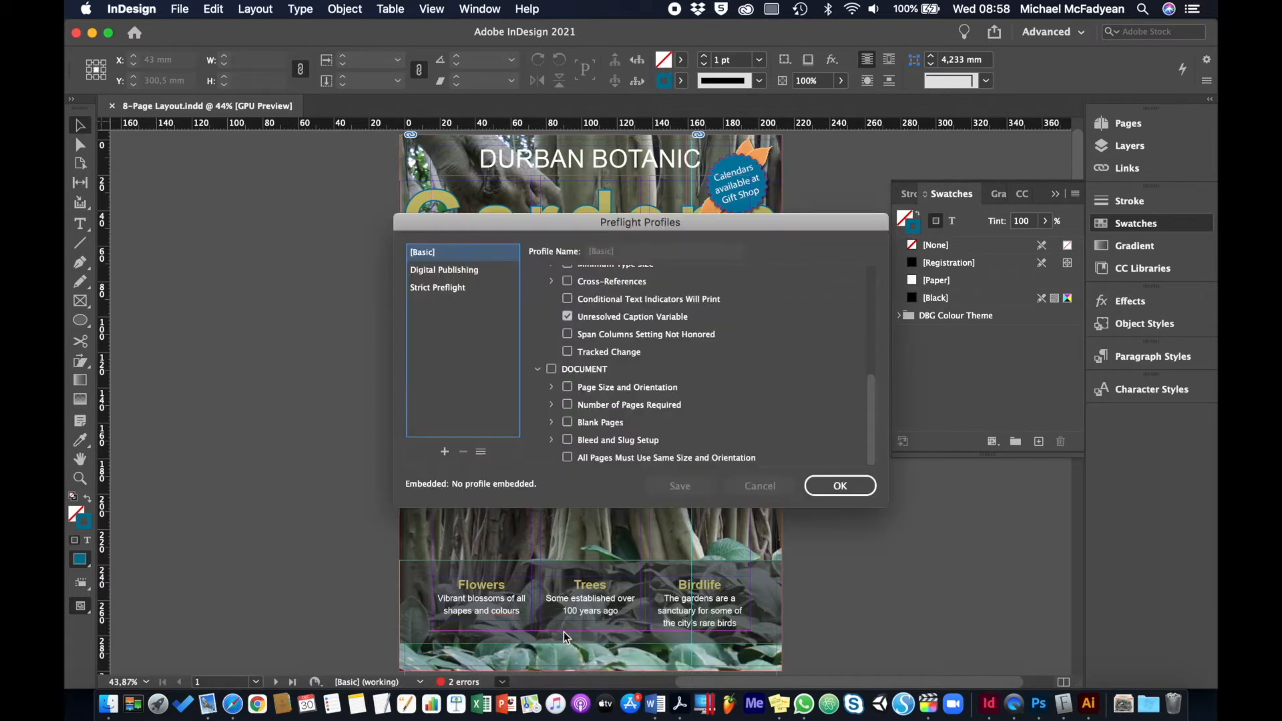
left_click(445, 452)
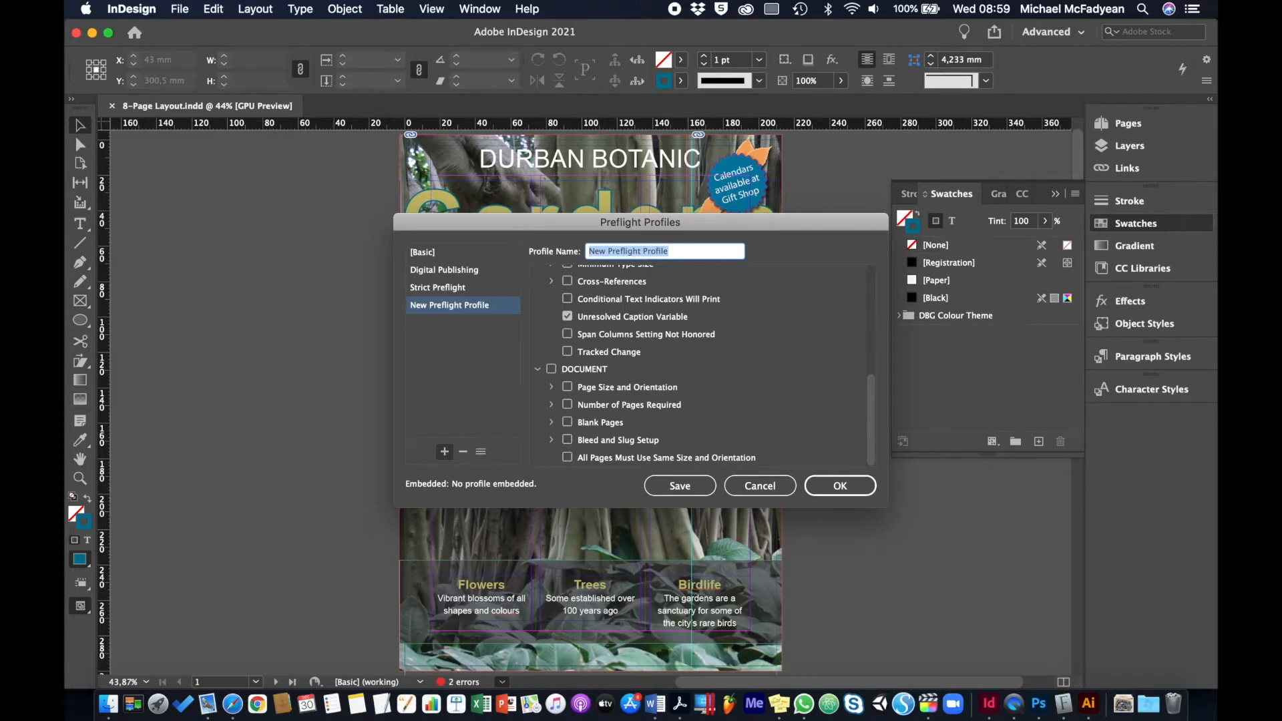
type("Commercial ")
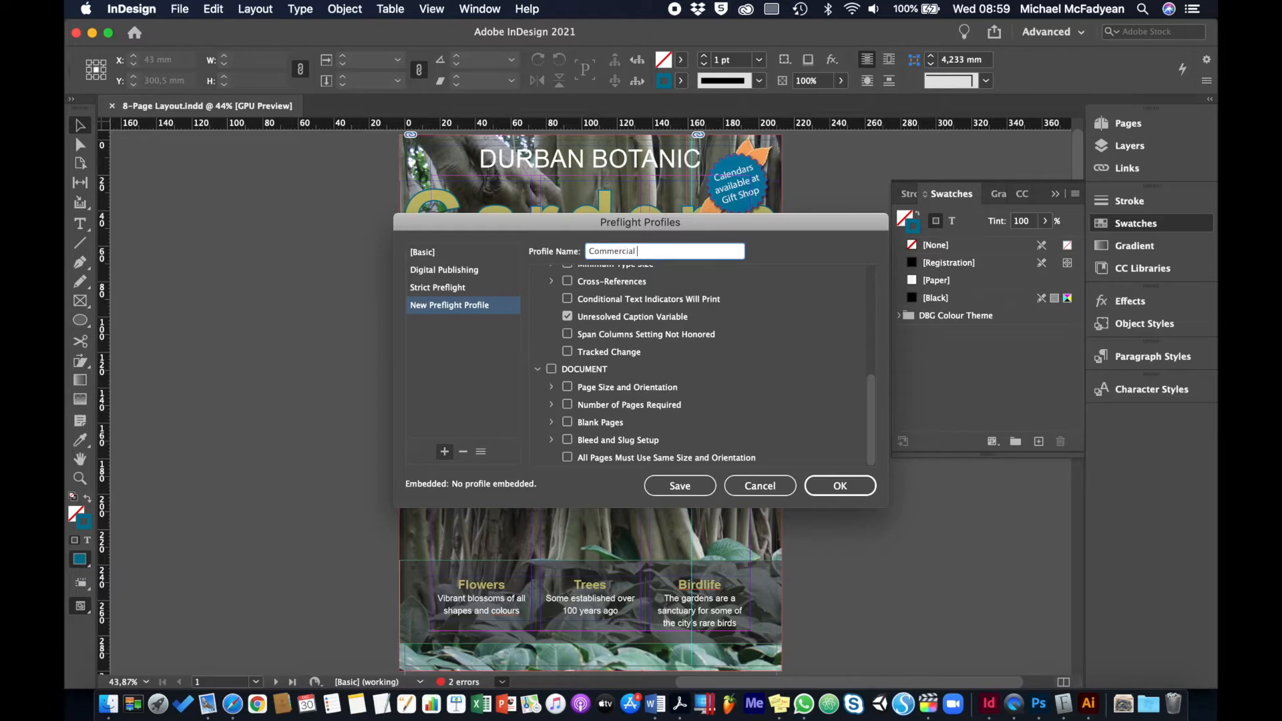
type("Print Profile")
Turn off the Inaccessible URL Links check in the new profile's Links settings
scroll(743, 367, "up", 10)
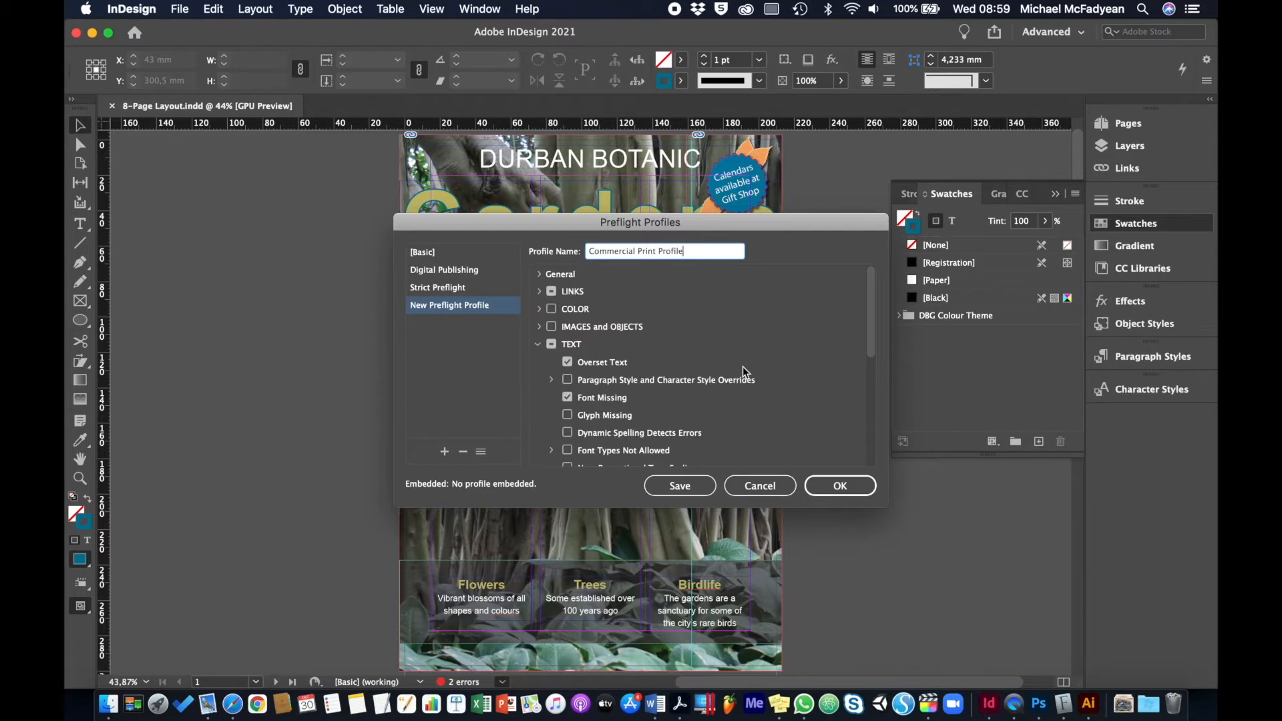
left_click(538, 292)
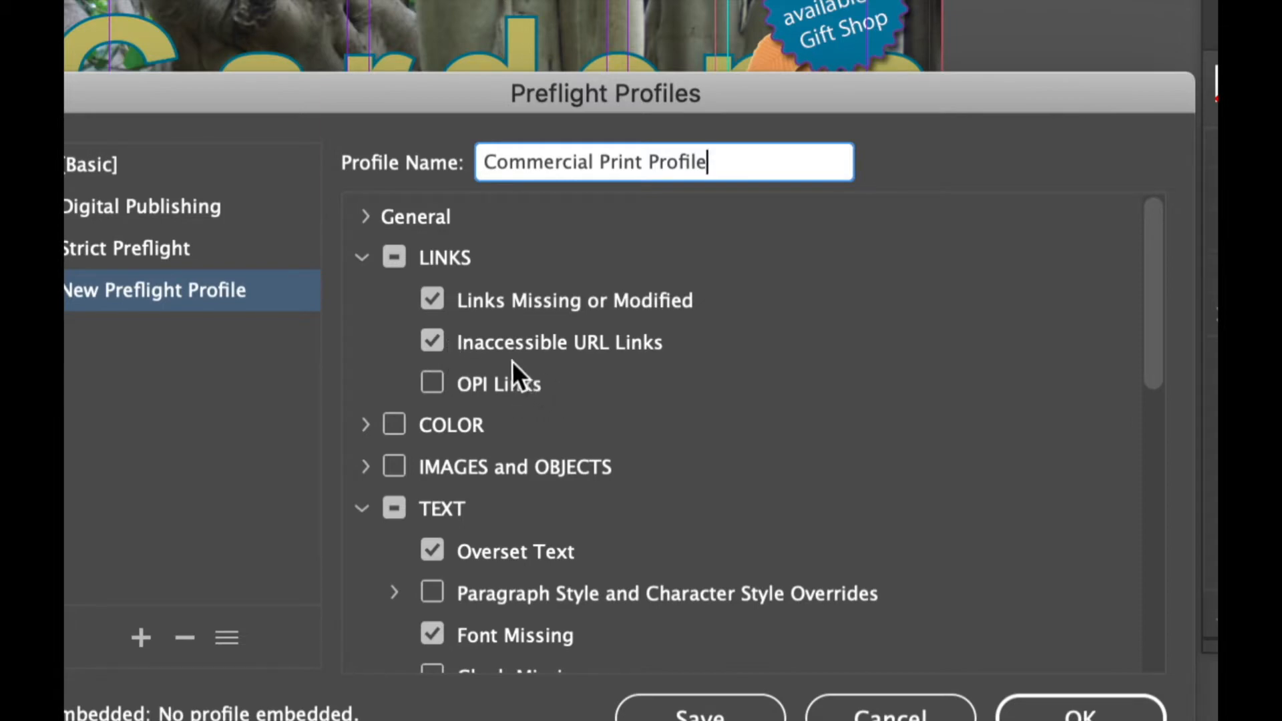
left_click(438, 343)
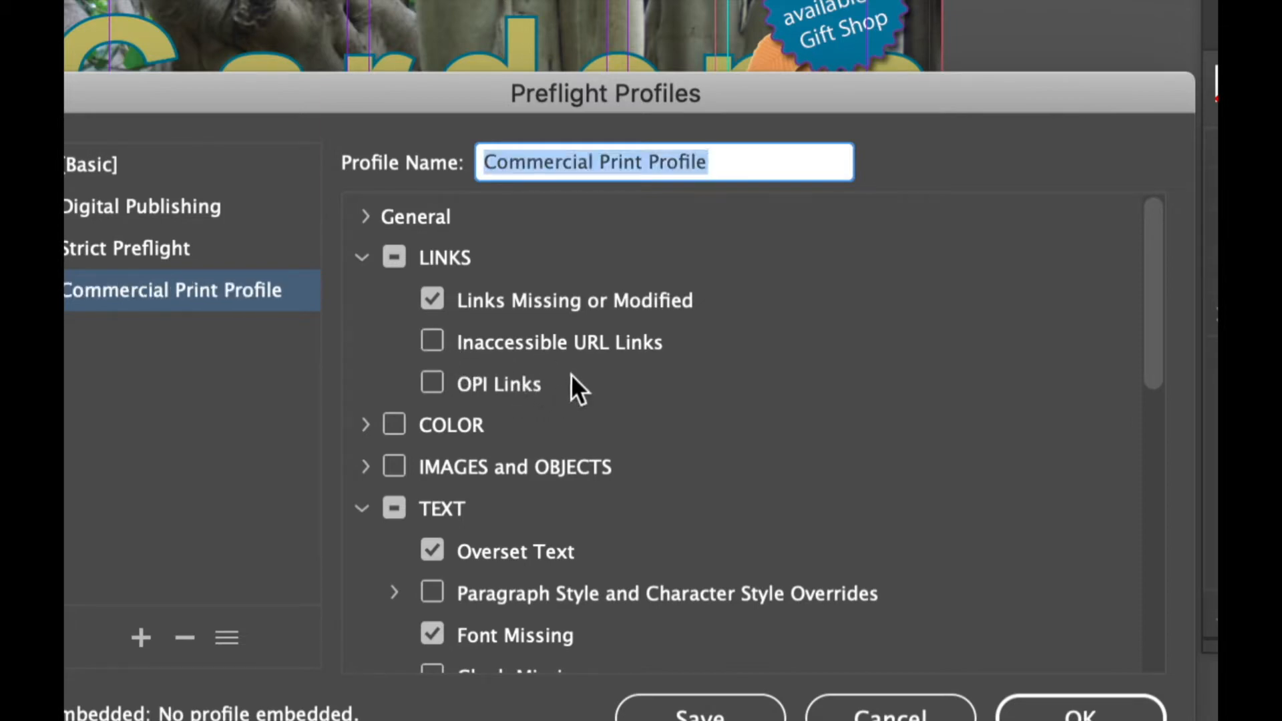
Enable the Transparency Blending Space Required check in the profile's Color settings, with CMYK as the required space
left_click(363, 425)
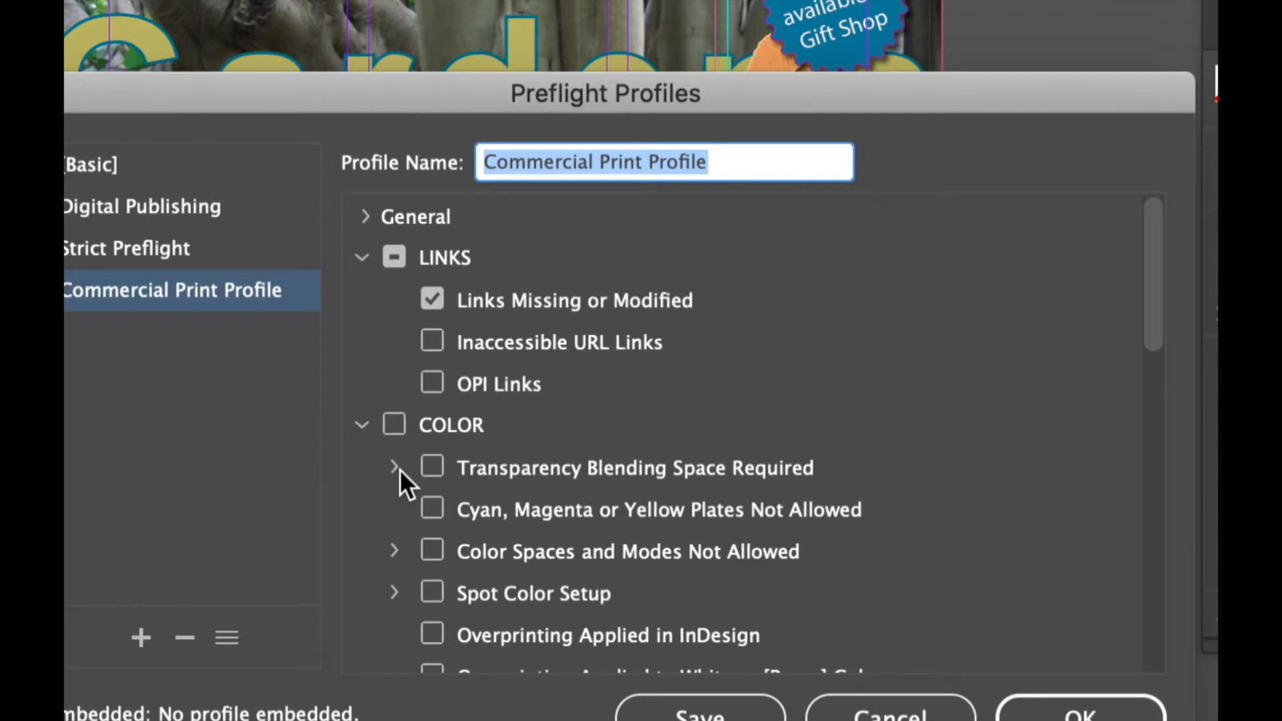
left_click(434, 467)
left_click(394, 468)
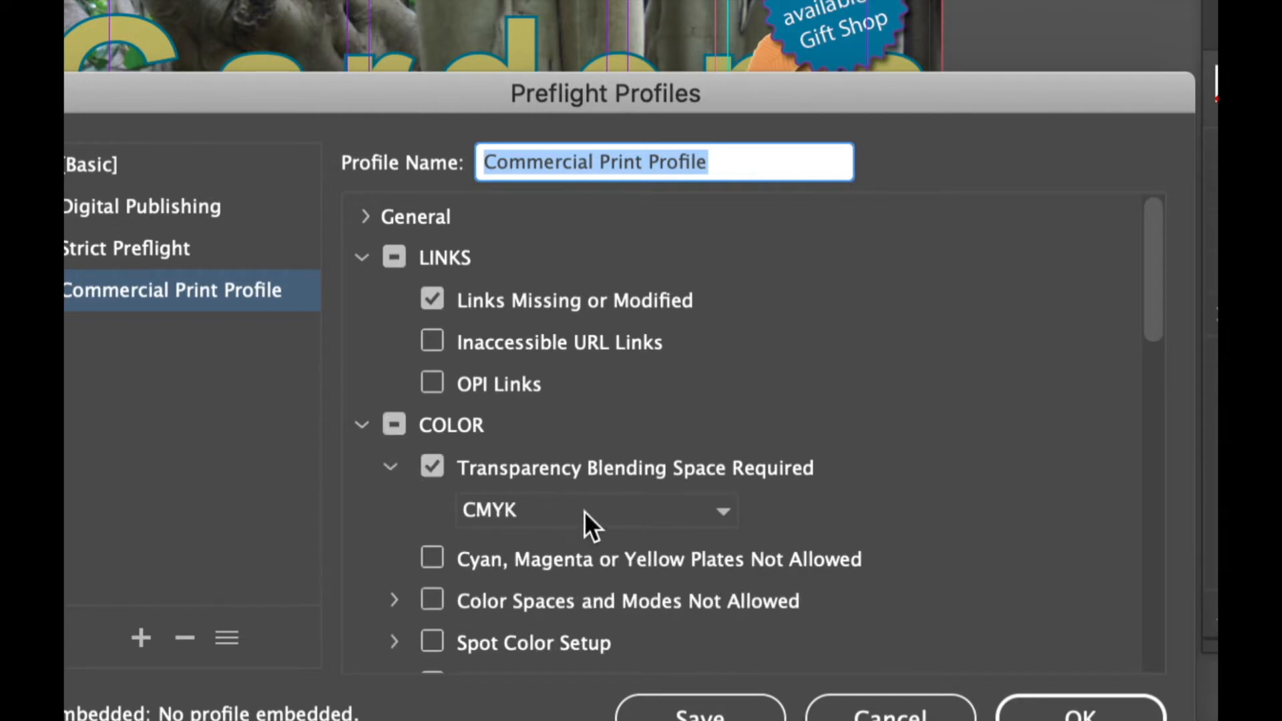
Enable the Color Spaces and Modes Not Allowed check for RGB and Spot Color, along with the [Registration] Applied check
scroll(590, 330, "down", 1)
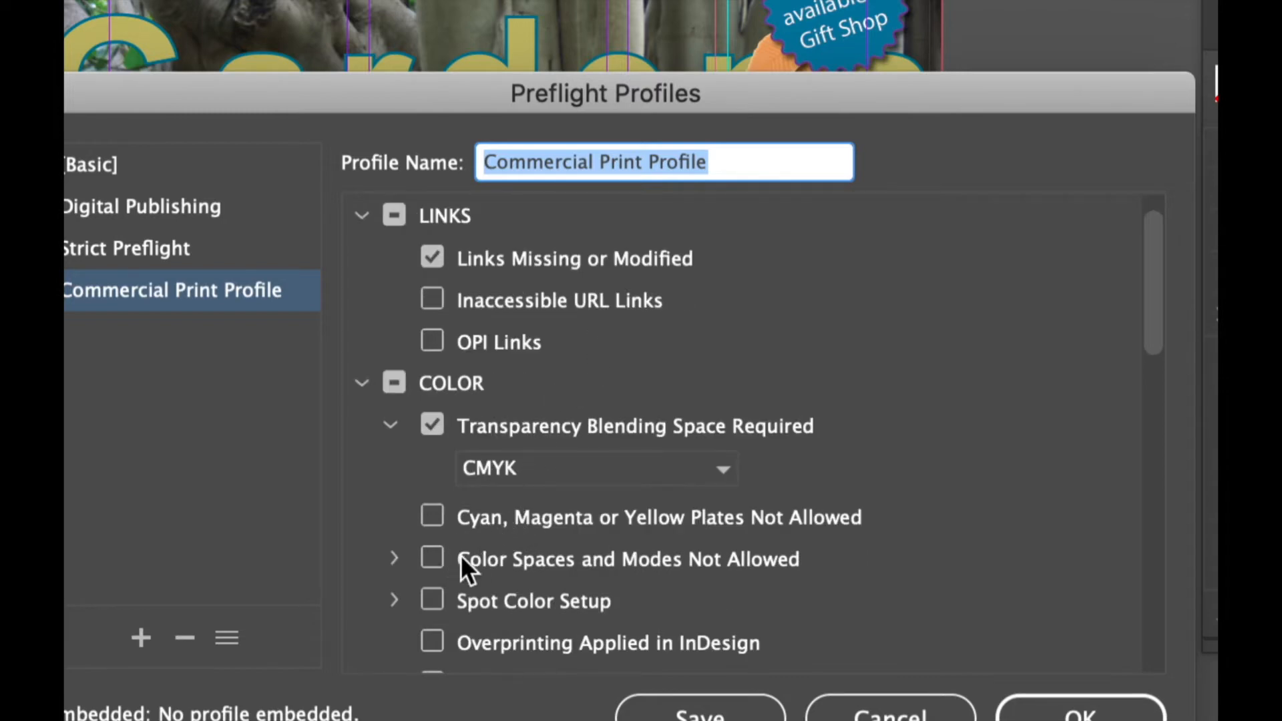
scroll(499, 577, "down", 1)
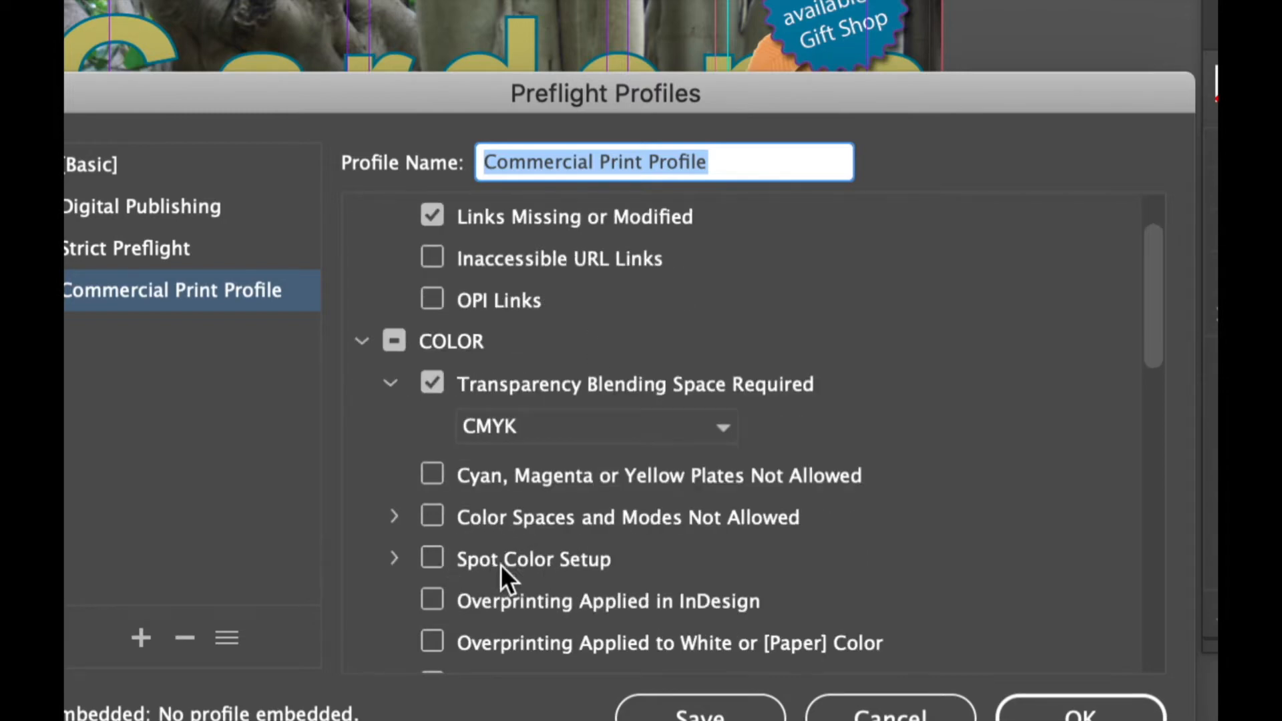
left_click(394, 517)
left_click(432, 517)
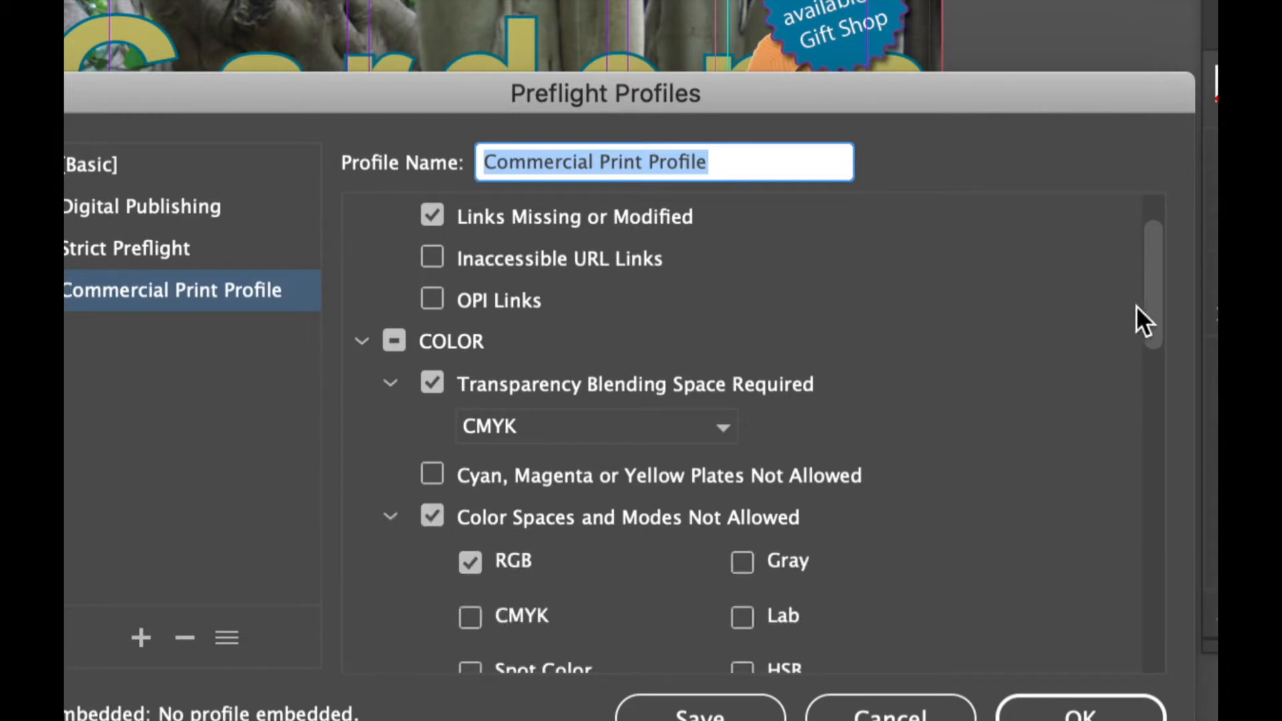
left_click_drag(1145, 301, 1139, 367)
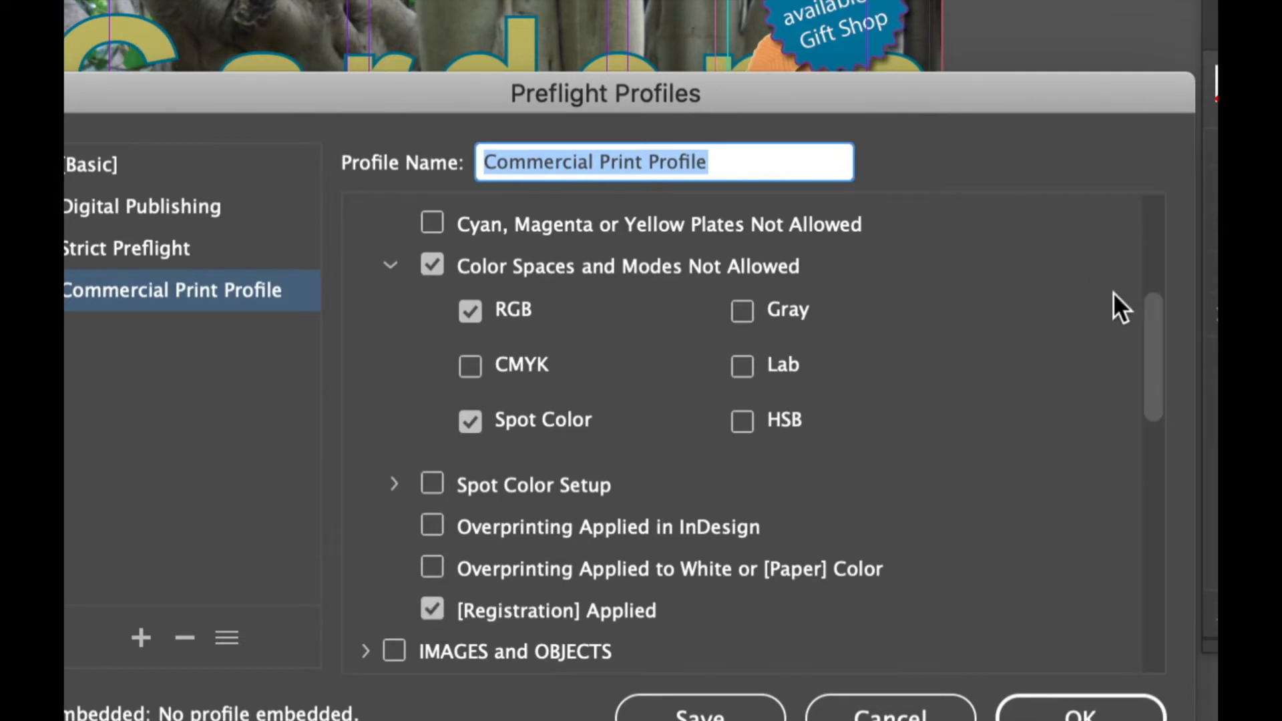
left_click_drag(1157, 329, 1152, 271)
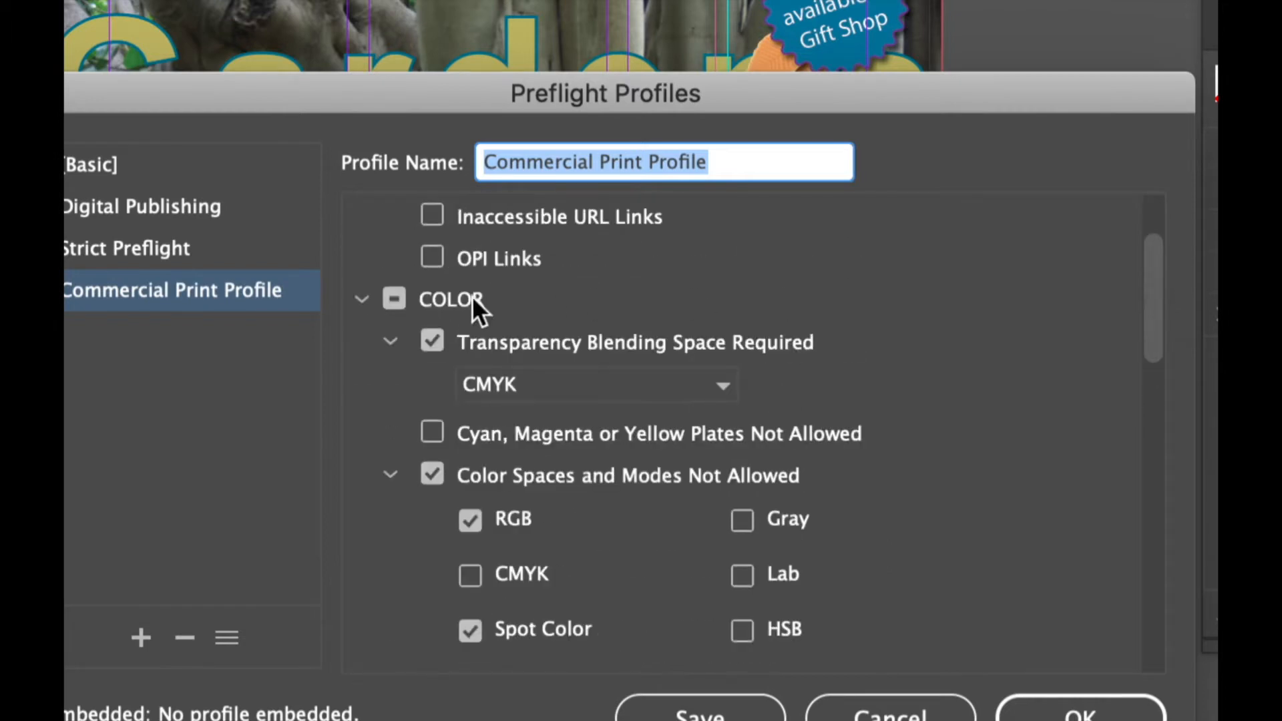
left_click(361, 300)
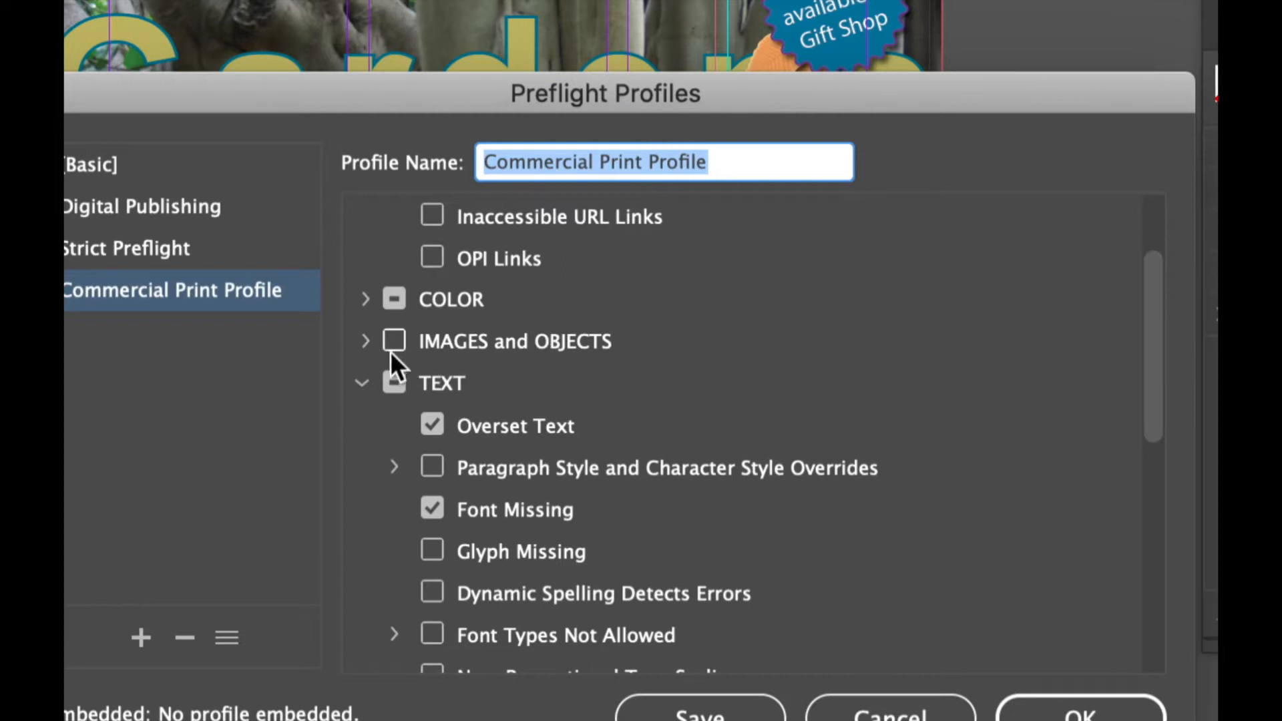
Enable the Image Resolution check and set both the color and grayscale image minimum resolutions to 200
left_click(366, 341)
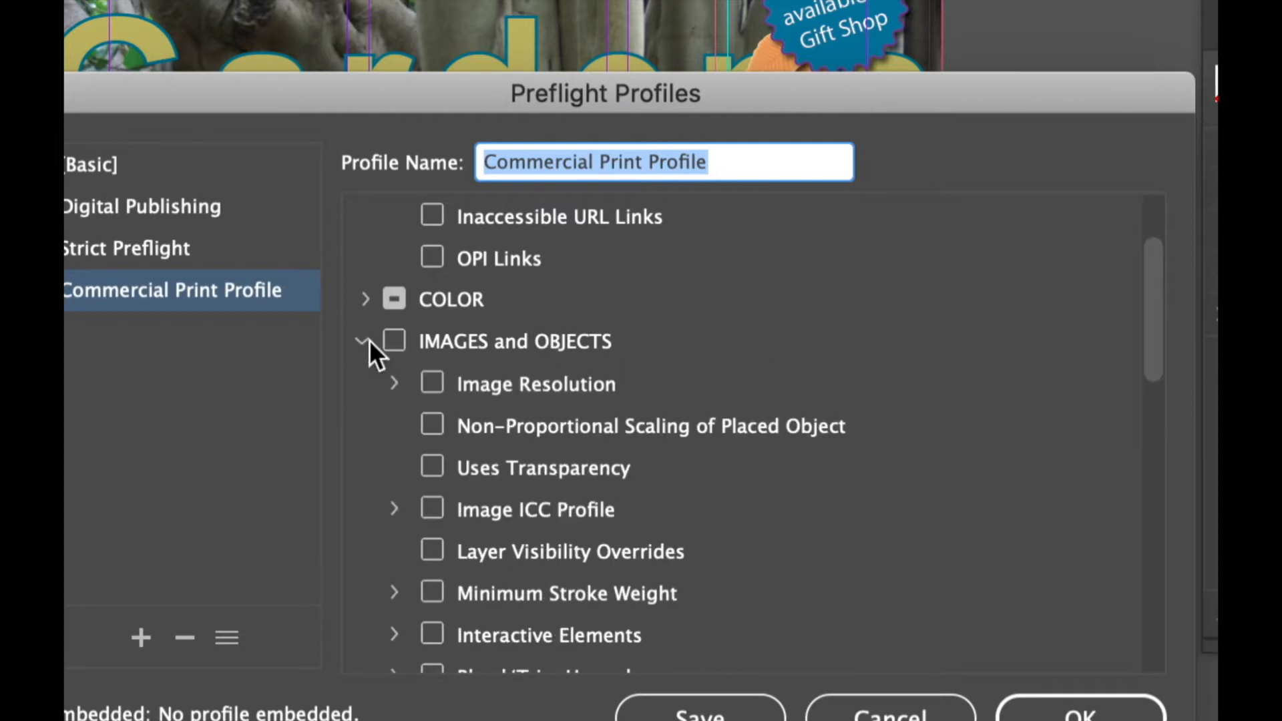
left_click(394, 384)
left_click(432, 384)
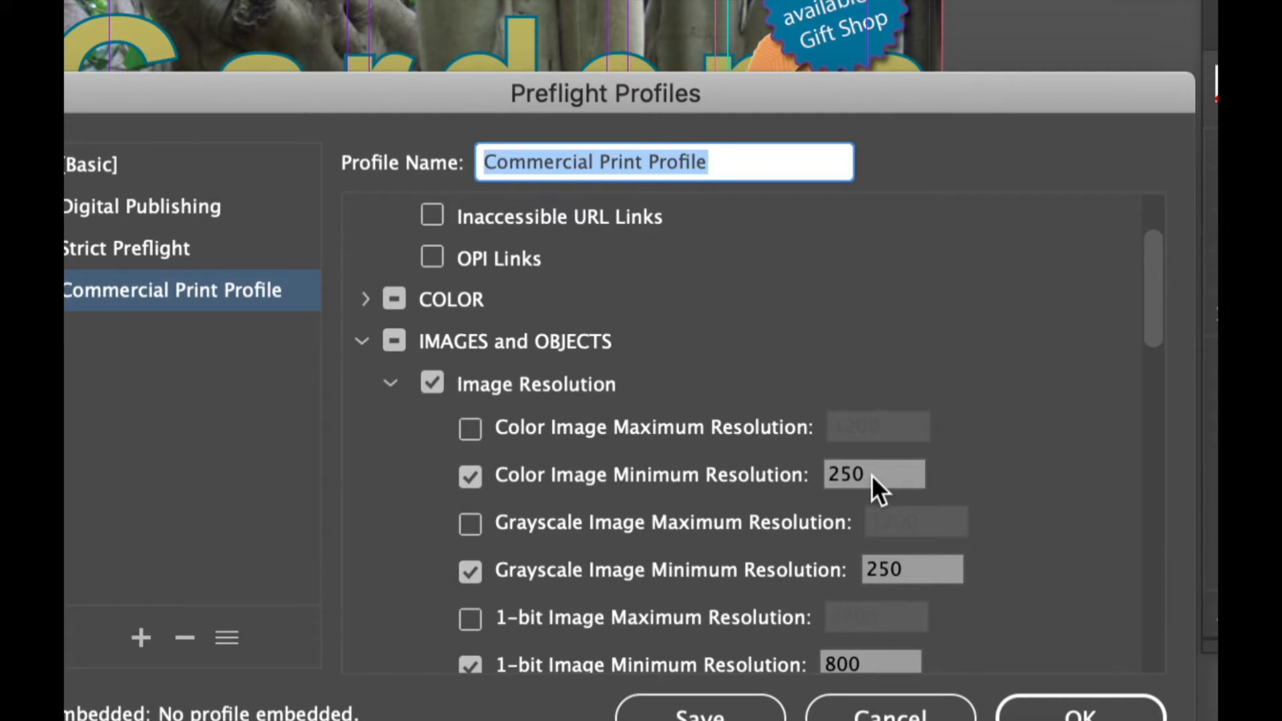
double_click(851, 472)
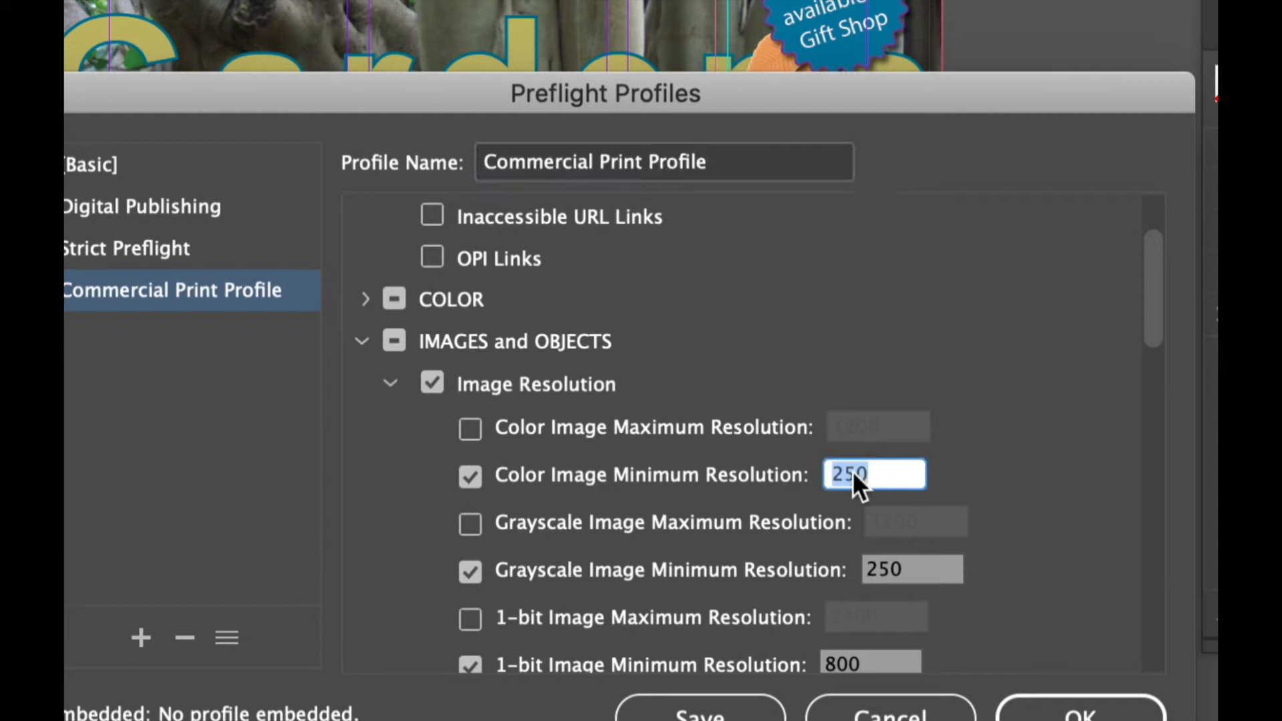
type("200")
double_click(908, 569)
type("200")
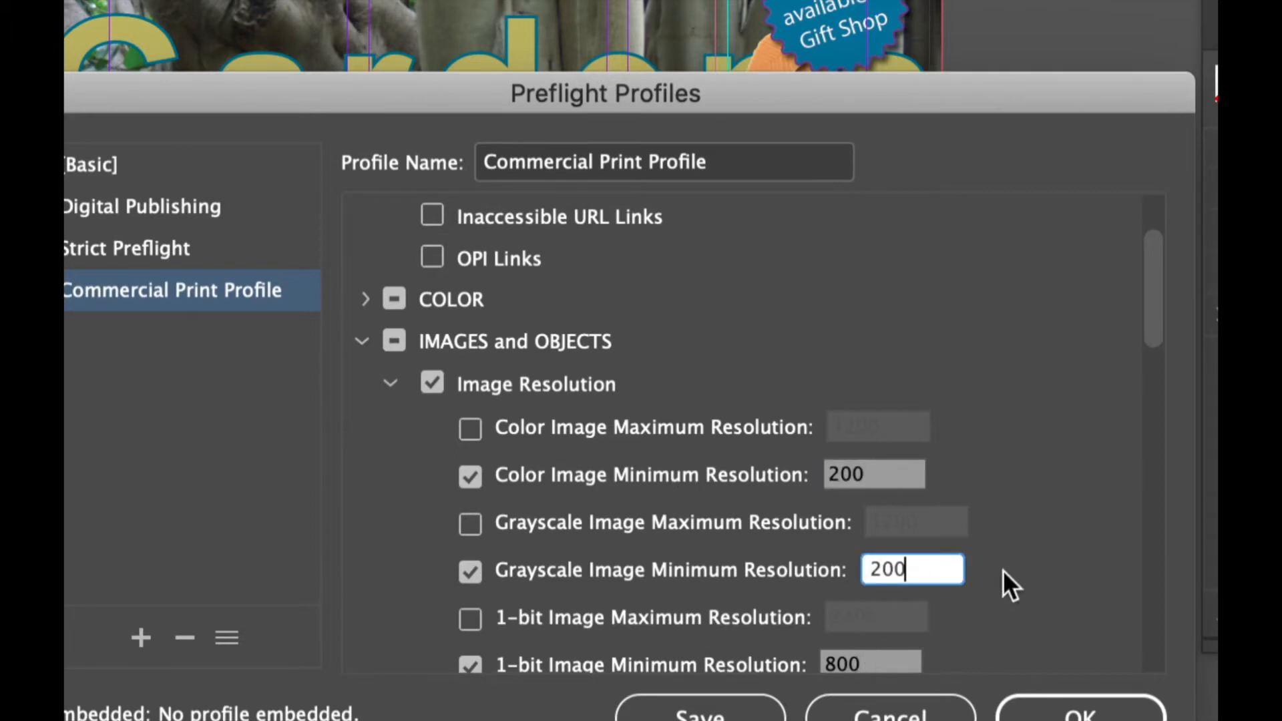
Set the 1-bit image minimum resolution to 200 and enable the Non-Proportional Scaling of Placed Object check
left_click(1159, 310)
left_click_drag(1159, 308, 1157, 368)
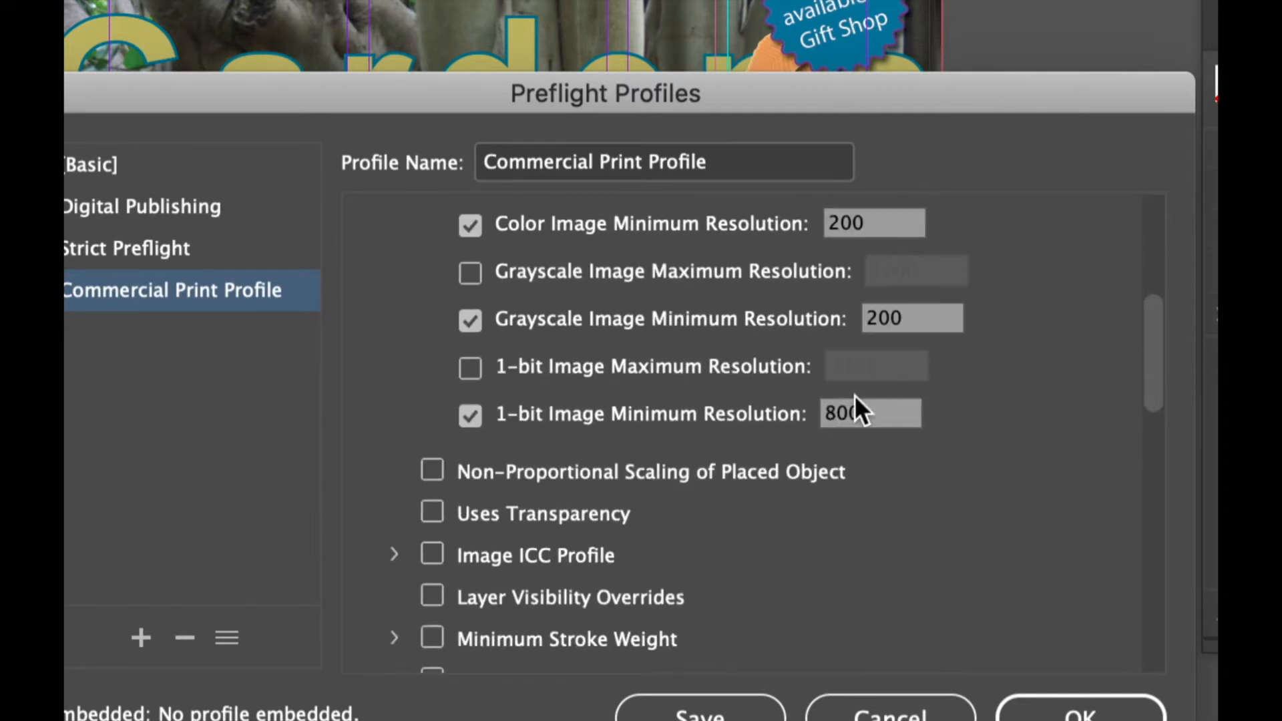
double_click(864, 412)
type("200")
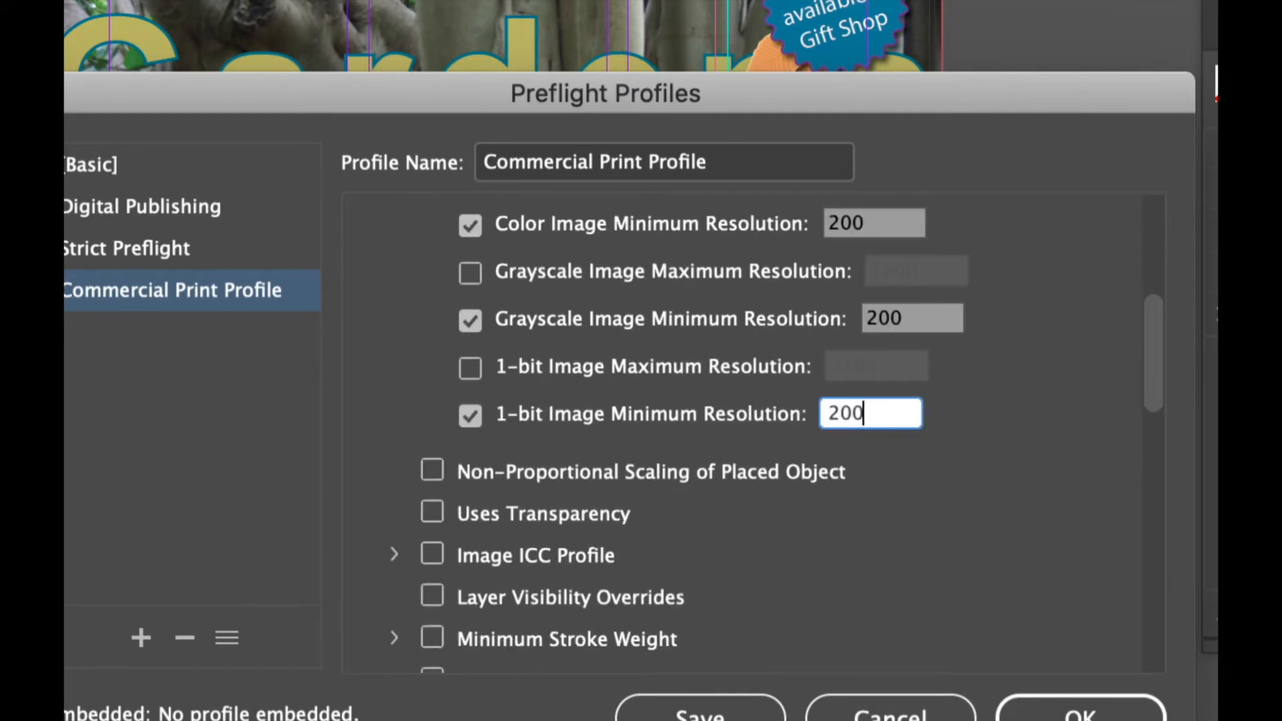
left_click(434, 470)
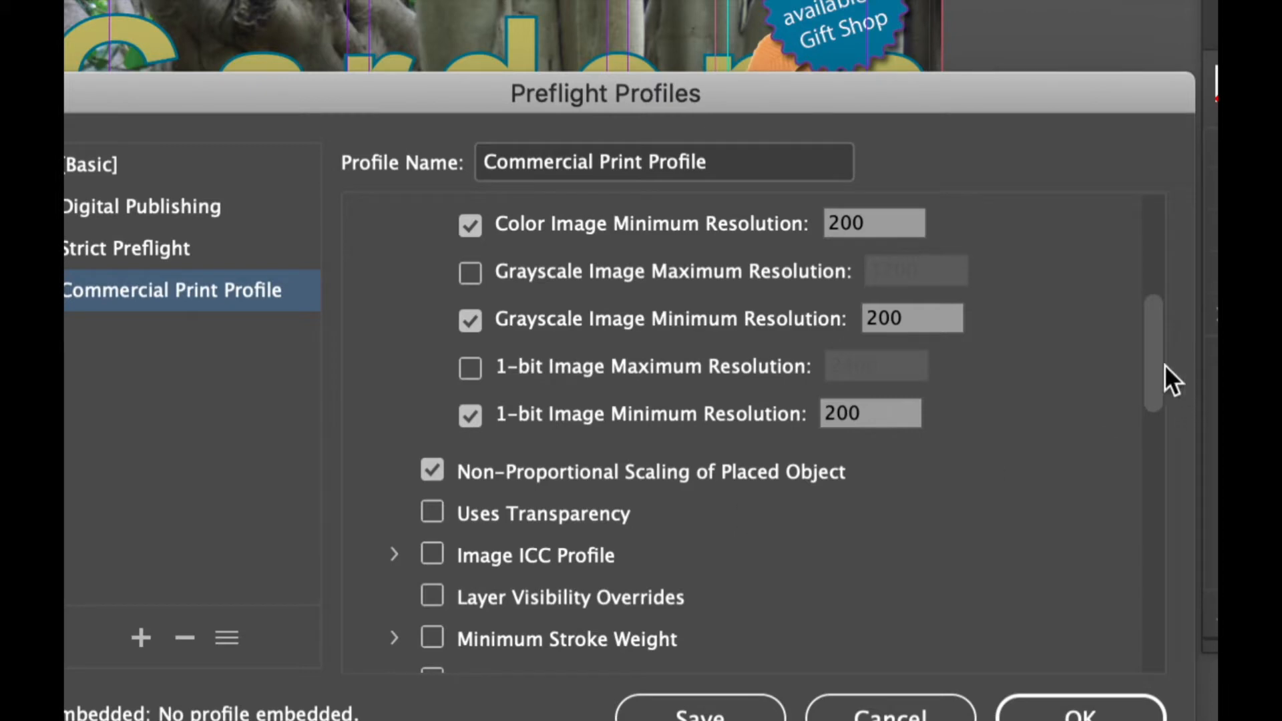
Enable the Minimum Stroke Weight check and set its limit to 1 pt
left_click_drag(1159, 361, 1160, 399)
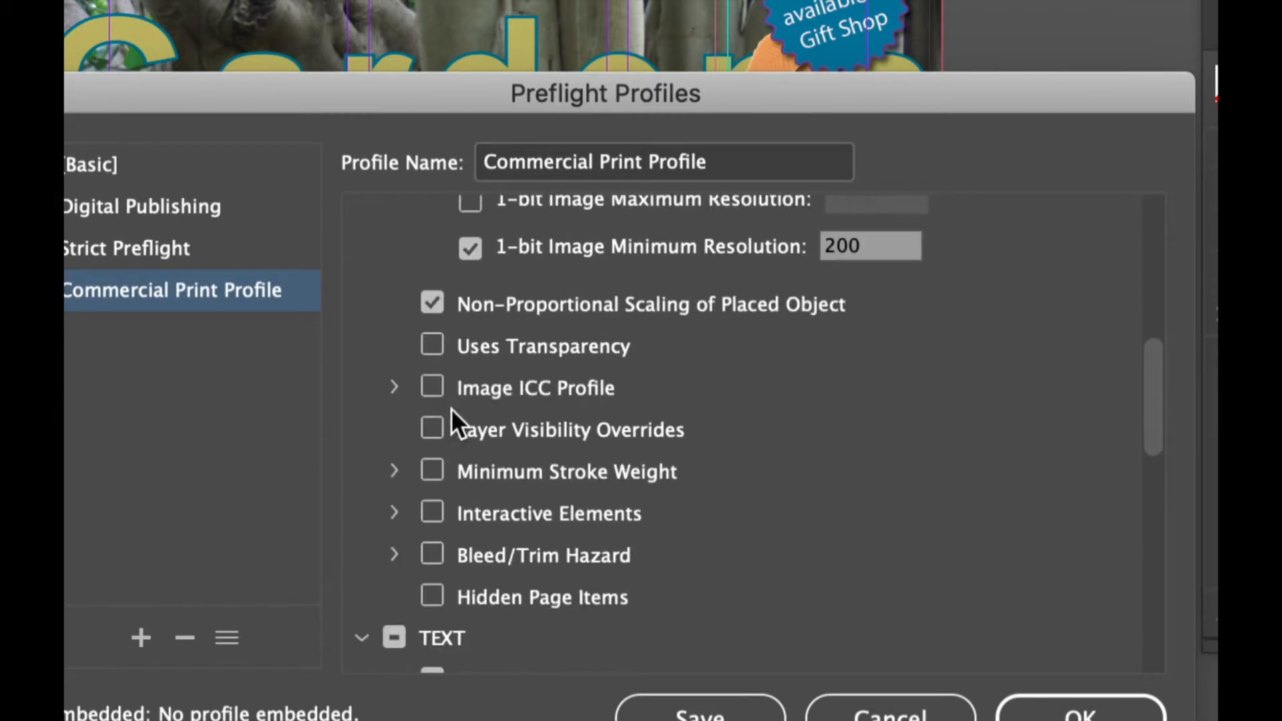
left_click(394, 470)
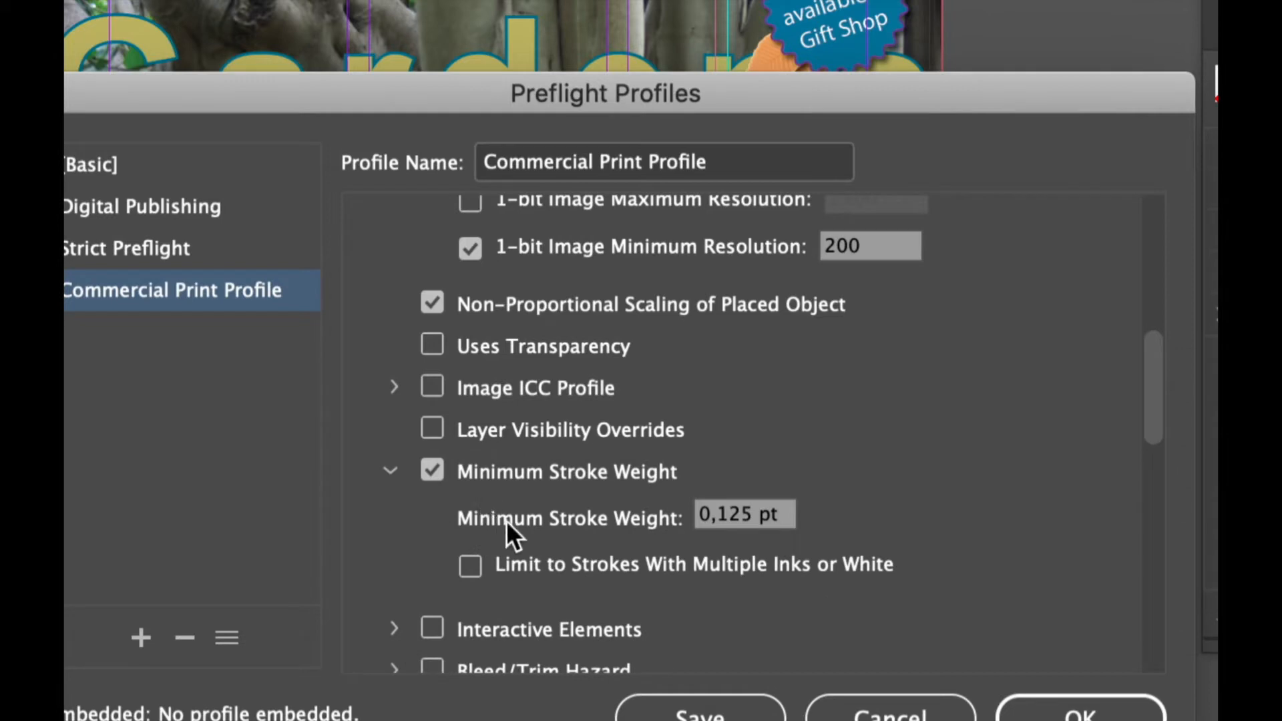
left_click(734, 516)
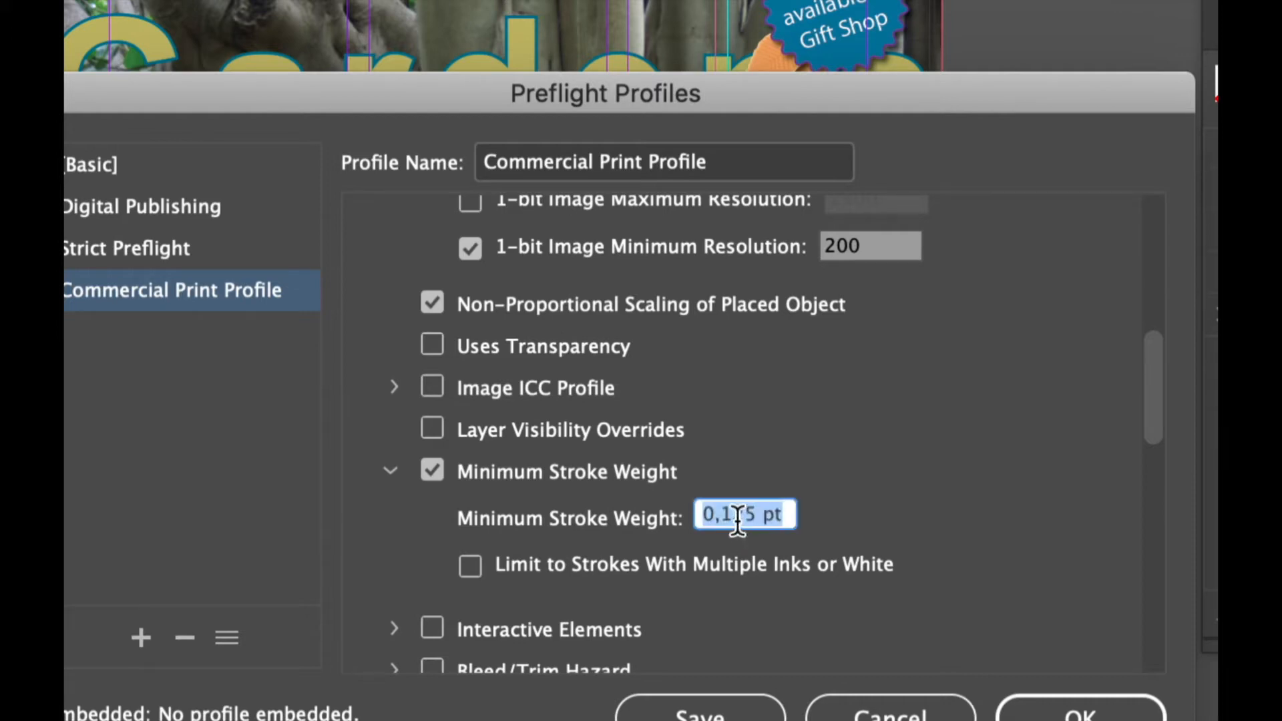
left_click(736, 519)
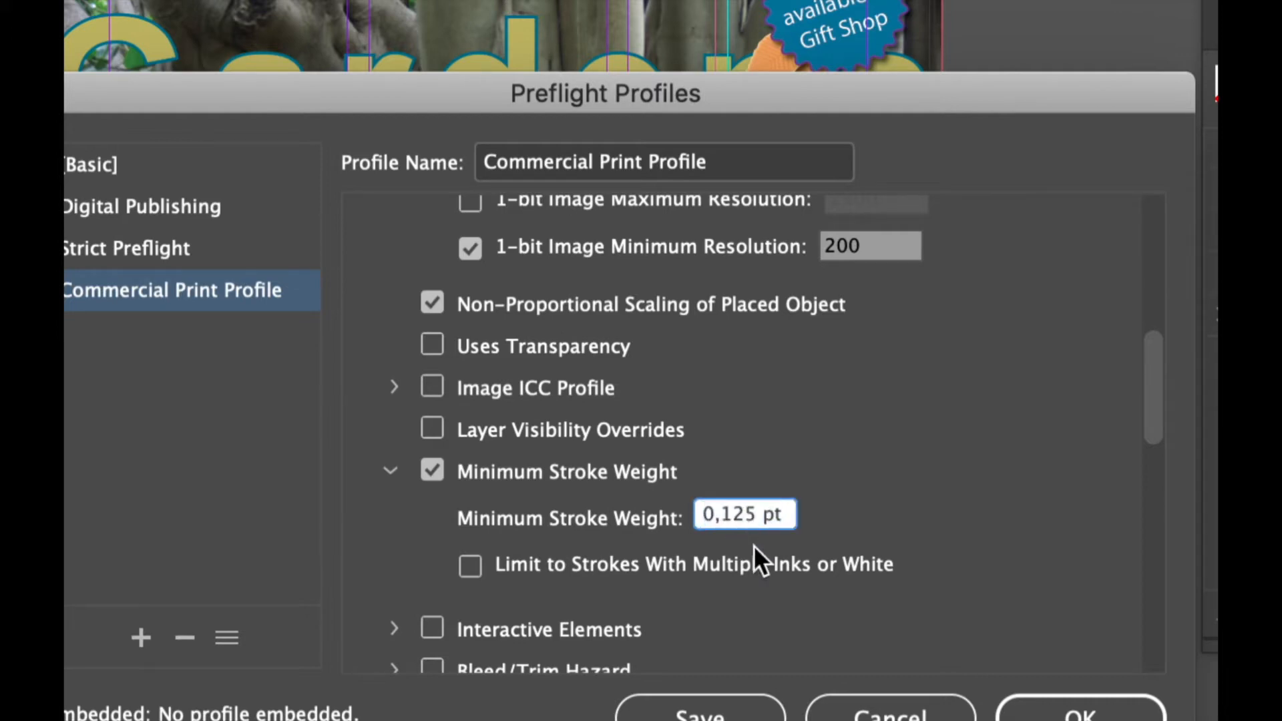
key("Right")
key("BackSpace")
key("BackSpace")
key("BackSpace")
key("BackSpace")
key("BackSpace")
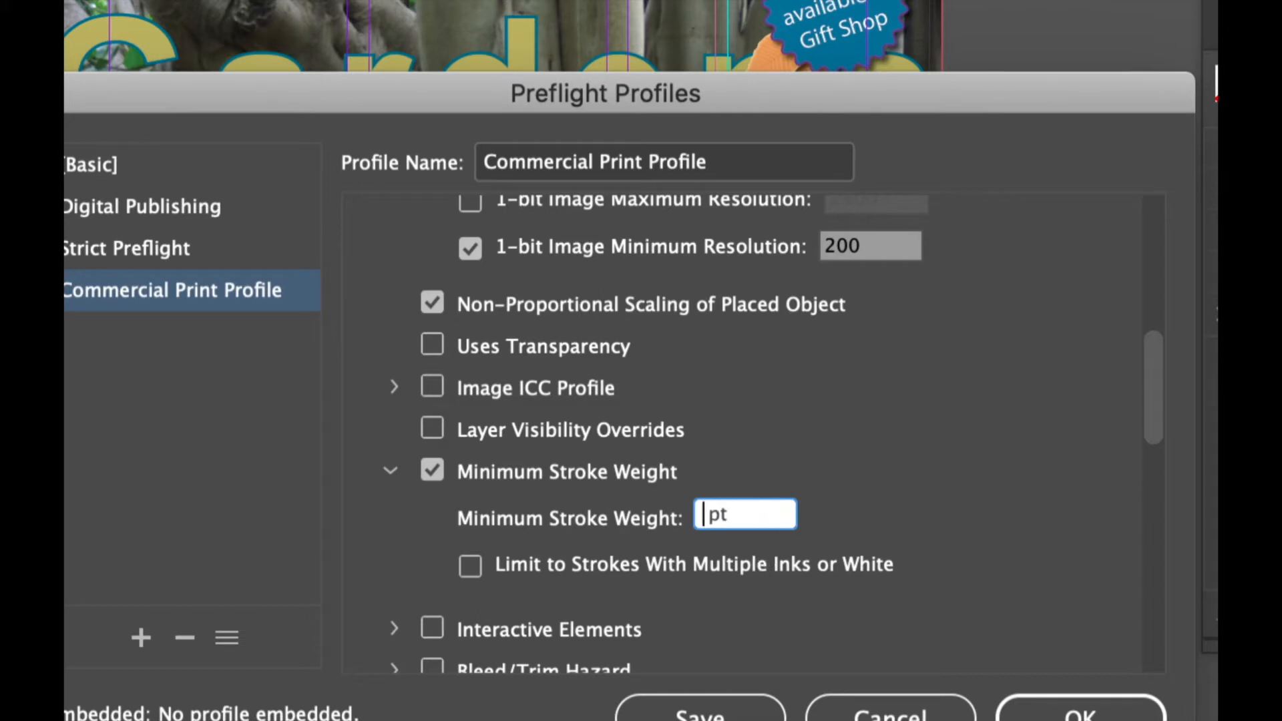
type("1")
Enable the Bleed and Slug Setup check in the Document settings, requiring a minimum bleed of 3 mm on all four sides
left_click_drag(1148, 374, 1149, 415)
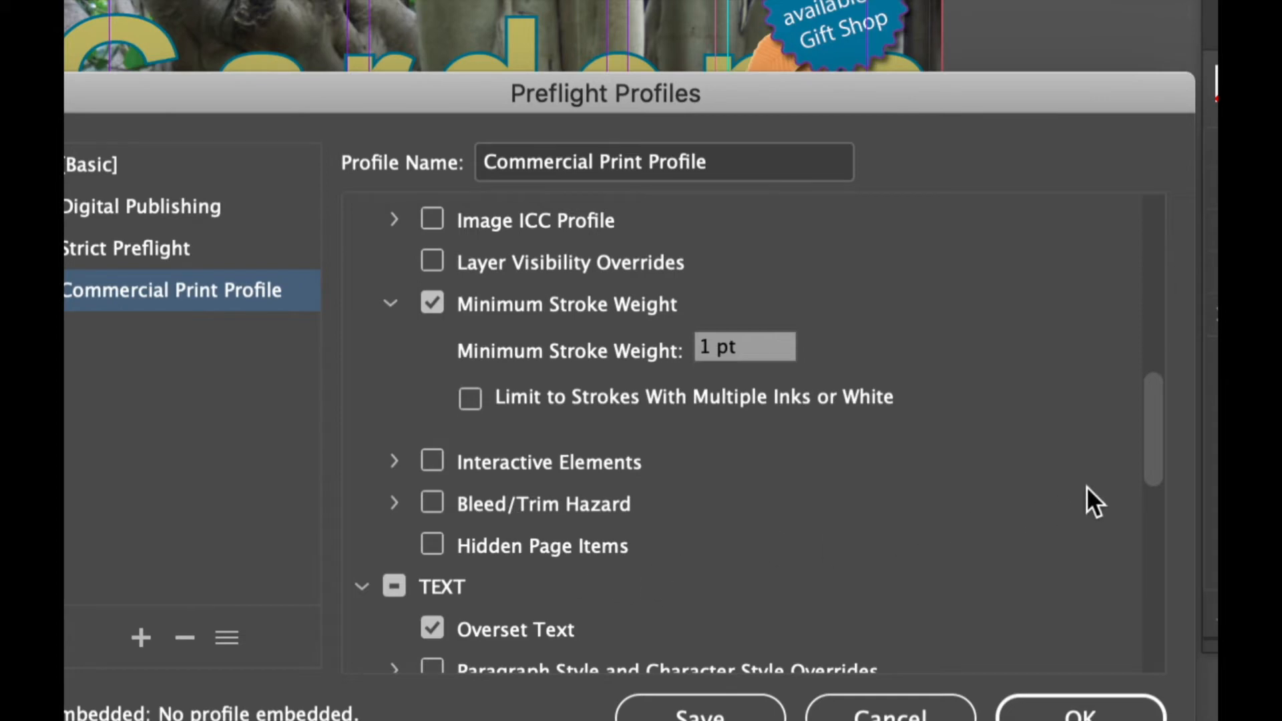
left_click_drag(1151, 434, 1140, 528)
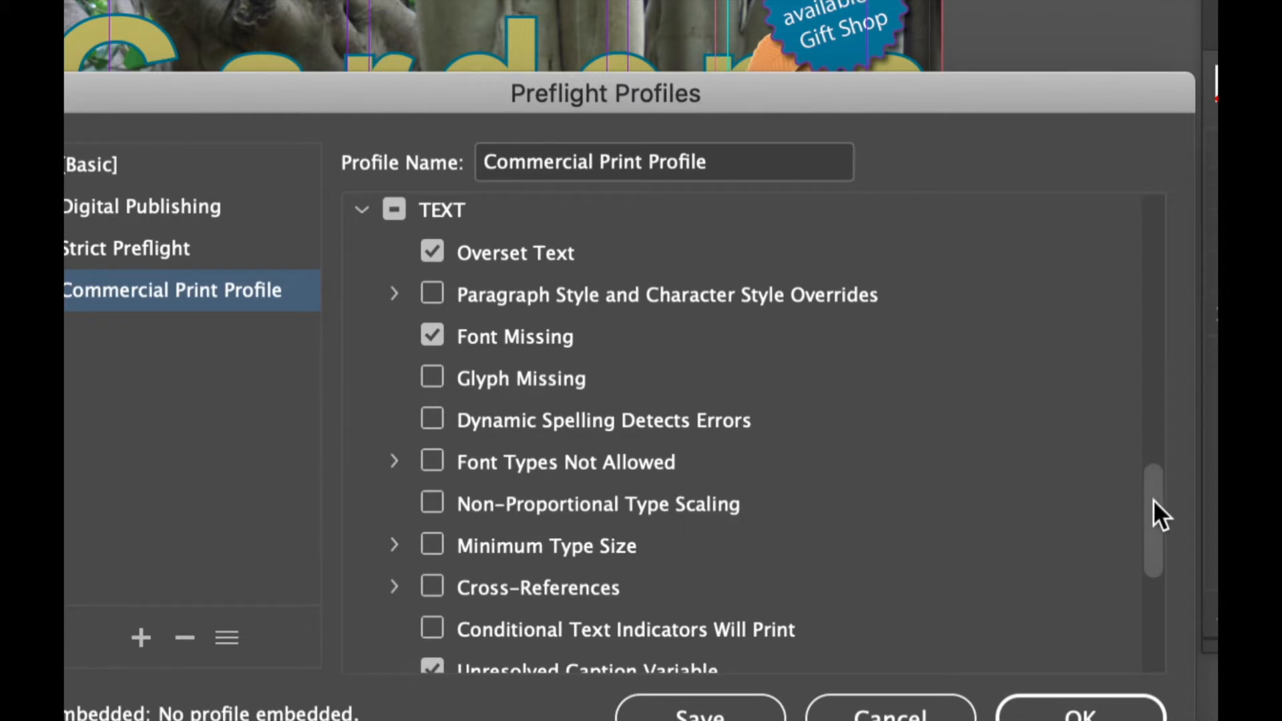
left_click_drag(1153, 498, 1155, 542)
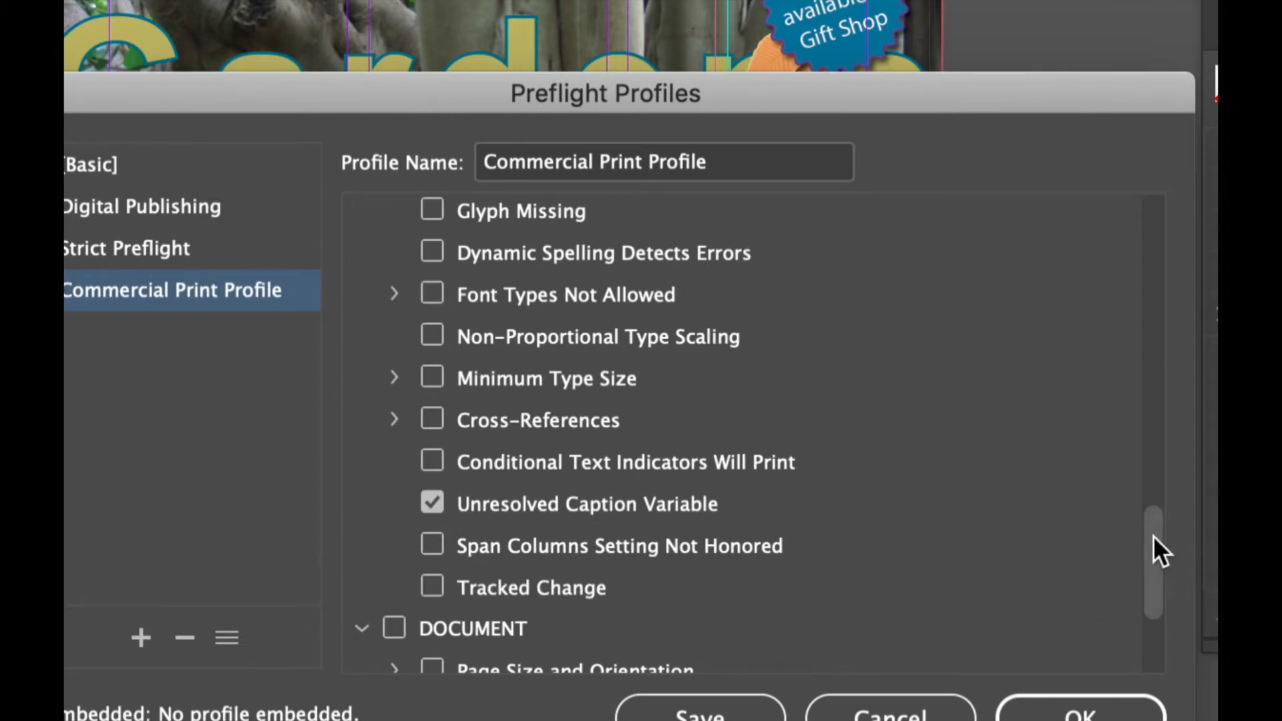
left_click_drag(1152, 536, 1157, 608)
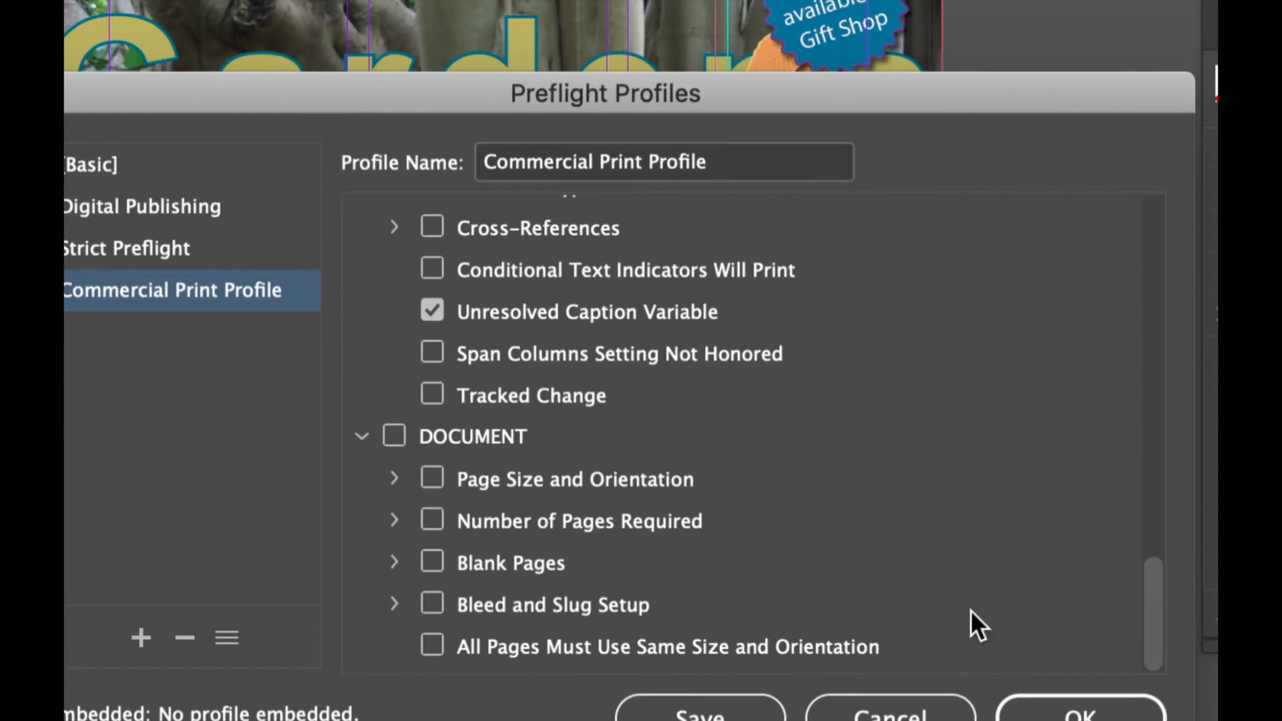
left_click(394, 478)
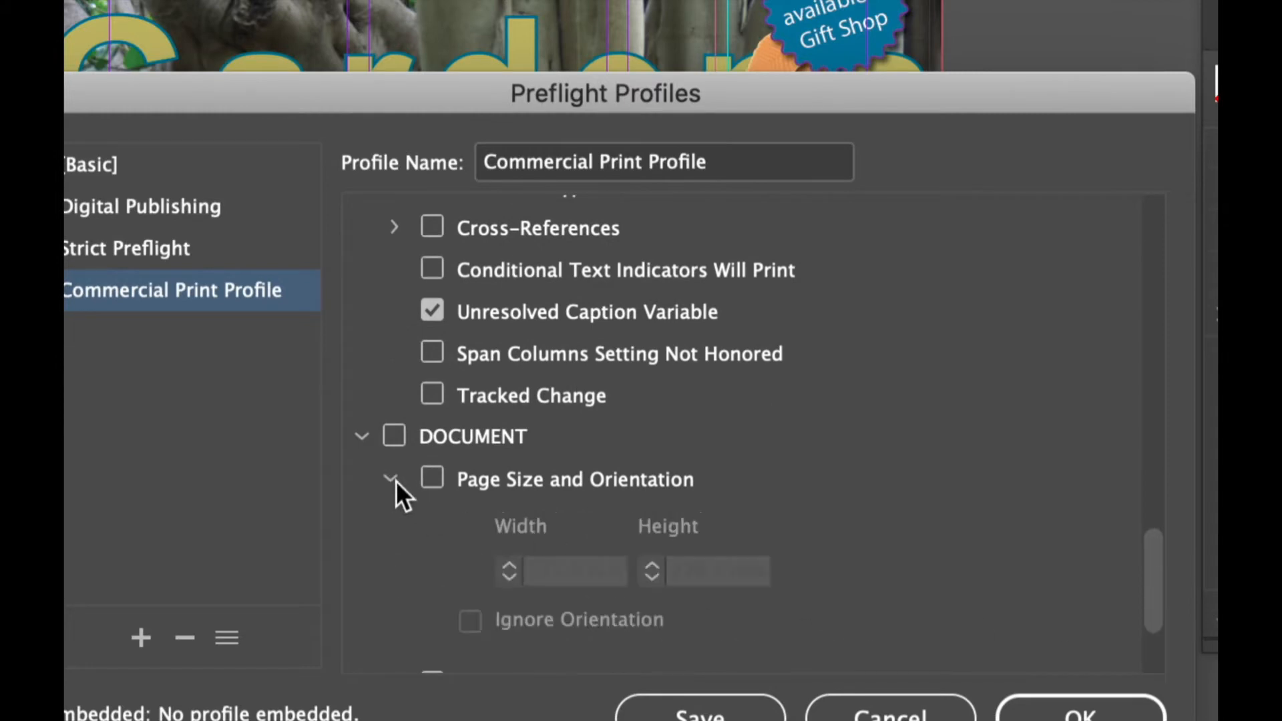
left_click(394, 479)
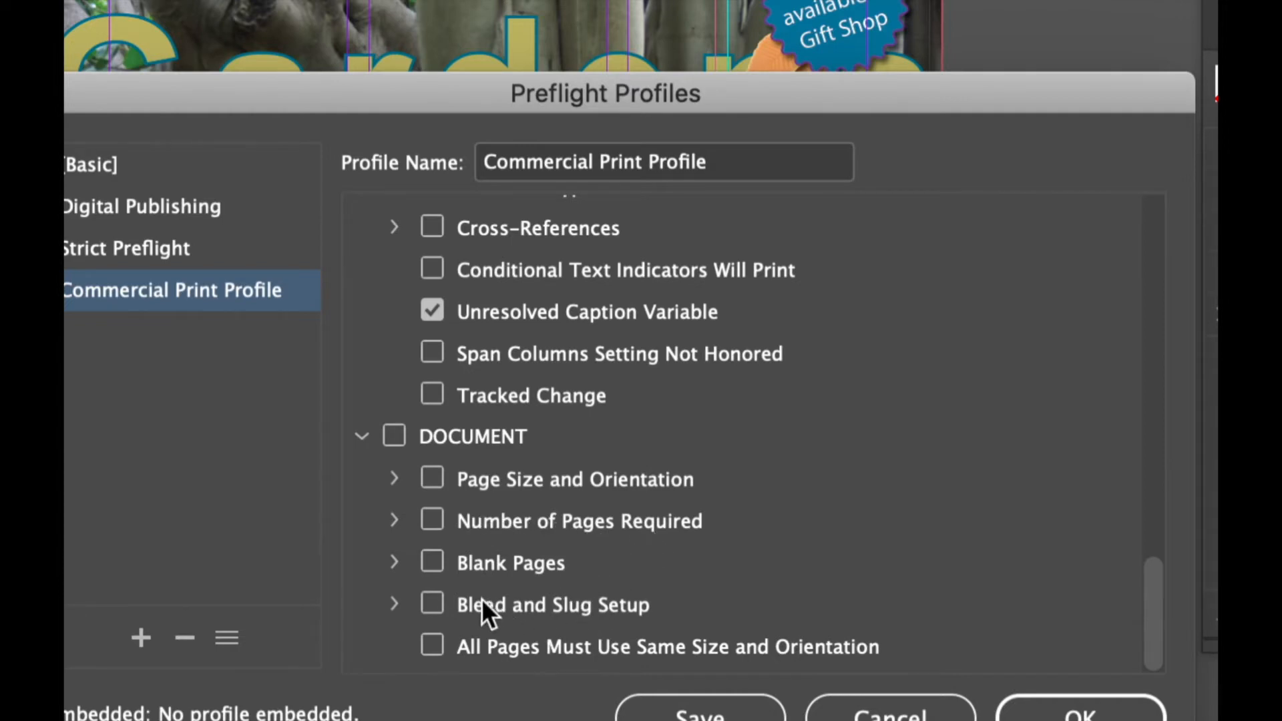
left_click(394, 604)
left_click(432, 605)
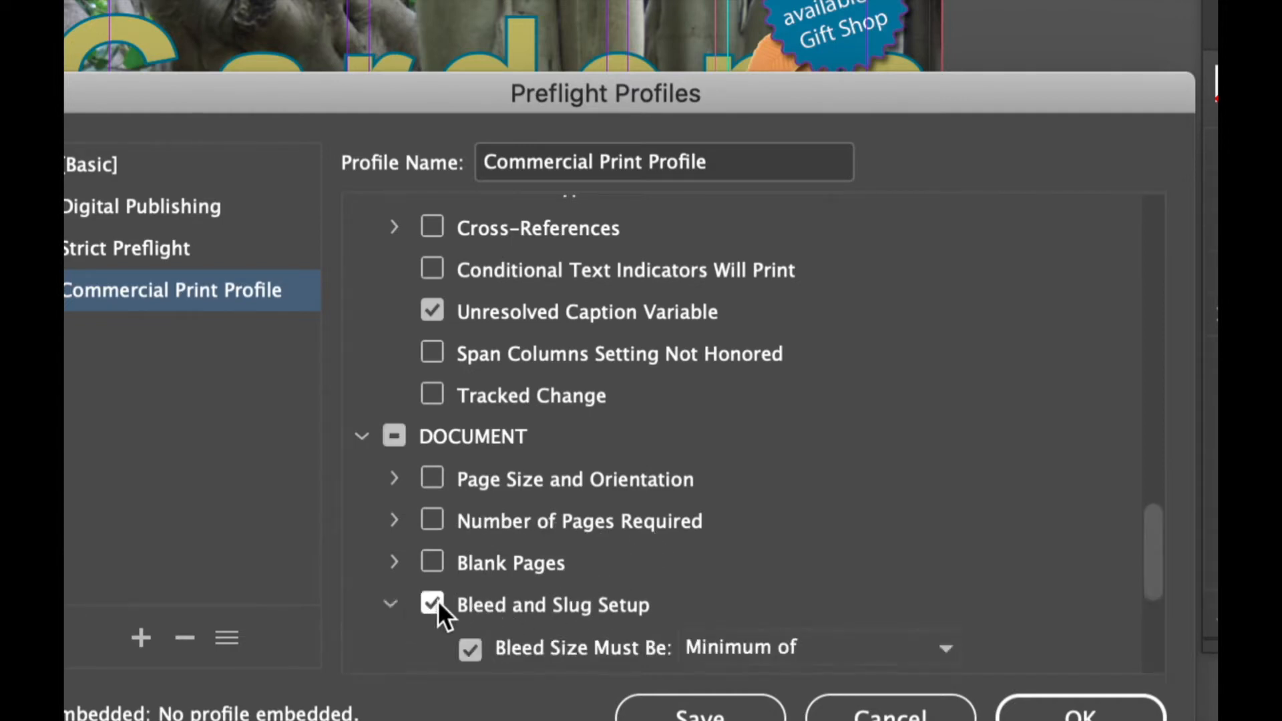
left_click_drag(1150, 540, 1151, 587)
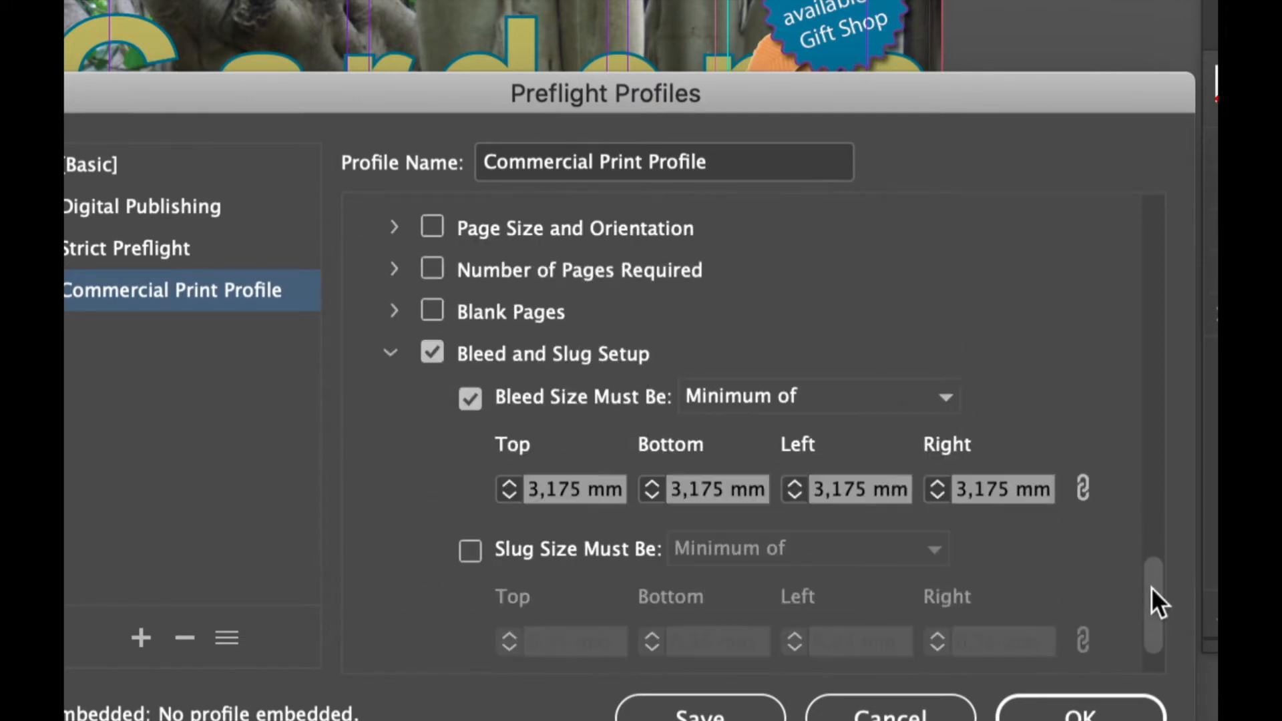
left_click(511, 495)
left_click(511, 496)
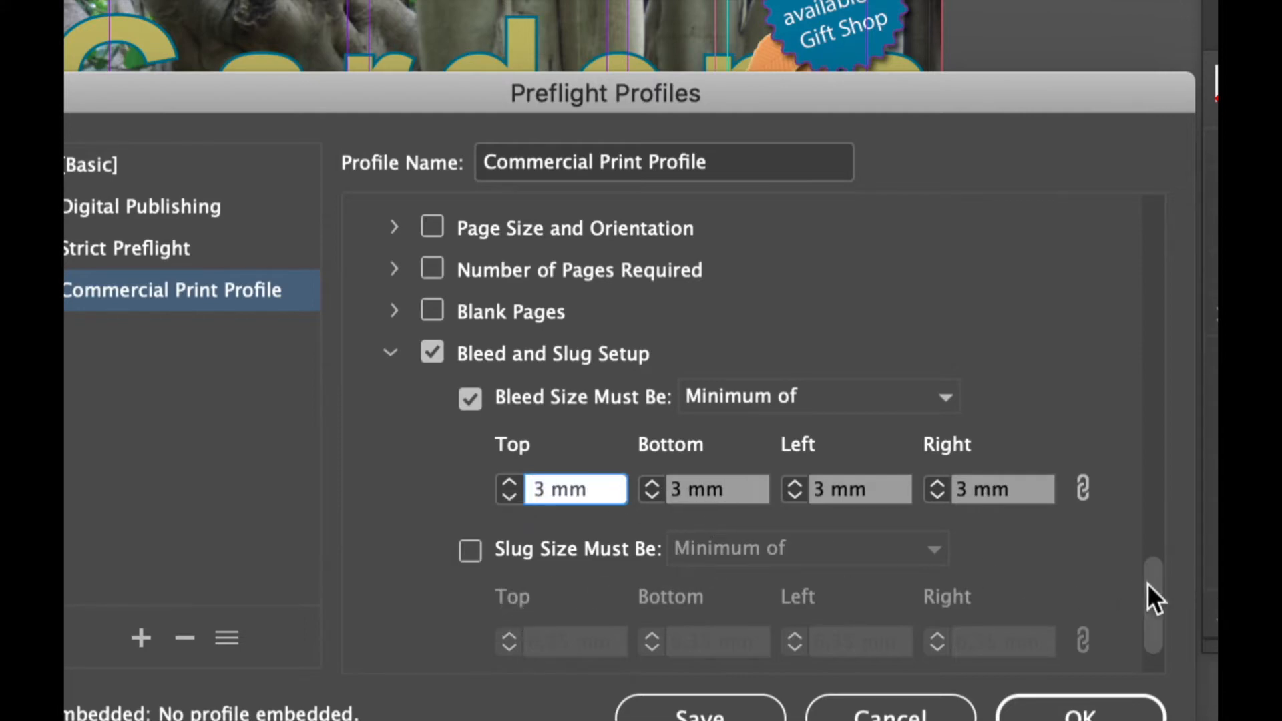
Collapse all the check categories and save the Commercial Print Profile
left_click_drag(1152, 584, 1155, 619)
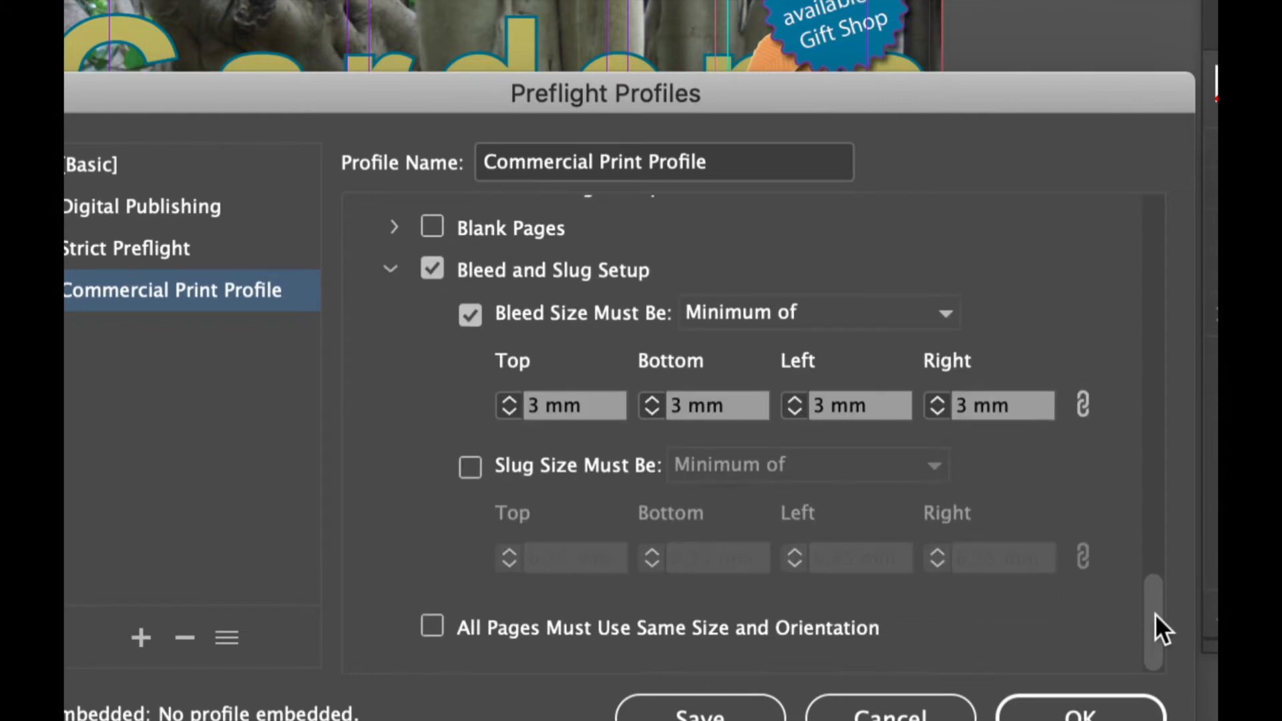
left_click_drag(1155, 614, 1171, 211)
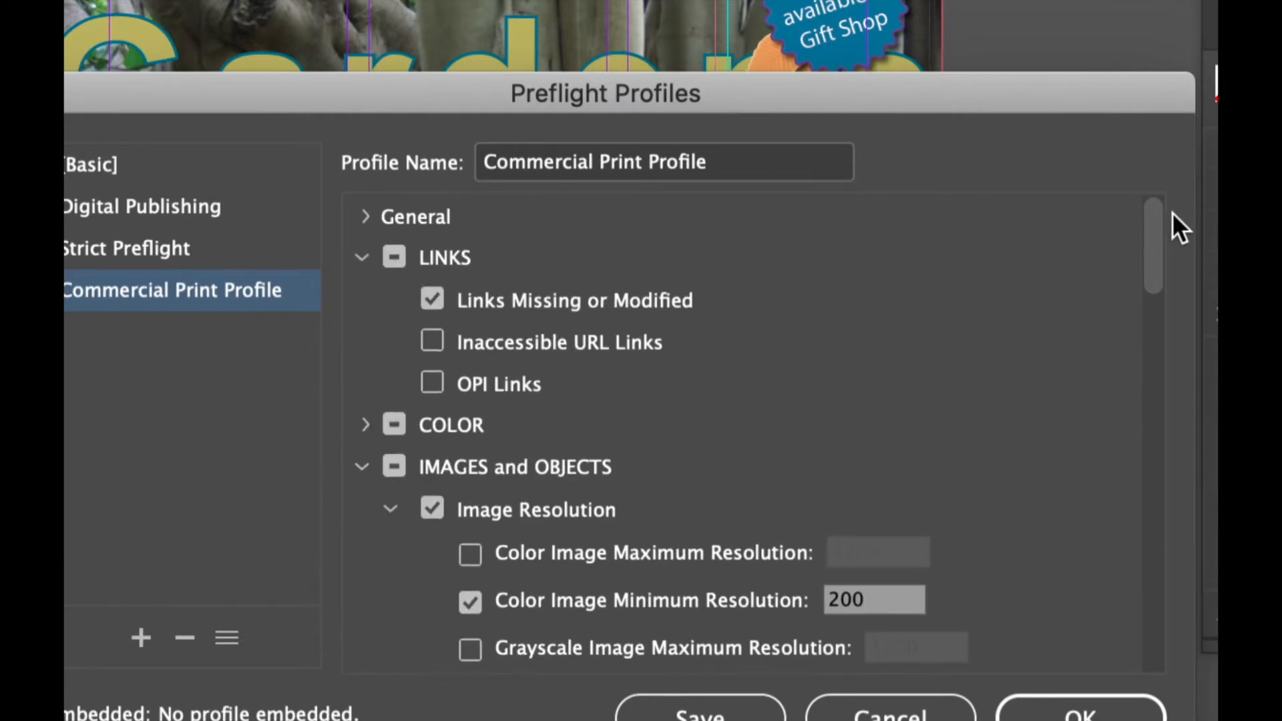
left_click(362, 261)
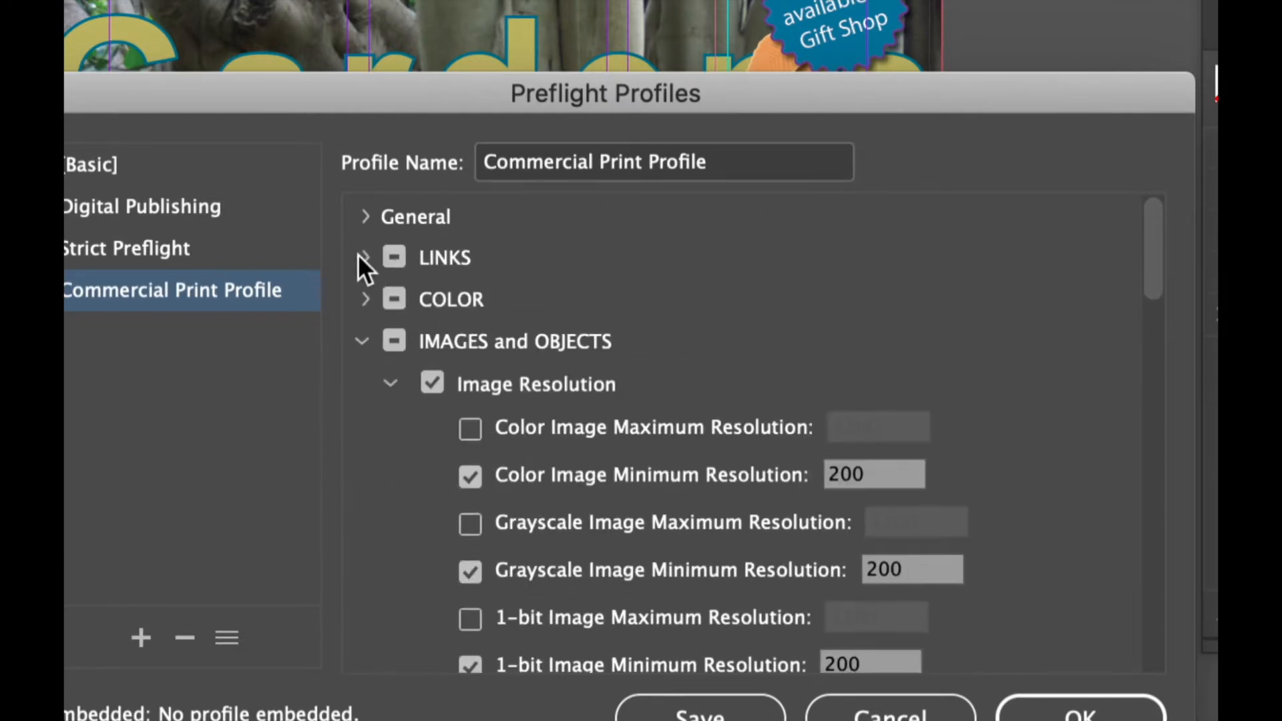
left_click(363, 338)
left_click(361, 382)
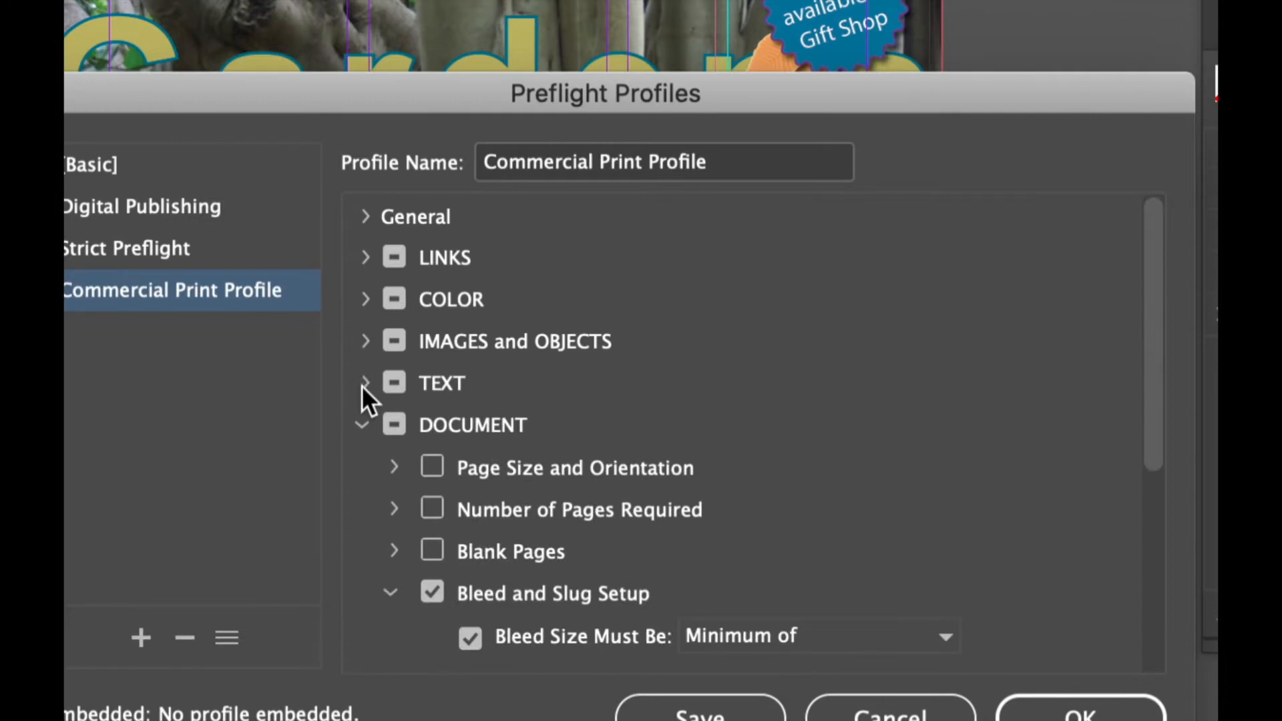
left_click(361, 425)
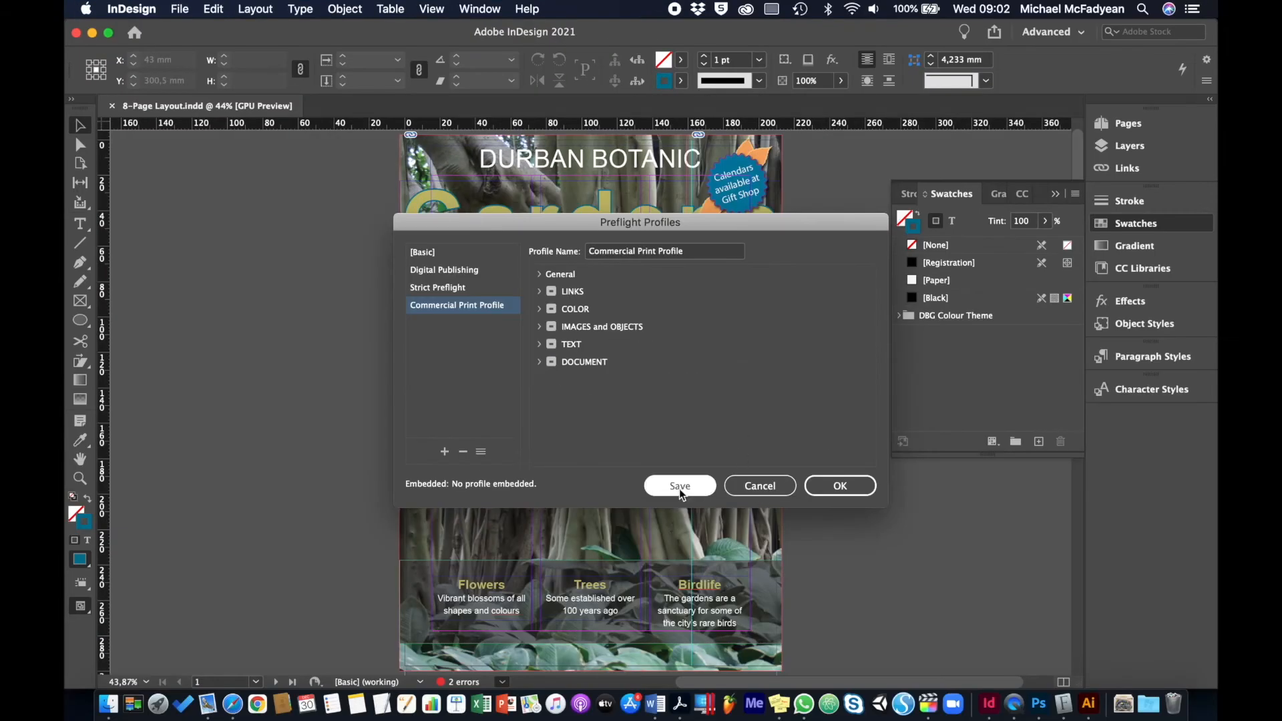
left_click(680, 490)
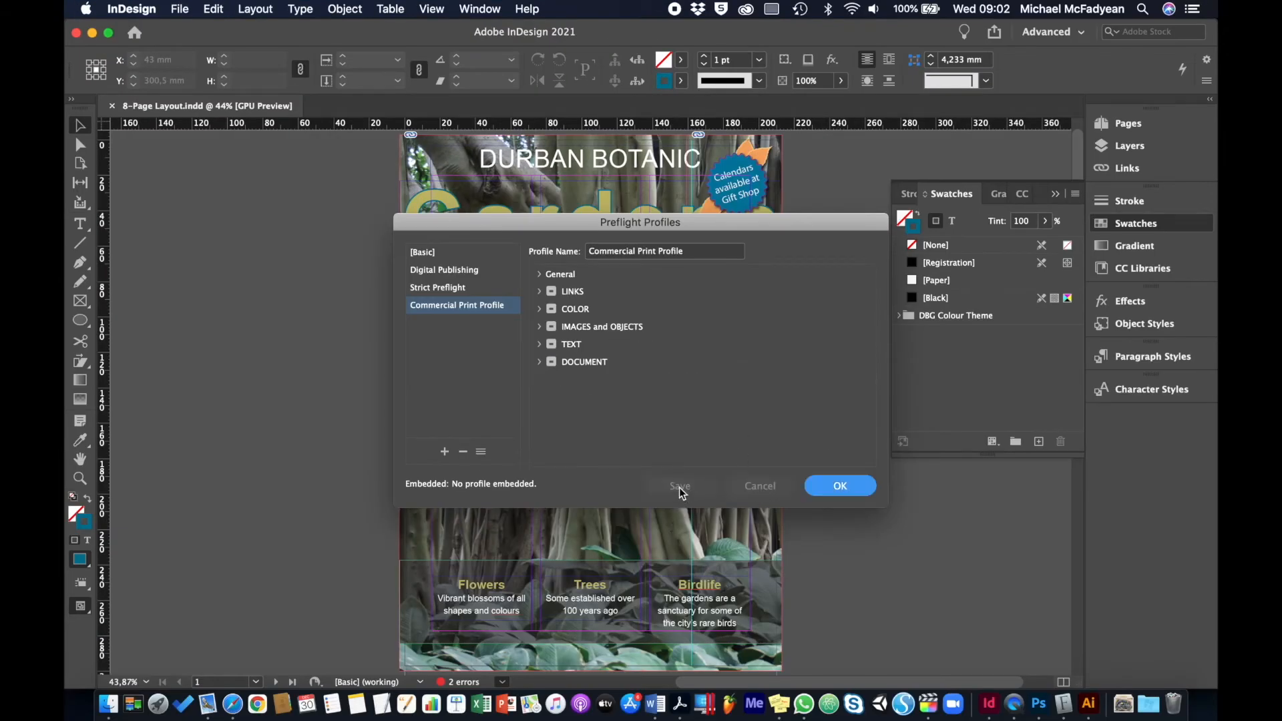
Close the profile definitions, display the document's preflight results, and check the layout with the Commercial Print Profile
left_click(838, 486)
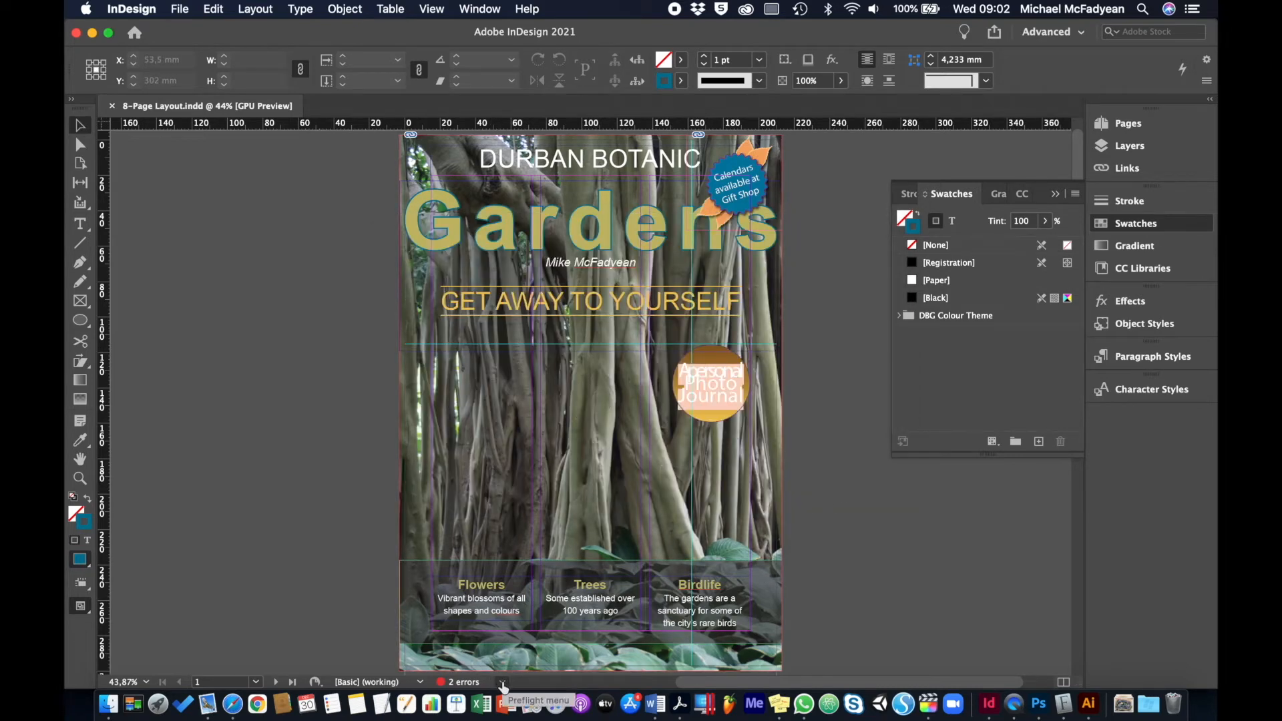
left_click(503, 683)
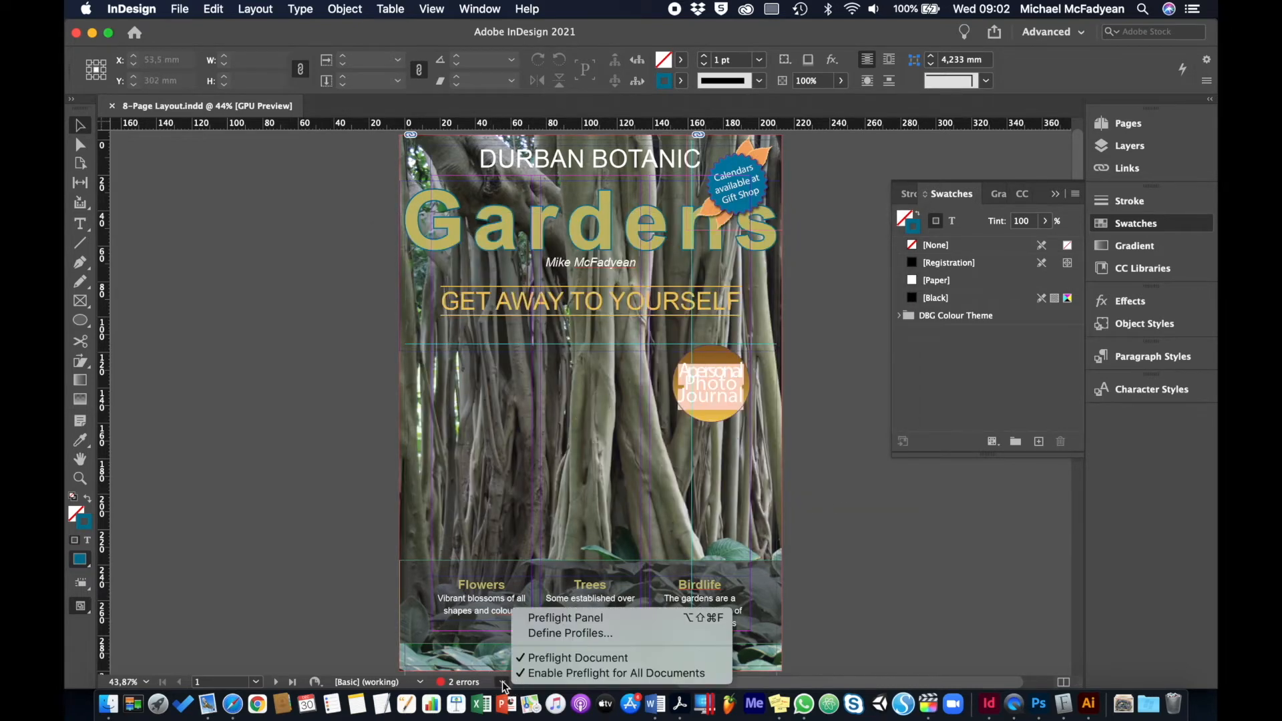
left_click(564, 617)
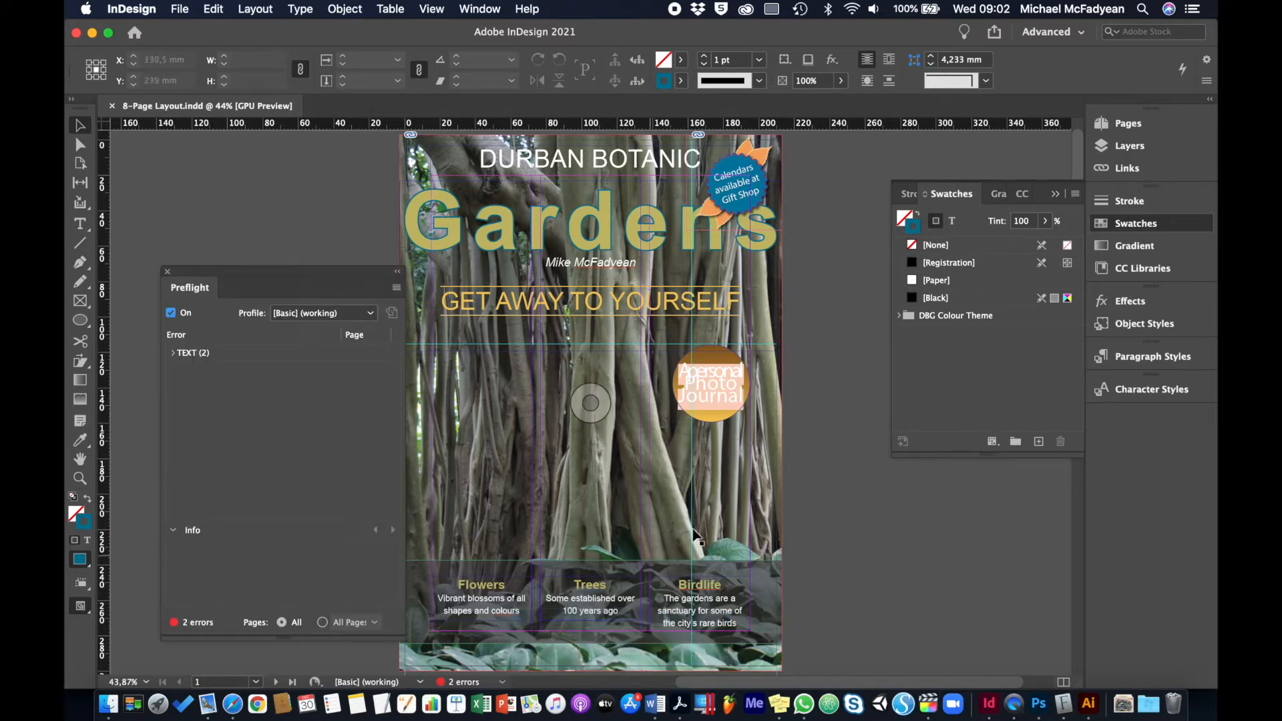
left_click(360, 312)
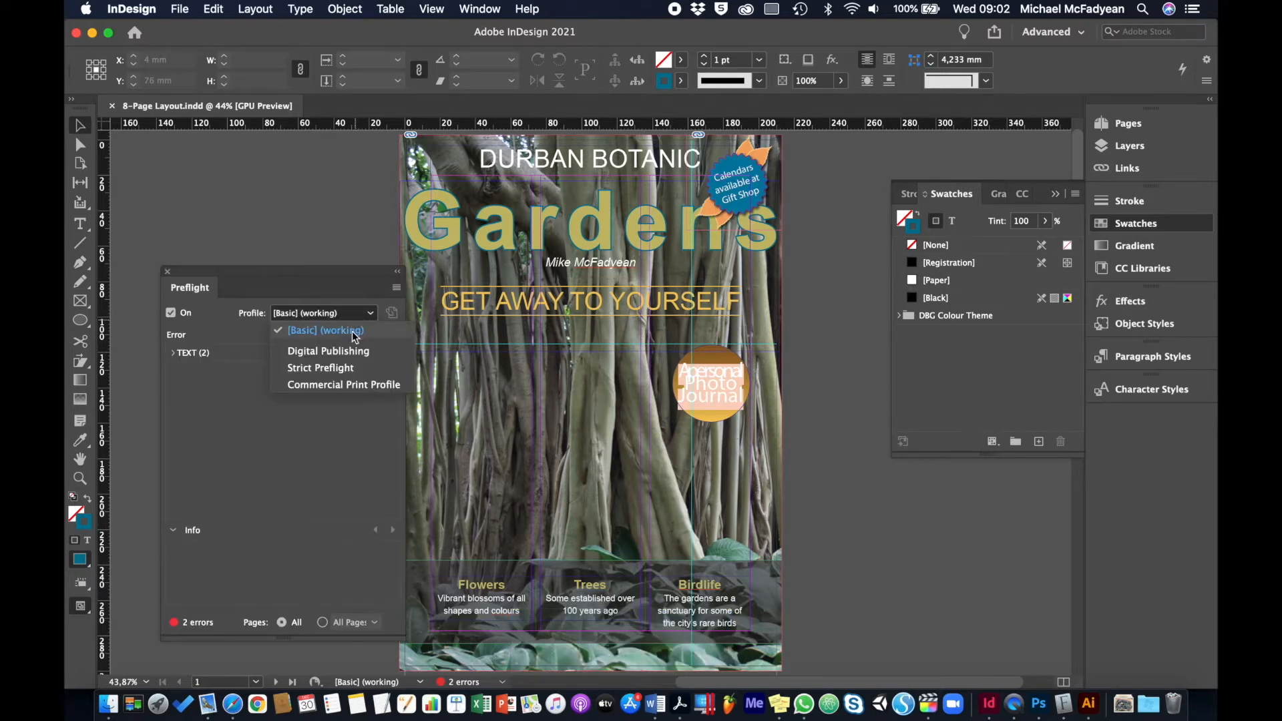
left_click(346, 385)
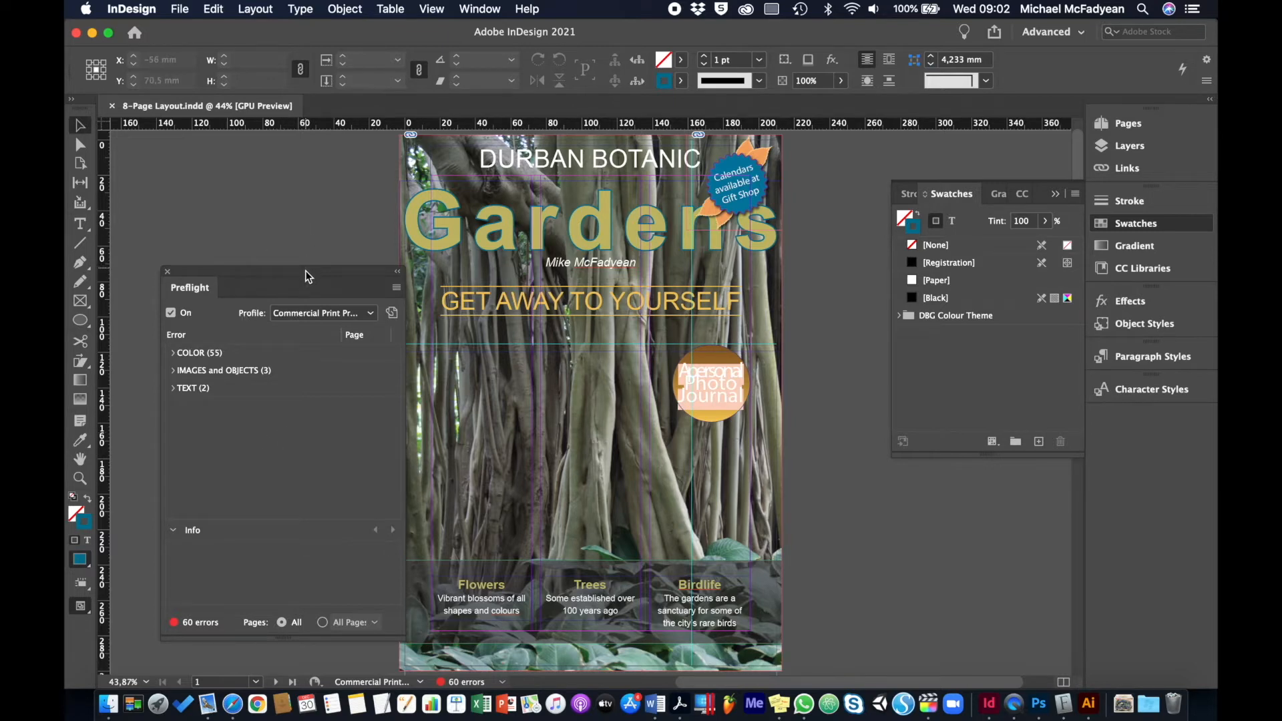
left_click_drag(306, 276, 282, 248)
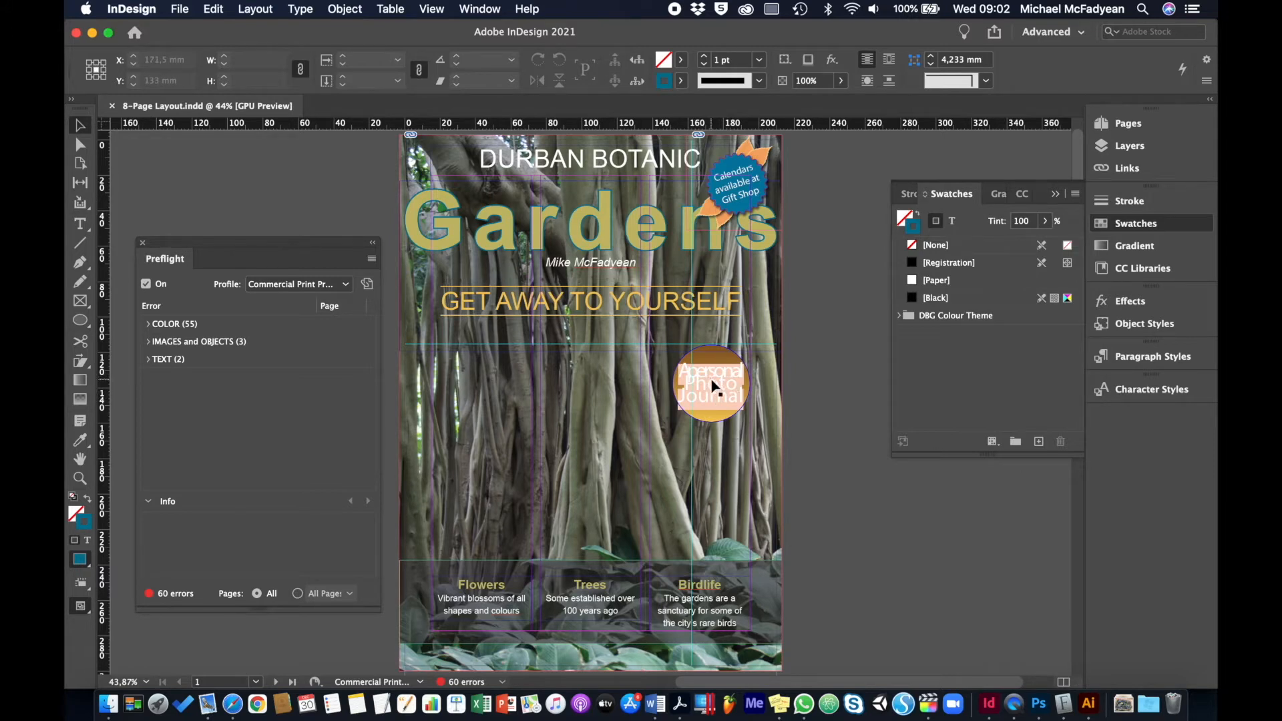
Review the document's fonts with Find/Replace Font, select Bickham Script Pro Regular, and finish without replacing it
left_click(301, 9)
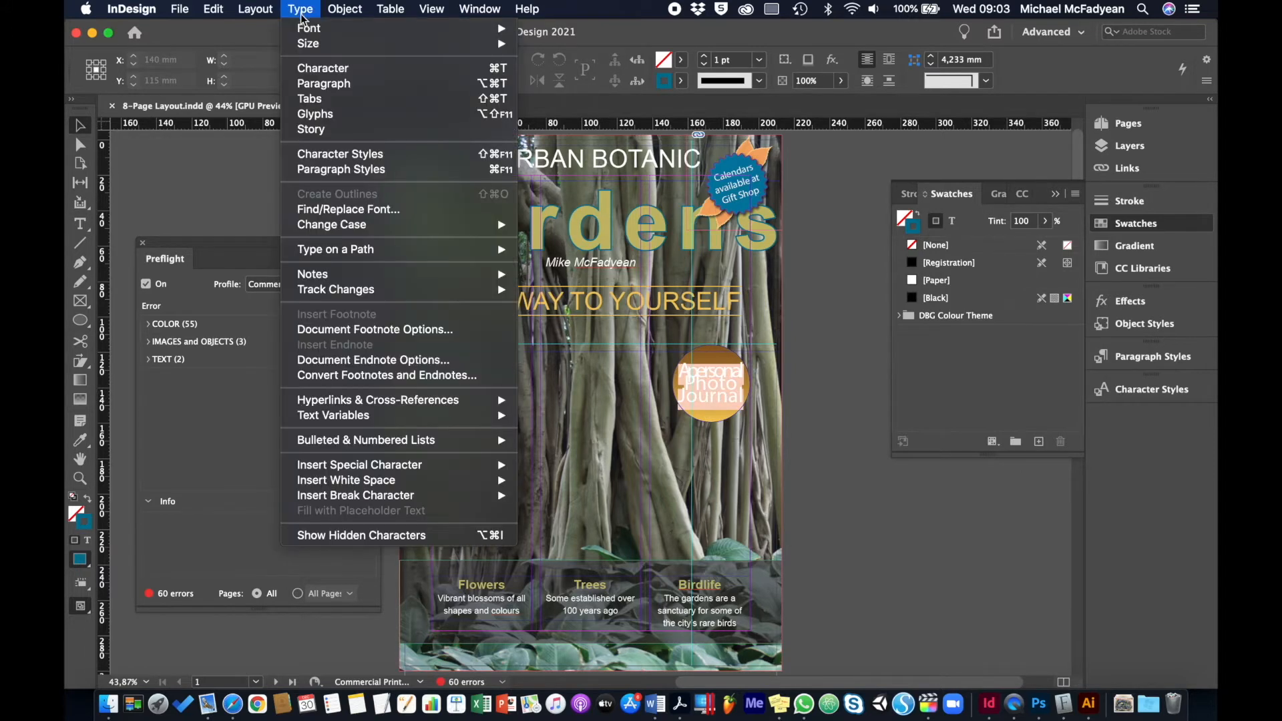
left_click(359, 209)
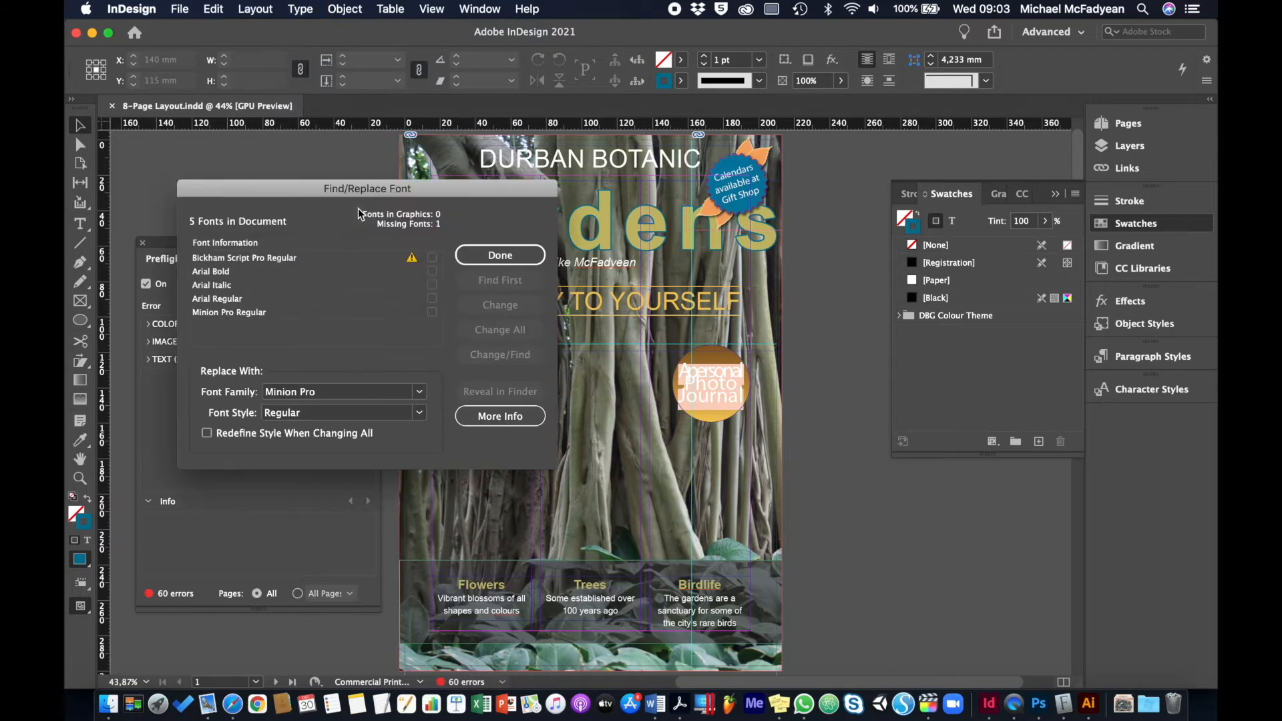
left_click(334, 260)
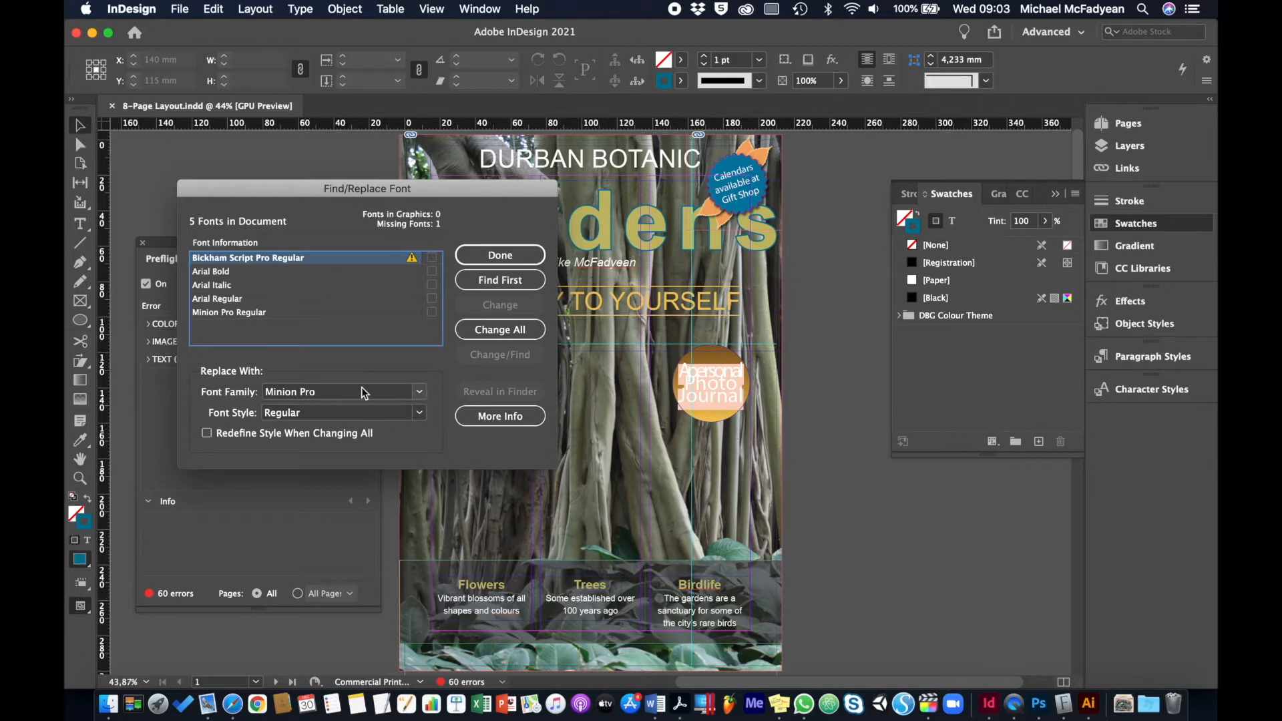
left_click(500, 255)
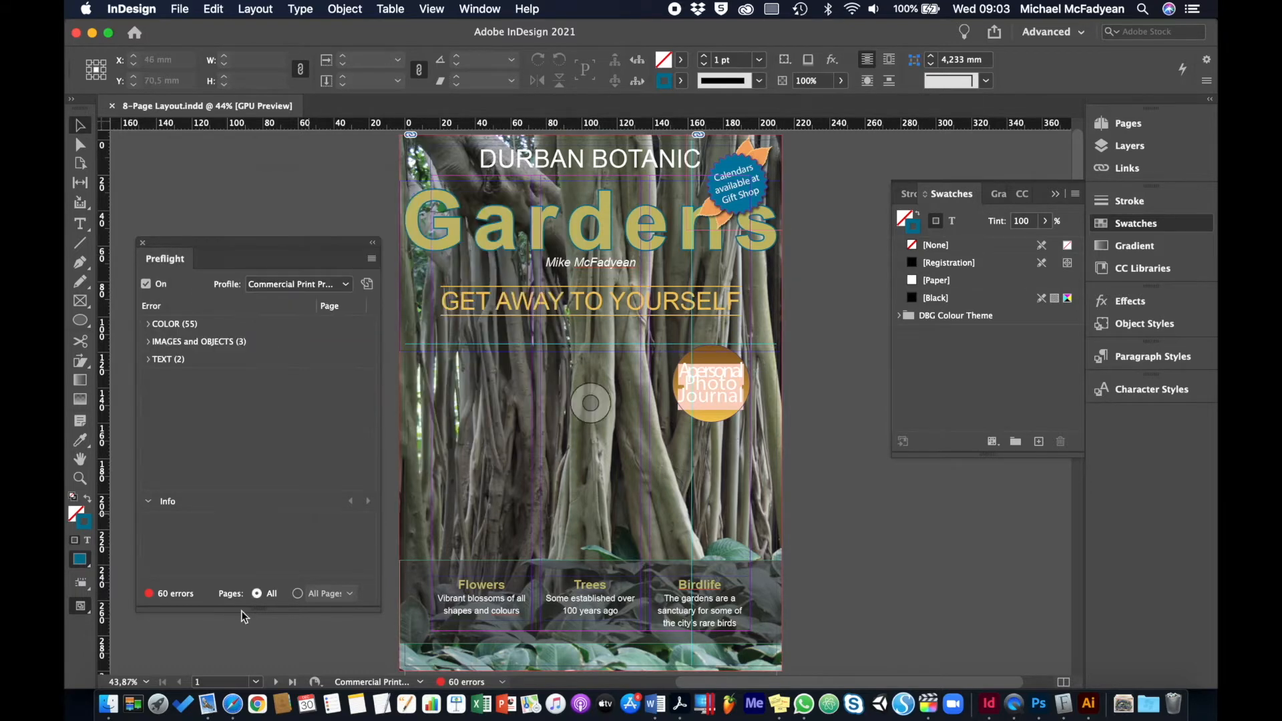
Switch to Finder and go to the Activity_8-2-1_Files folder in DEVELOPMENT, INDESIGN LEARNING FRAMEWORK, MODULE ASSET PACK, LEARNING UNIT 8, Theme 3 on the Desktop
left_click(110, 704)
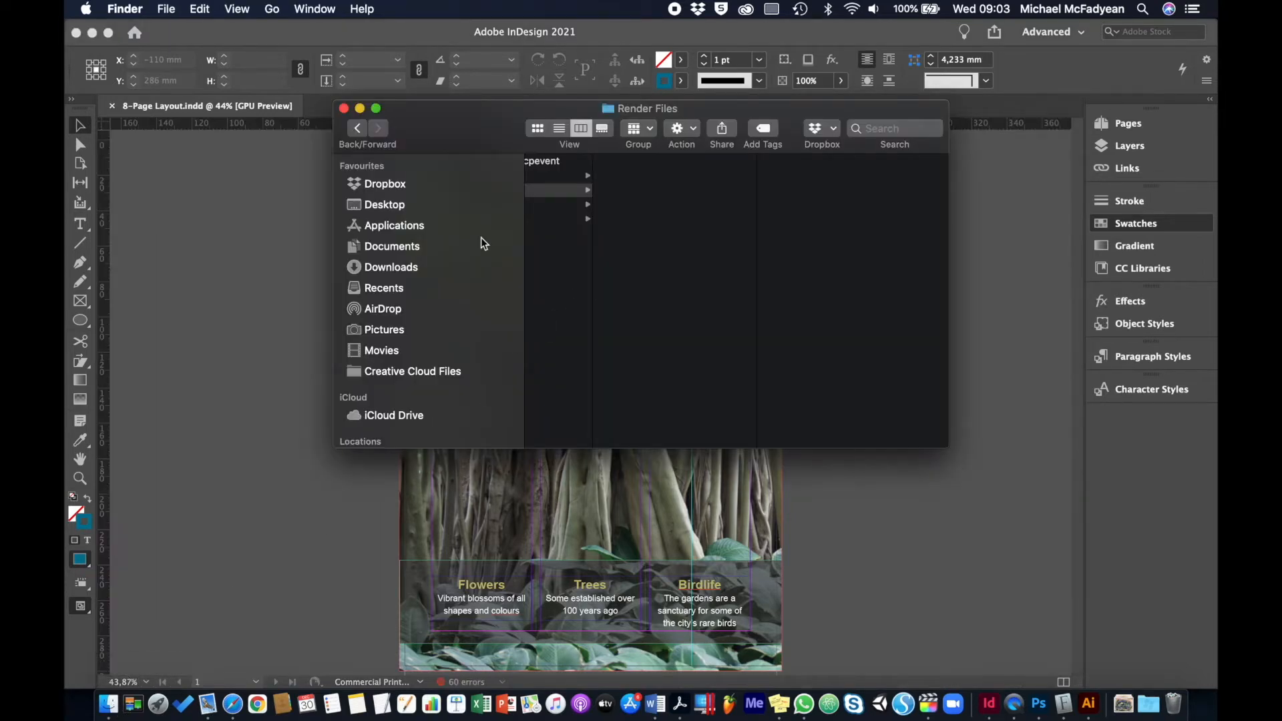
left_click(465, 200)
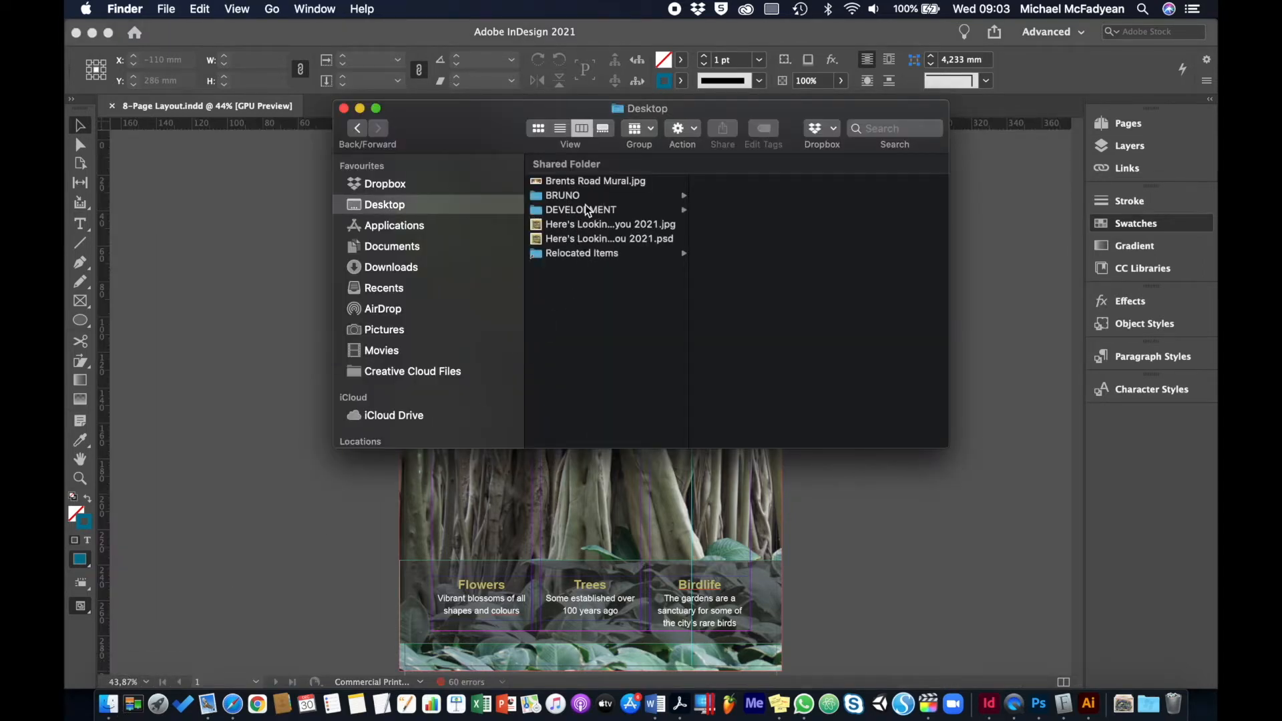
left_click(585, 207)
left_click(779, 266)
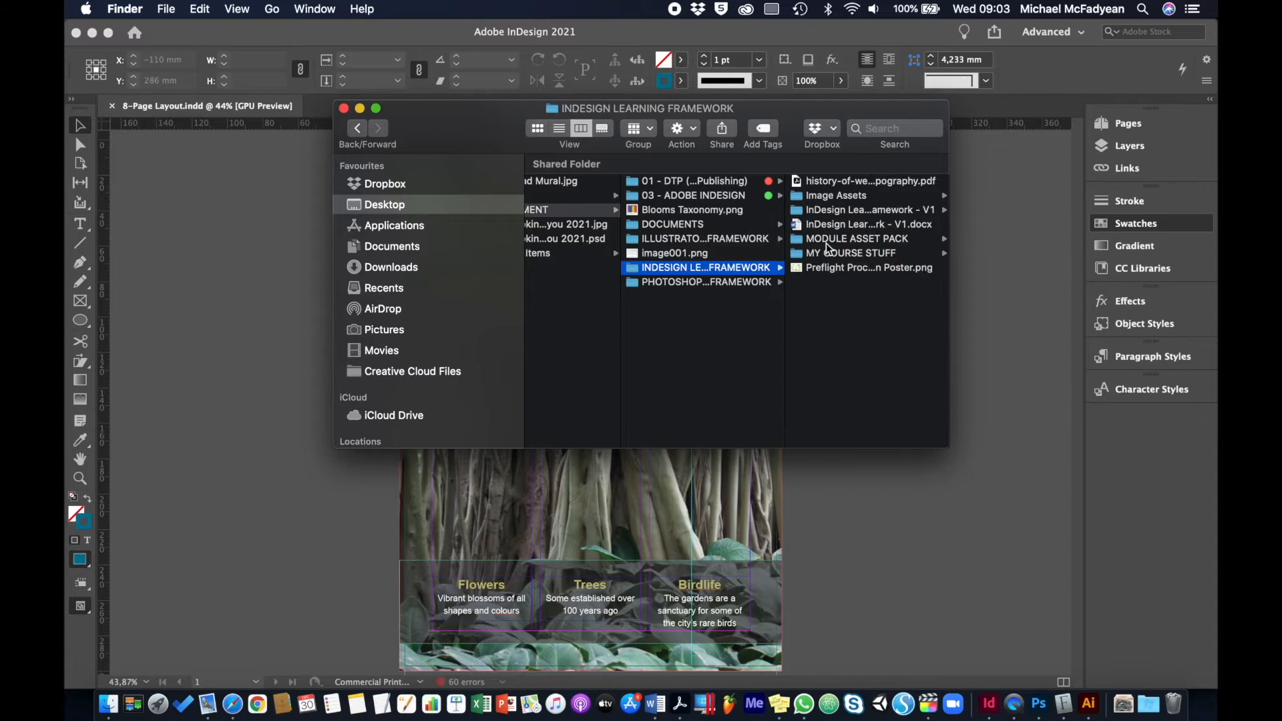
left_click(874, 240)
left_click(857, 280)
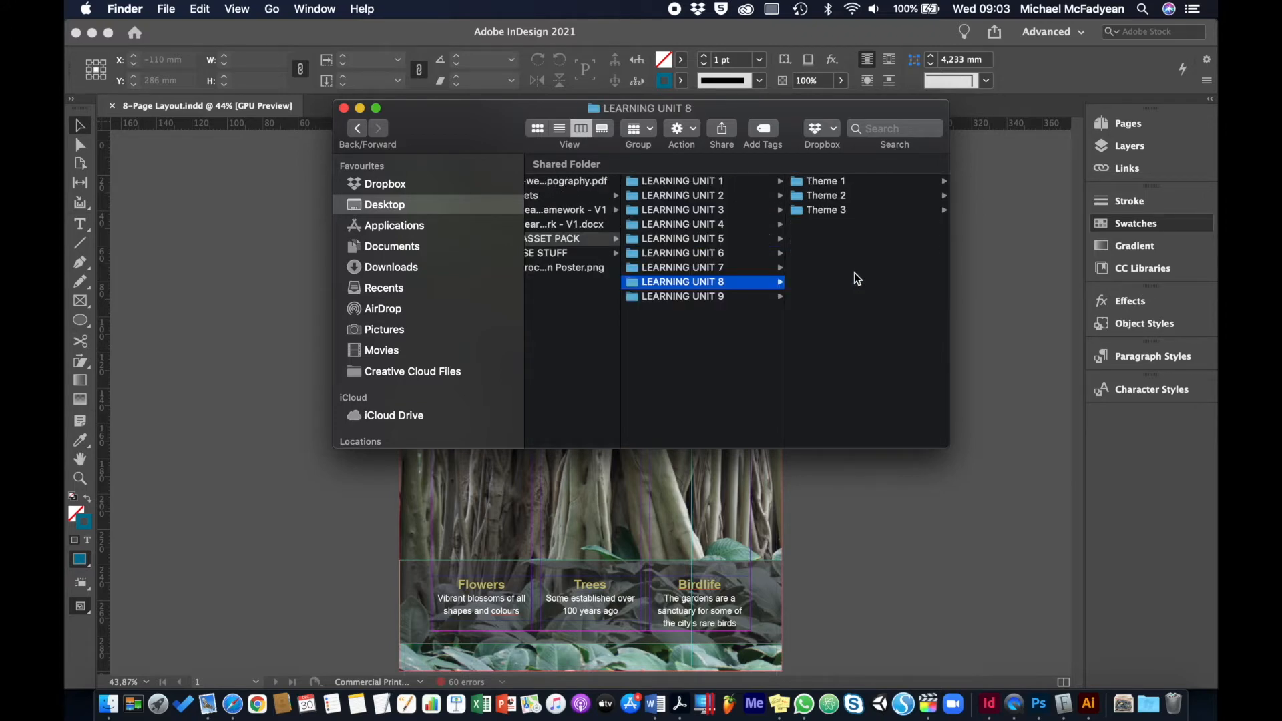
left_click(826, 212)
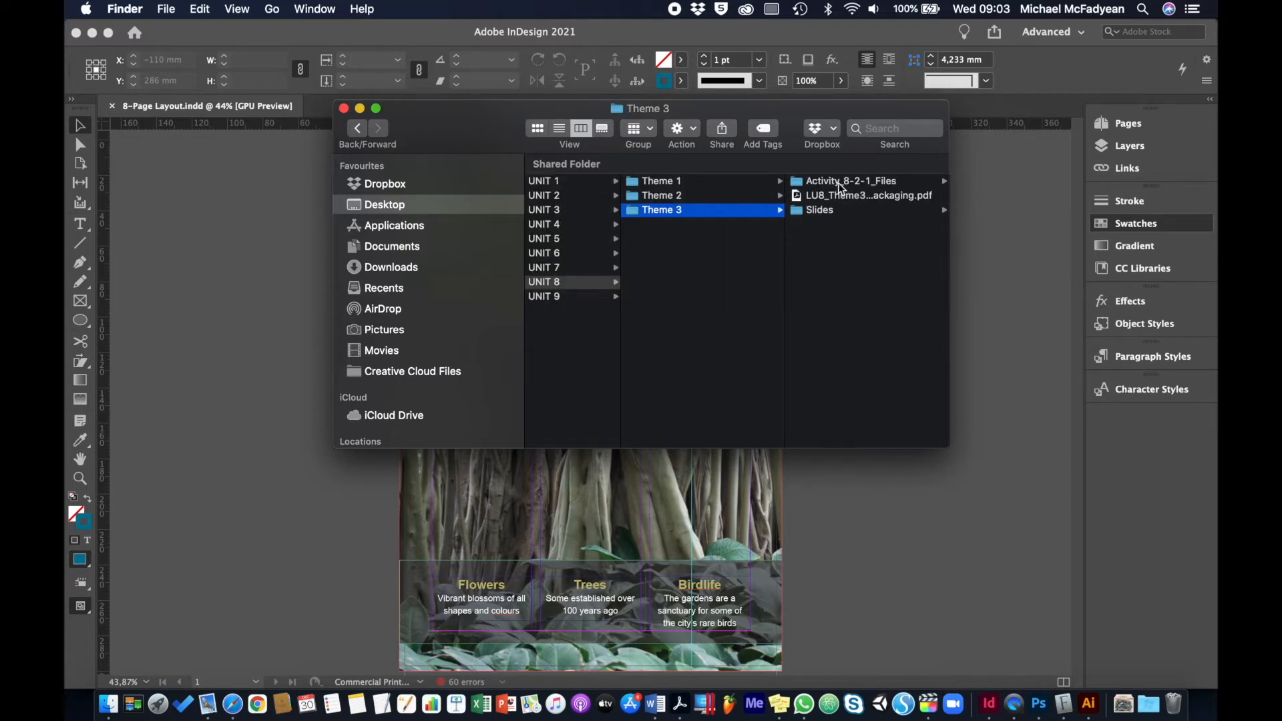
left_click(838, 182)
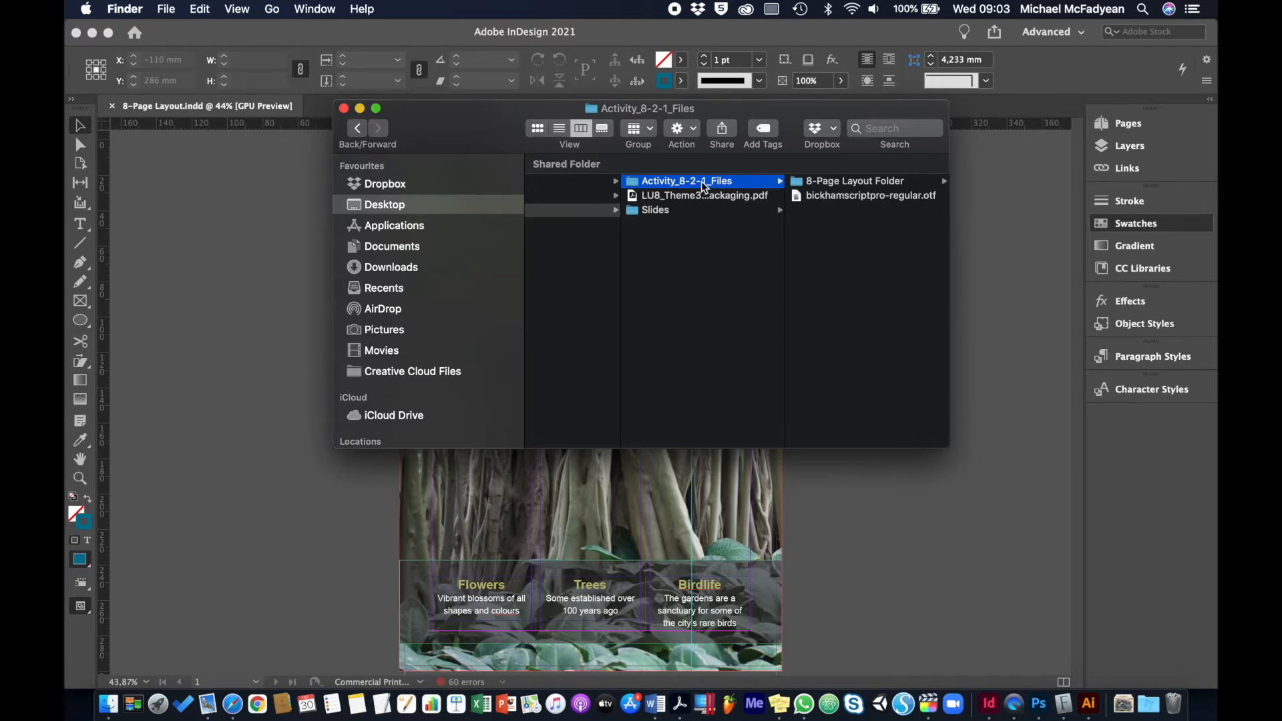
Rename the Activity_8-2-1_Files folder to Activity_8-3-1_Files and return to the InDesign layout
left_click(699, 181)
left_click(696, 180)
key("BackSpace")
type("3")
key("Return")
left_click(859, 518)
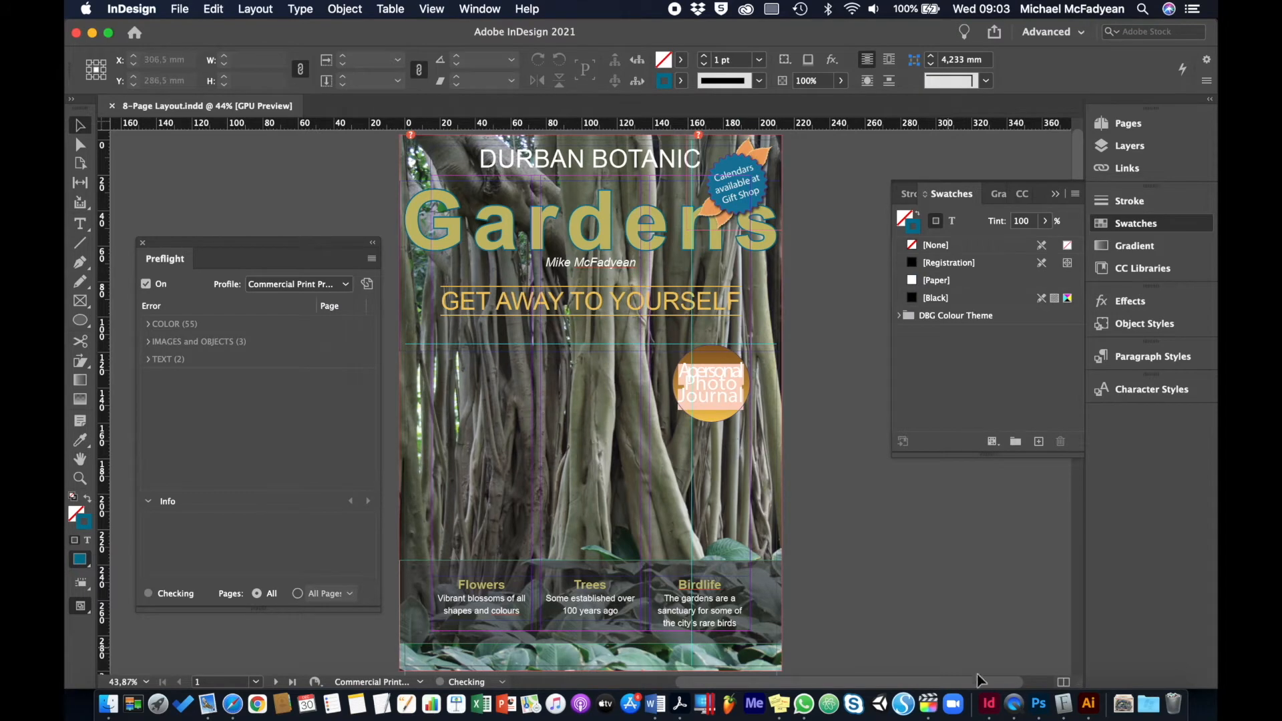
Switch to Font Book, enable the Bickham Script Pro family, and close the font window
left_click(1062, 704)
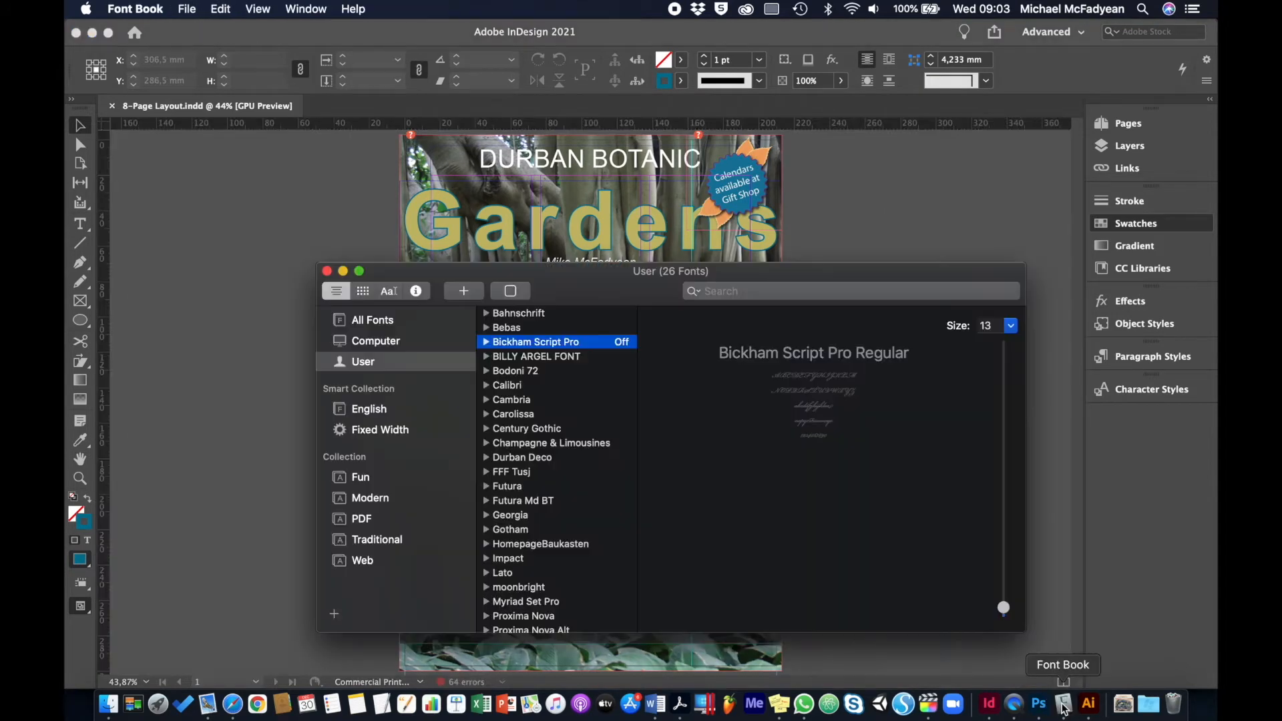
right_click(562, 345)
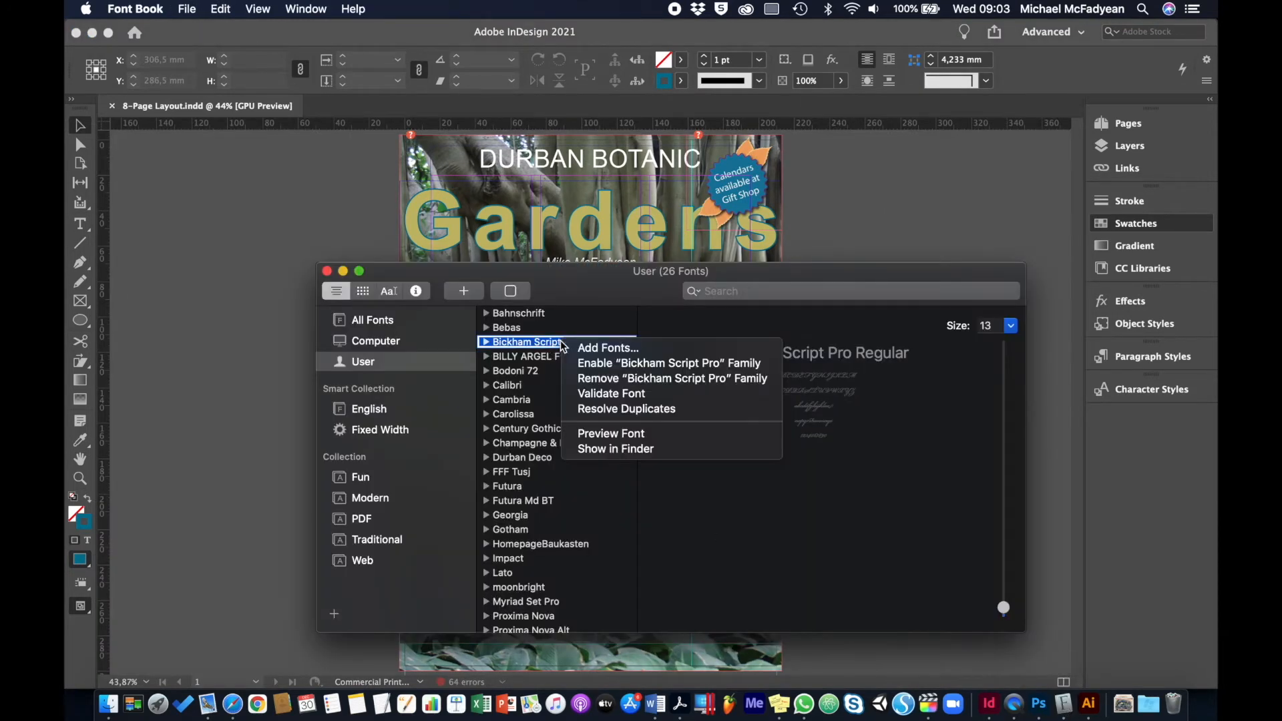
left_click(587, 363)
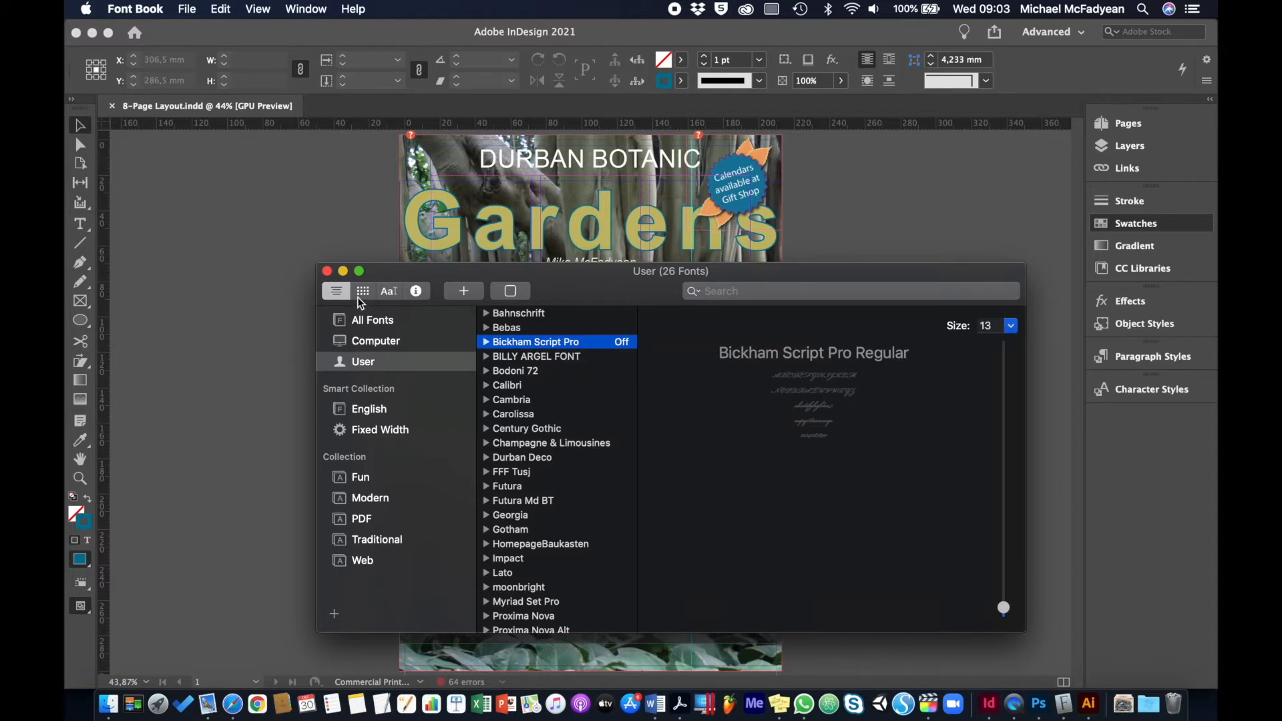
left_click(326, 270)
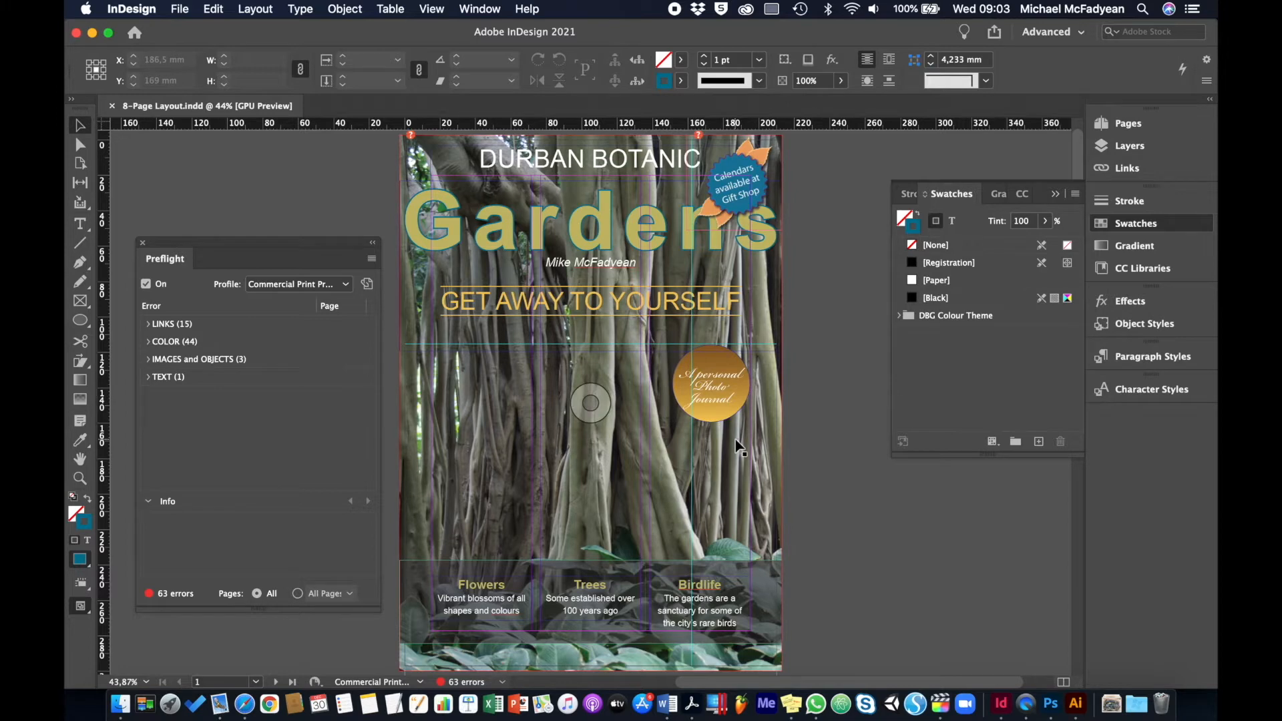
Try converting the "A personal Photo Journal" badge text on the cover to outlines, and undo the conversion
left_click(717, 402)
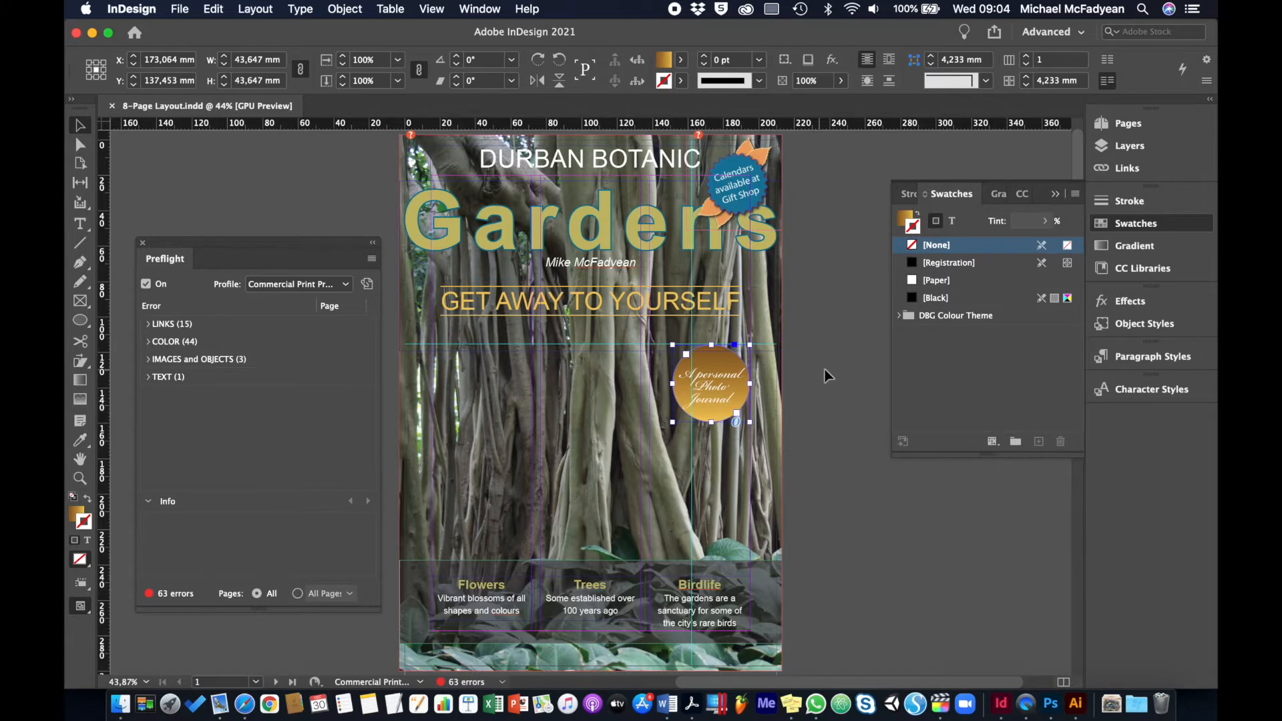
key("super+equal")
key("super+equal")
key("super+equal")
key("super+equal")
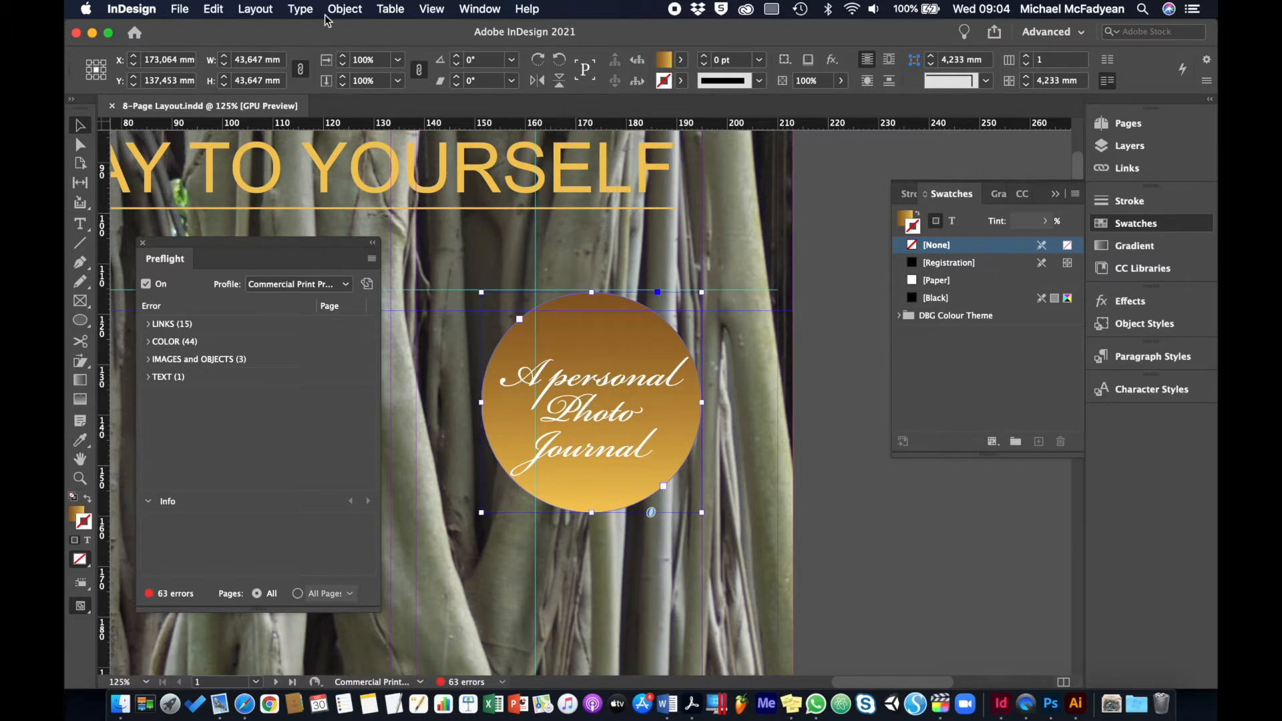
left_click(300, 8)
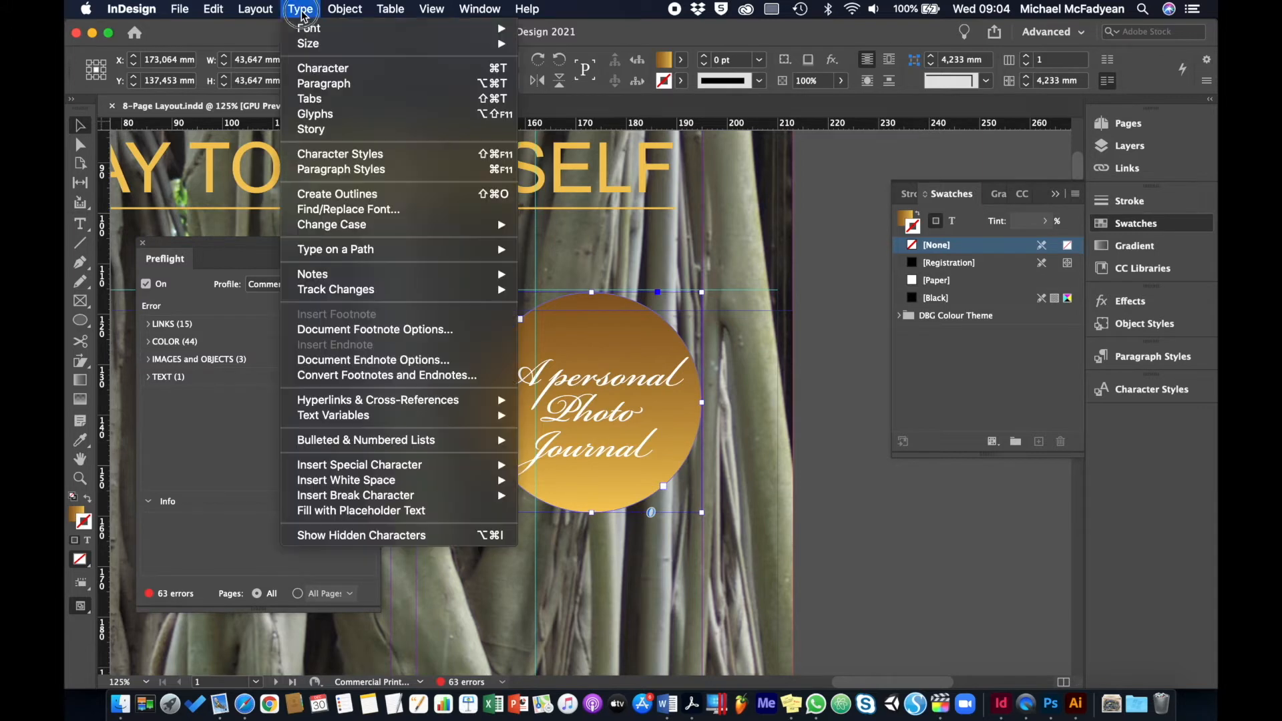
left_click(332, 195)
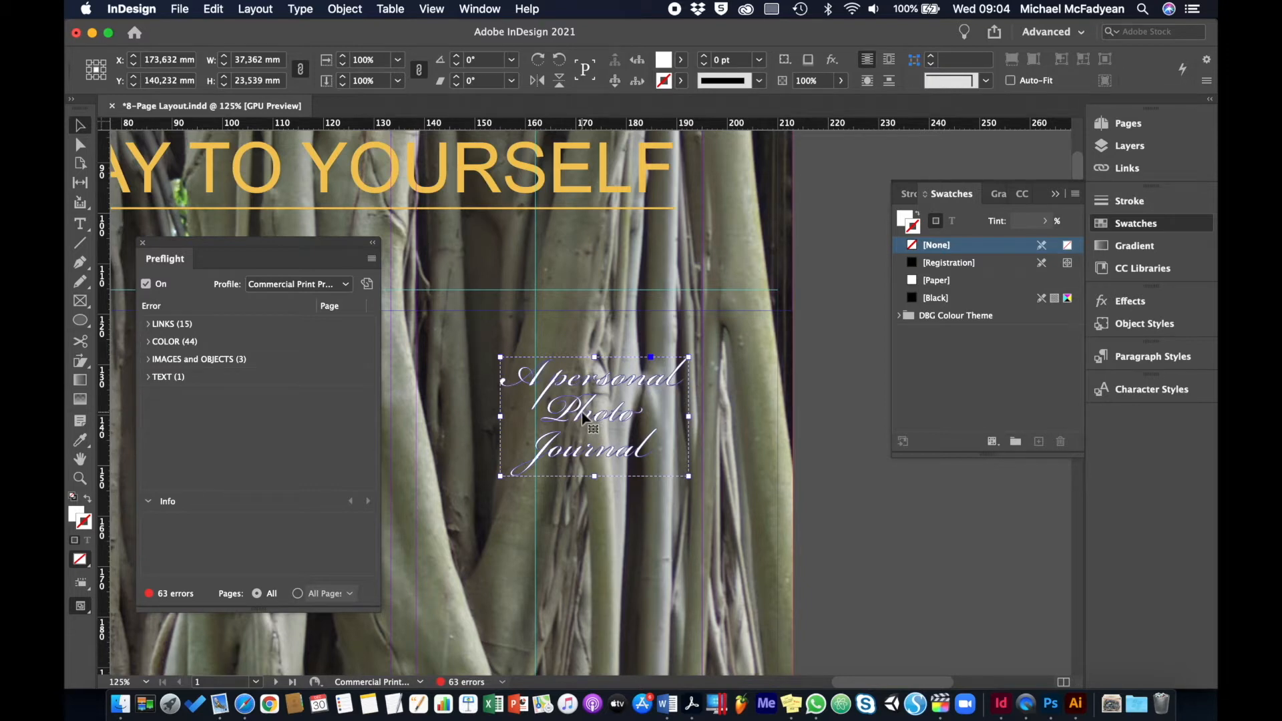
key("super+z")
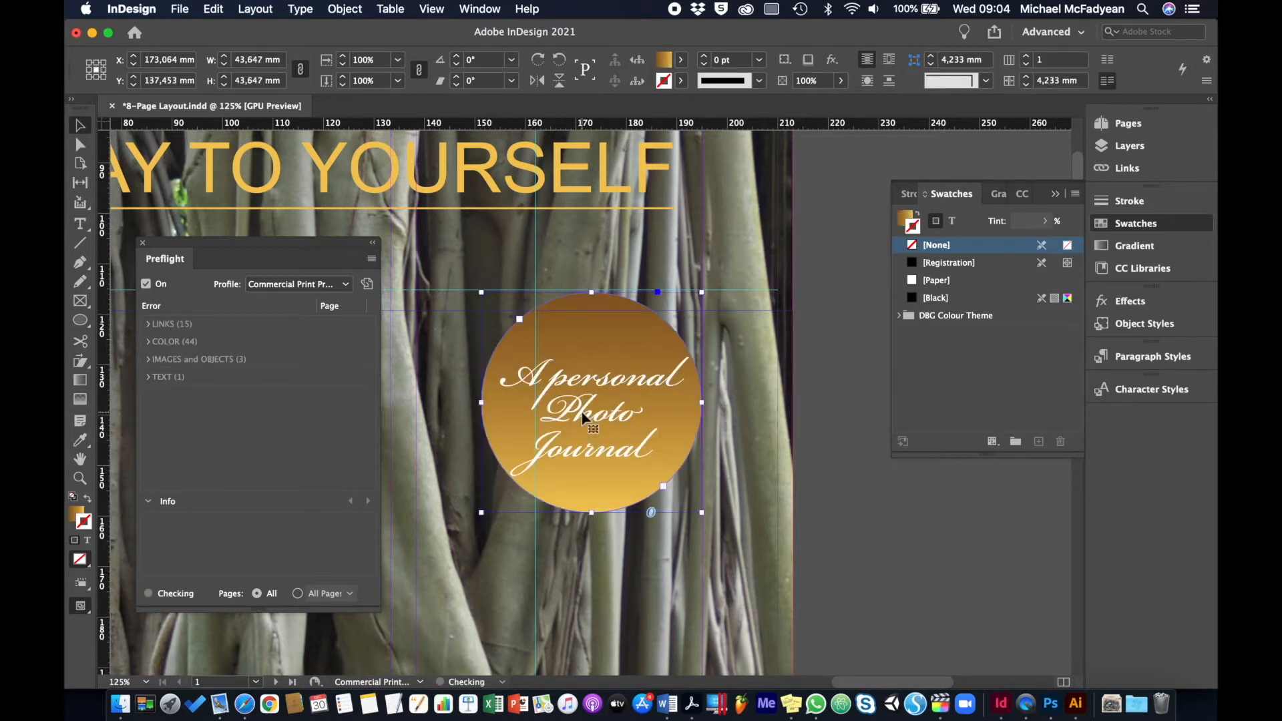
Copy the "A personal Photo Journal" badge, convert the original's text to outlines, and deselect it
left_click(635, 338)
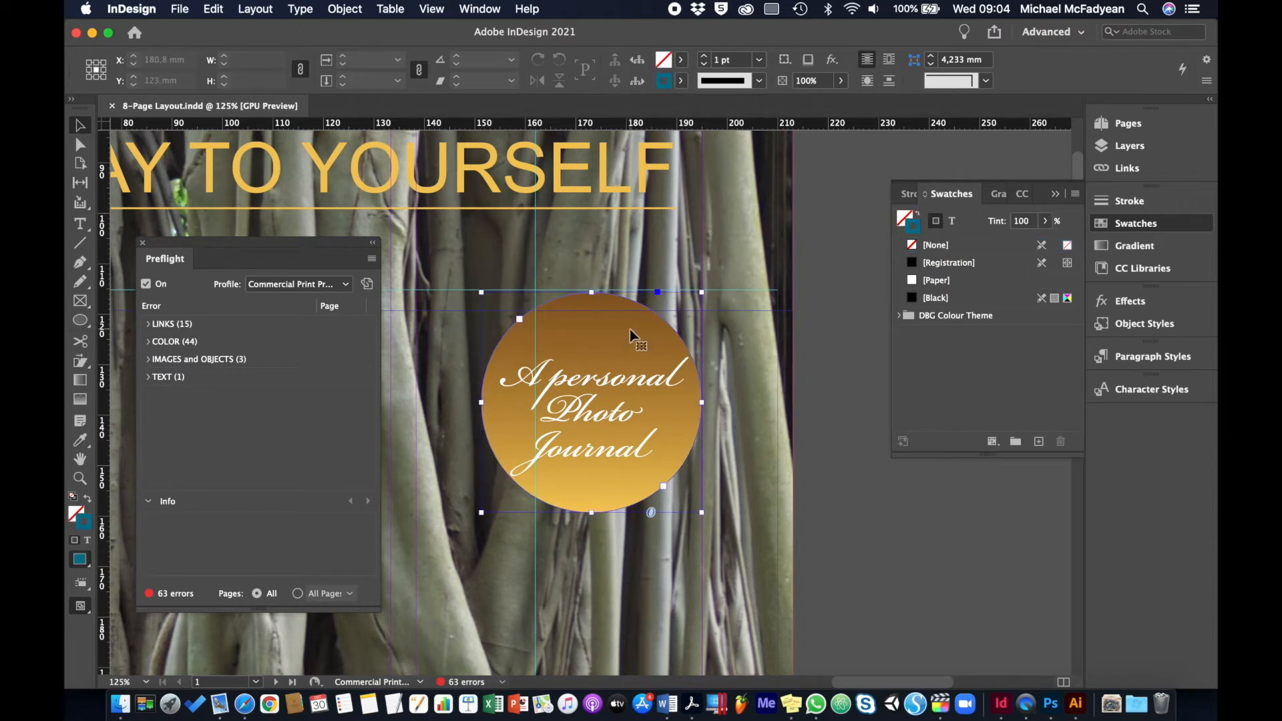
left_click(214, 8)
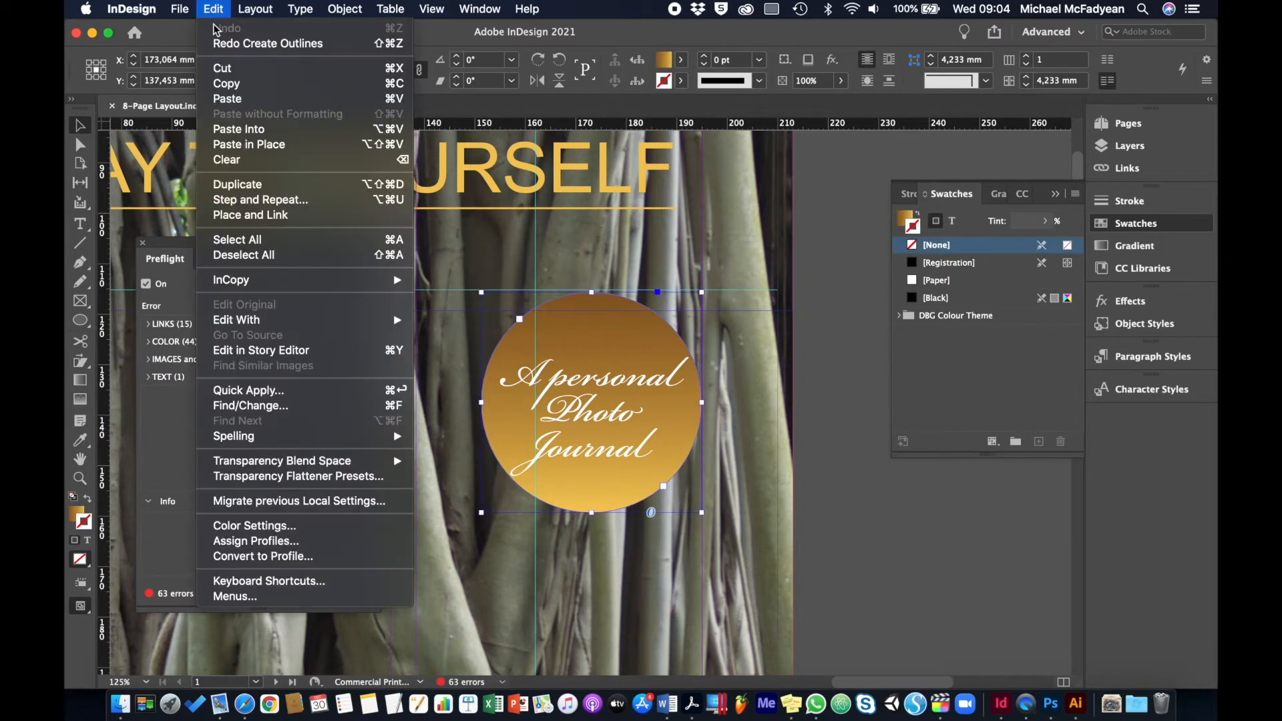
left_click(227, 83)
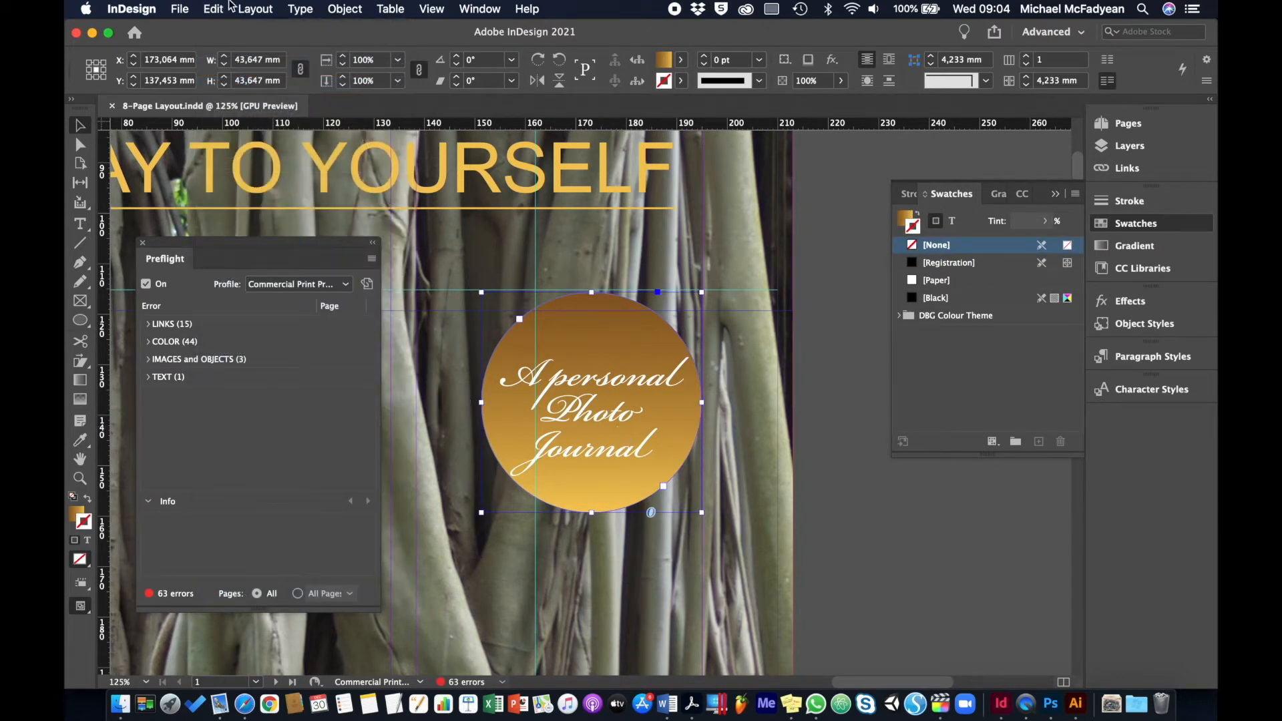
left_click(300, 9)
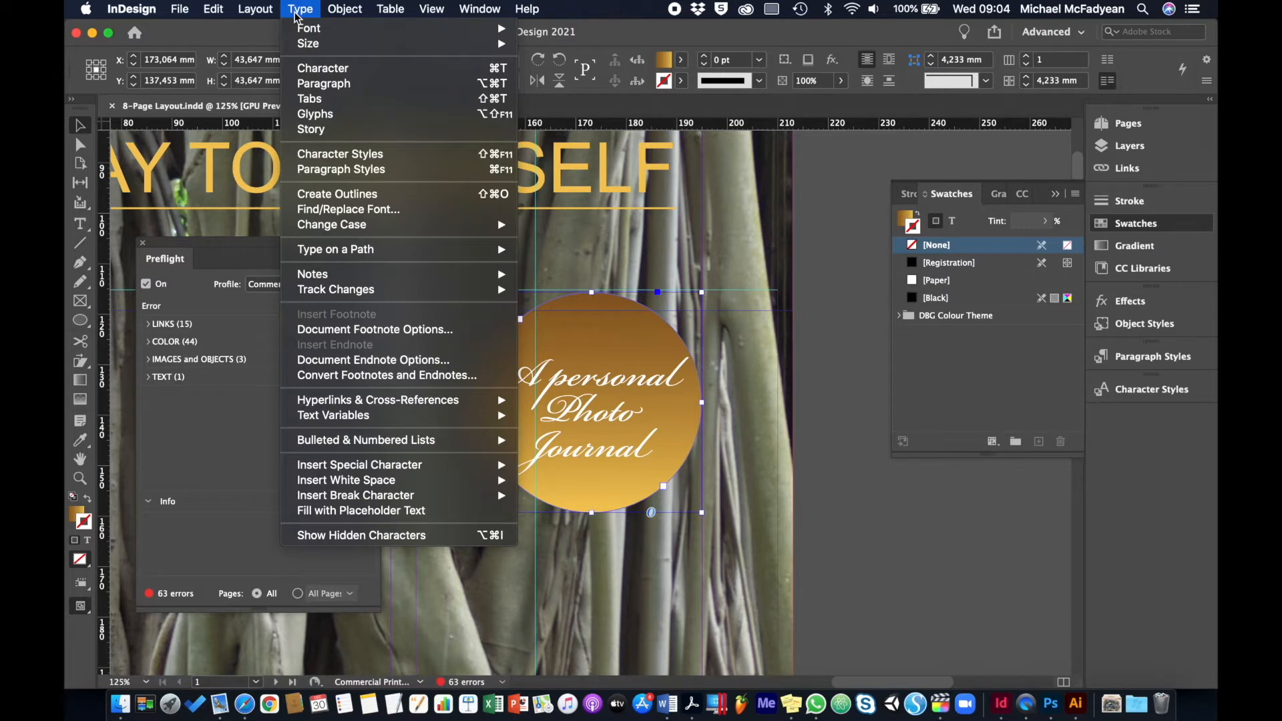
left_click(332, 193)
left_click(851, 233)
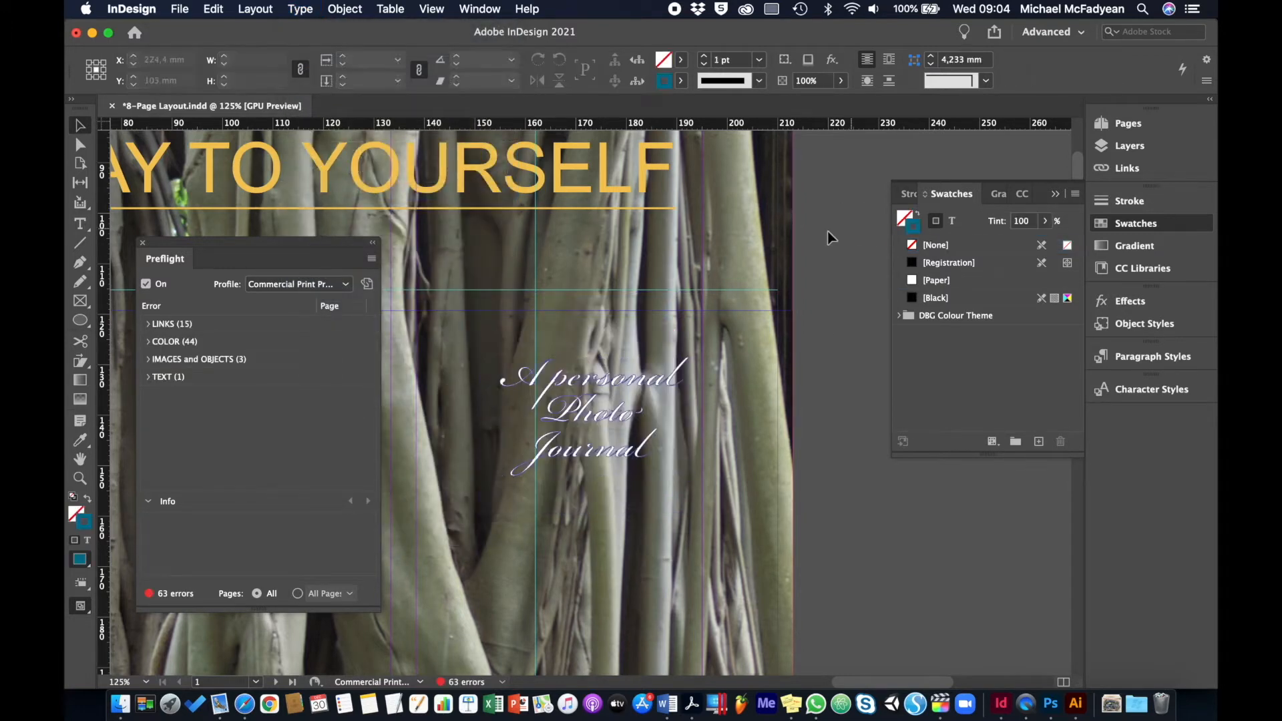
Paste the copied badge in place and delete all its text, leaving only the gold gradient circle
left_click(213, 9)
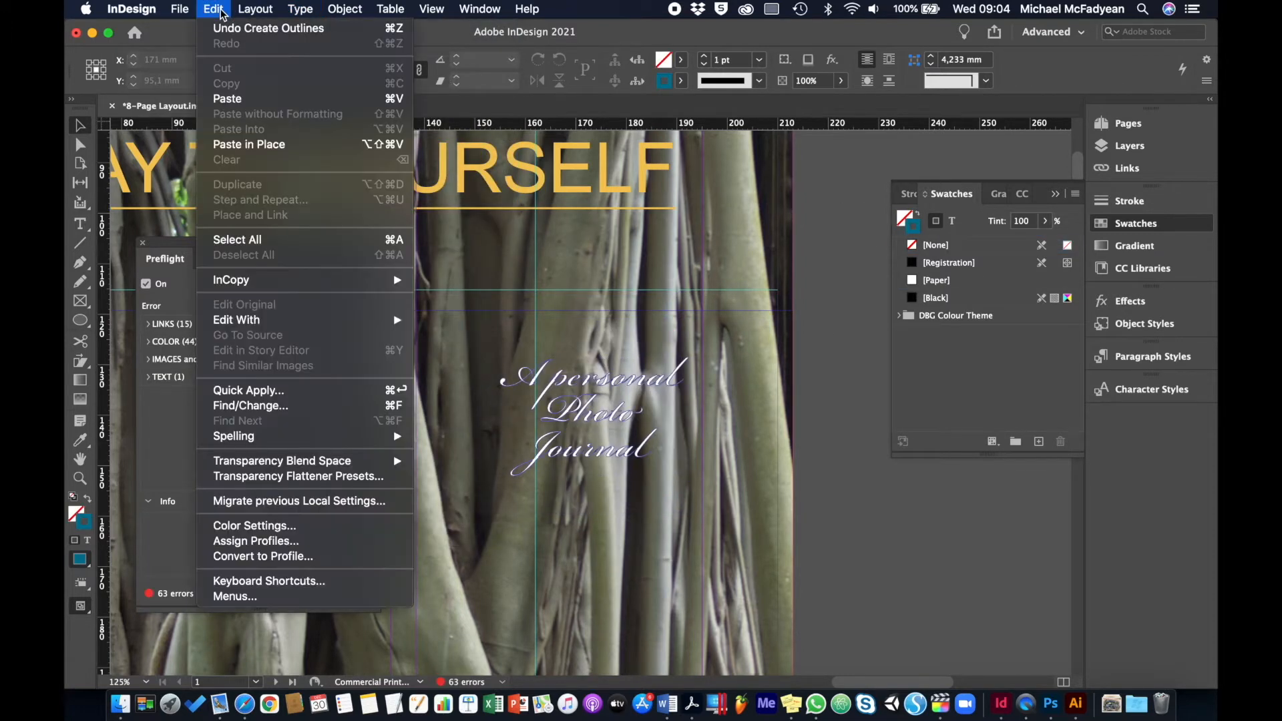
left_click(260, 144)
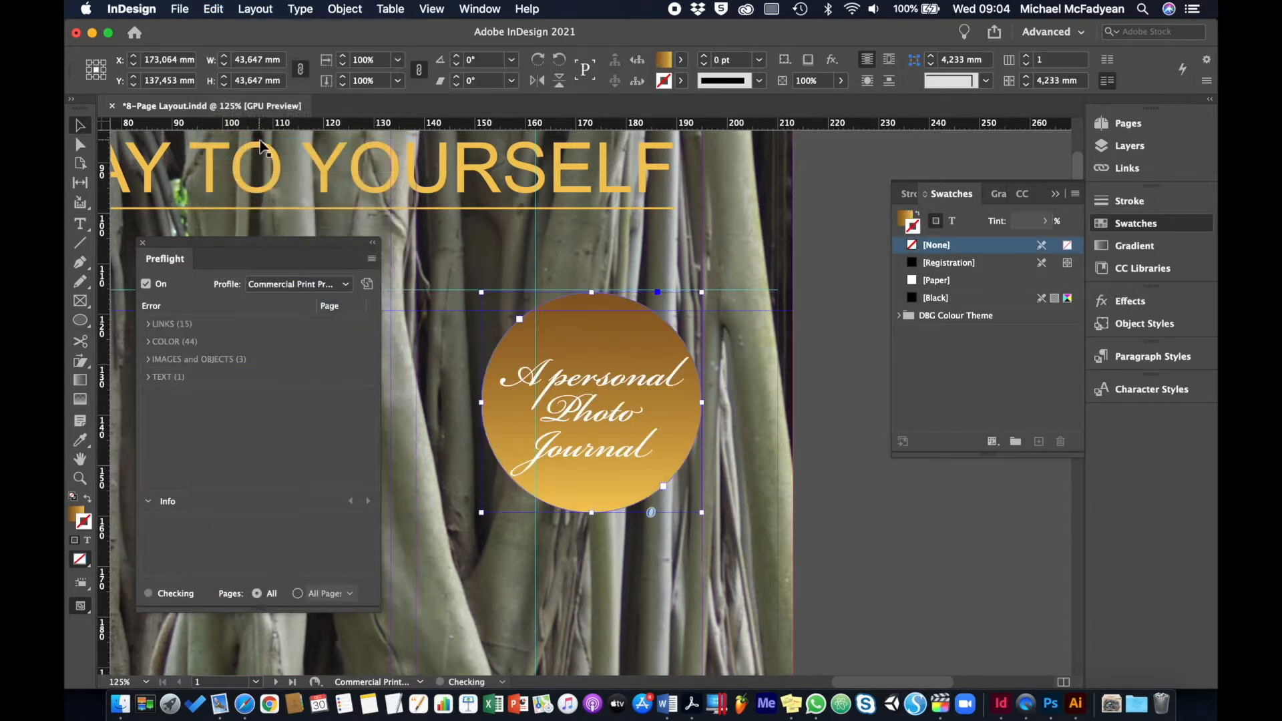
double_click(584, 403)
key("super+a")
key("BackSpace")
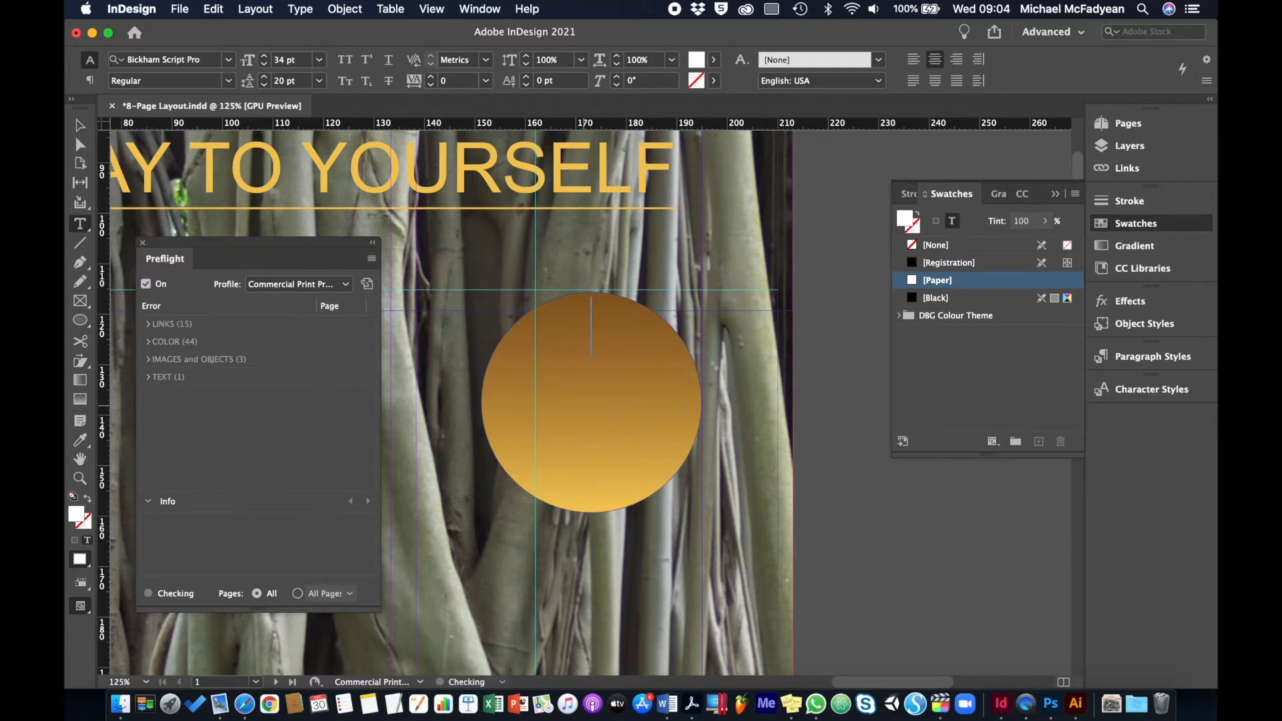
key("Escape")
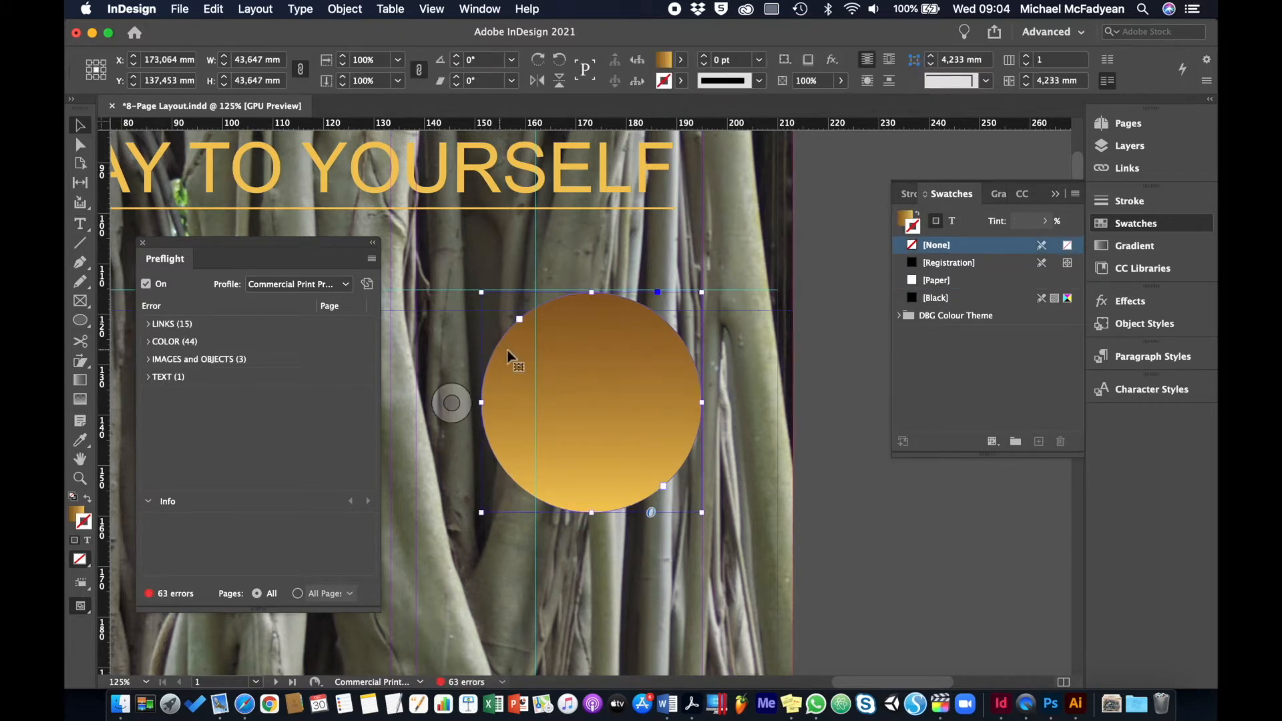
Set the gold gradient circle's content type to Unassigned, and move the circle from the Text layer to the Graphics layer
right_click(574, 348)
mouse_move(590, 348)
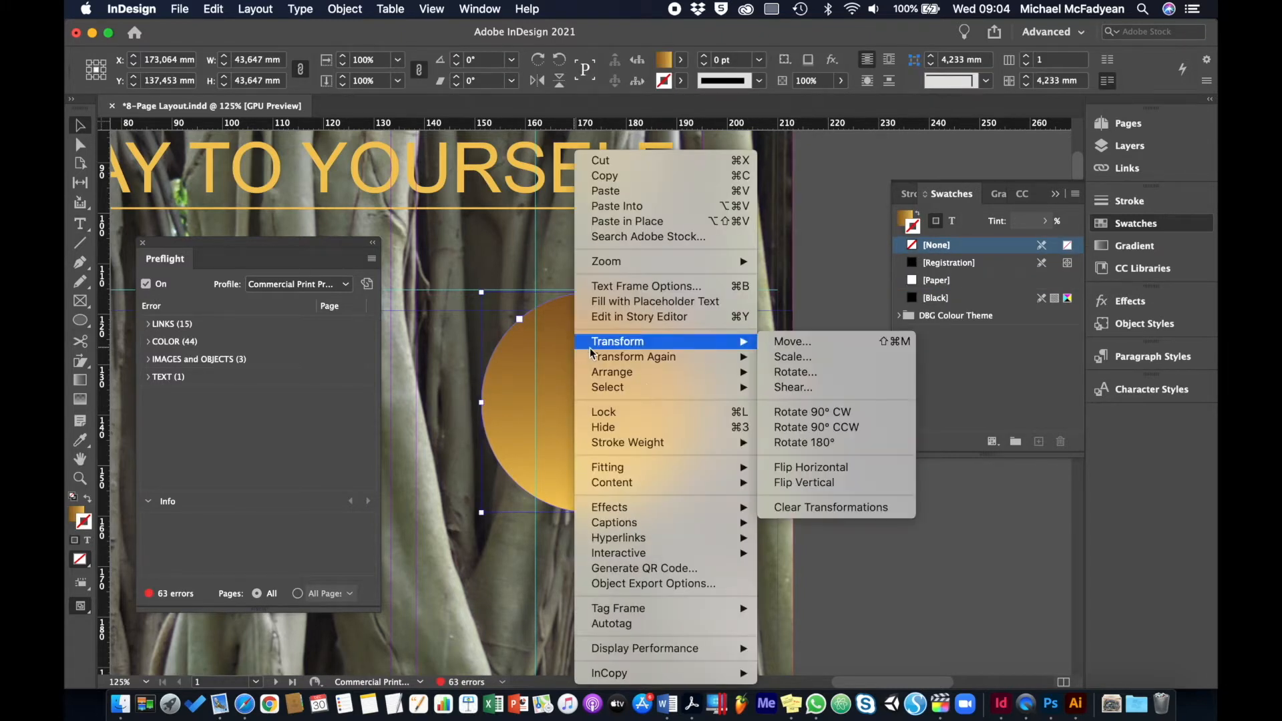
mouse_move(686, 484)
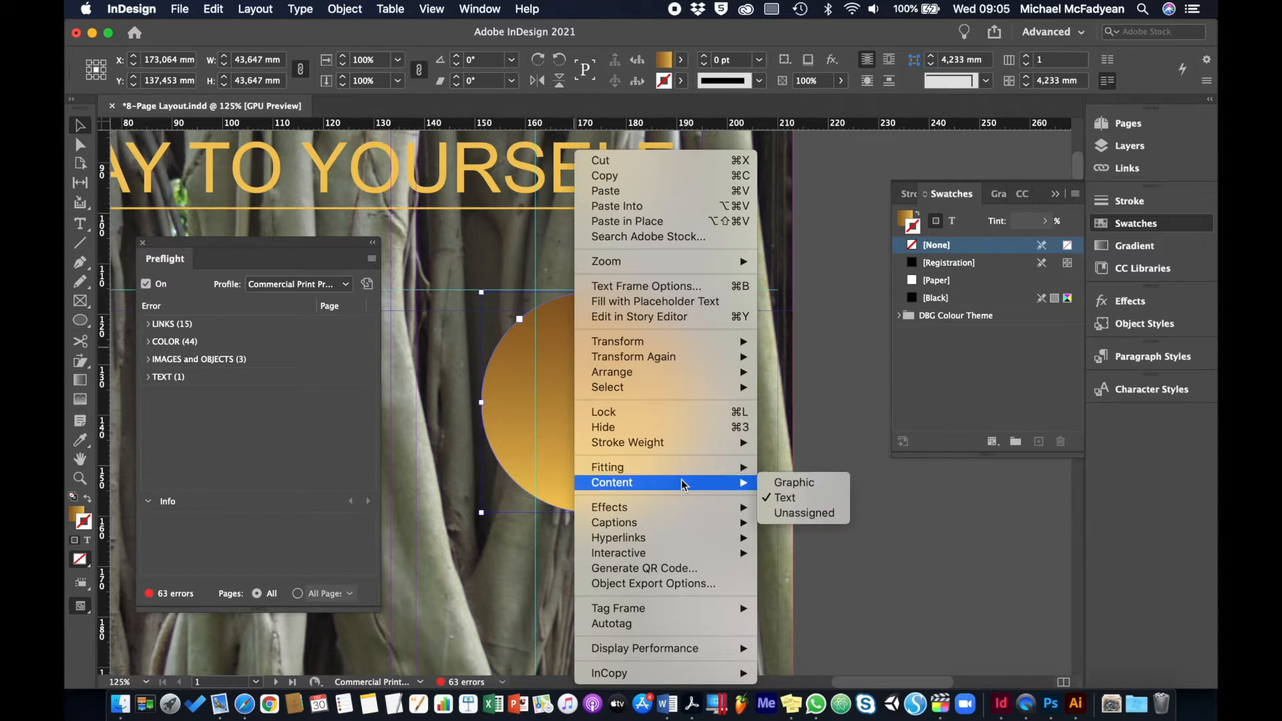
left_click(803, 513)
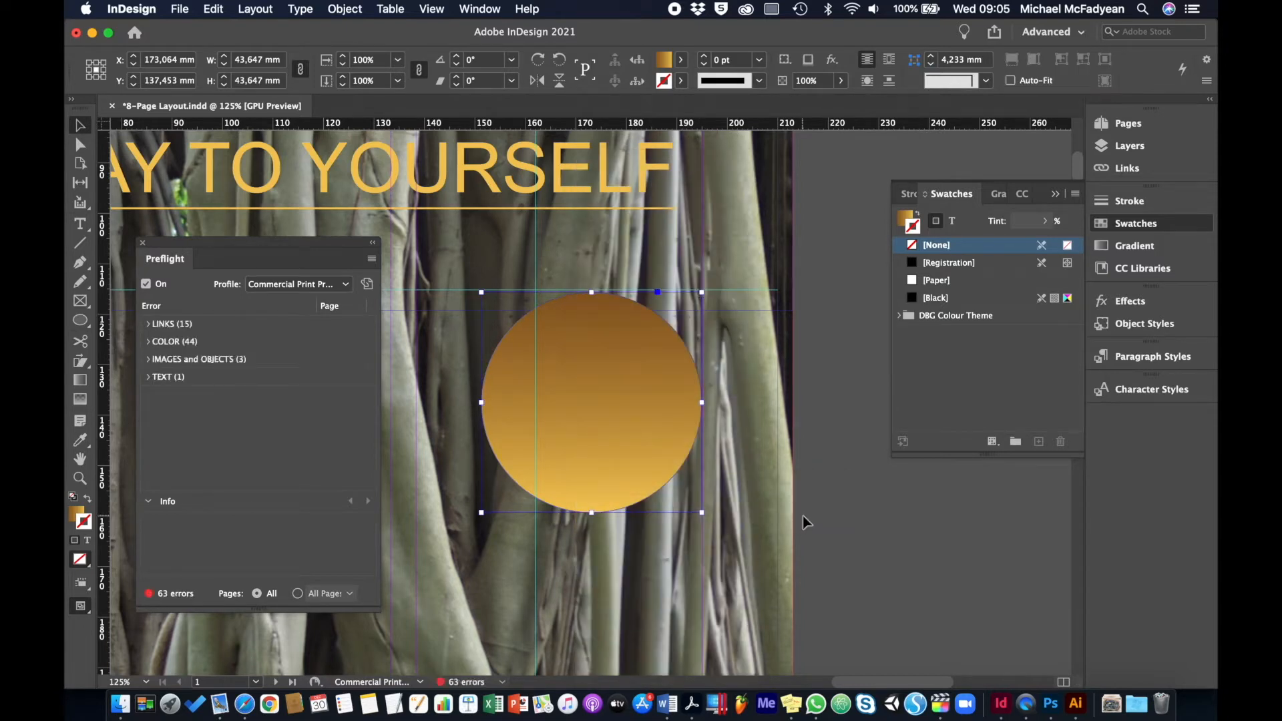
left_click(1129, 146)
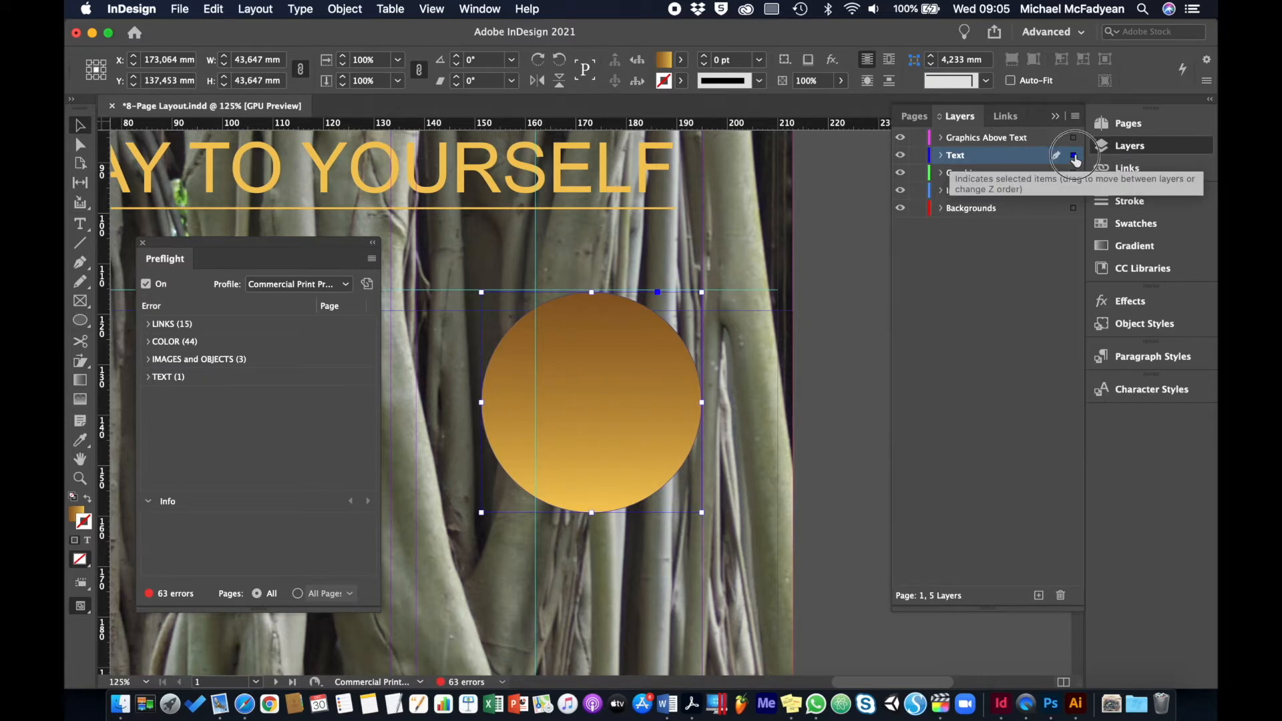
left_click_drag(1075, 159, 1076, 176)
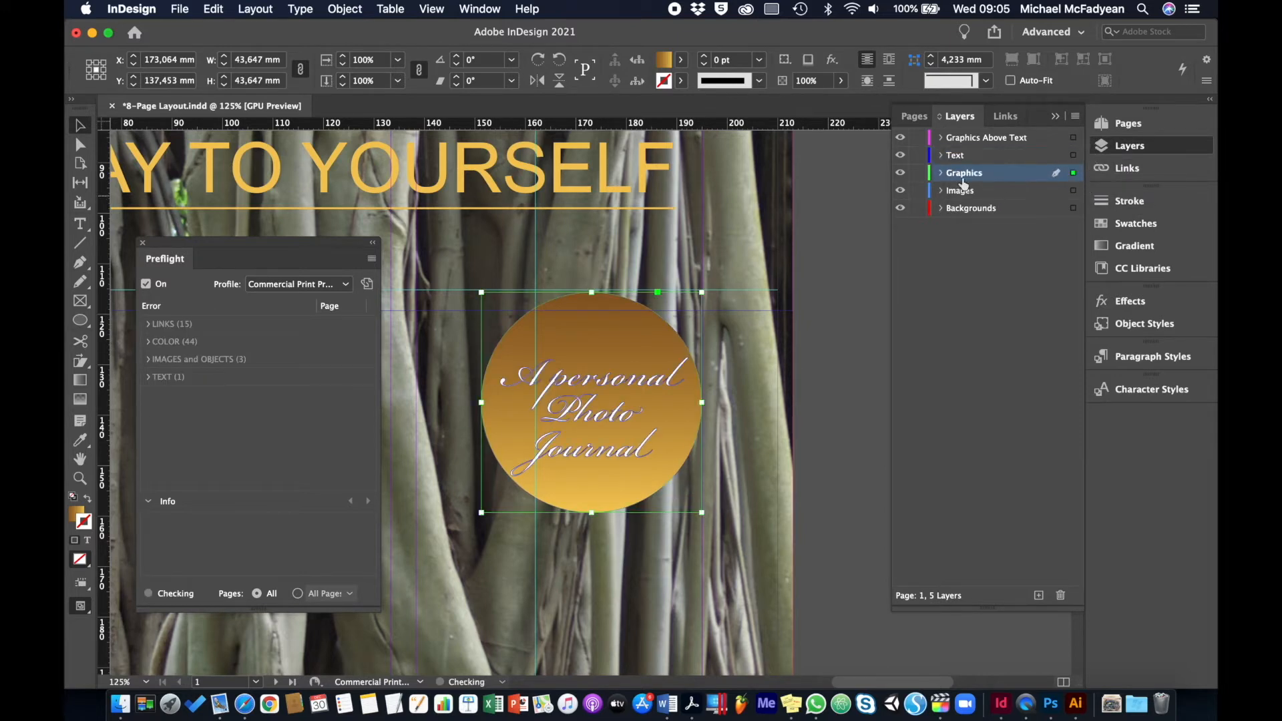
left_click(835, 313)
Nudge the outlined "A personal Photo Journal" text up slightly inside the gold circle, and deselect the badge
left_click(636, 389)
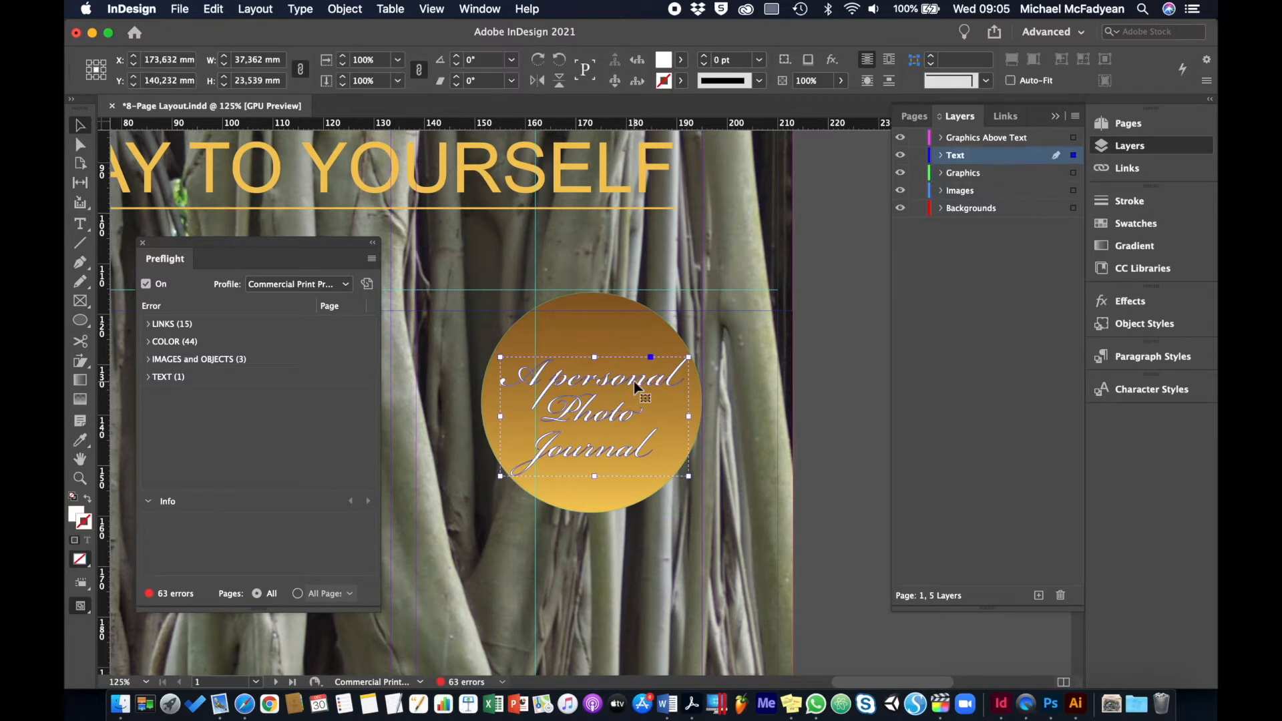
key("Up")
key("Up")
key("Up")
key("Up")
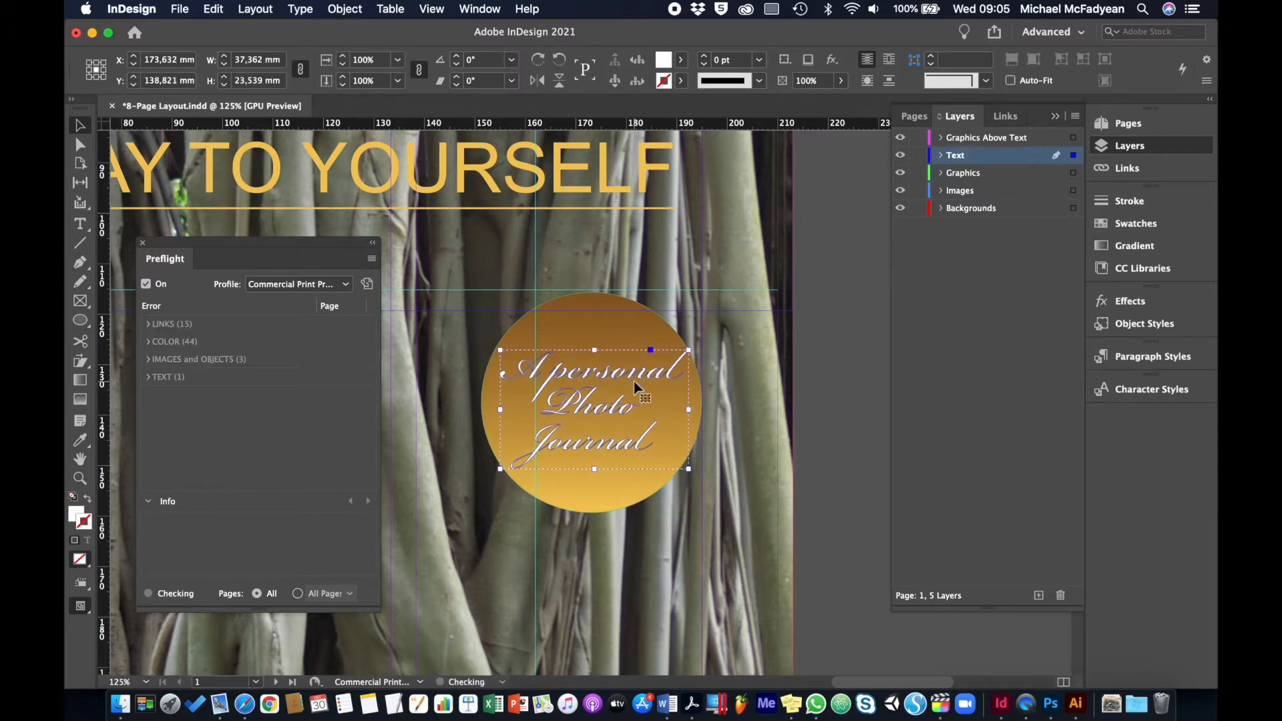
left_click(826, 345)
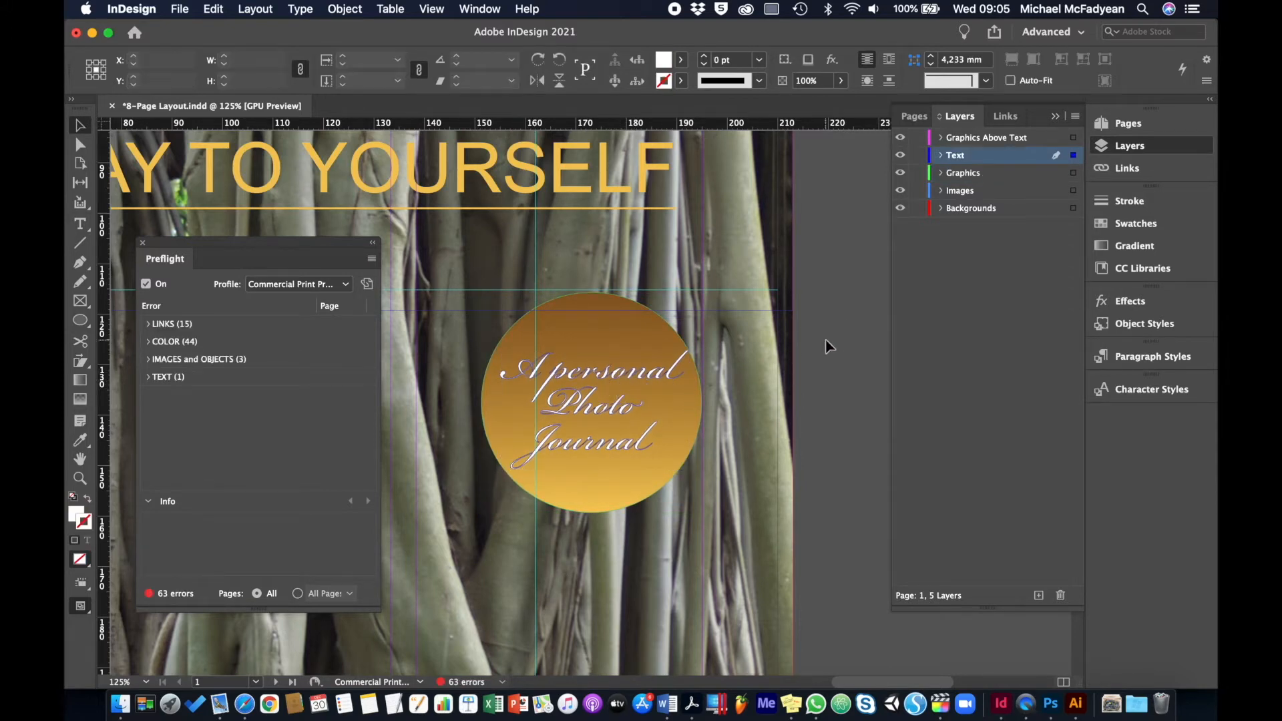
left_click(632, 379)
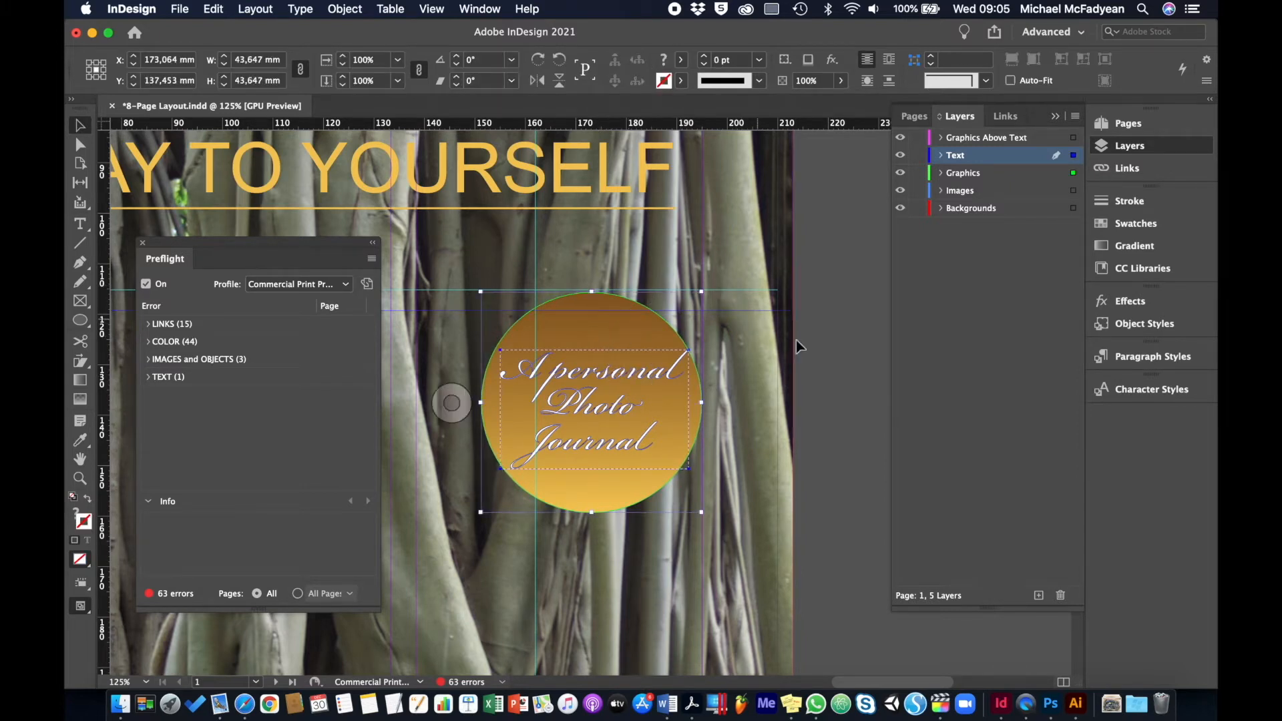
left_click(843, 218)
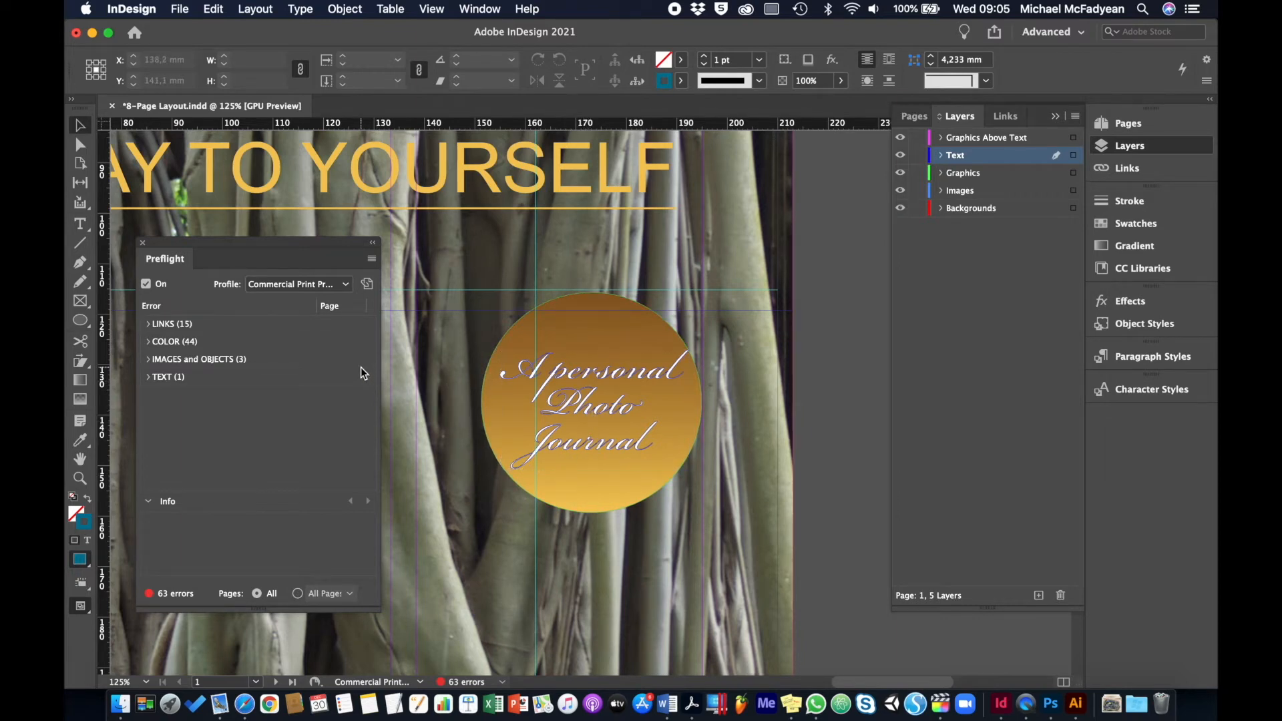
Inspect the Missing link errors in the preflight results, including the details for DSC05279.jpg, with the whole cover page in view
left_click(149, 326)
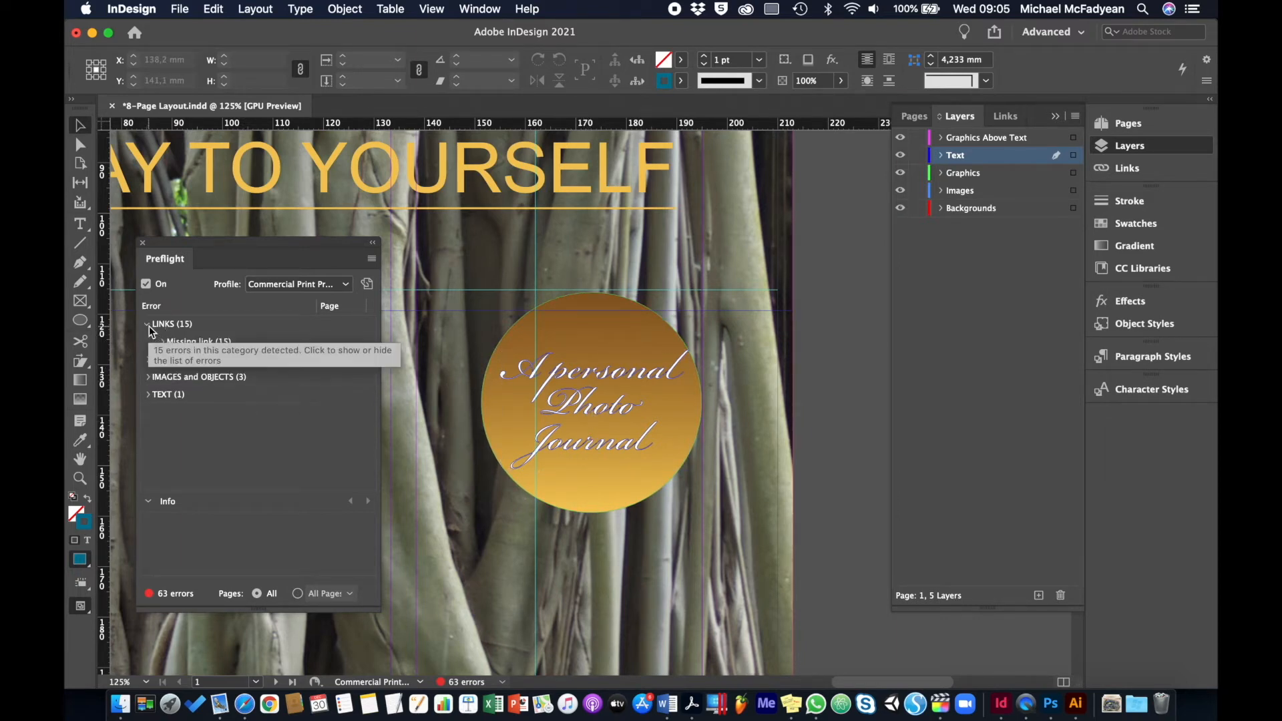
left_click(160, 344)
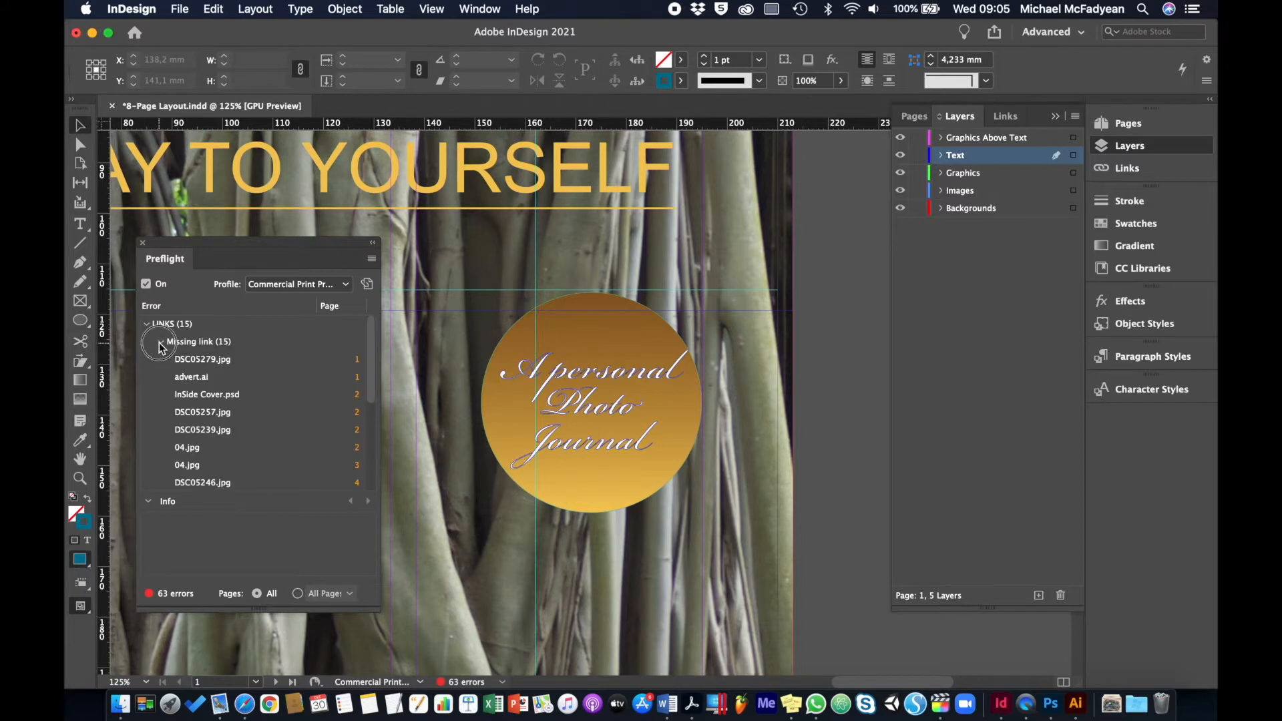
left_click(226, 359)
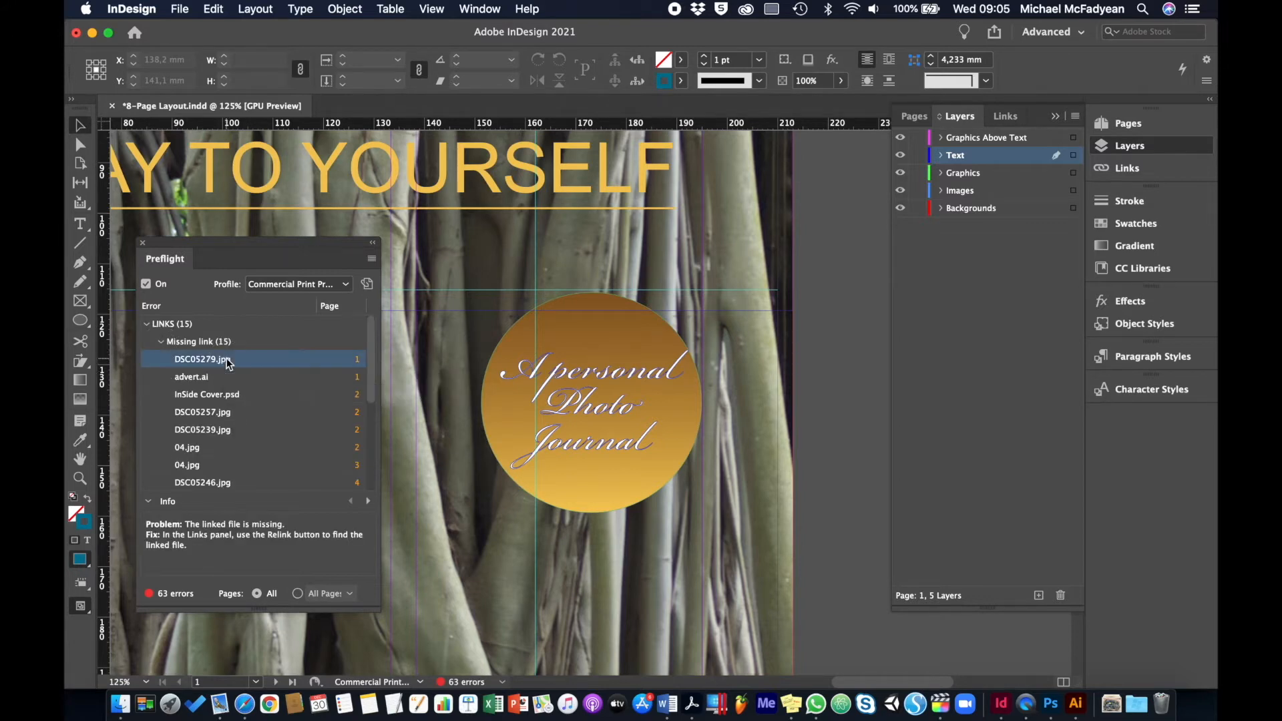
key("super+0")
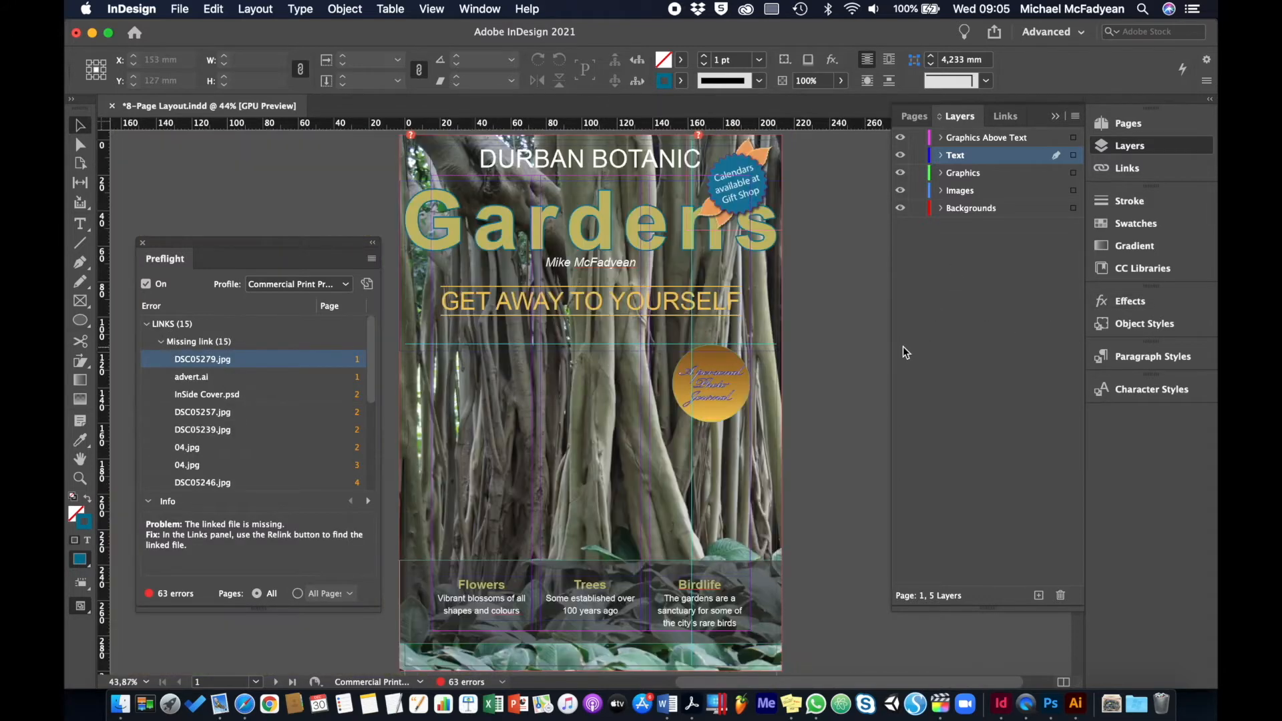
Select all missing linked files from 04.jpg through DSC05254.jpg and start relinking them to a folder
left_click(1006, 117)
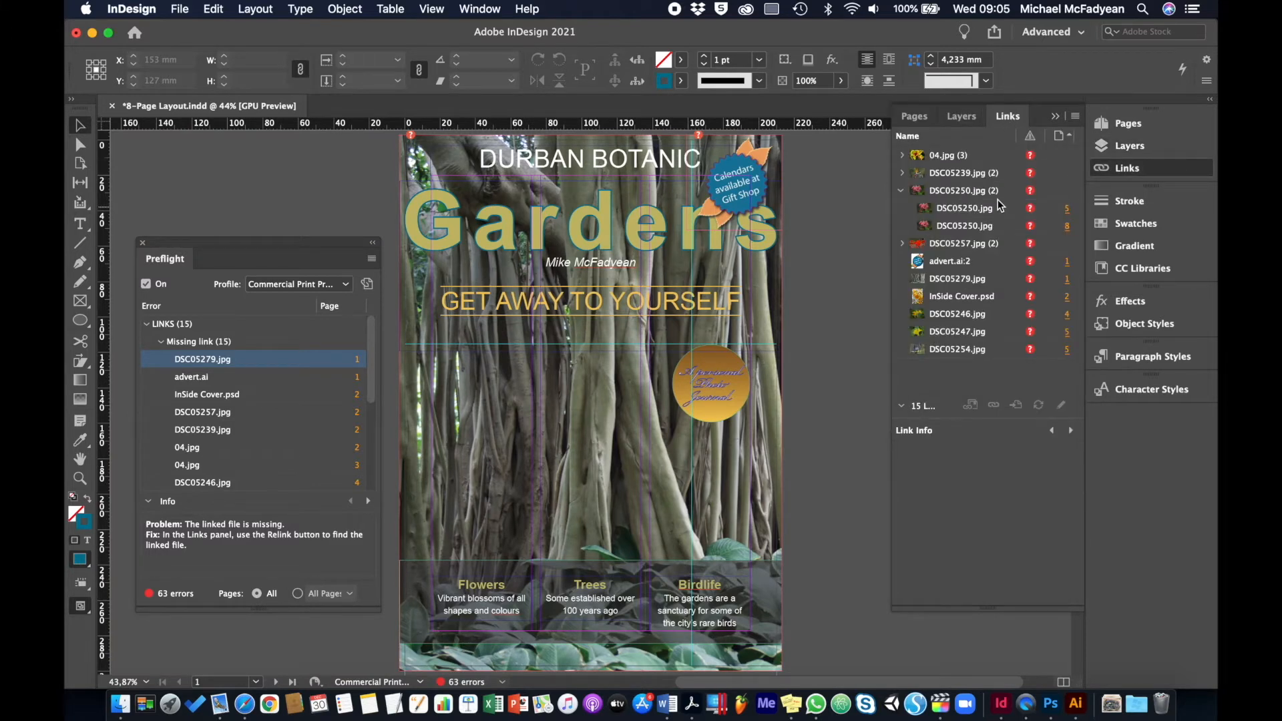
mouse_move(966, 357)
left_click(901, 189)
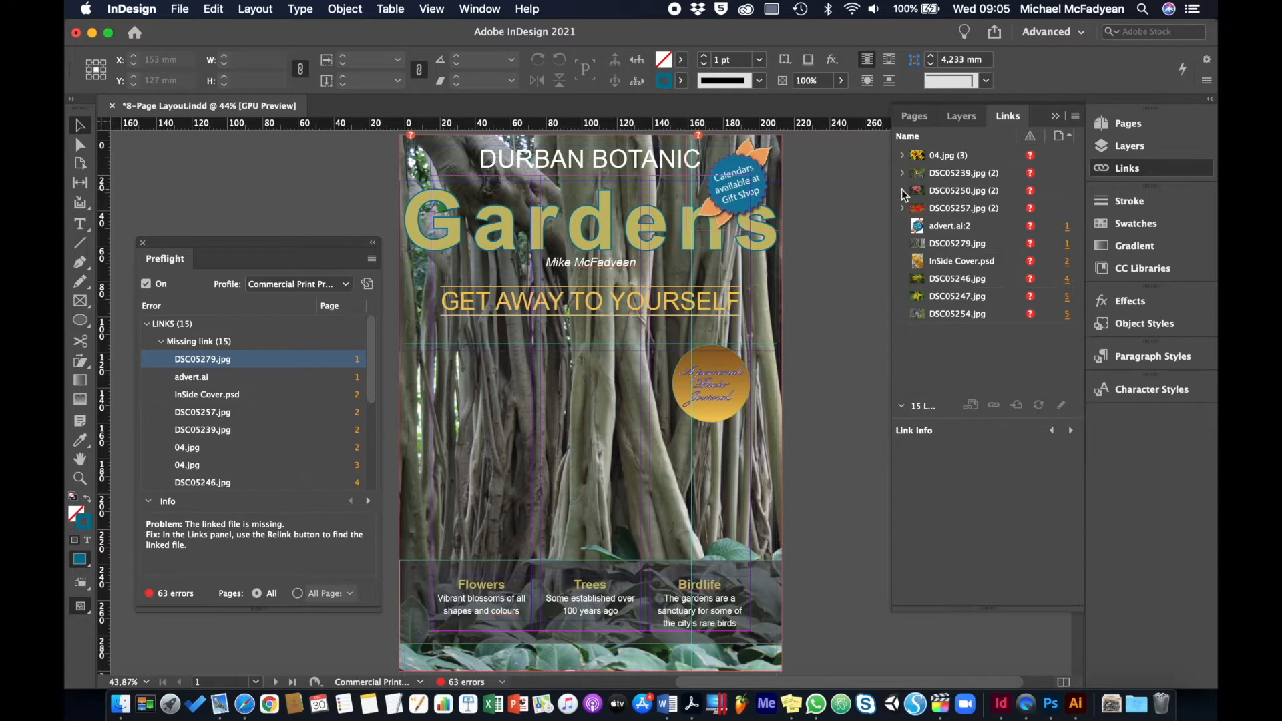
left_click(952, 158)
left_click(966, 318, "shift")
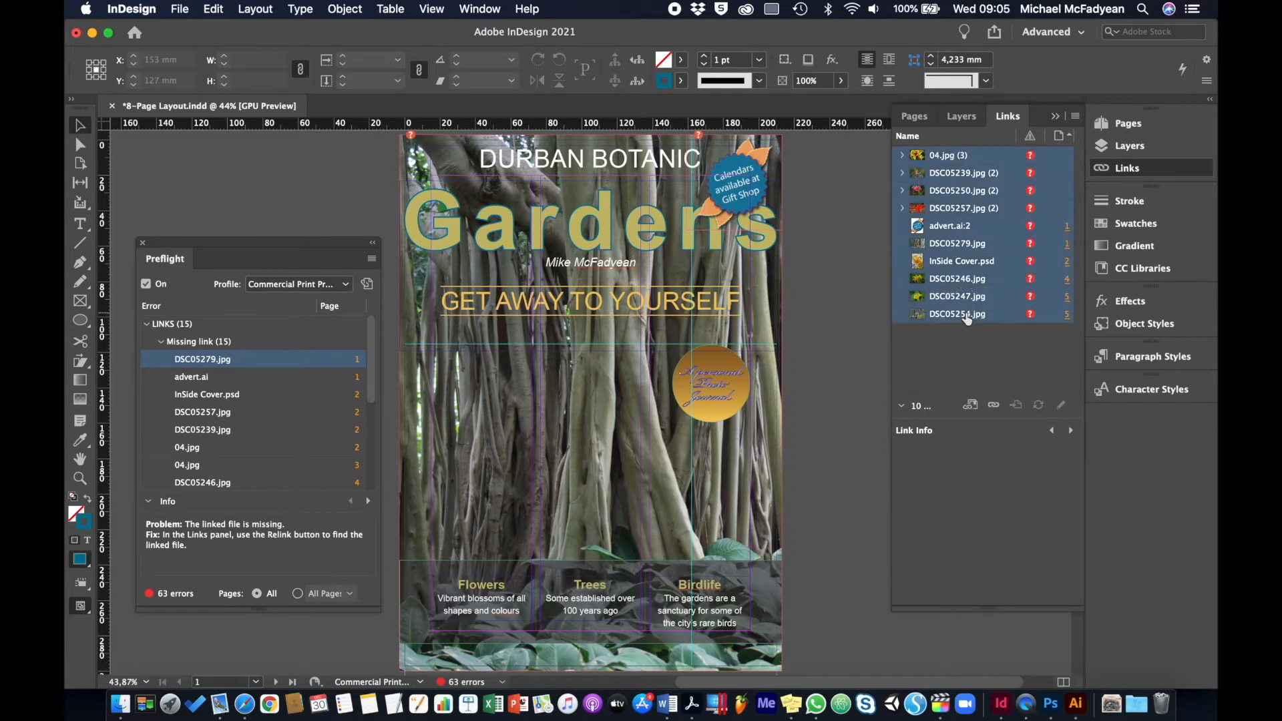
left_click(1075, 116)
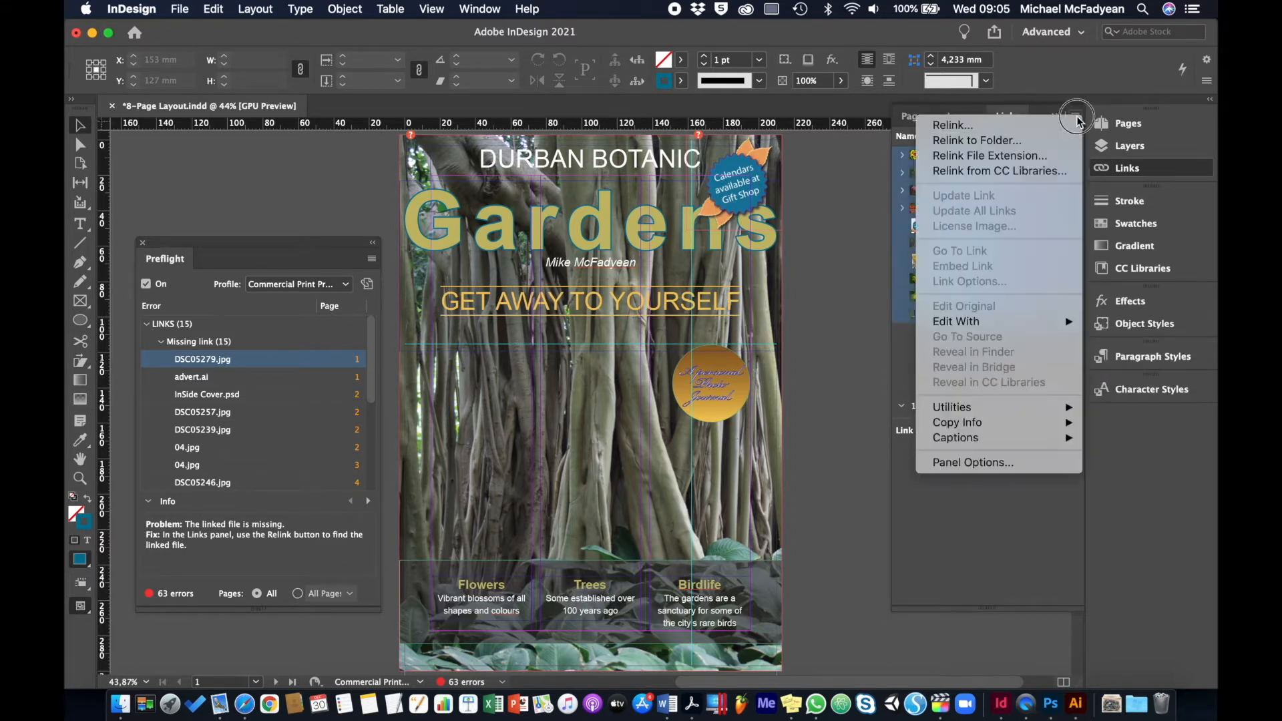
left_click(1037, 140)
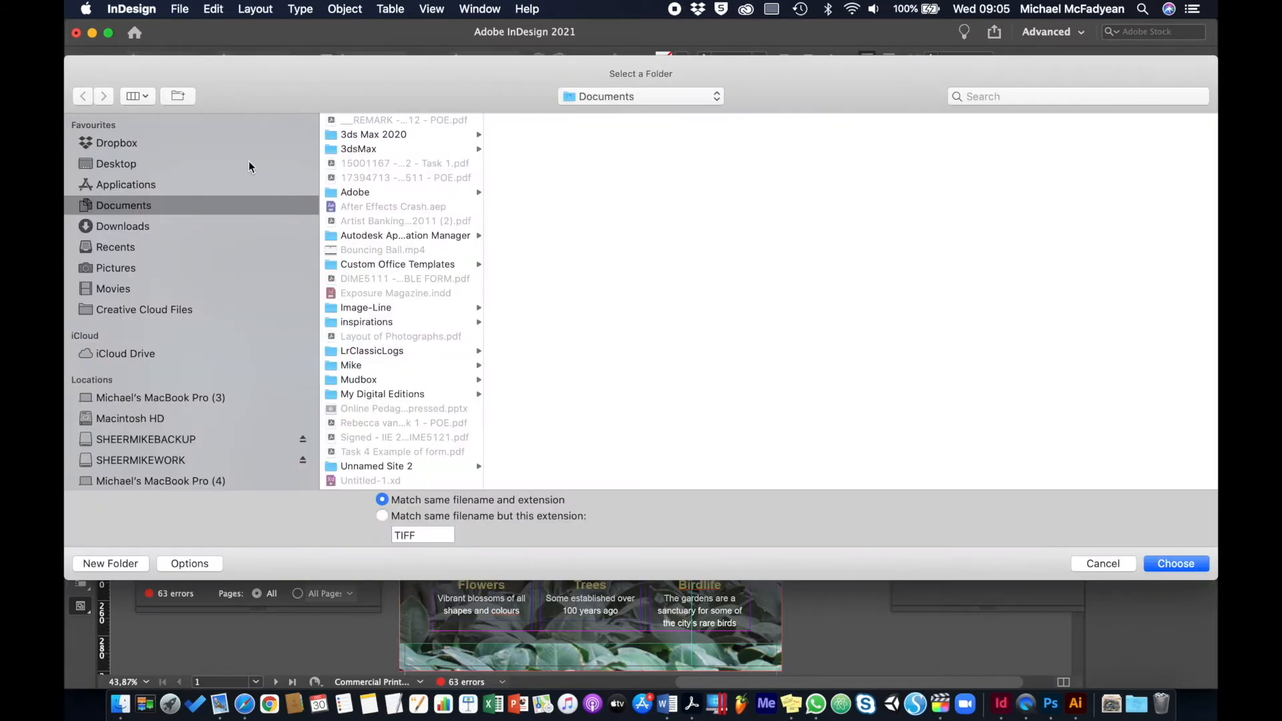
Relink to DEVELOPMENT's MODULE ASSET PACK, LEARNING UNIT 8, Theme 3, Activity_8-3-1_Files, 8-Page Layout Folder, Links, matching same filename and extension
left_click(271, 163)
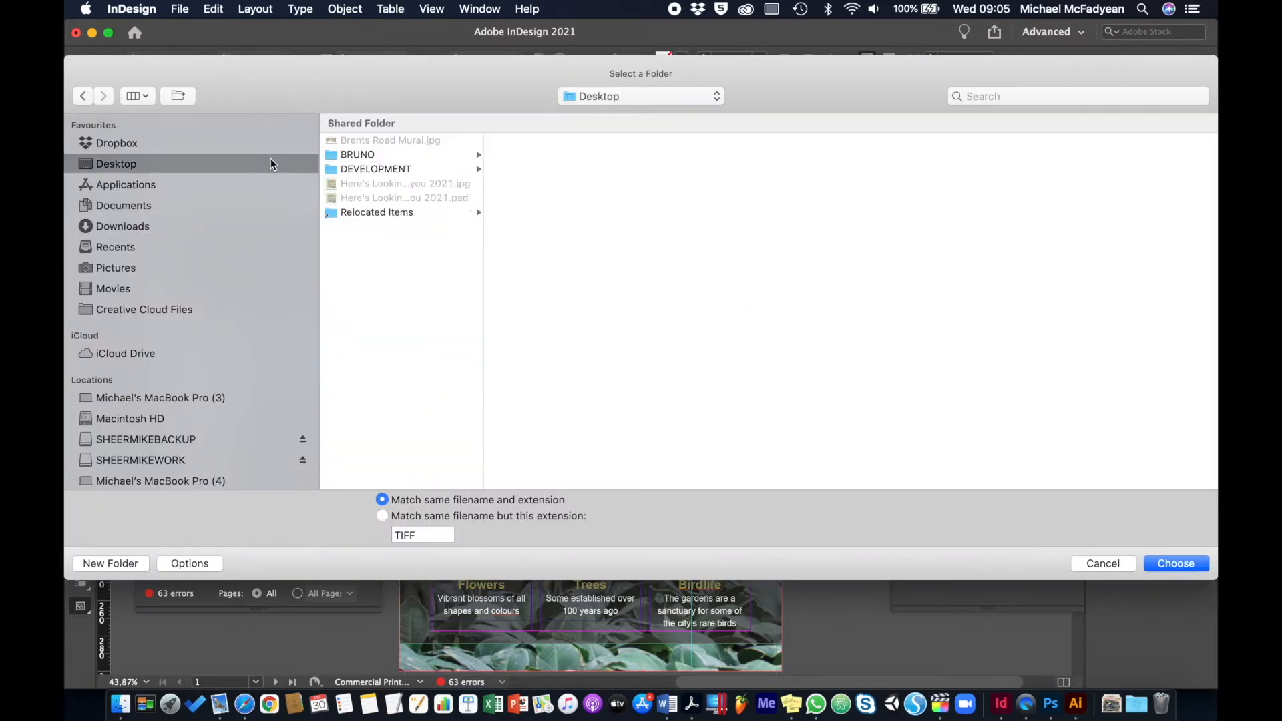
left_click(386, 175)
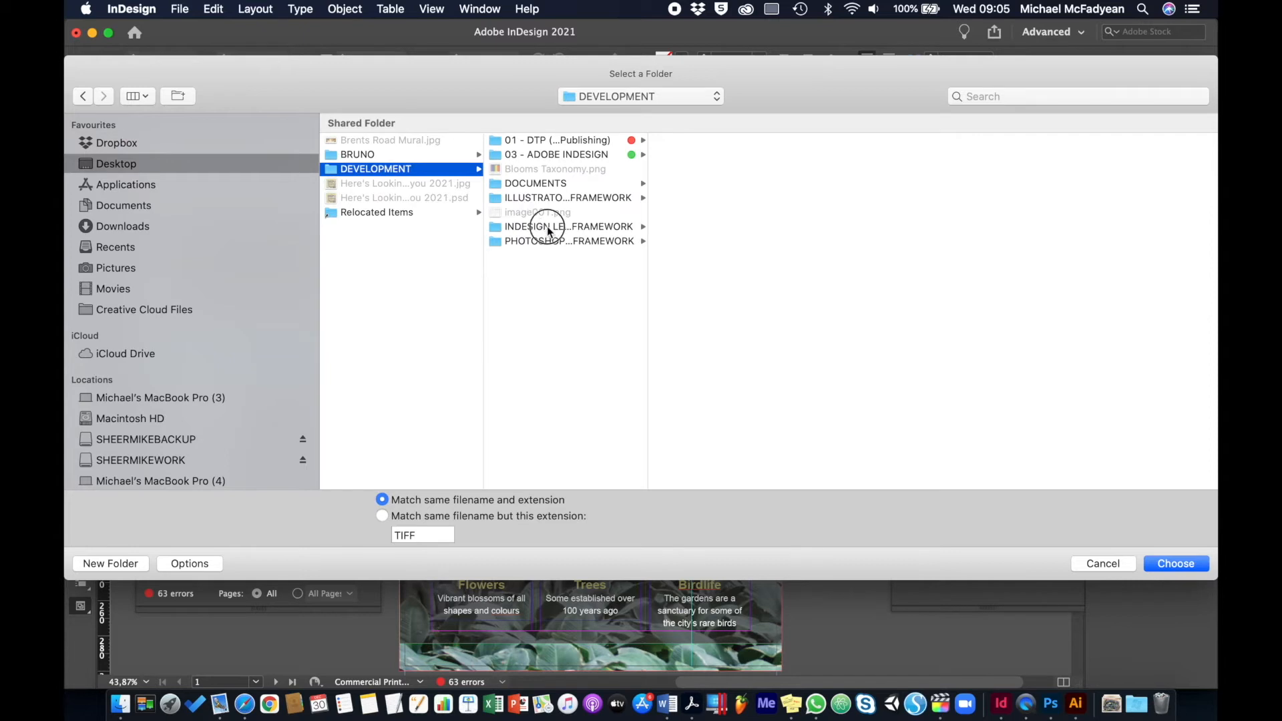
left_click(544, 226)
left_click(738, 198)
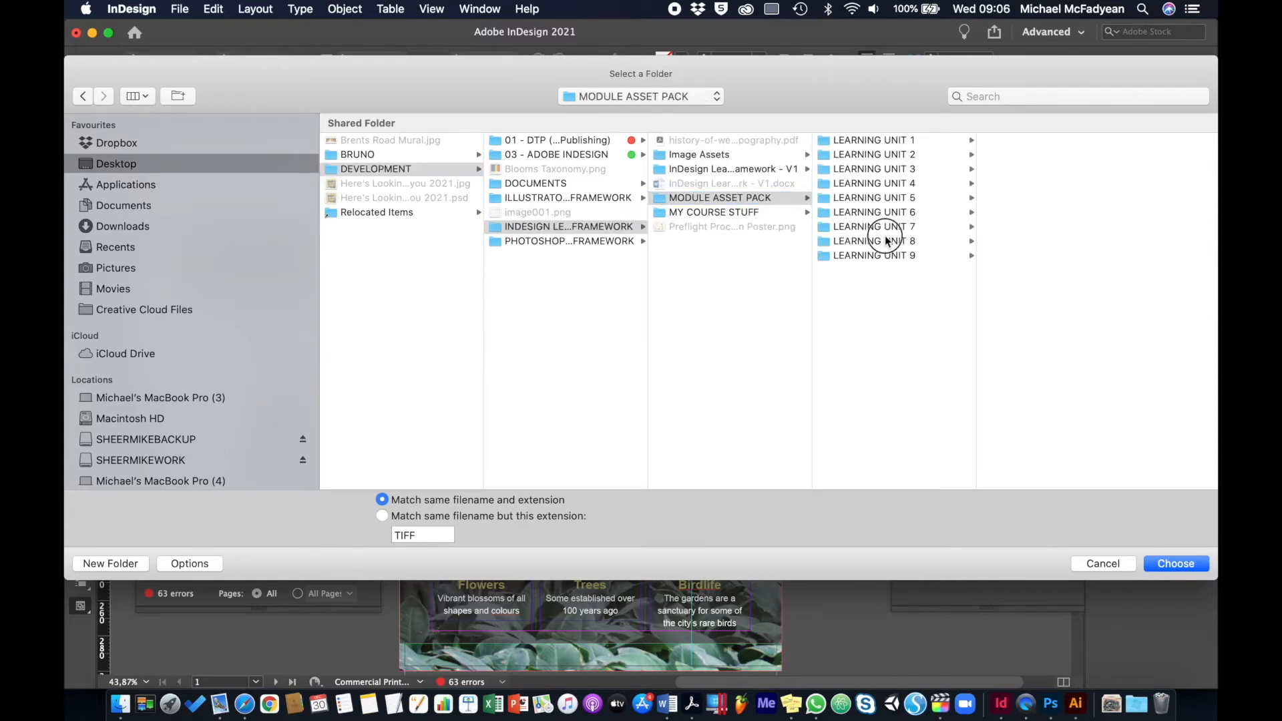
left_click(888, 241)
left_click(1033, 171)
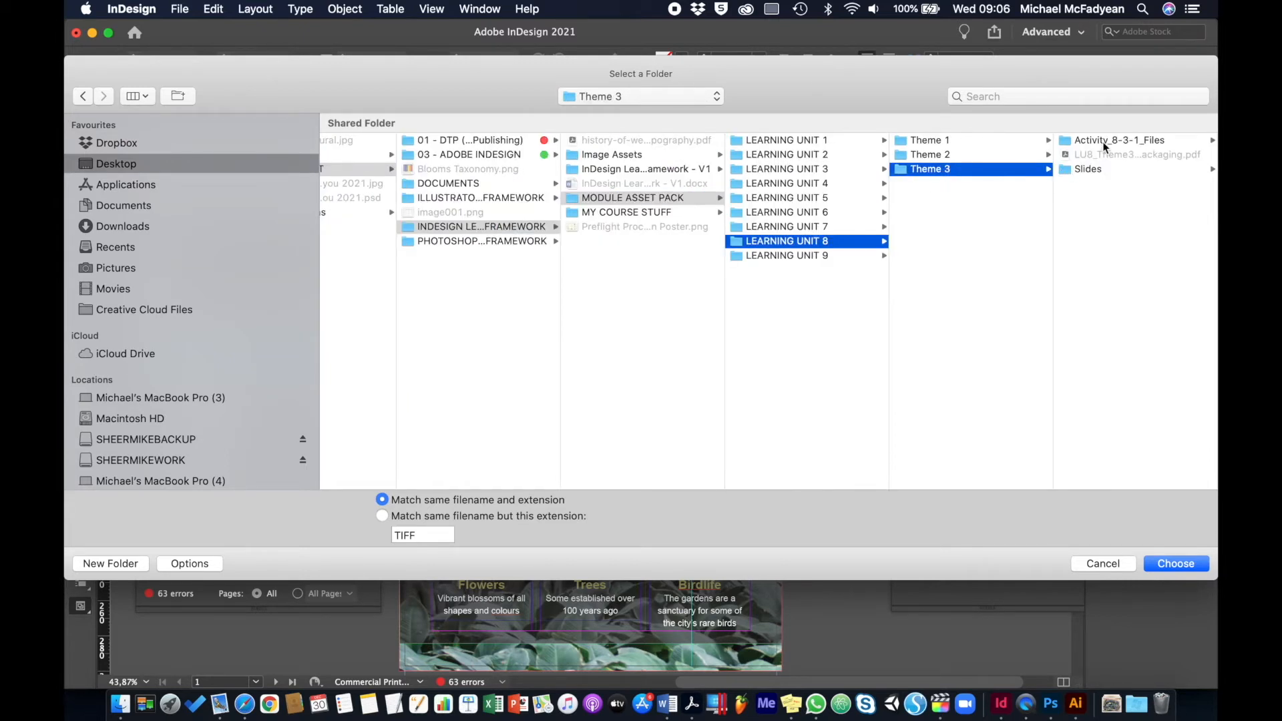
left_click(1103, 141)
left_click(1101, 140)
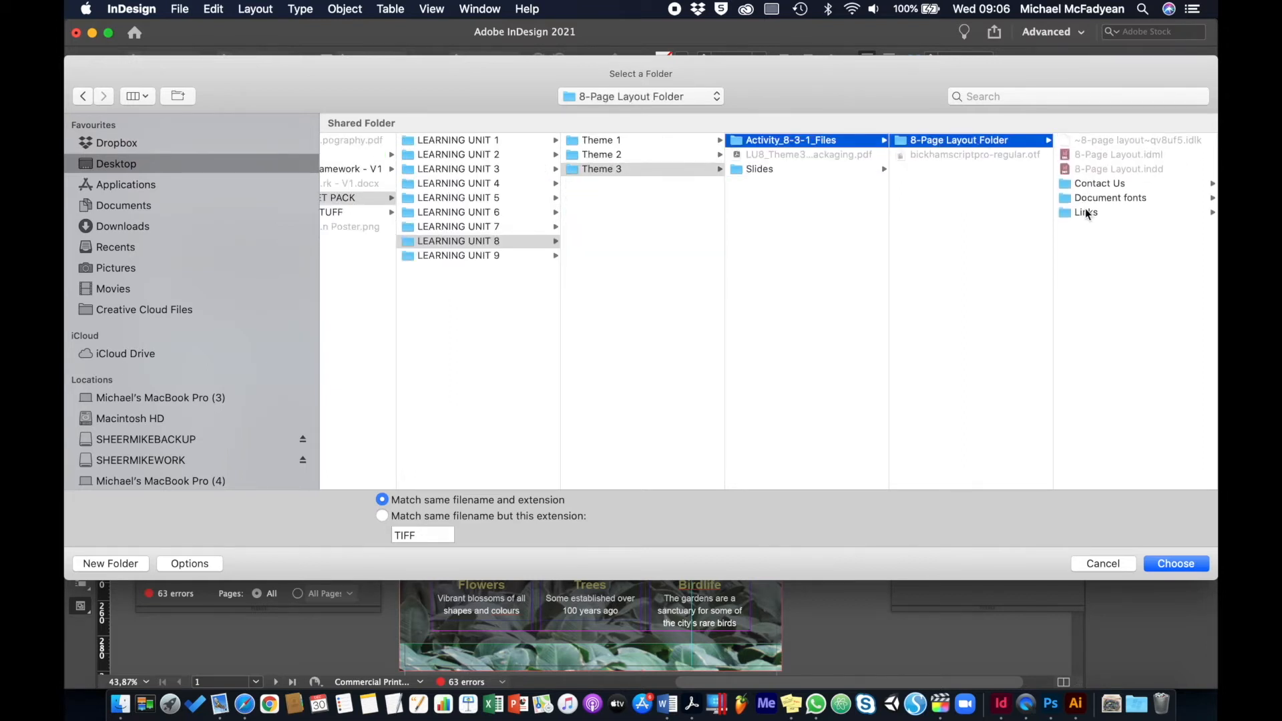
left_click(1083, 211)
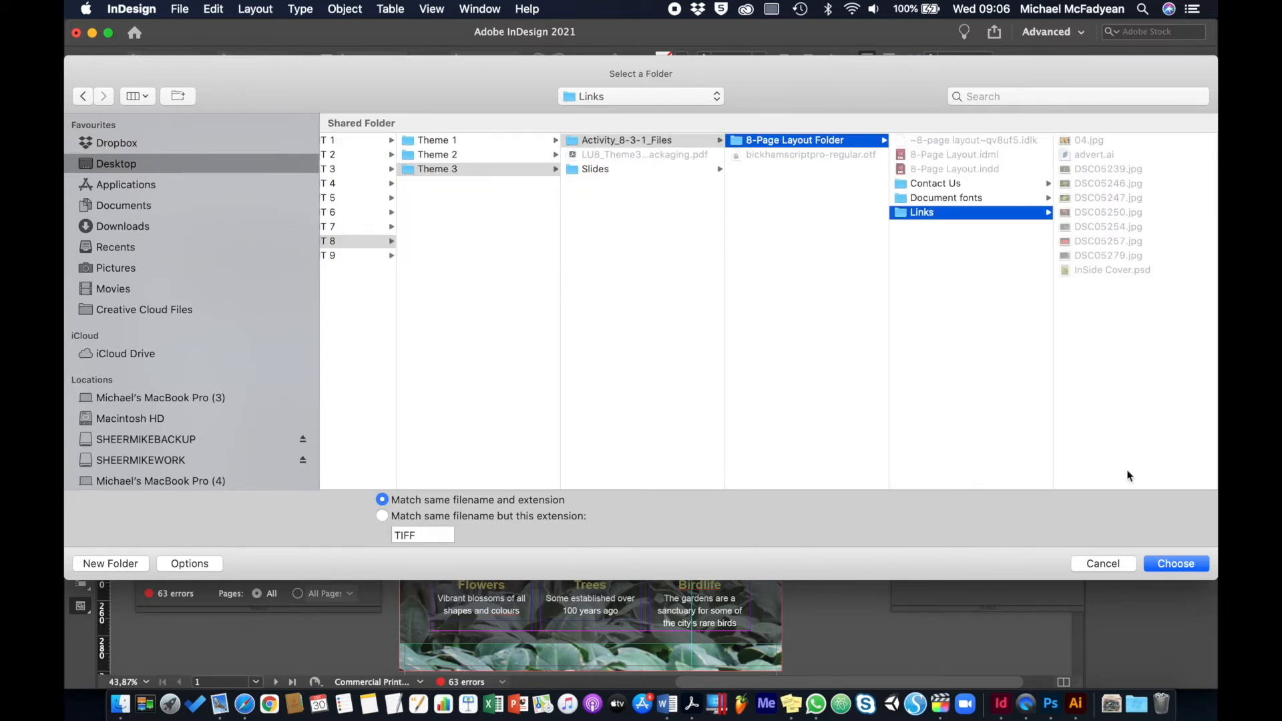
left_click(1160, 563)
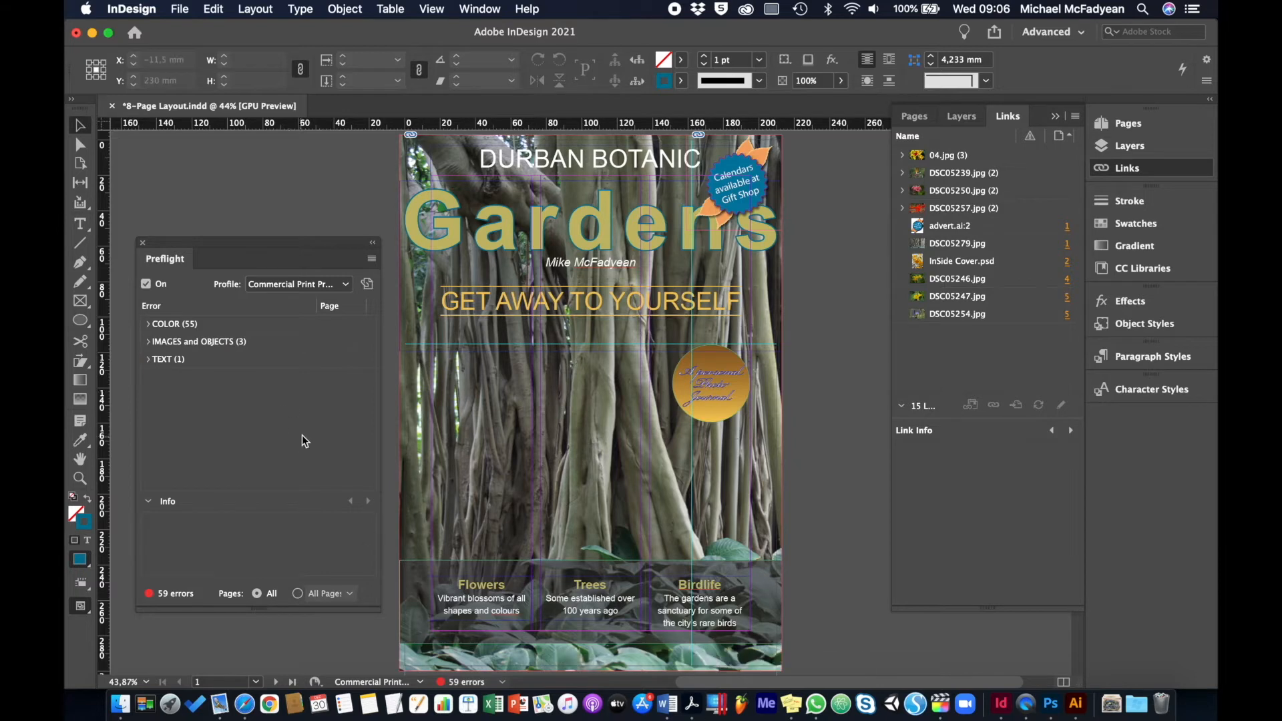
Examine the "Color space not allowed" preflight errors, checking the details for DSC05279.jpg, the cover text items and InSide Cover.psd
left_click(149, 324)
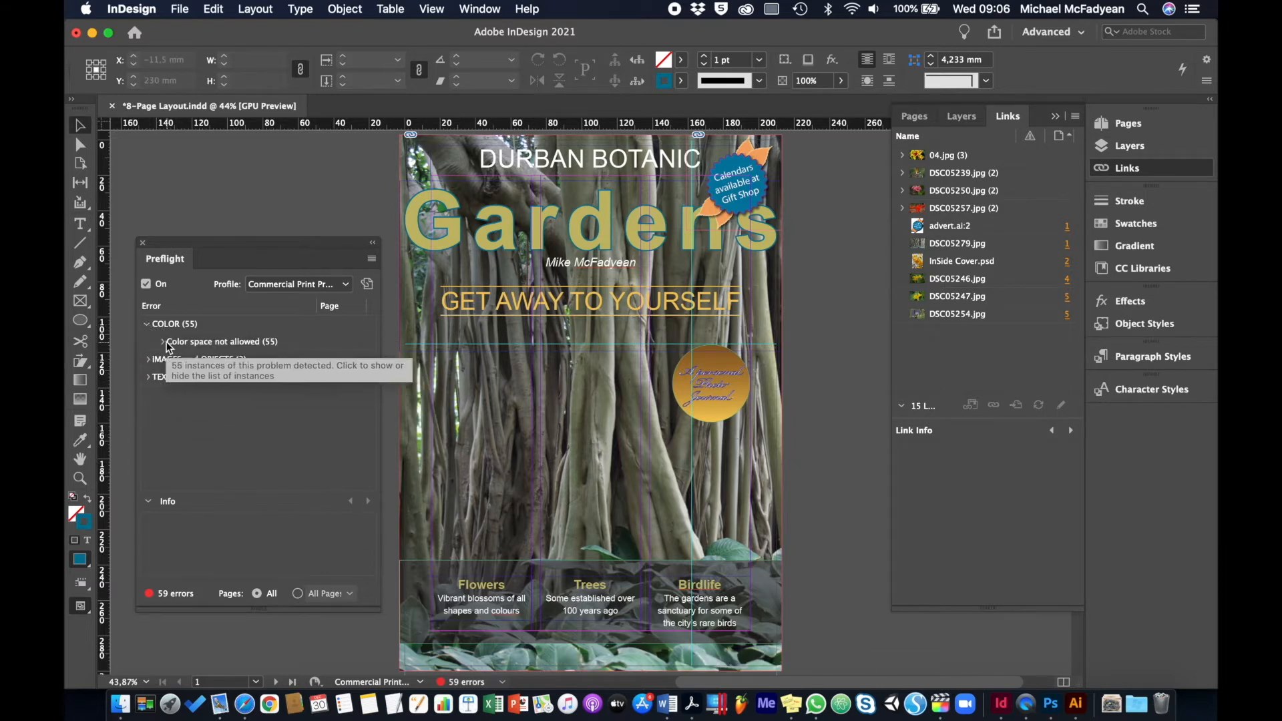
left_click(162, 342)
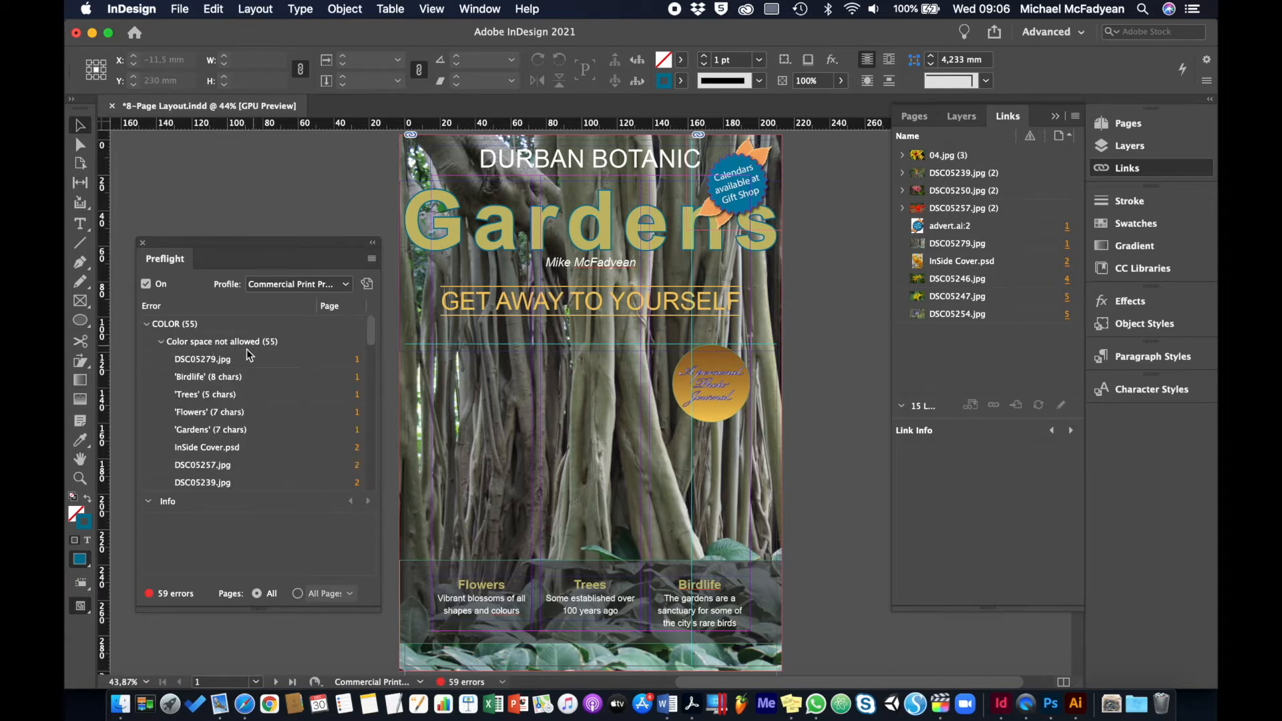
left_click(238, 356)
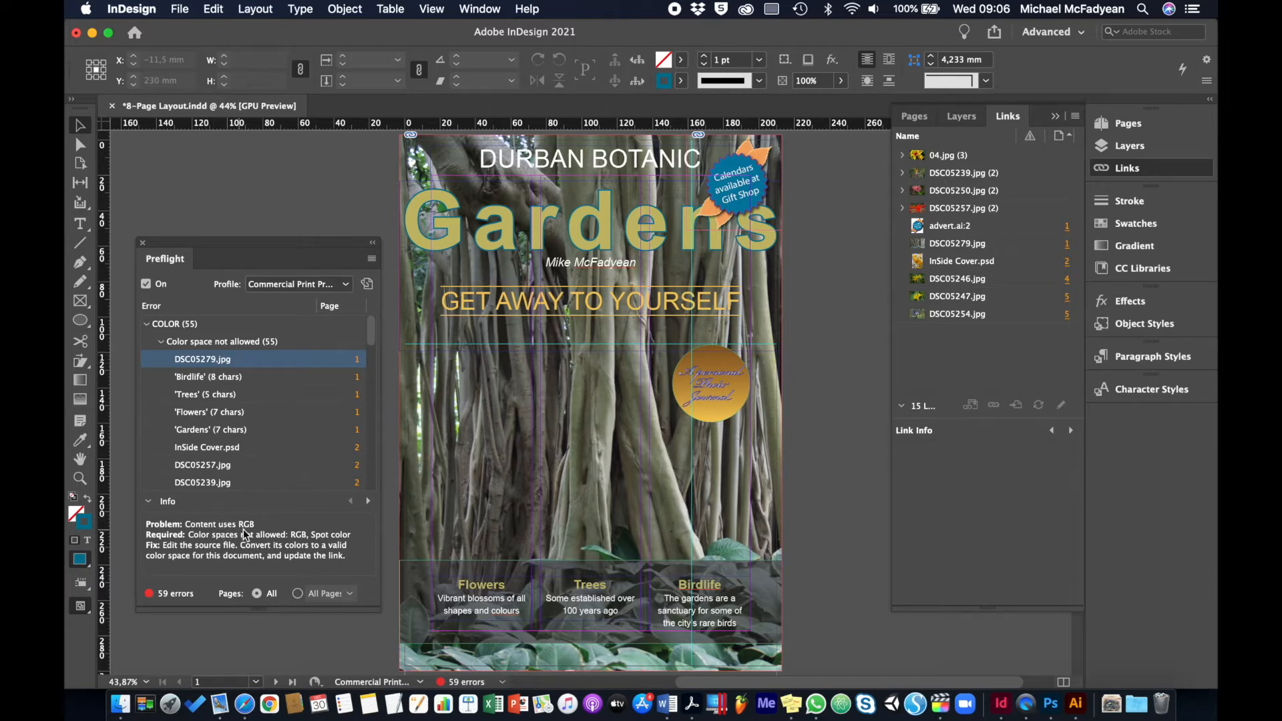
left_click(243, 379)
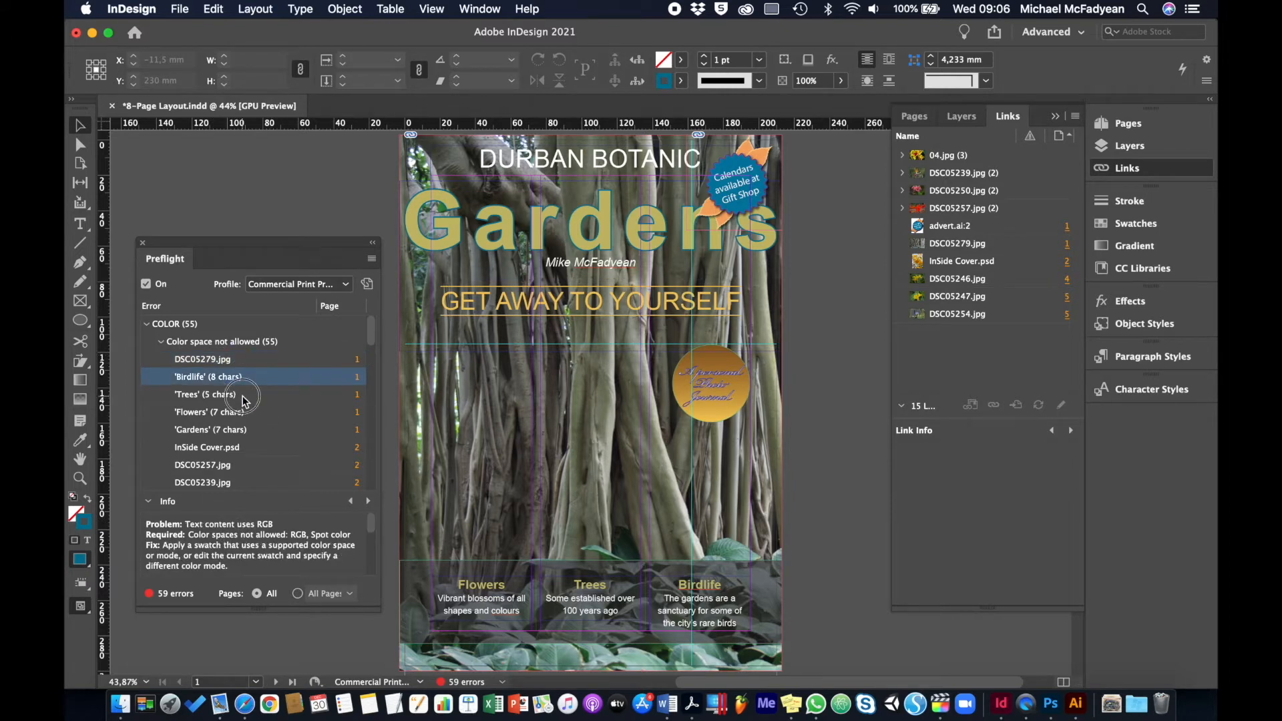
left_click(242, 397)
left_click(242, 412)
left_click(244, 431)
left_click(247, 450)
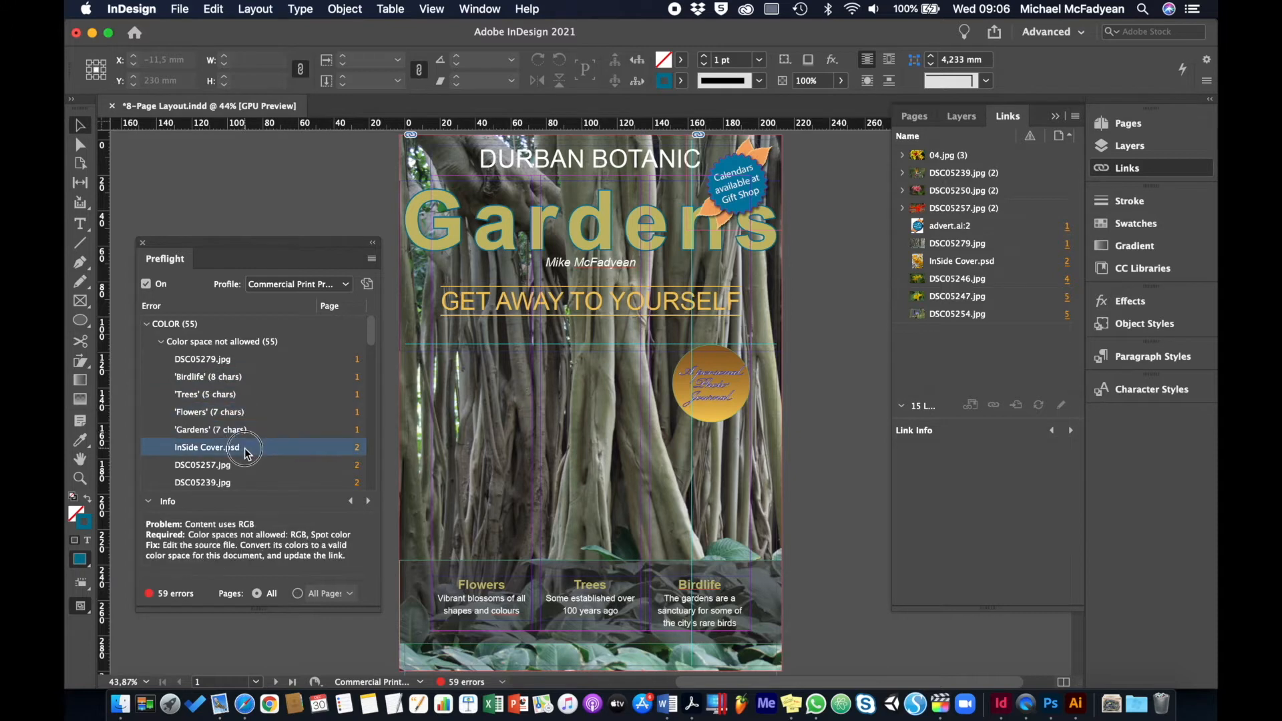
left_click(161, 343)
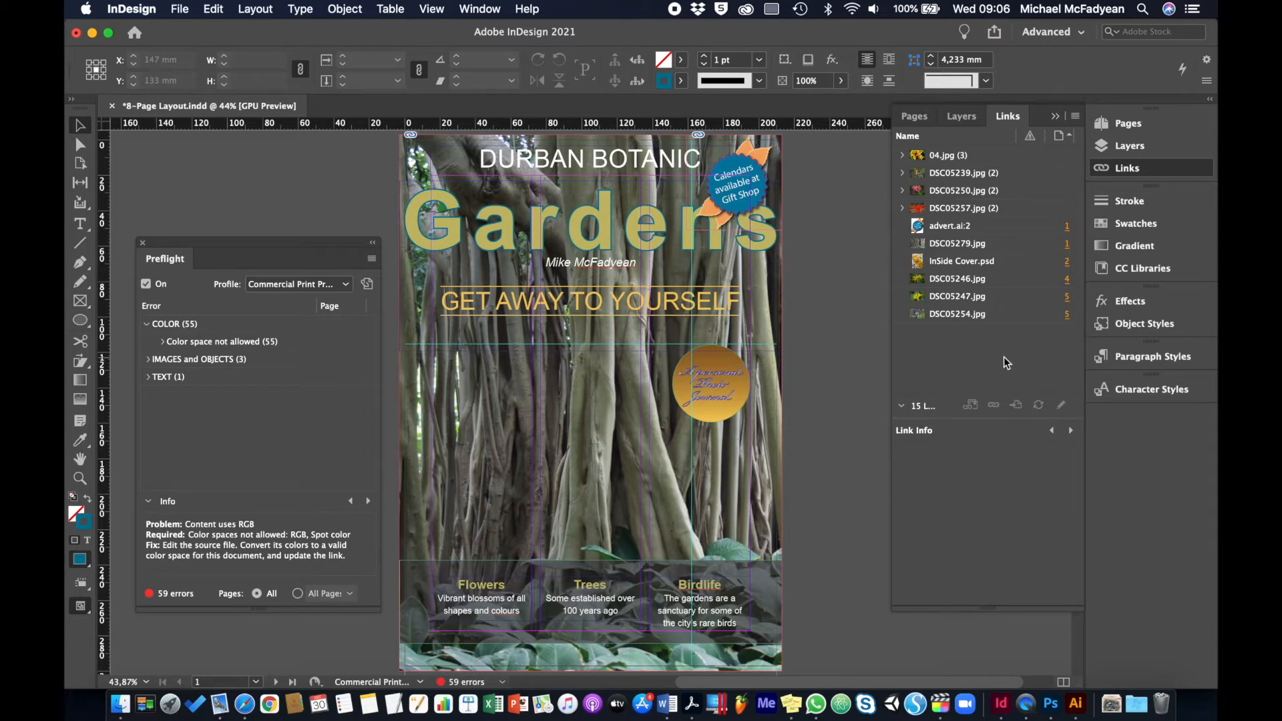
Open the linked image 04.jpg for editing in Adobe Photoshop 2021
left_click(949, 156)
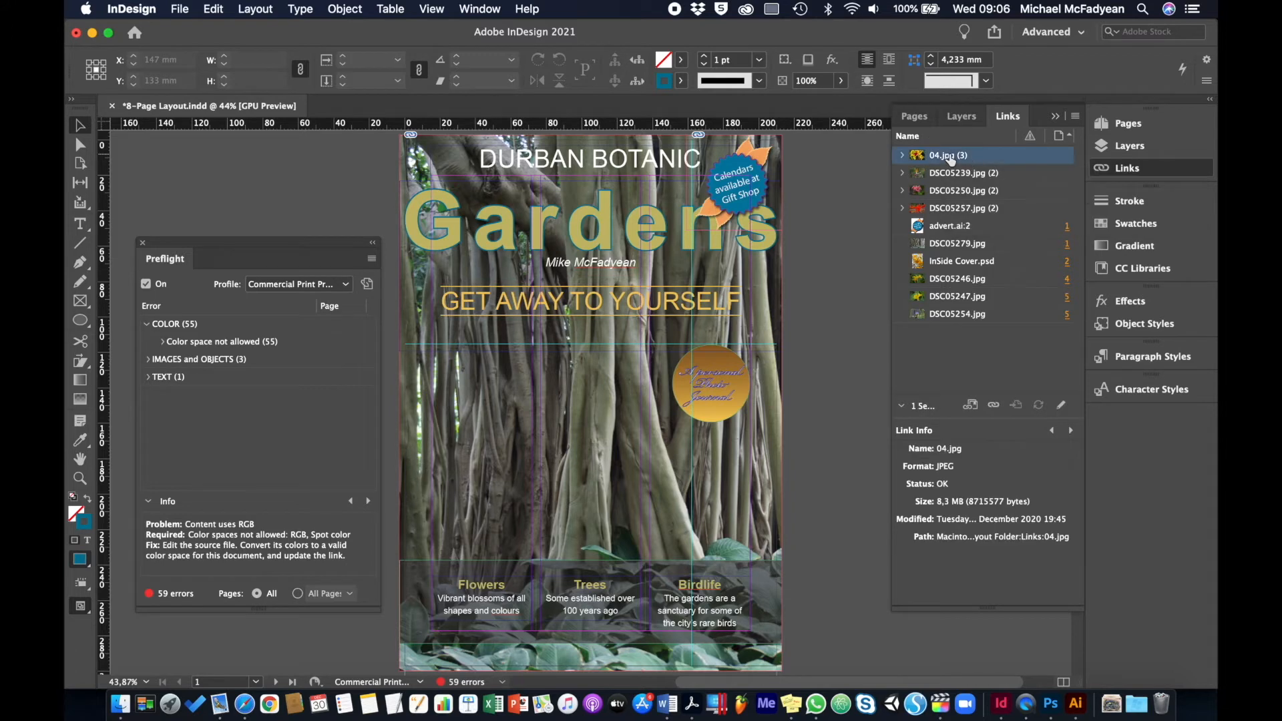
left_click(1073, 116)
mouse_move(887, 321)
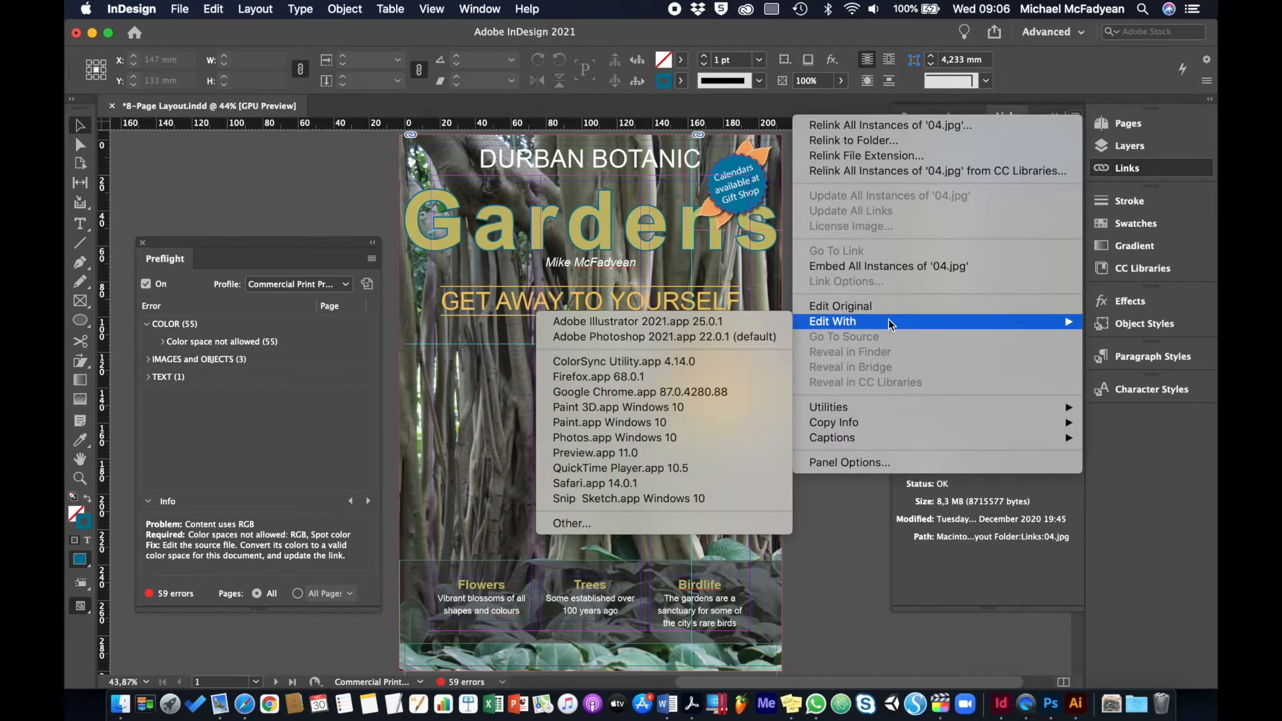
left_click(722, 336)
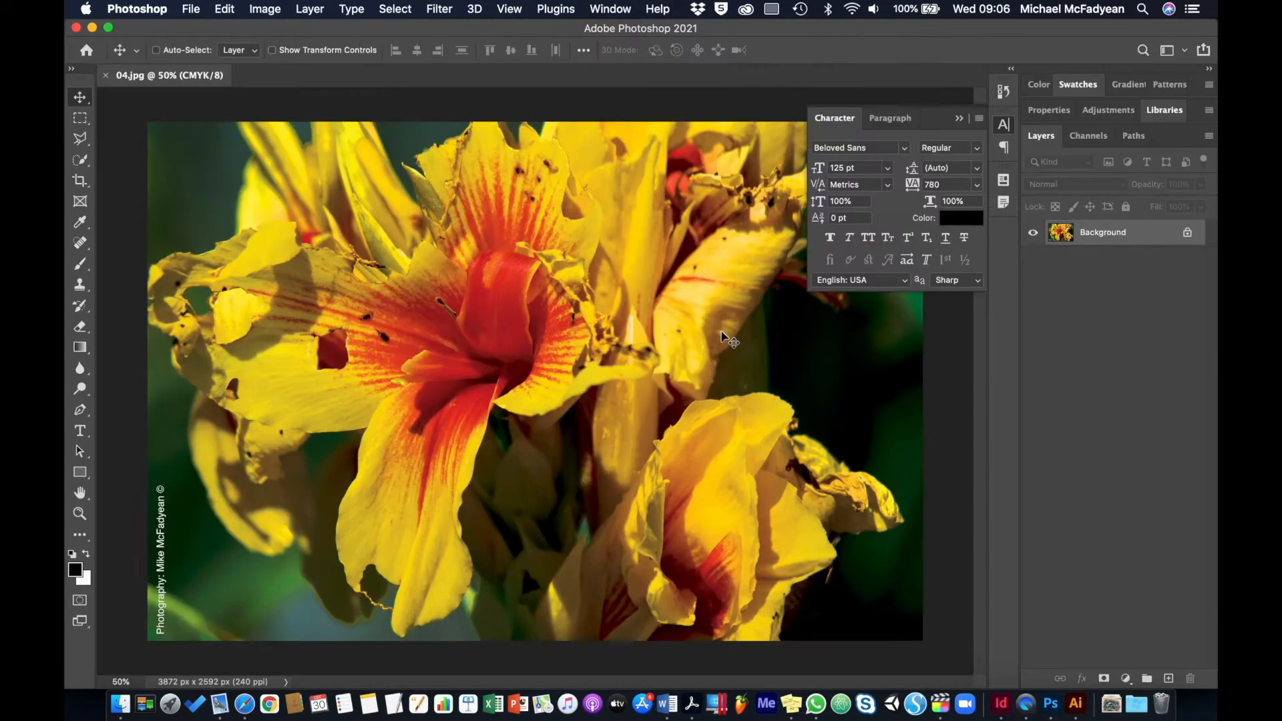
Check which colour mode the opened image 04.jpg uses
left_click(266, 10)
mouse_move(414, 28)
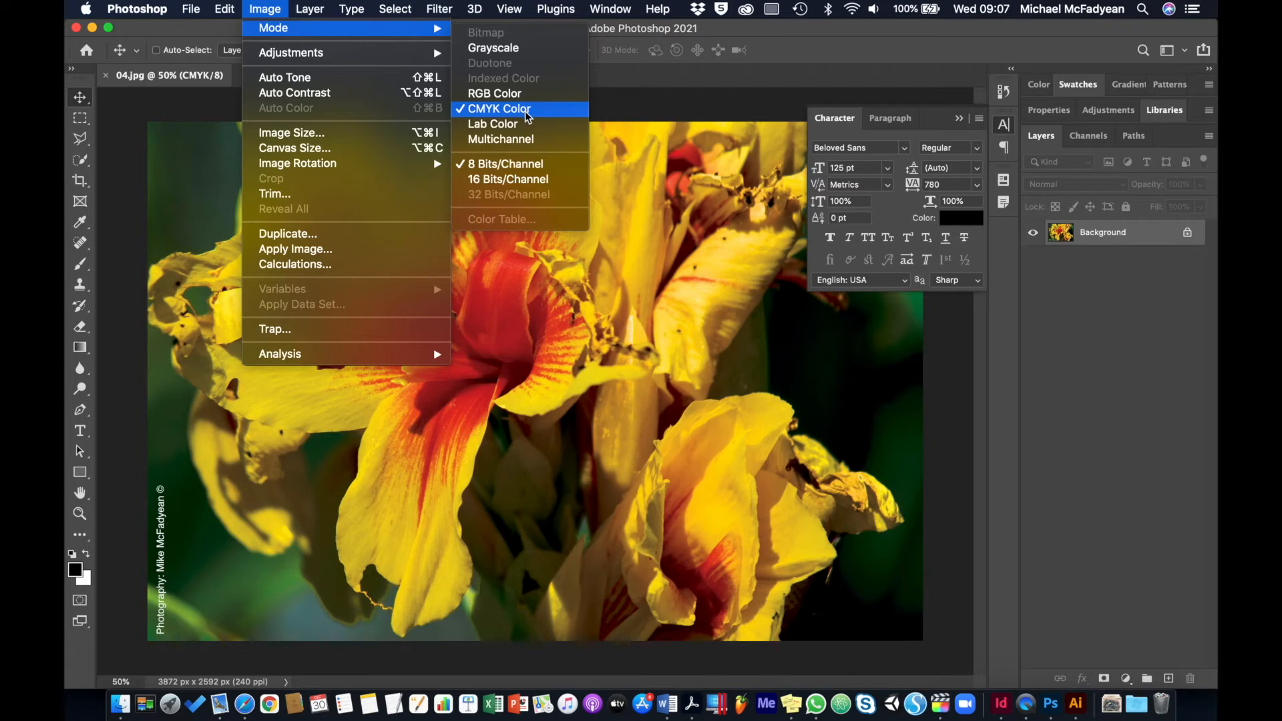
left_click(743, 33)
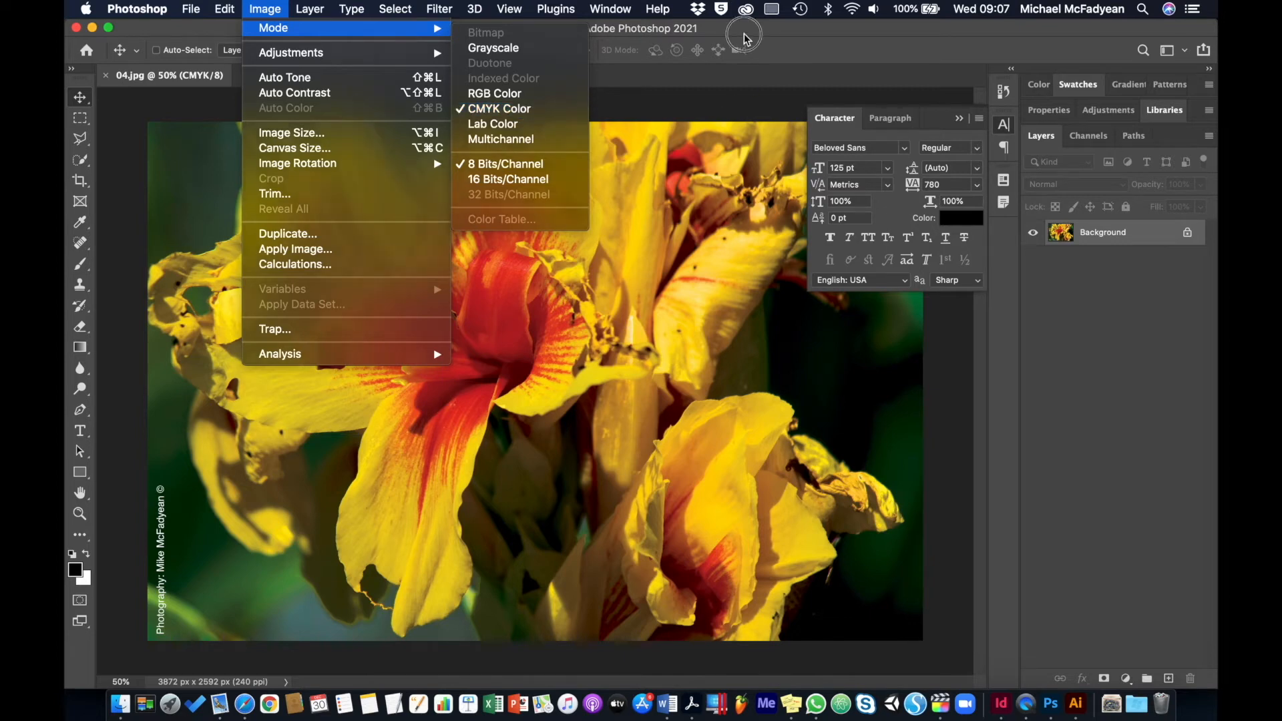
Switch to InDesign and inspect the link details of the 04.jpg instances on pages 2, 3 and 5
key("super+Tab")
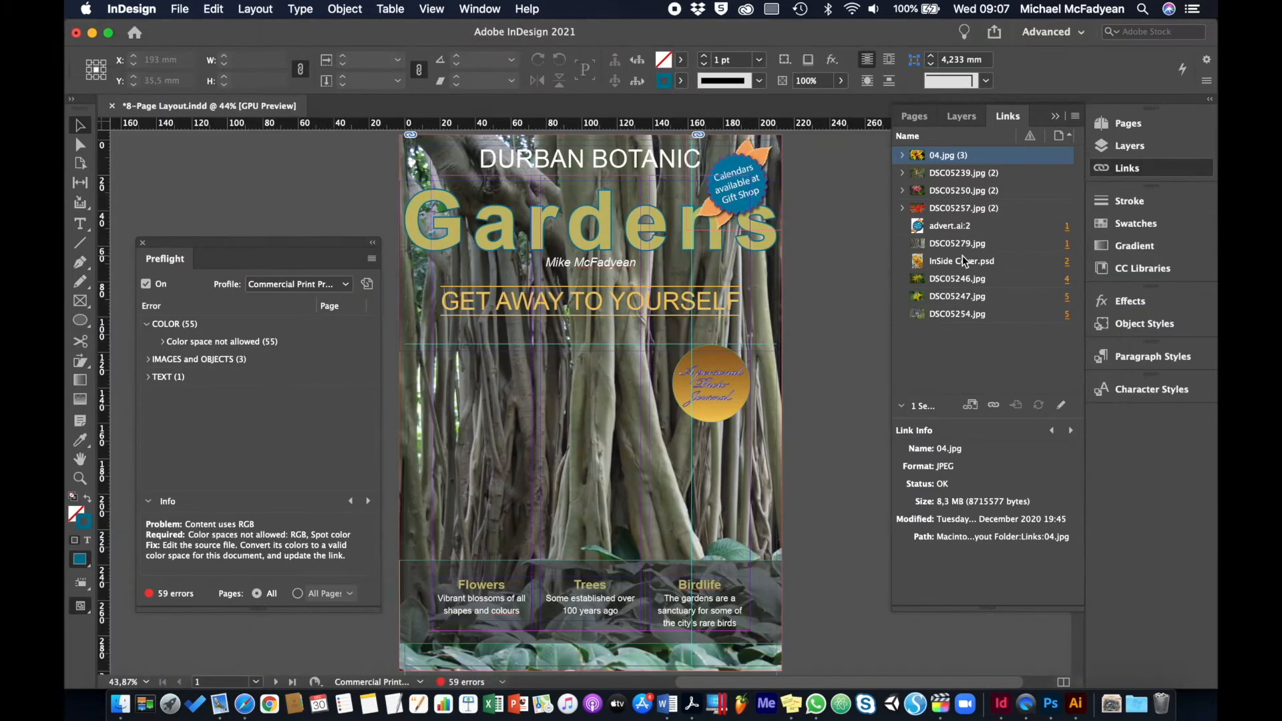
left_click(902, 155)
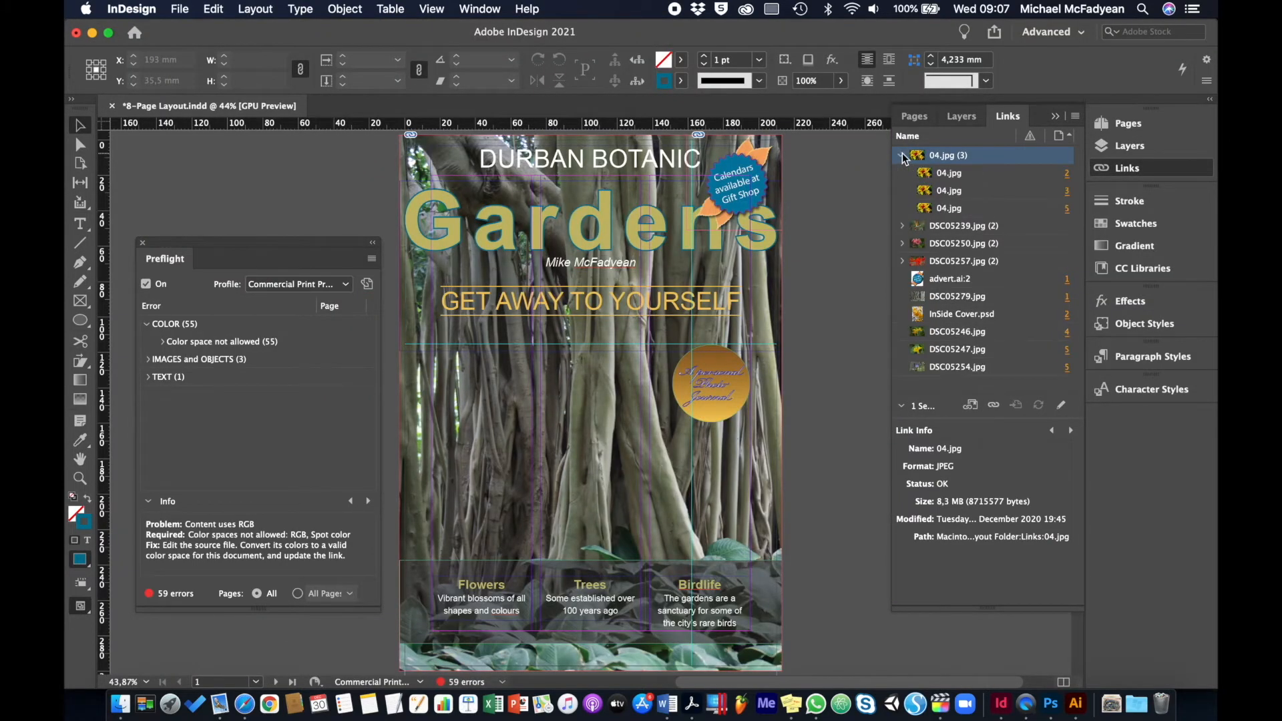
left_click(953, 174)
left_click(951, 190)
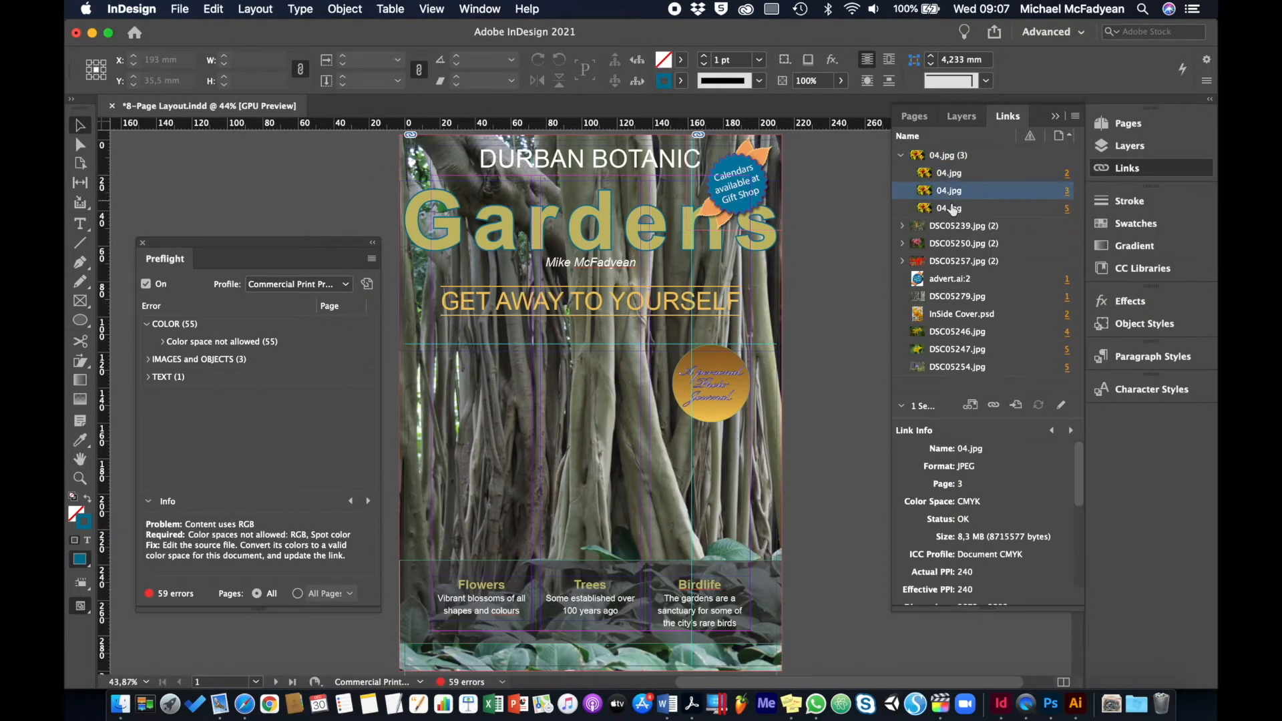
left_click(951, 209)
Open the page 2 instance of the linked image DSC05239.jpg for editing in Adobe Photoshop 2021
left_click(937, 227)
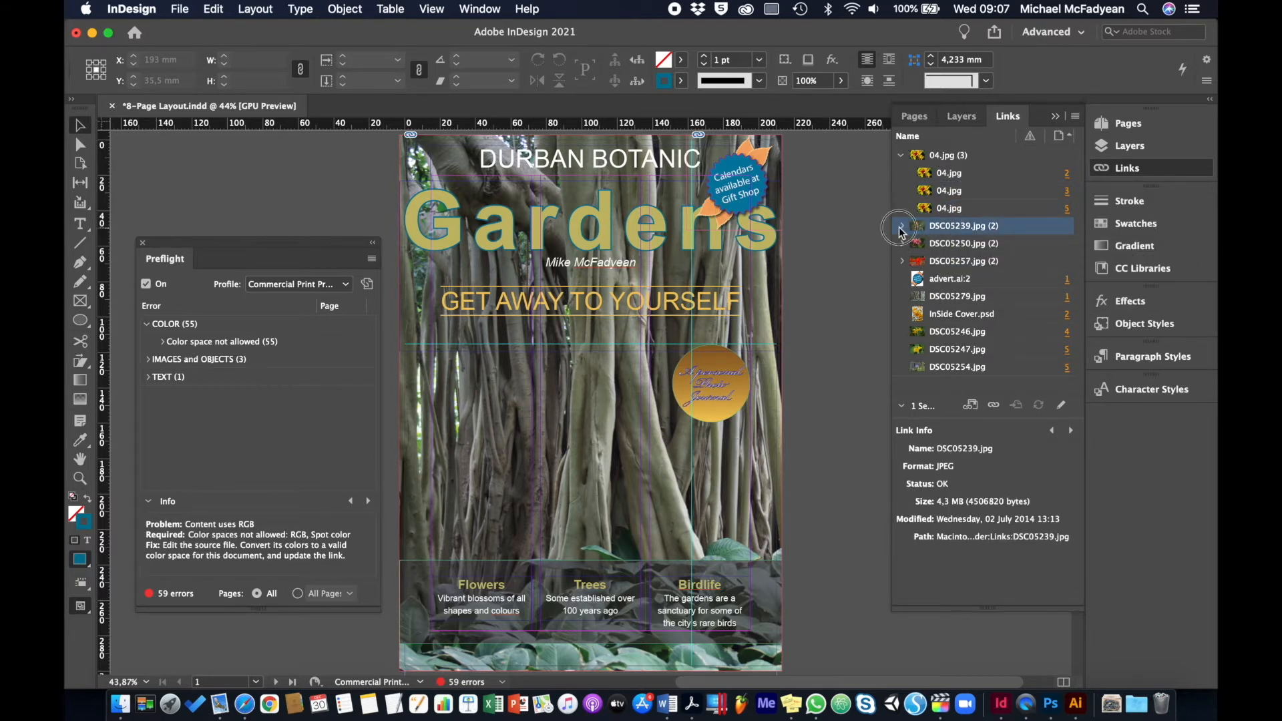
left_click(901, 226)
left_click(949, 244)
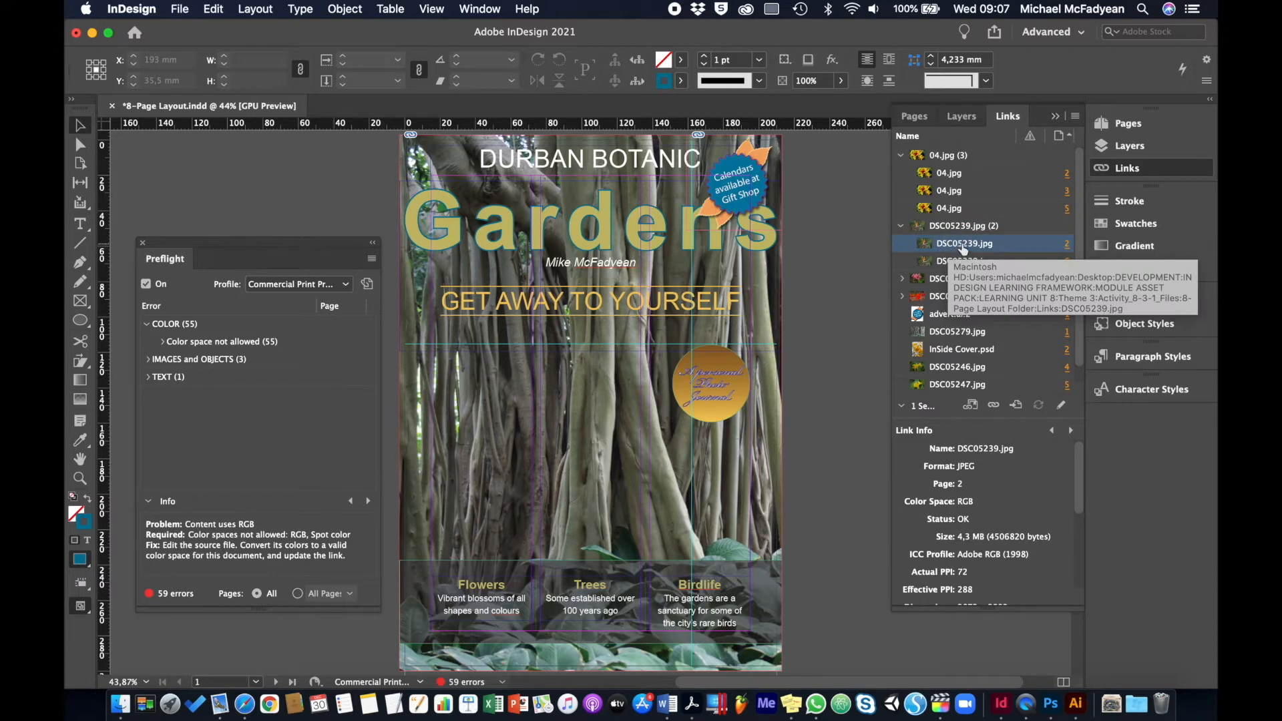
left_click(1076, 117)
mouse_move(1014, 319)
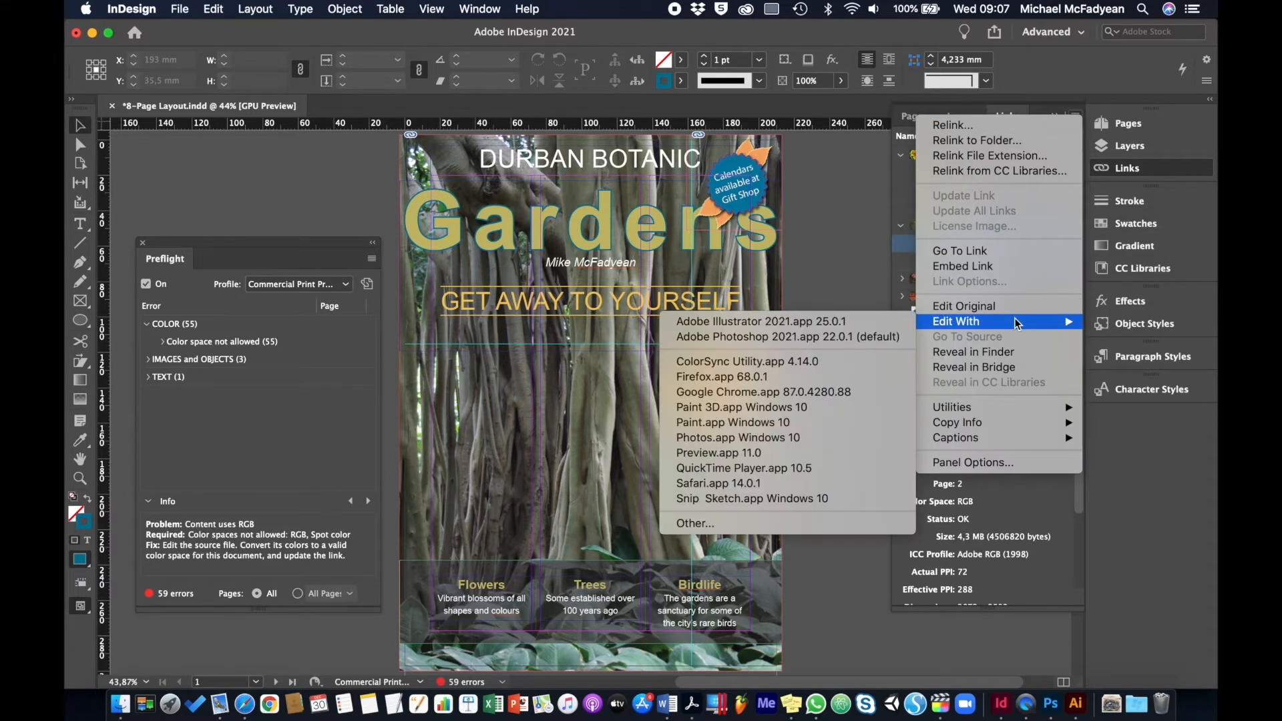
left_click(875, 336)
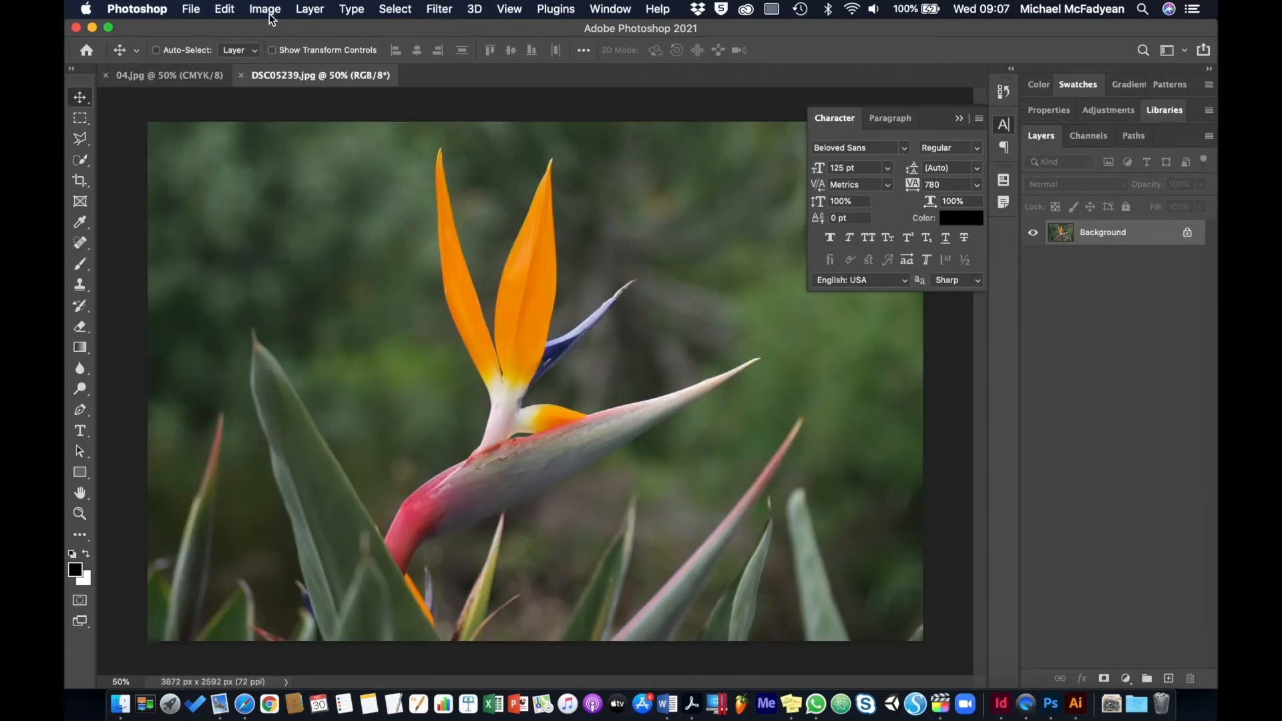
Convert DSC05239.jpg to CMYK Color mode
left_click(278, 9)
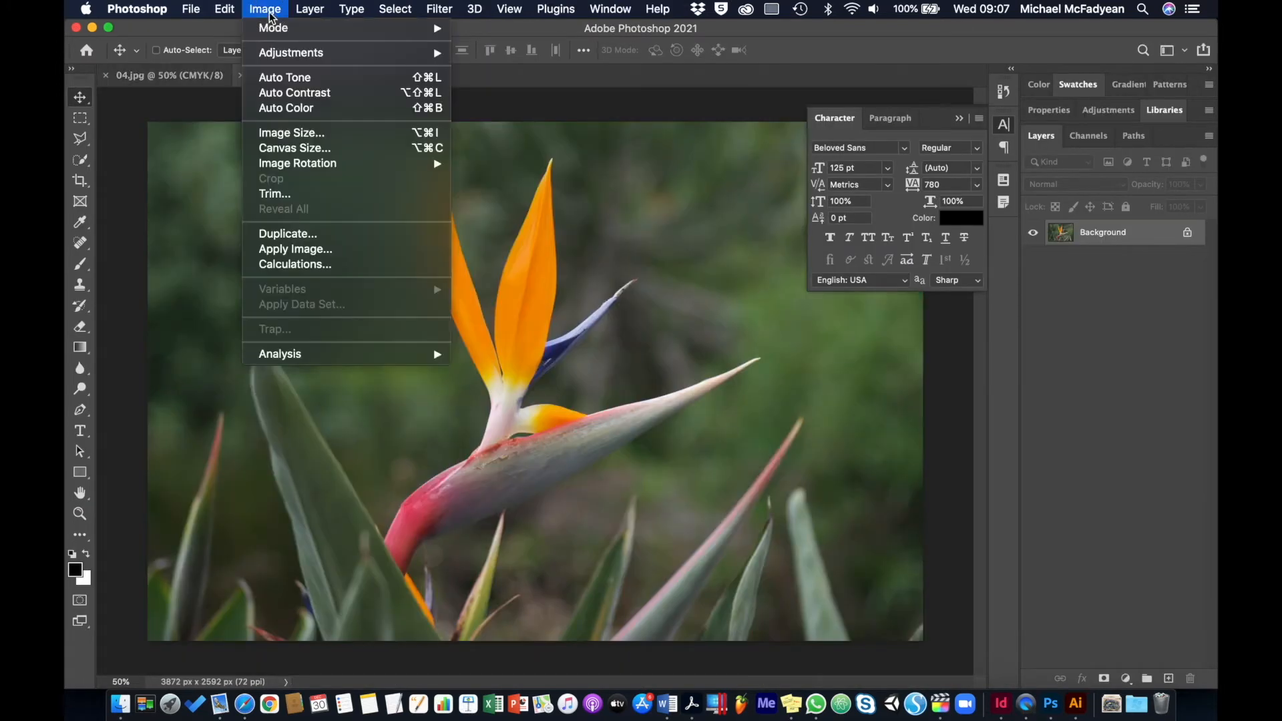
mouse_move(280, 30)
left_click(516, 107)
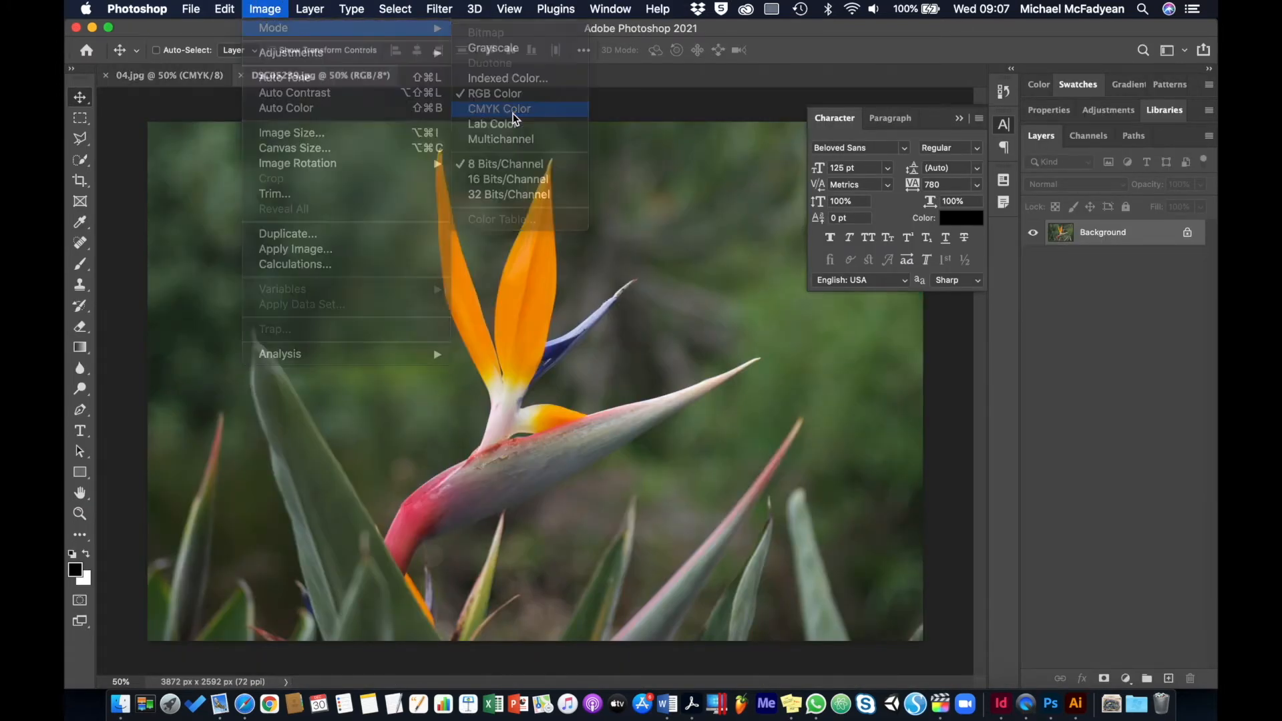
Raise the Master saturation of DSC05239.jpg slightly with a Hue/Saturation adjustment
left_click(278, 12)
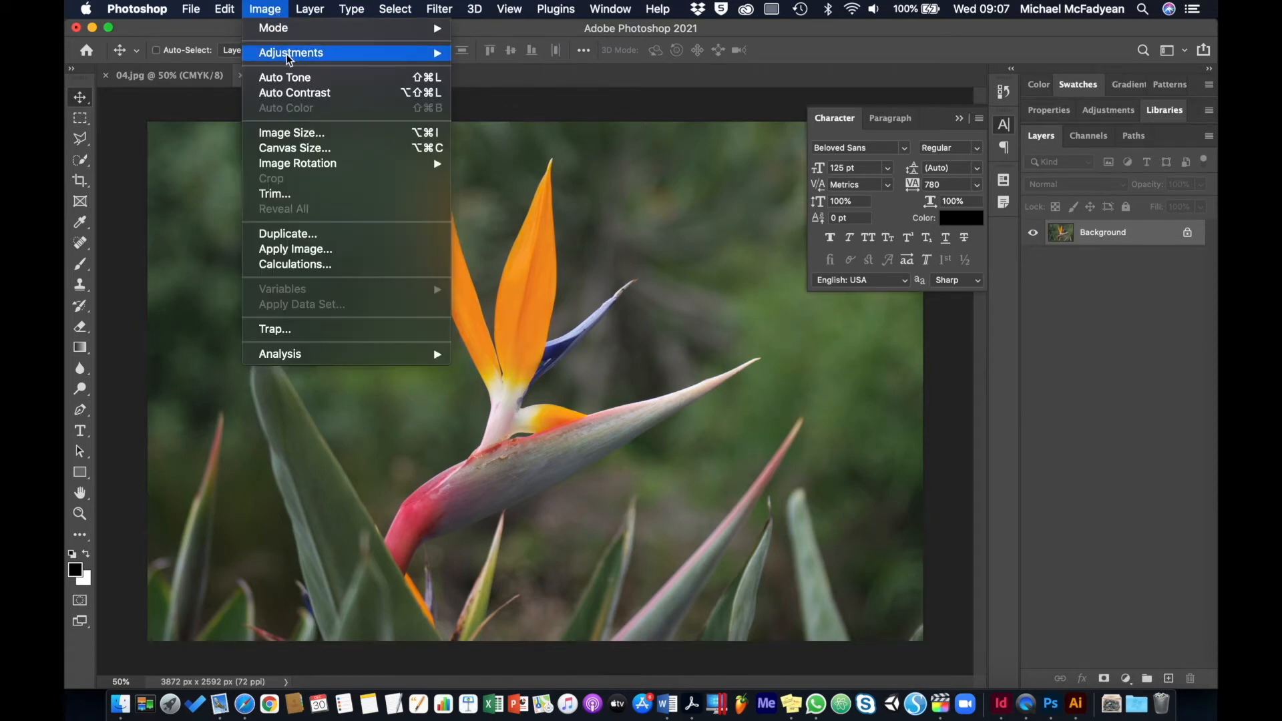
mouse_move(294, 54)
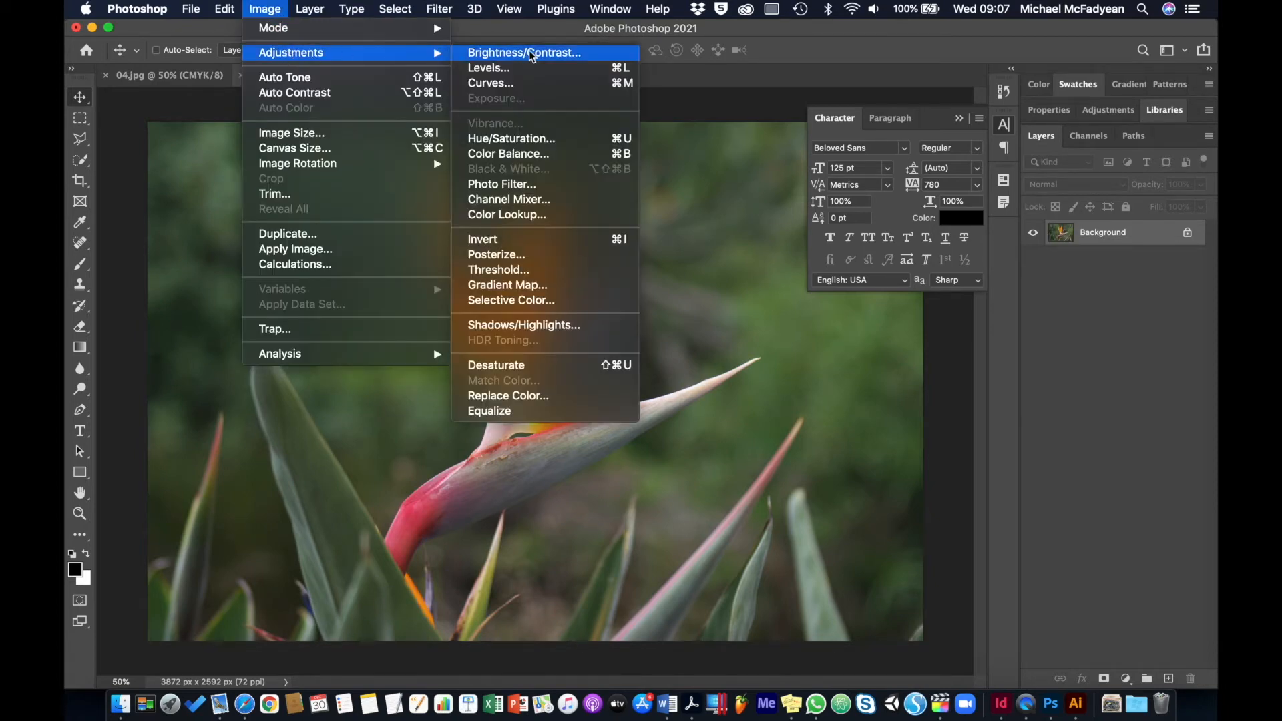
left_click(521, 138)
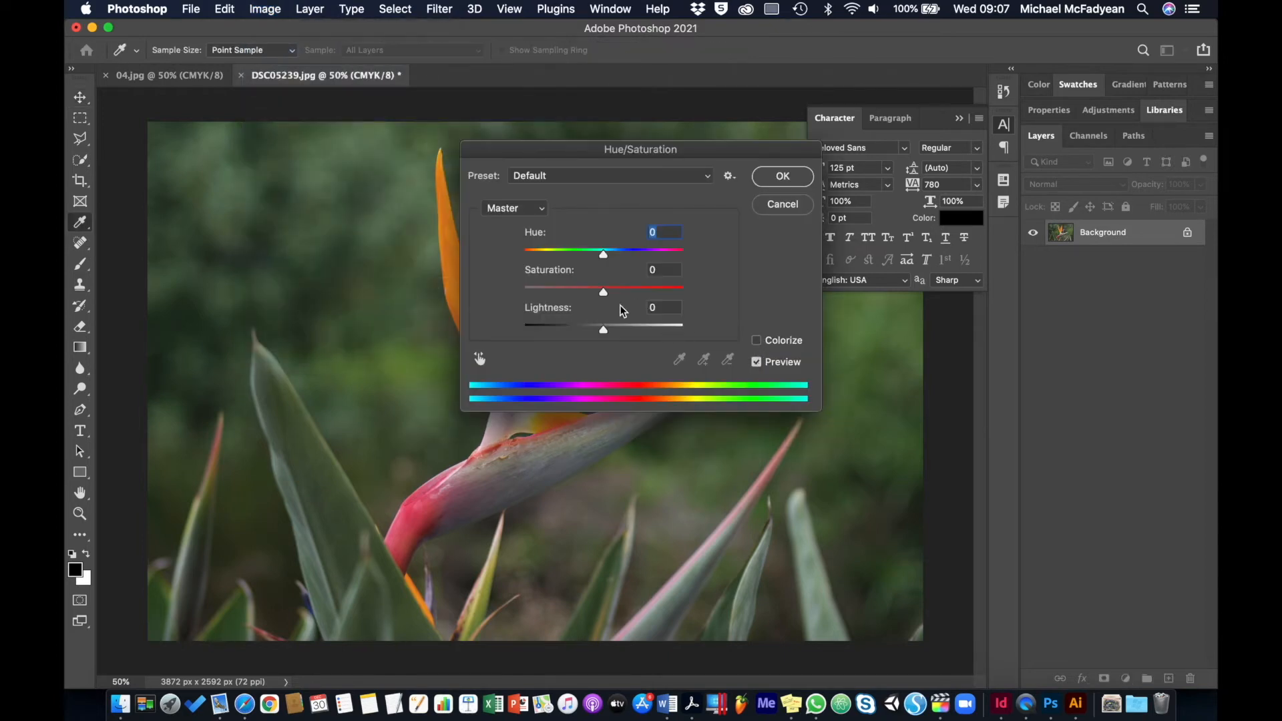
left_click_drag(604, 292, 627, 291)
left_click(761, 180)
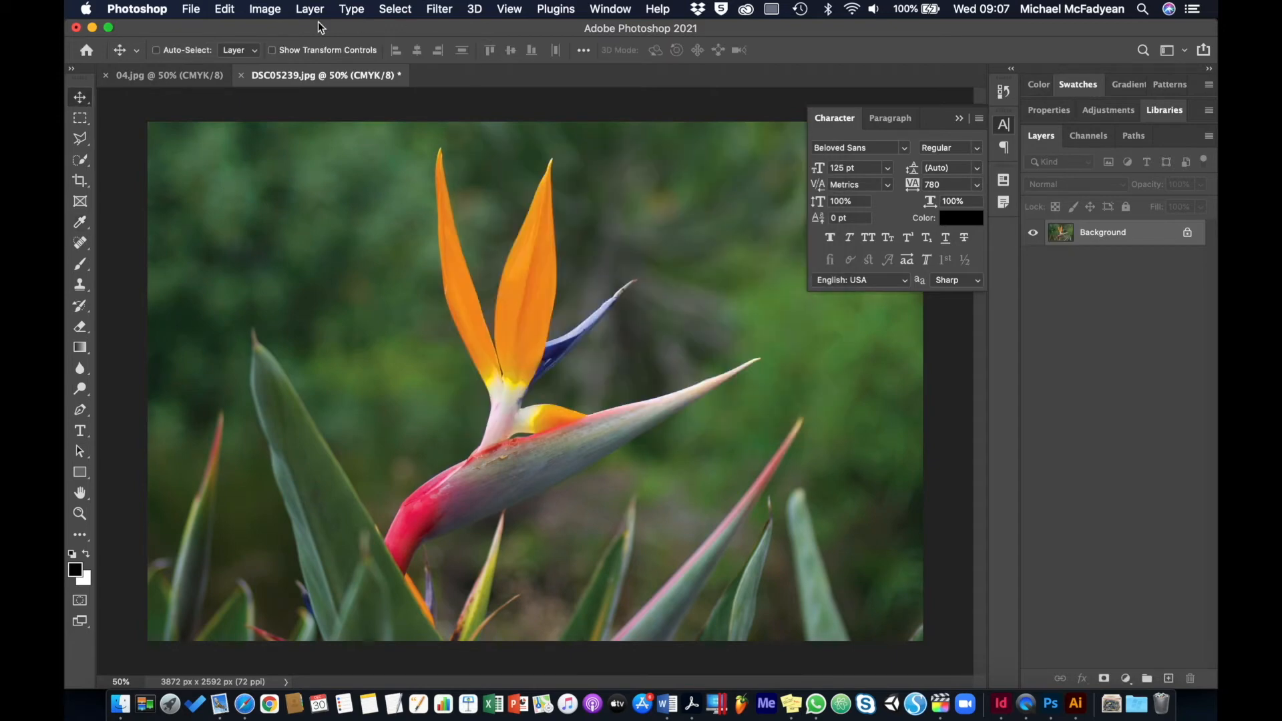
Set the contrast of DSC05239.jpg to 23 and save it as a Baseline ("Standard") JPEG at Maximum quality 12
left_click(265, 10)
mouse_move(291, 53)
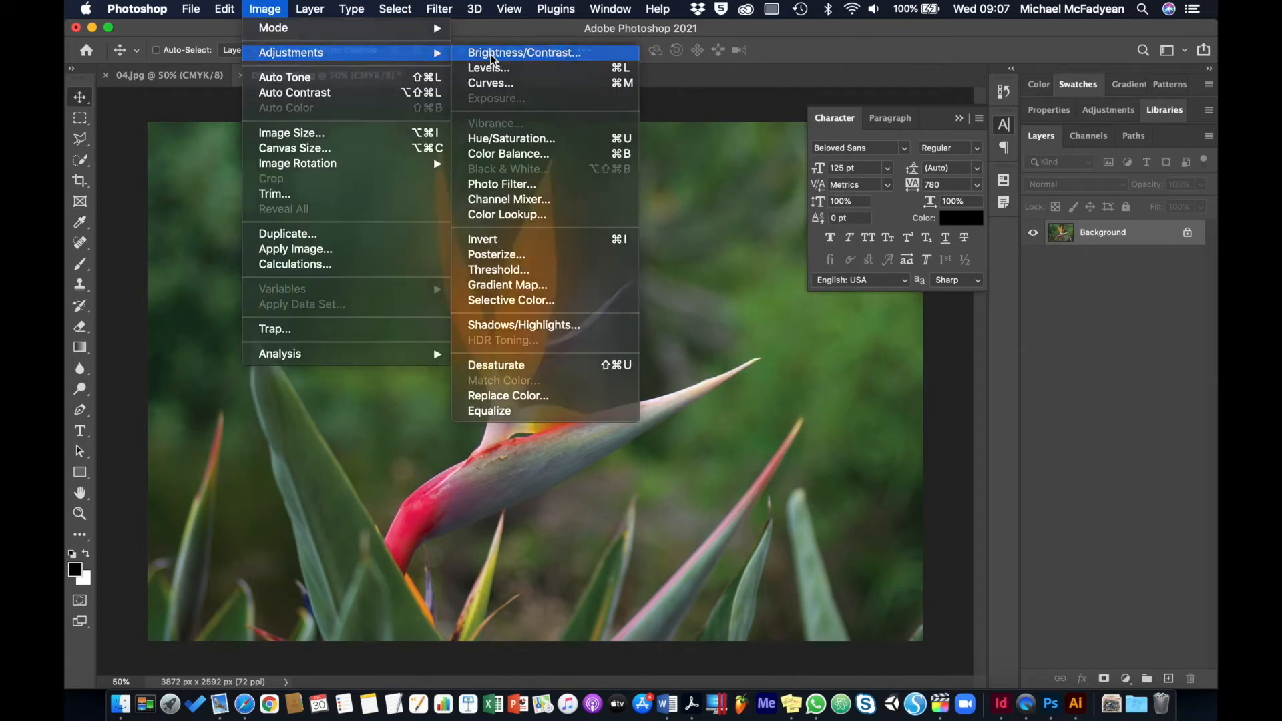
left_click(534, 49)
left_click_drag(604, 270, 624, 269)
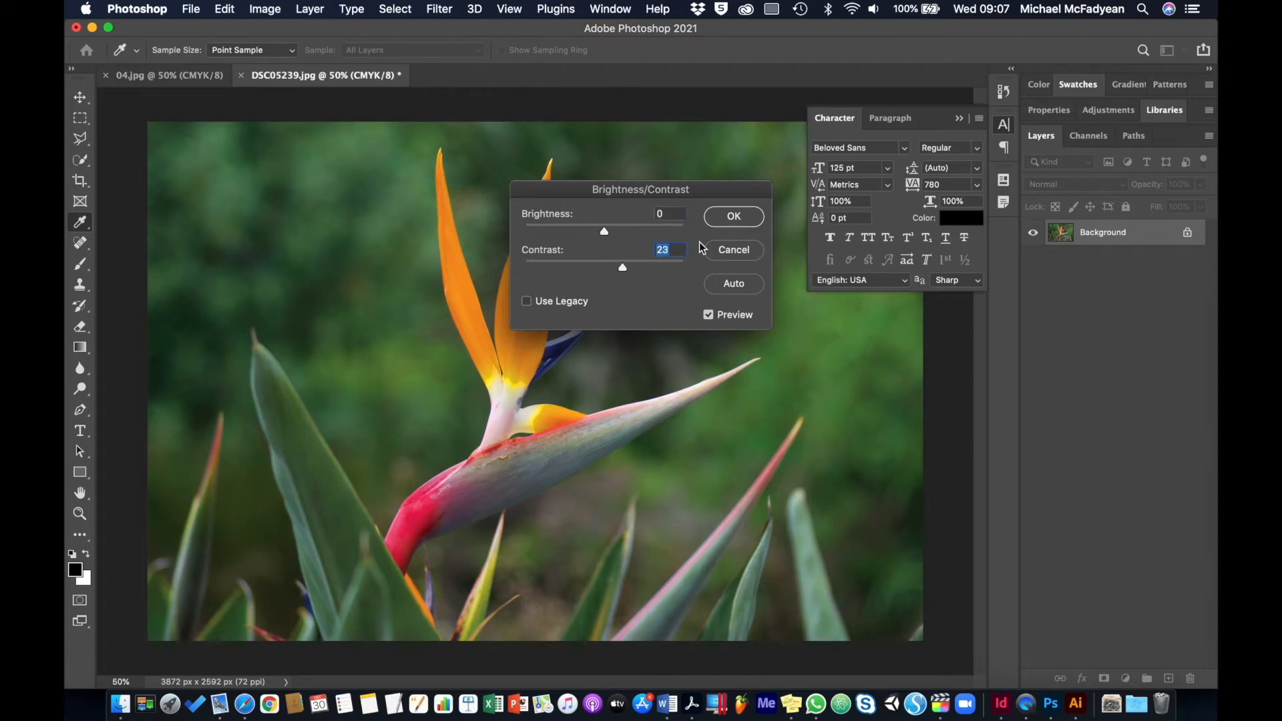
left_click(743, 228)
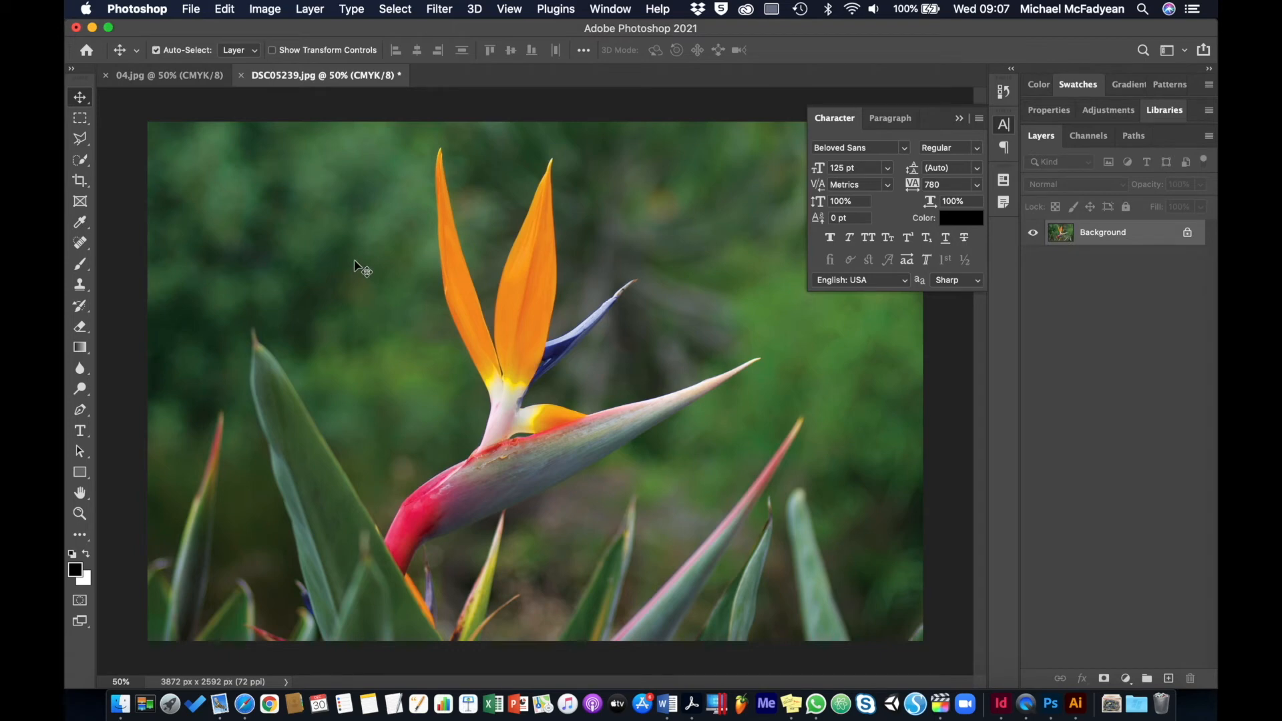
key("super+s")
left_click(739, 183)
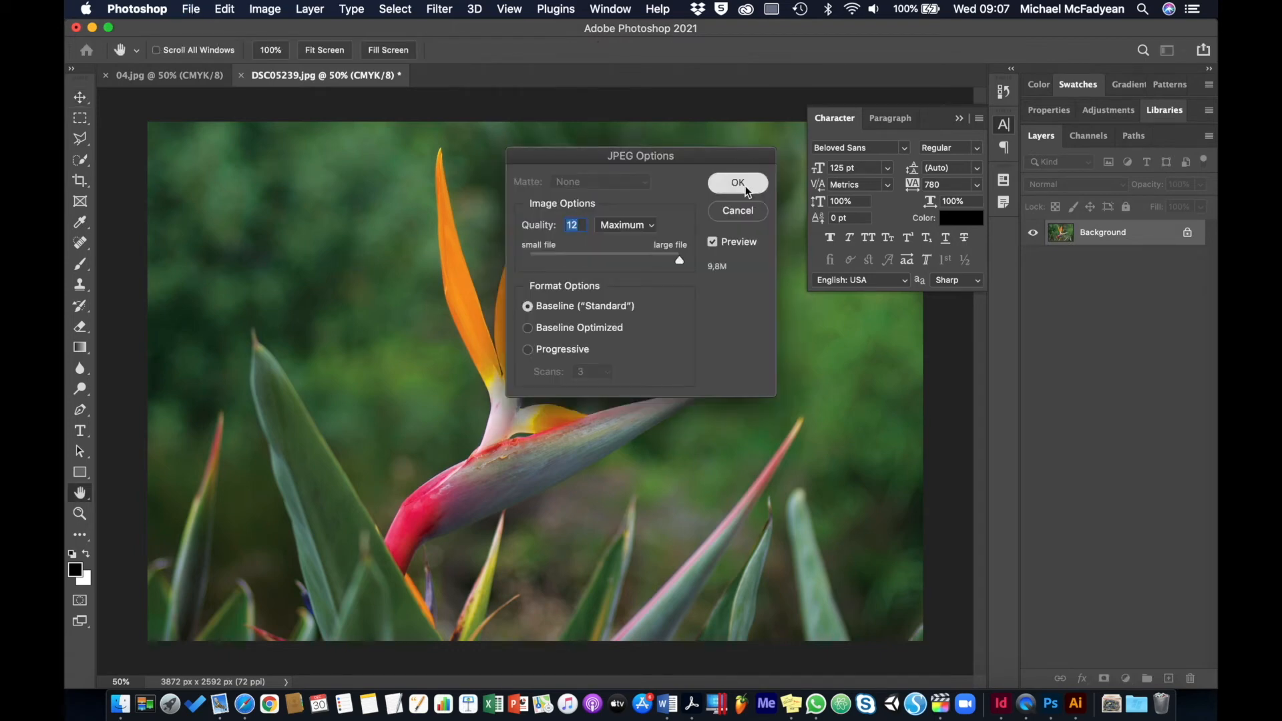
Switch to InDesign and update all links so the edited DSC05239.jpg is refreshed in the layout
key("super+Tab")
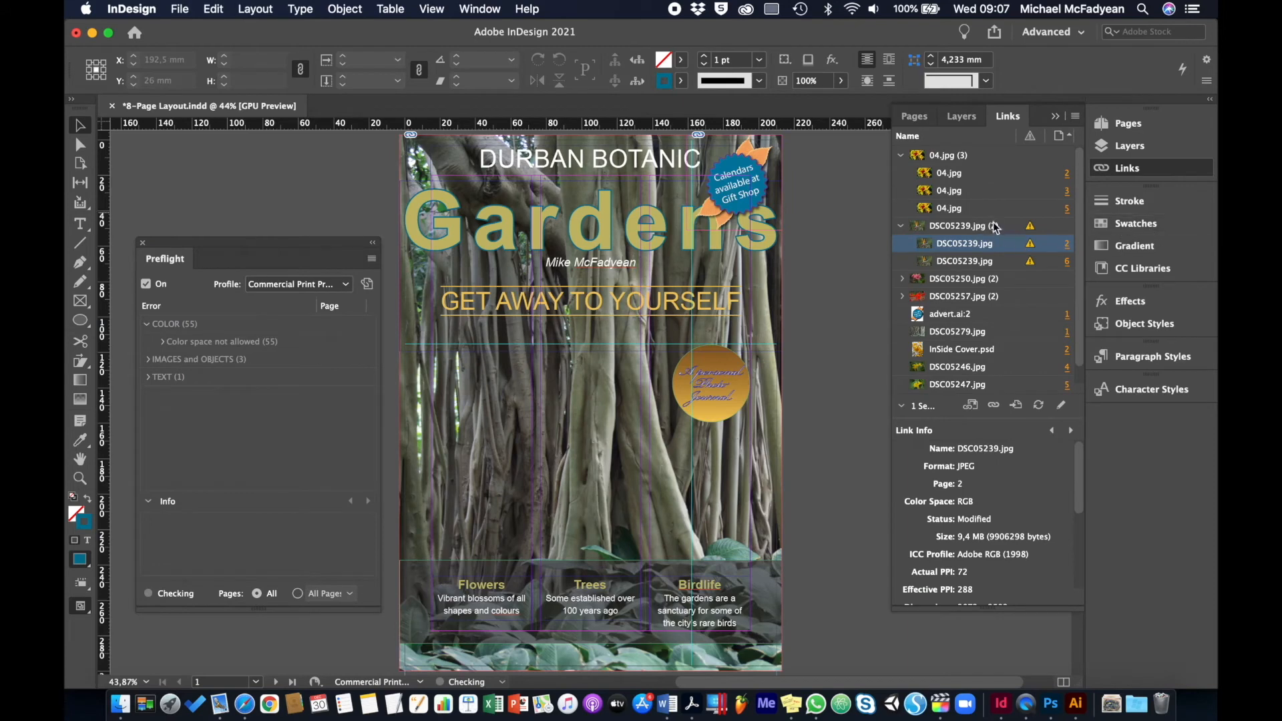
left_click(996, 227)
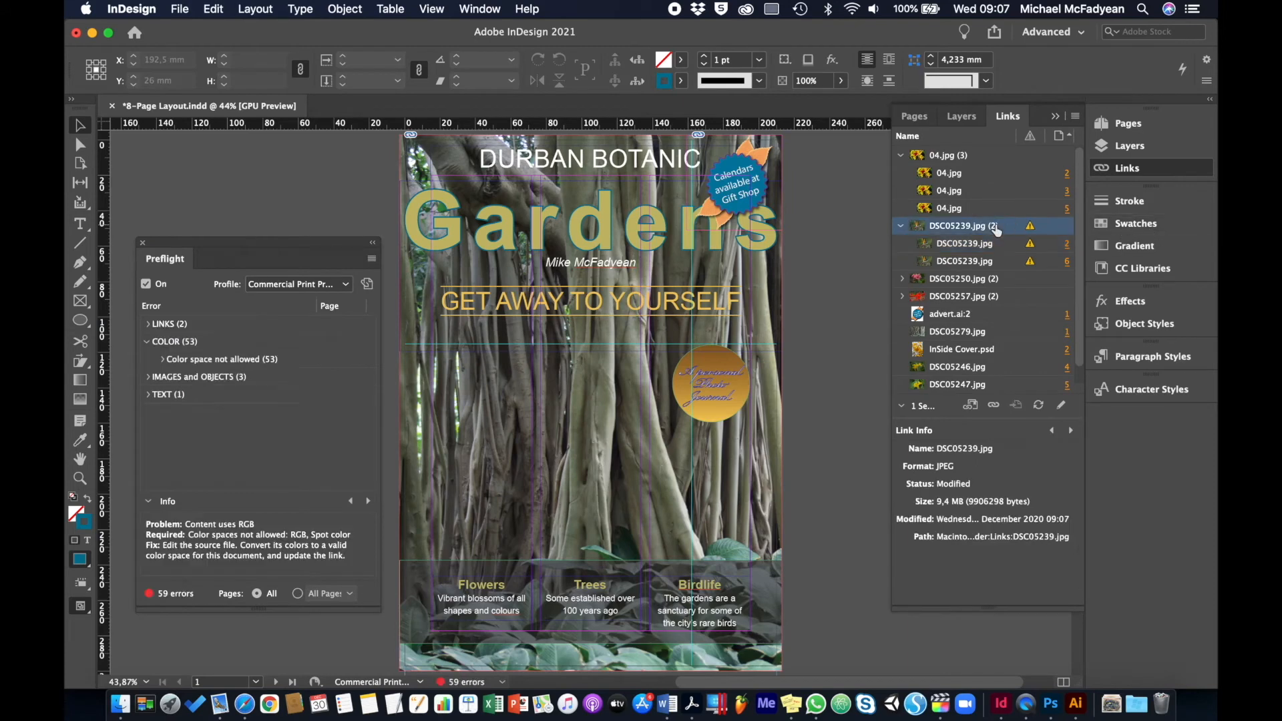
left_click(1076, 118)
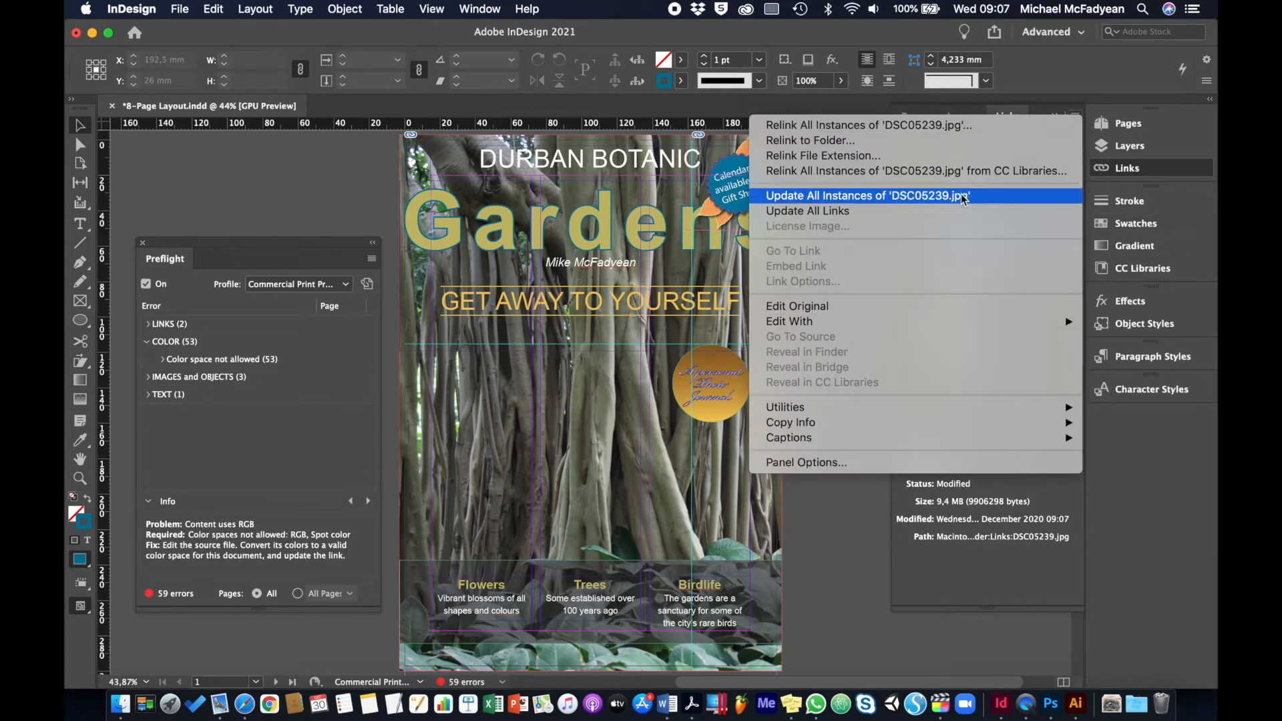
left_click(931, 211)
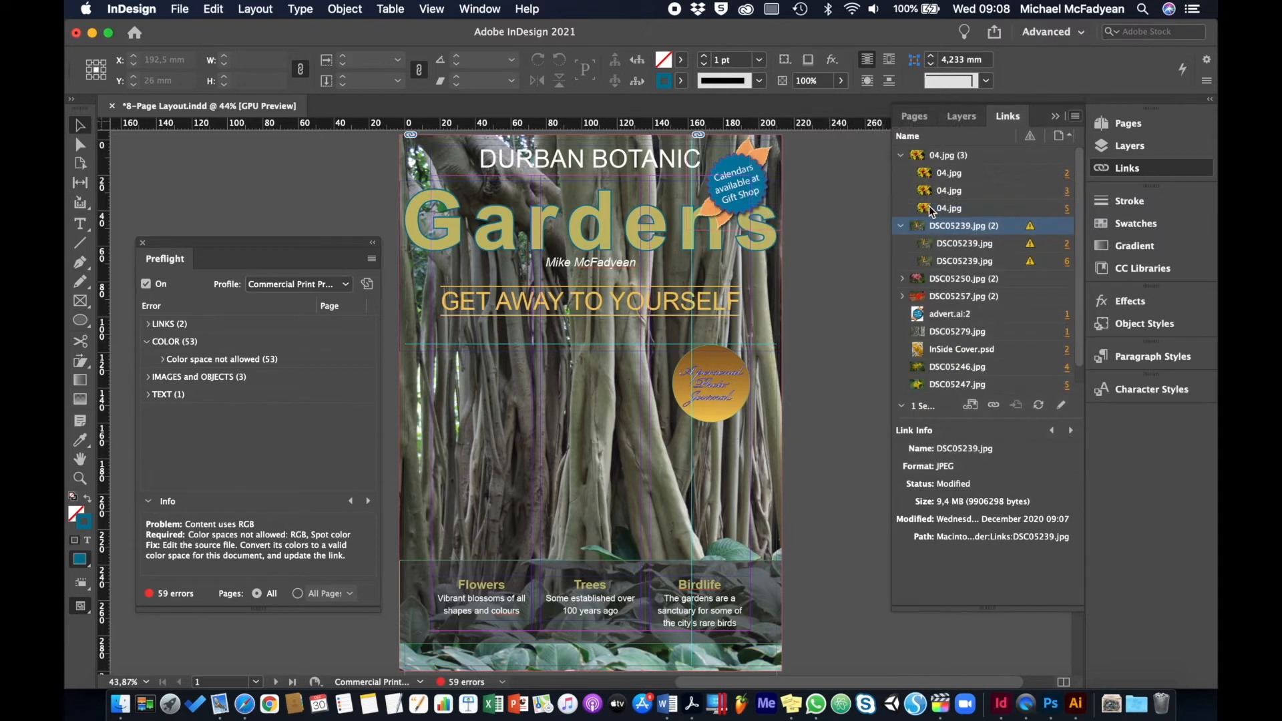
Open the page 5 instance of the linked image DSC05250.jpg for editing in Adobe Photoshop 2021
left_click(918, 283)
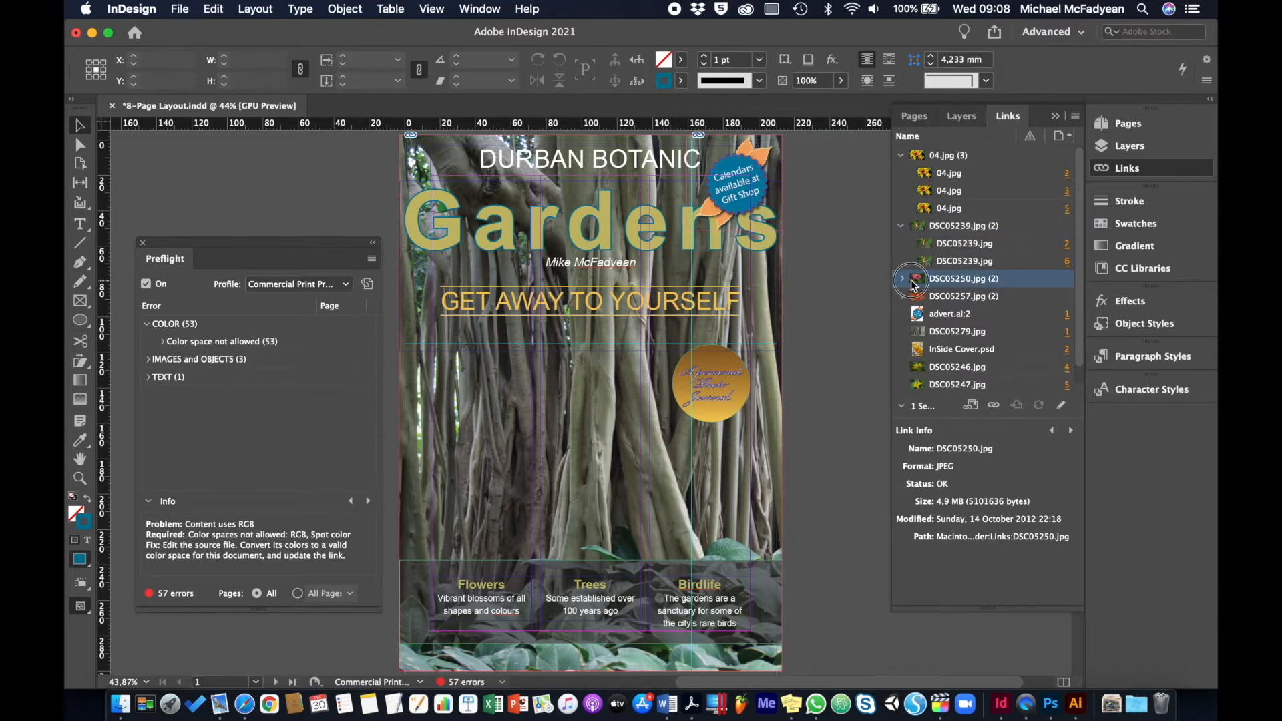
left_click(902, 279)
left_click(951, 298)
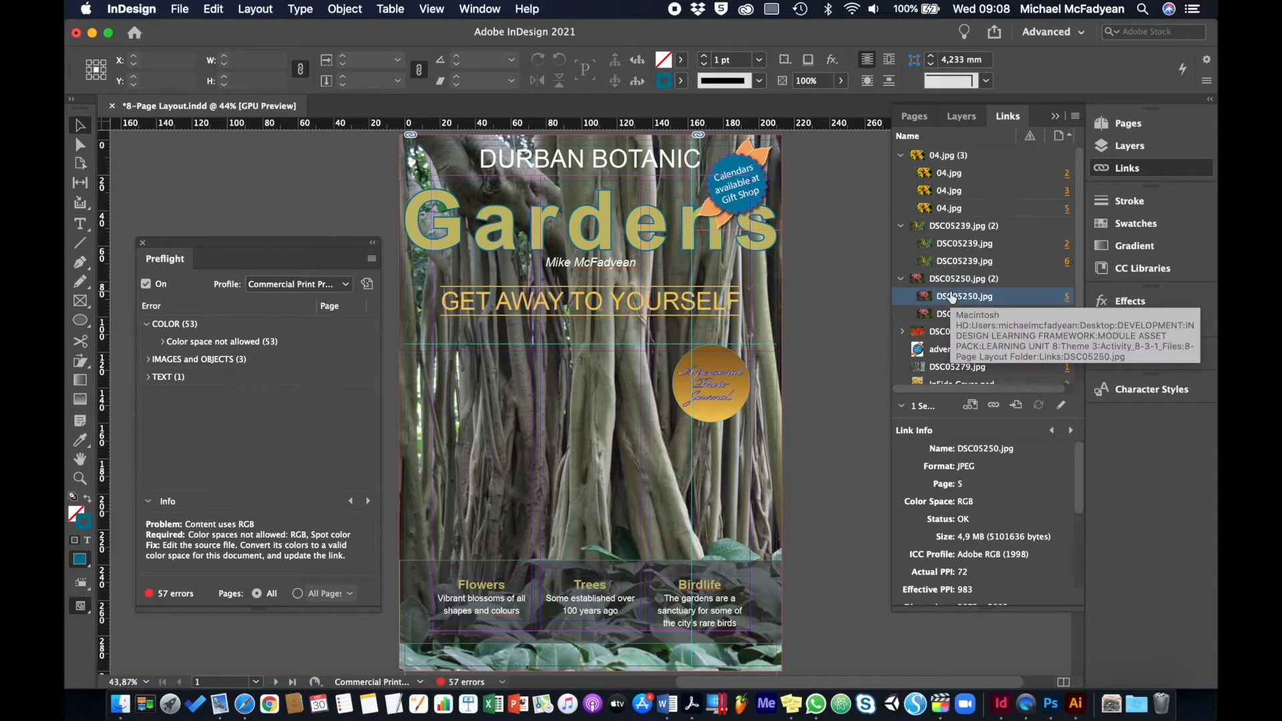
left_click(1072, 118)
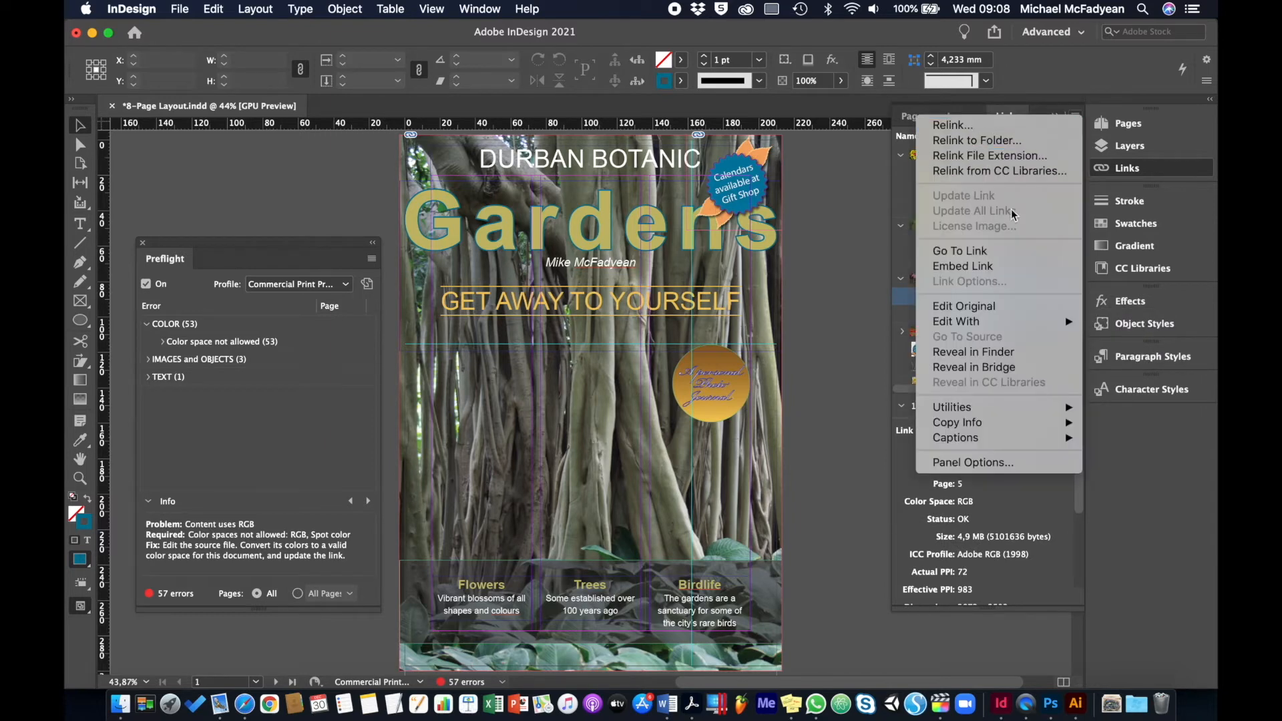
mouse_move(1001, 322)
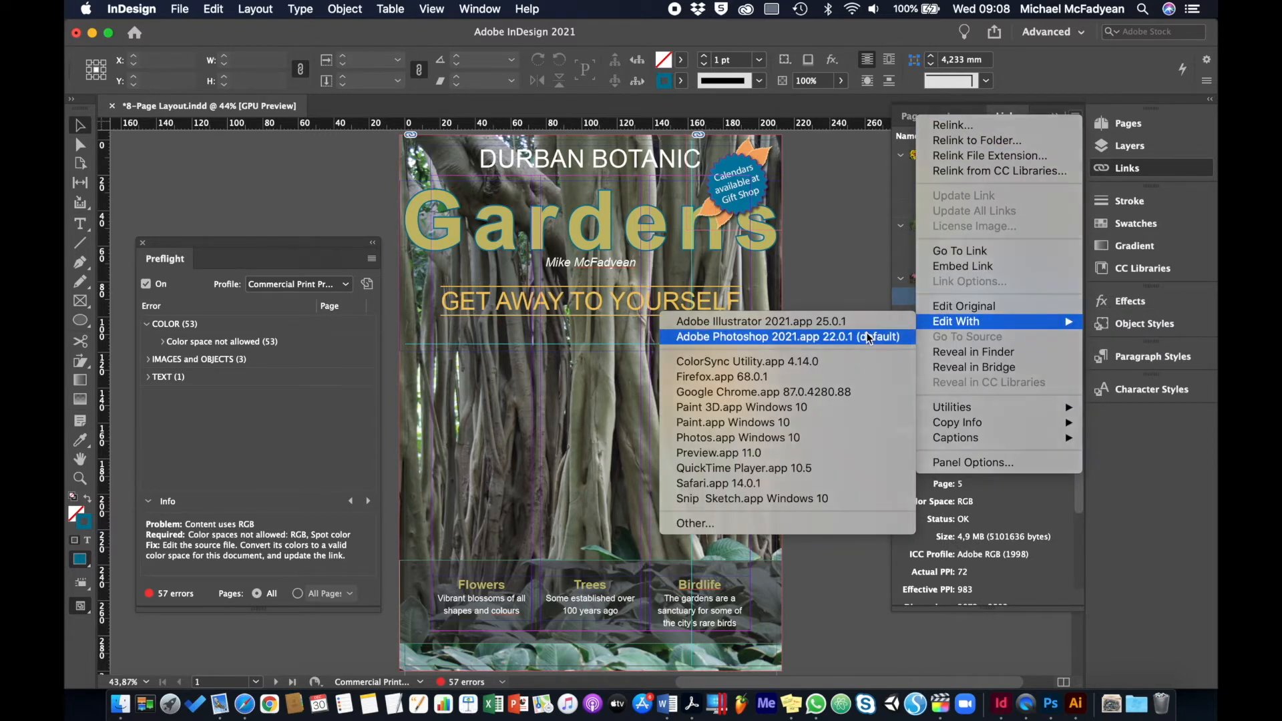
left_click(868, 337)
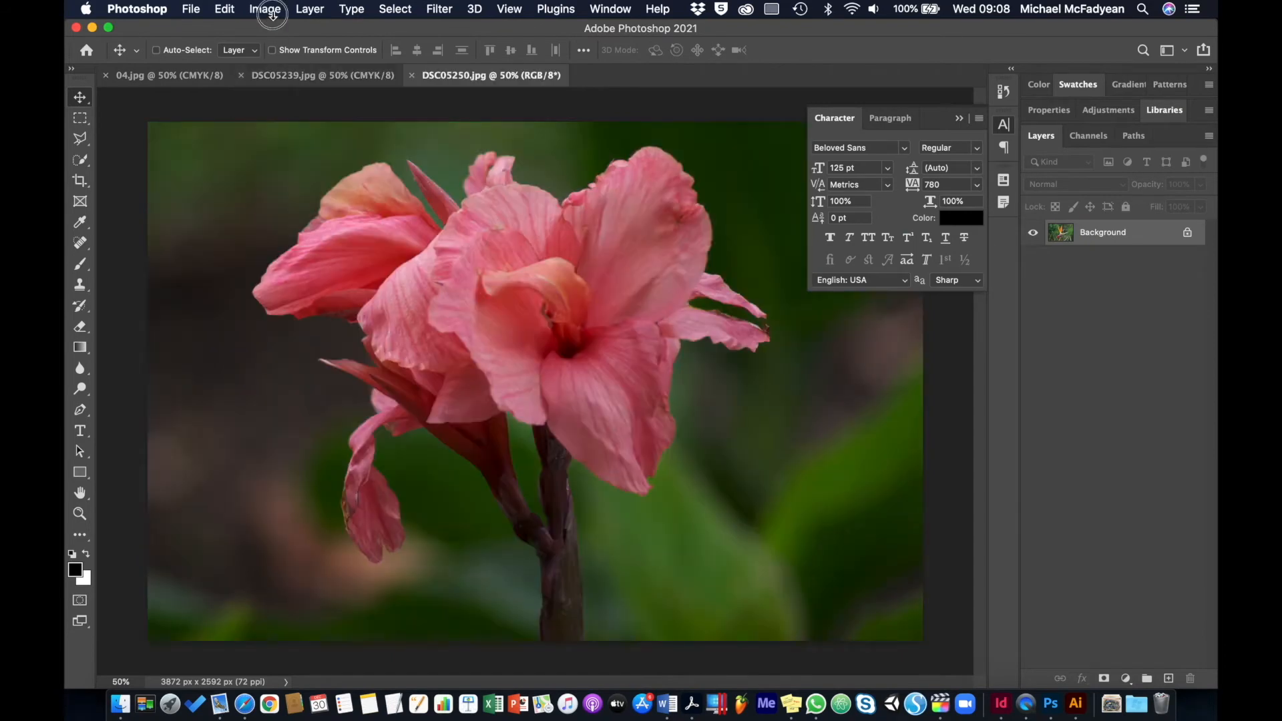
Convert the pink flower image DSC05250.jpg to CMYK Color mode
left_click(271, 11)
mouse_move(307, 28)
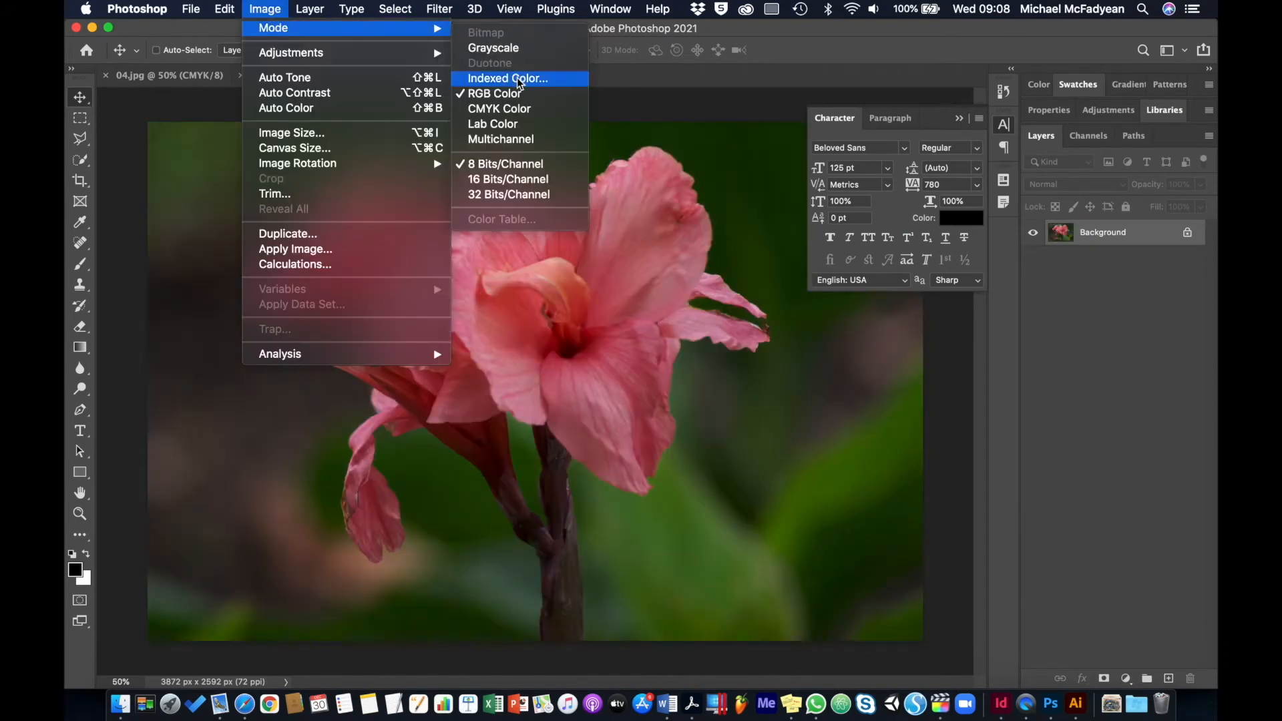
left_click(501, 108)
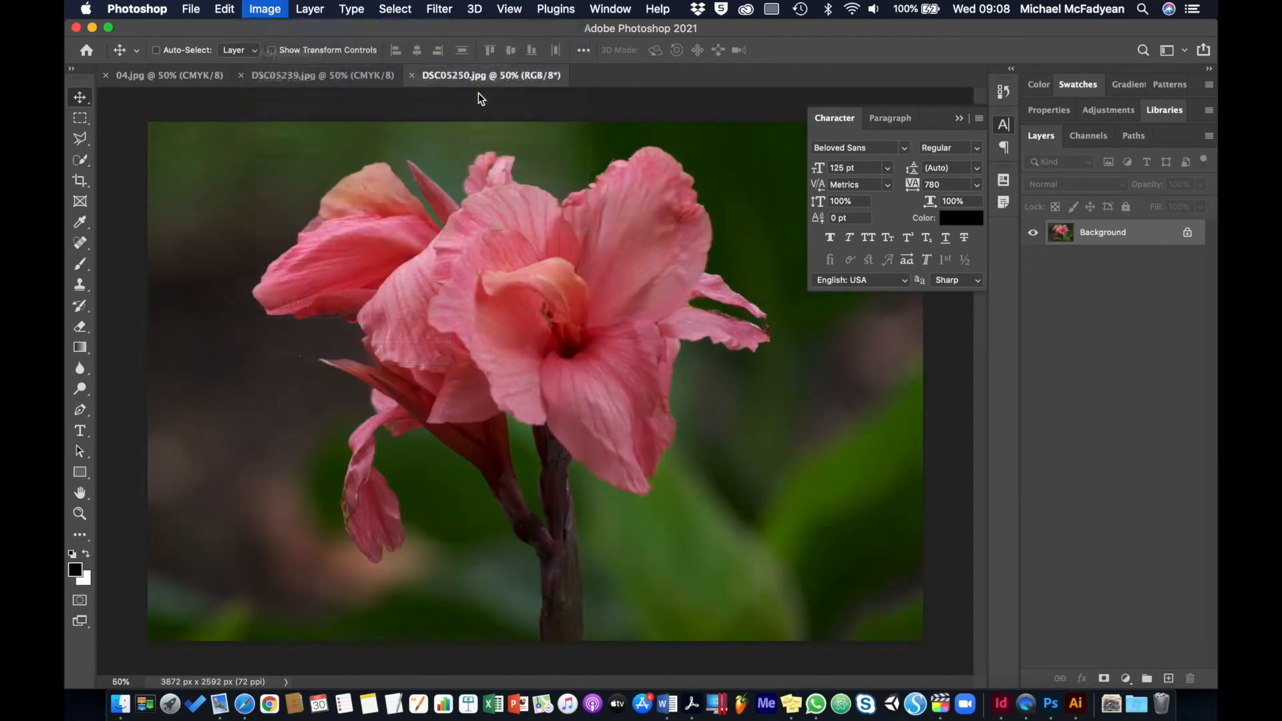
Boost the Master saturation of DSC05250.jpg with a Hue/Saturation adjustment
left_click(265, 10)
mouse_move(281, 53)
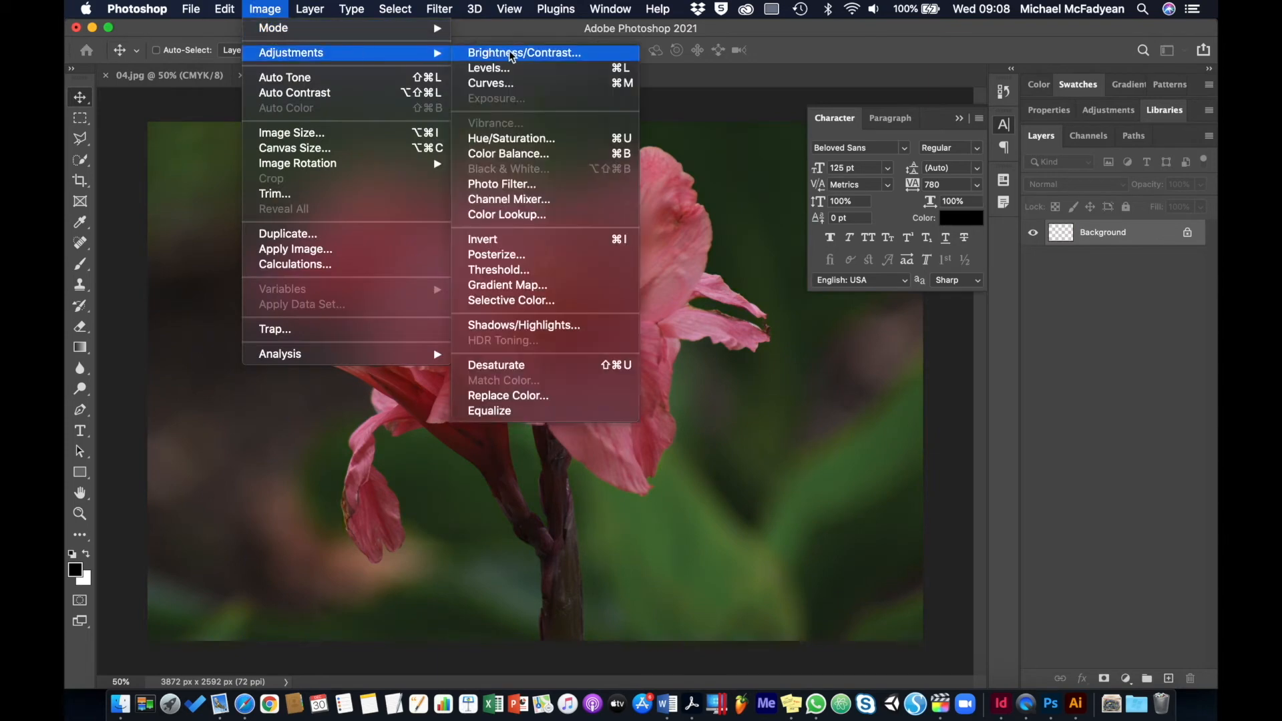
left_click(511, 138)
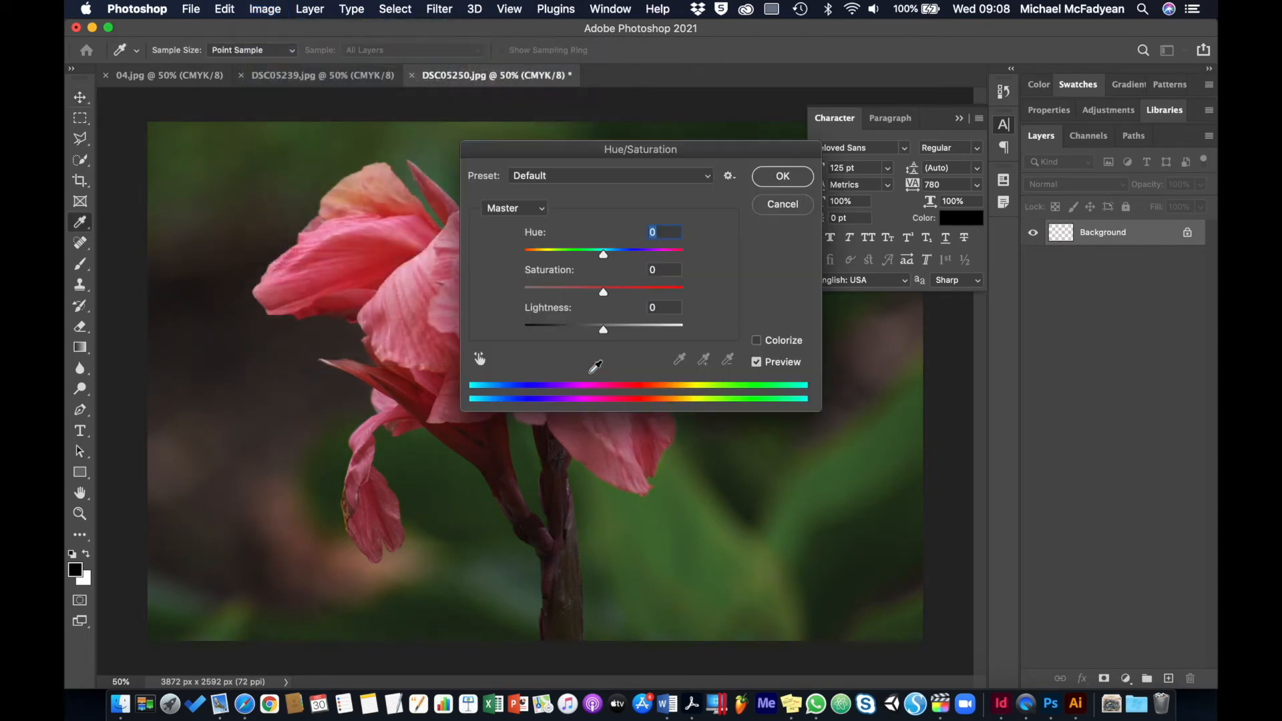
left_click(630, 296)
left_click(781, 176)
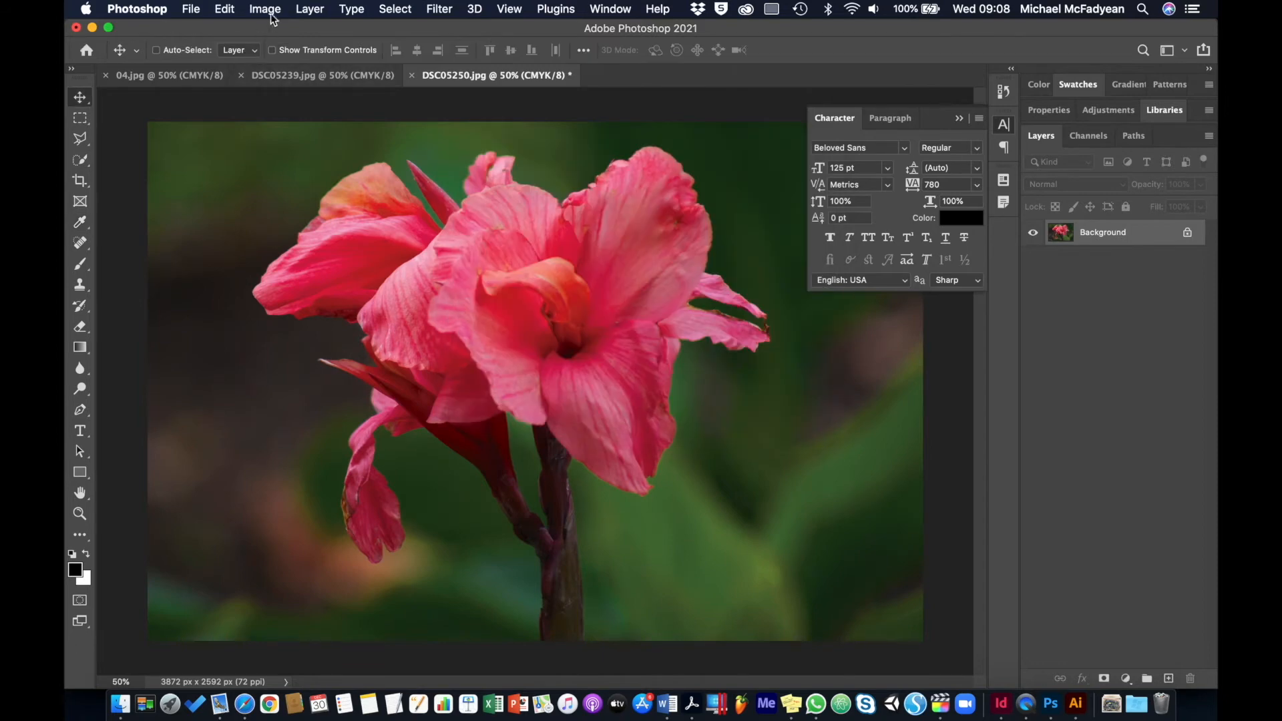
Raise the contrast of DSC05250.jpg to 39 and save it as a Baseline ("Standard") JPEG at quality 12
left_click(271, 14)
mouse_move(349, 58)
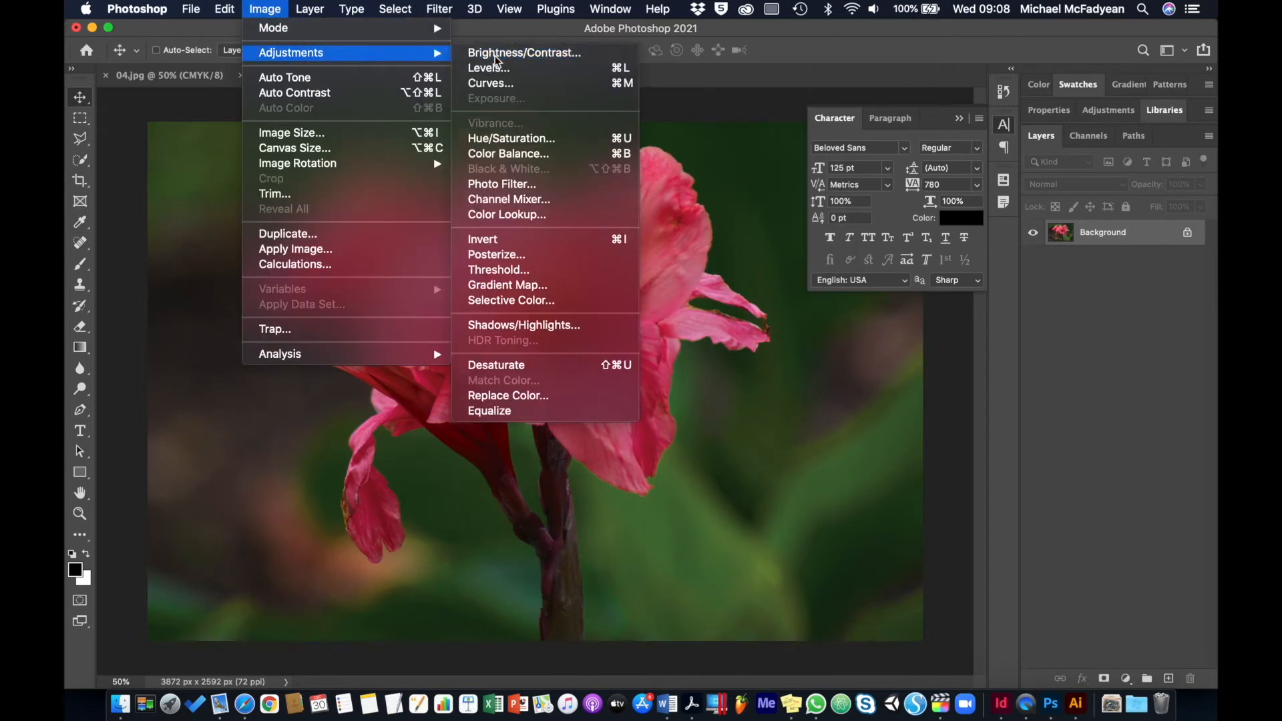
left_click(497, 54)
left_click(635, 266)
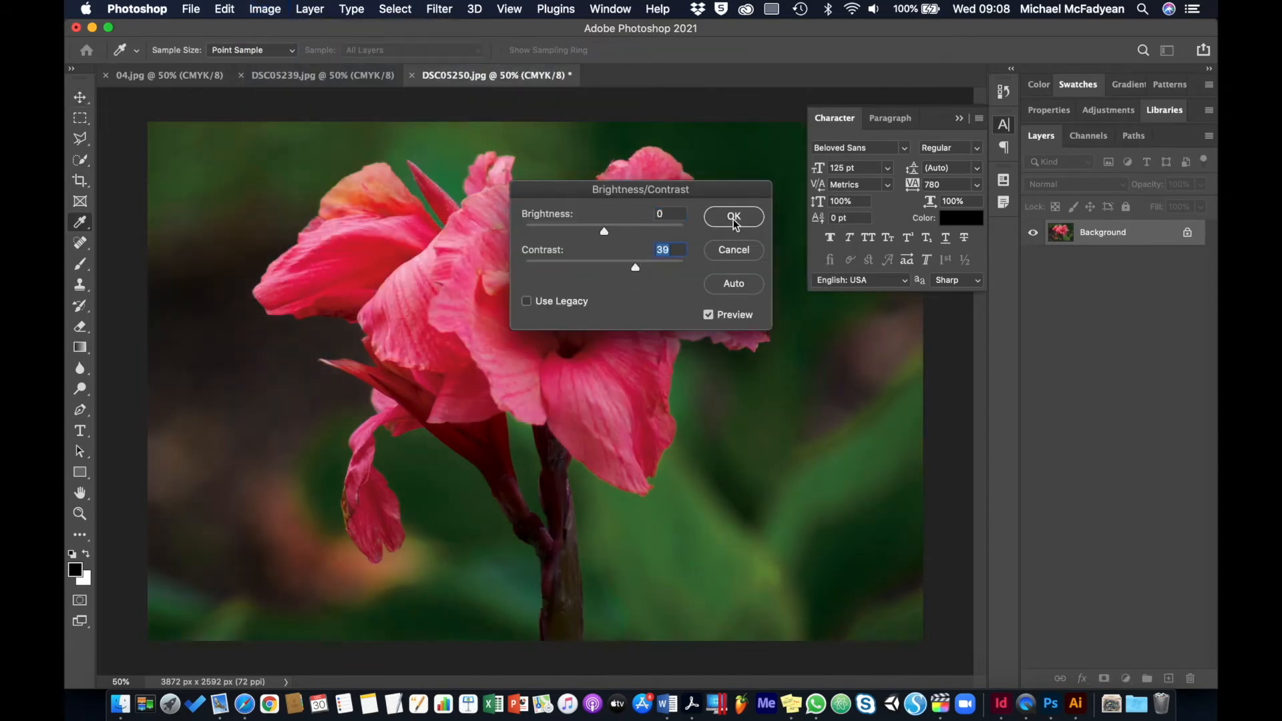
left_click(734, 216)
key("super+s")
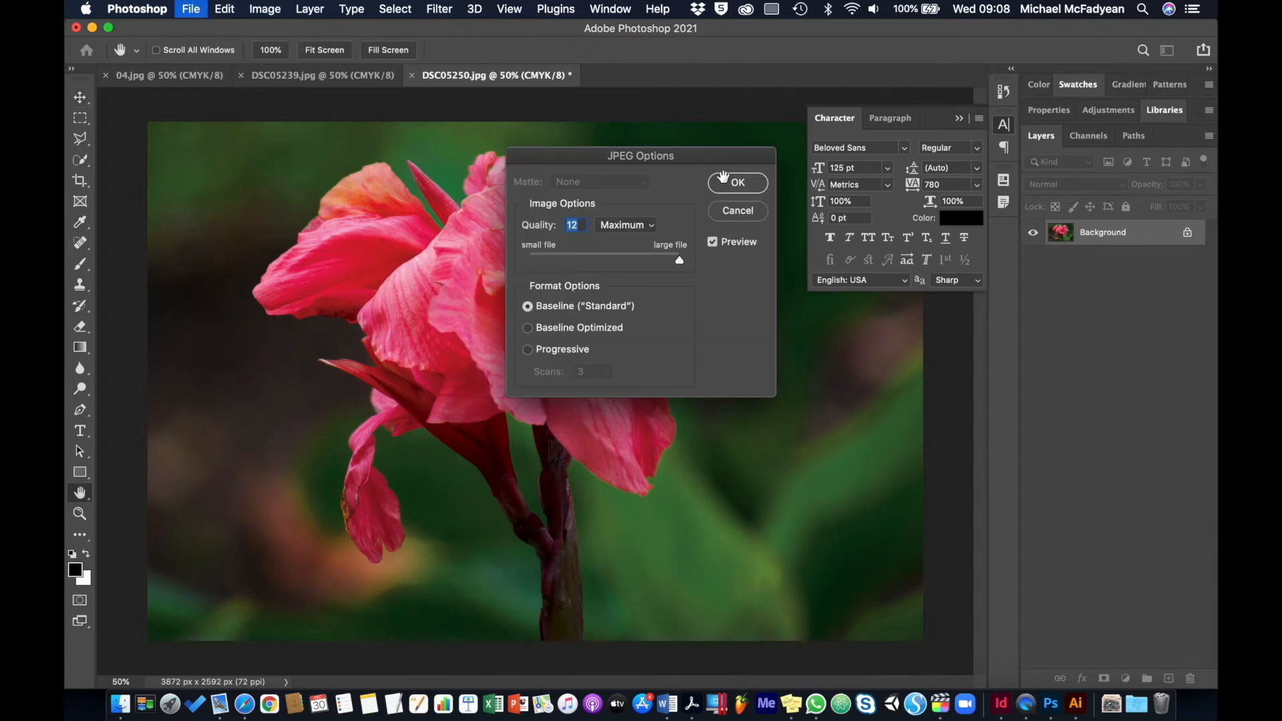
left_click(738, 185)
Switch to InDesign and update all links so the edited DSC05250.jpg is refreshed in the layout
key("super+Tab")
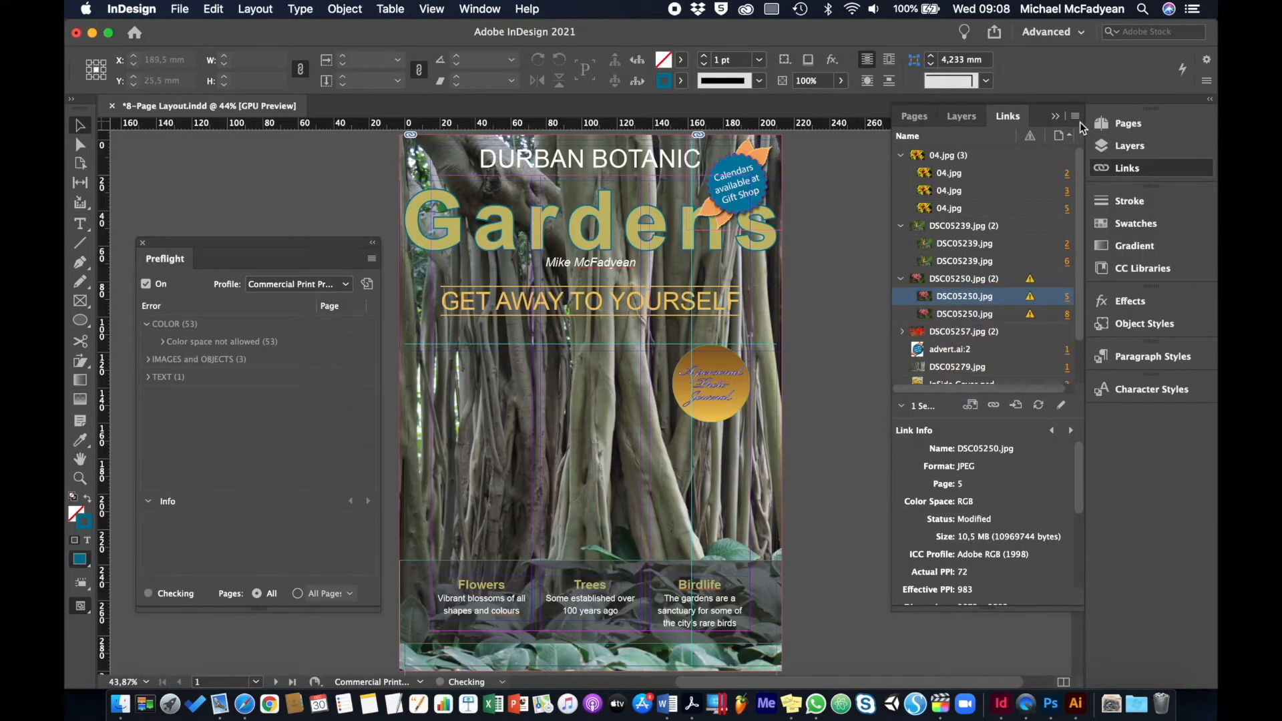
left_click(1079, 116)
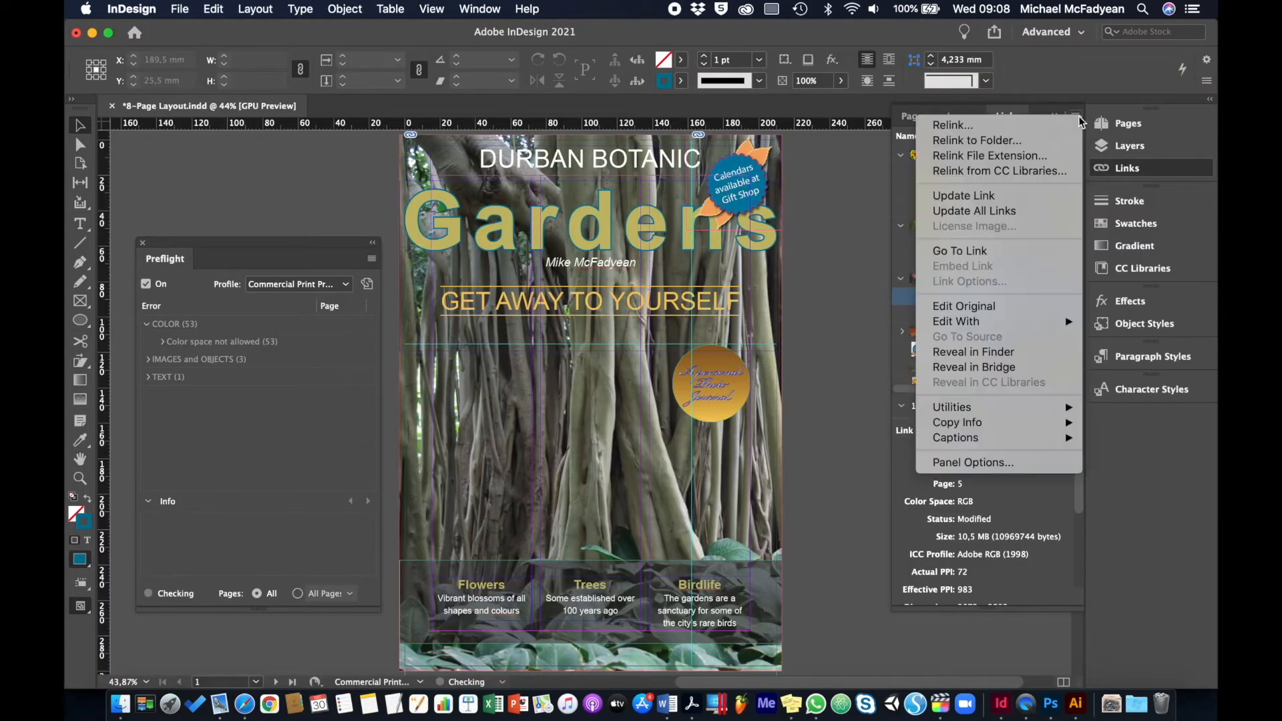
left_click(985, 211)
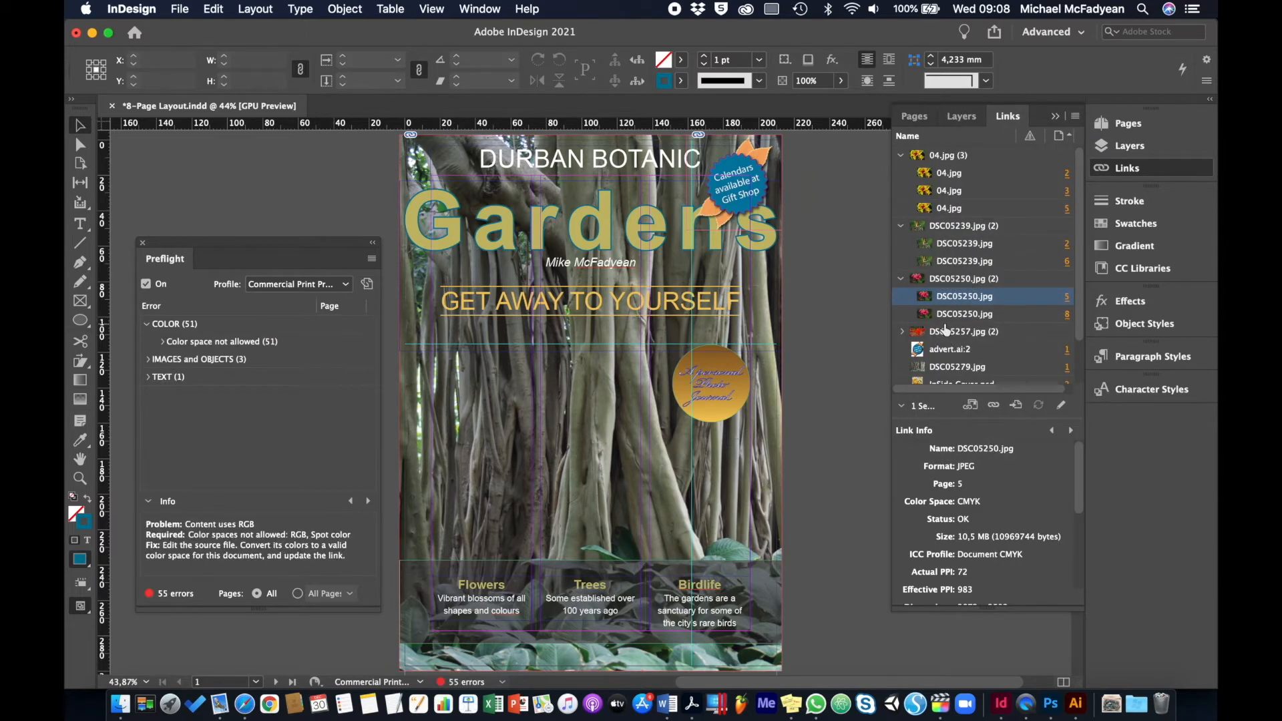
Open the page 2 instance of the linked image DSC05257.jpg for editing in Adobe Photoshop 2021
scroll(945, 314, "down", 3)
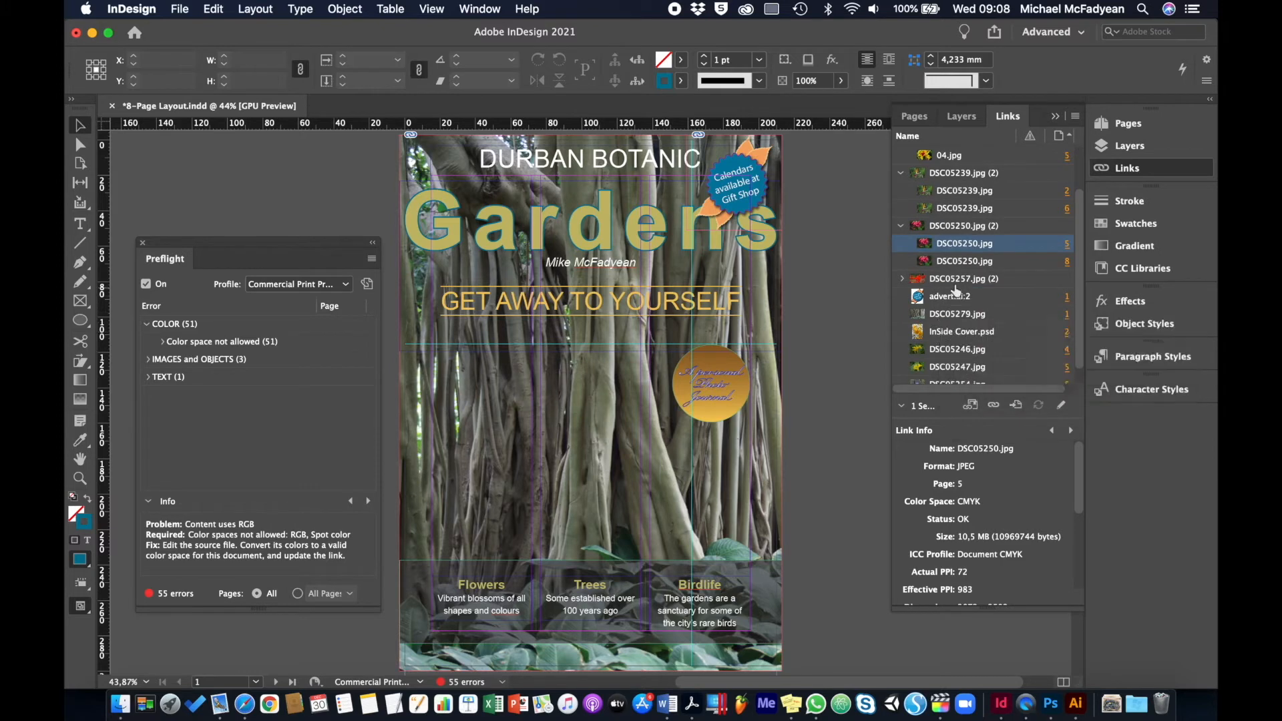
left_click(949, 279)
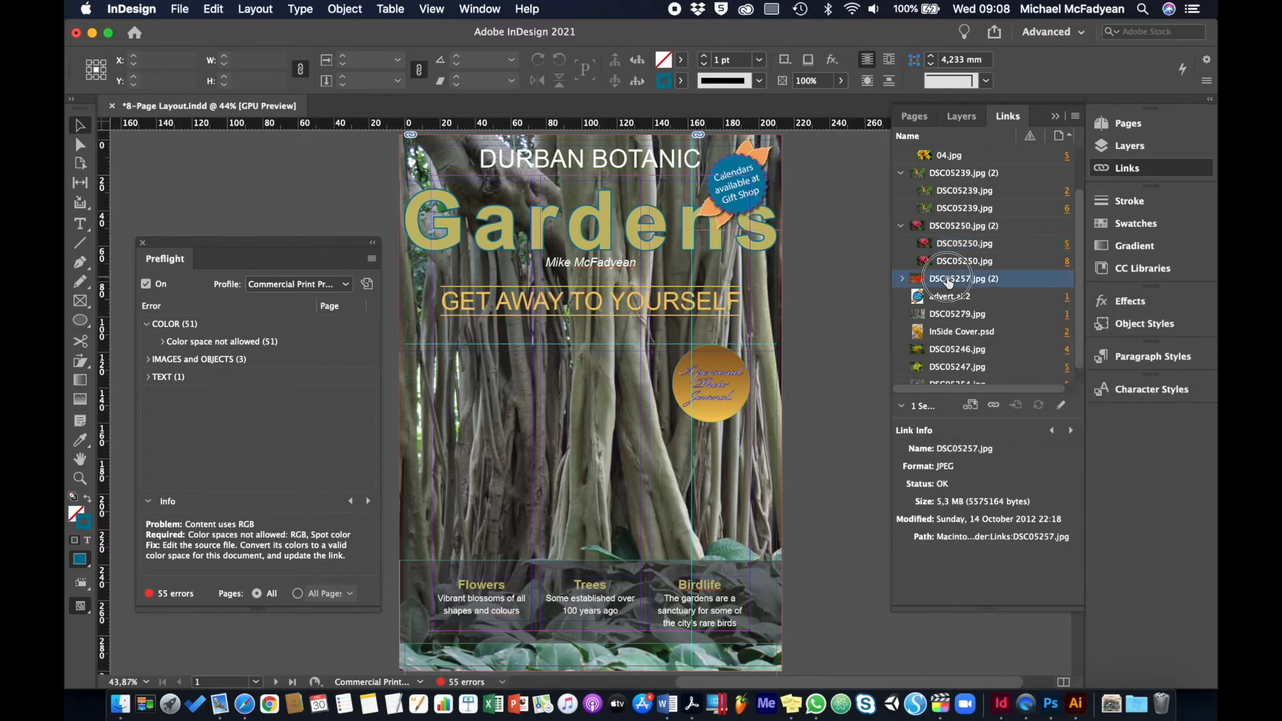
left_click(901, 279)
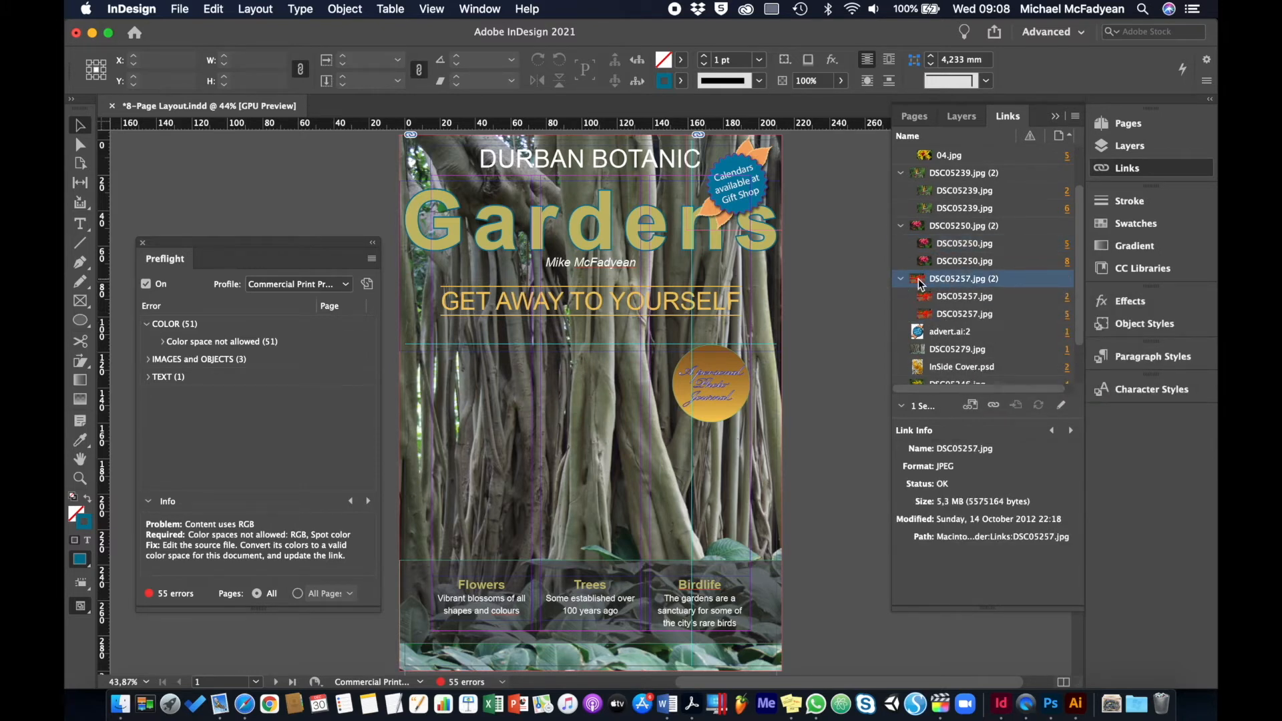
left_click(971, 296)
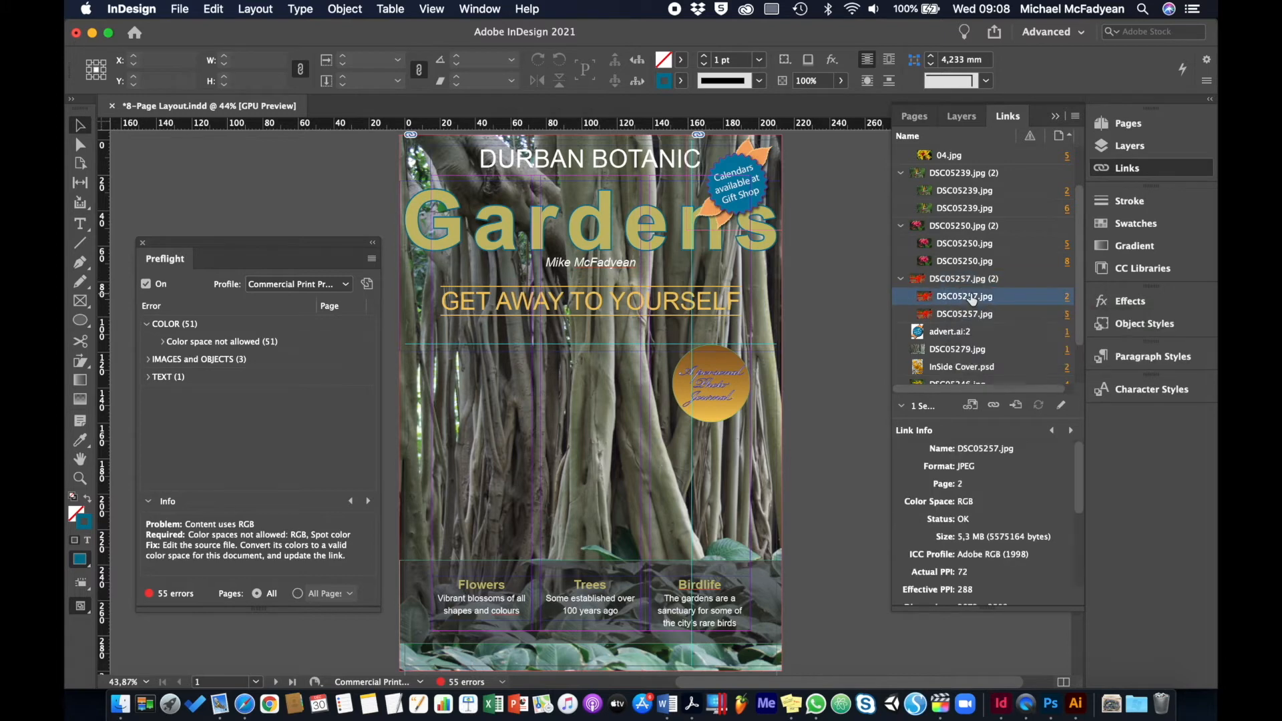
left_click(1075, 116)
mouse_move(1011, 318)
left_click(787, 343)
Convert the red flower image DSC05257.jpg to CMYK Color mode and boost its saturation with a Hue/Saturation adjustment
left_click(265, 9)
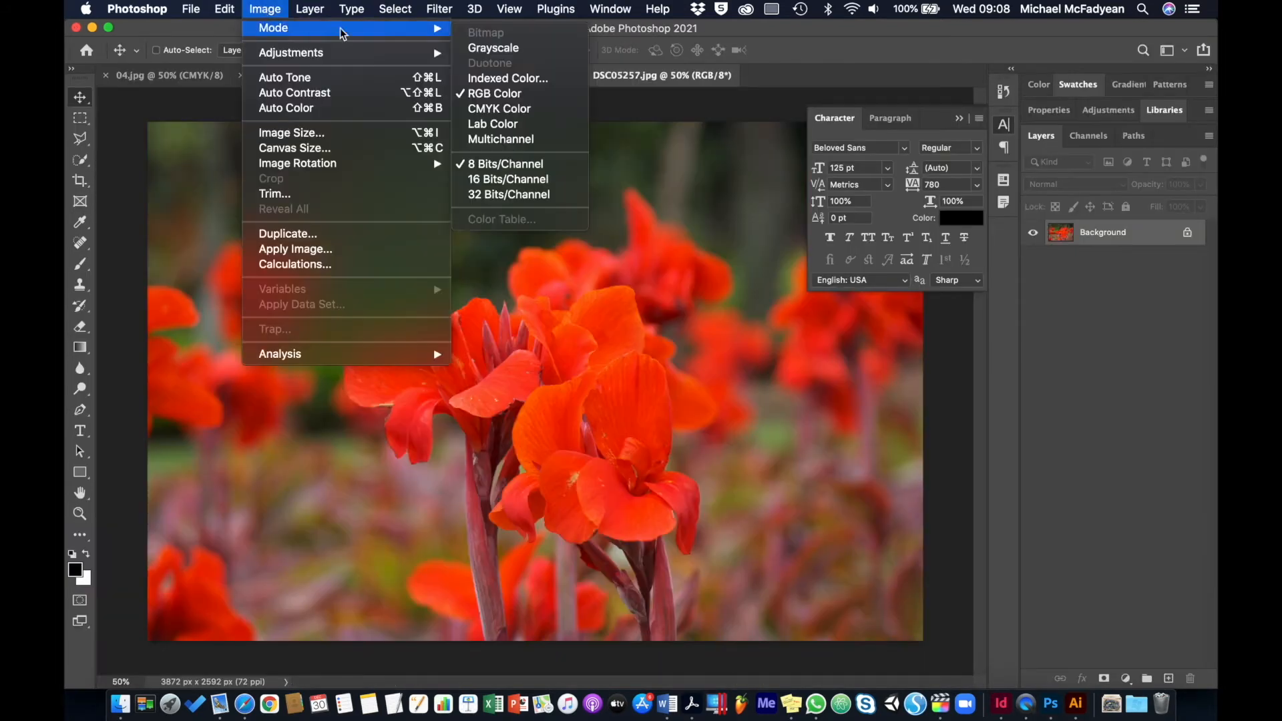
left_click(265, 9)
mouse_move(287, 49)
left_click(490, 138)
left_click(782, 176)
left_click_drag(603, 292, 641, 269)
Apply a Brightness/Contrast adjustment to DSC05257.jpg and save the JPEG
left_click(265, 9)
left_click(489, 55)
left_click(734, 216)
key("super+s")
left_click(733, 187)
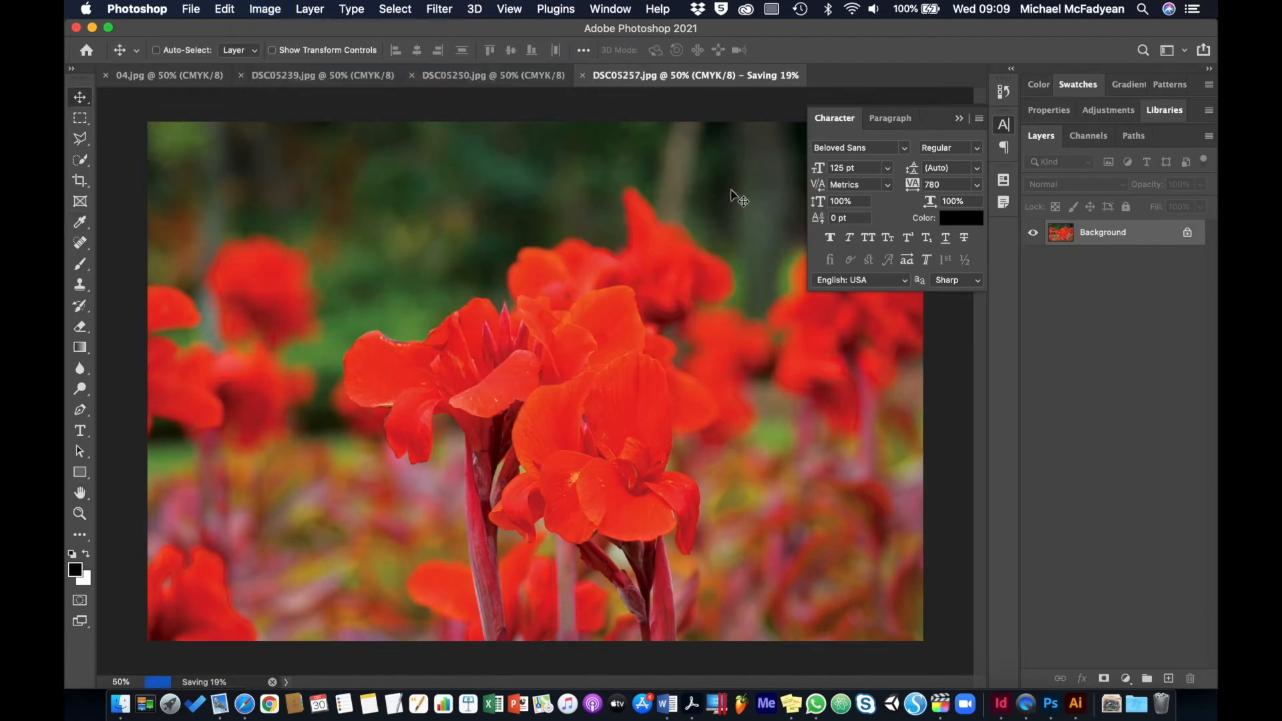
Switch to InDesign and update all links so the edited DSC05257.jpg is refreshed in the layout
key("super+Tab")
left_click(1075, 116)
left_click(1018, 212)
Open the page 1 tree-trunk image DSC05279.jpg for editing in Photoshop and convert it to CMYK Color mode
left_click(984, 315)
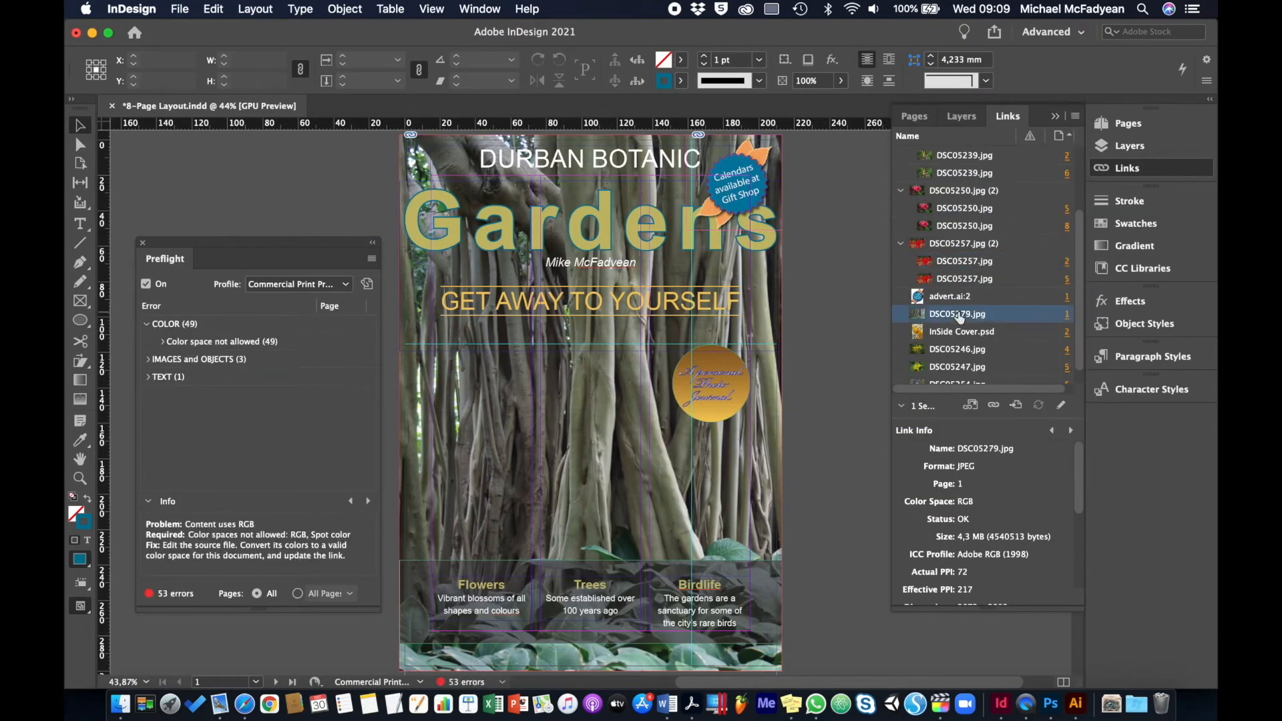
left_click(1074, 116)
left_click(987, 308)
left_click(266, 9)
mouse_move(287, 23)
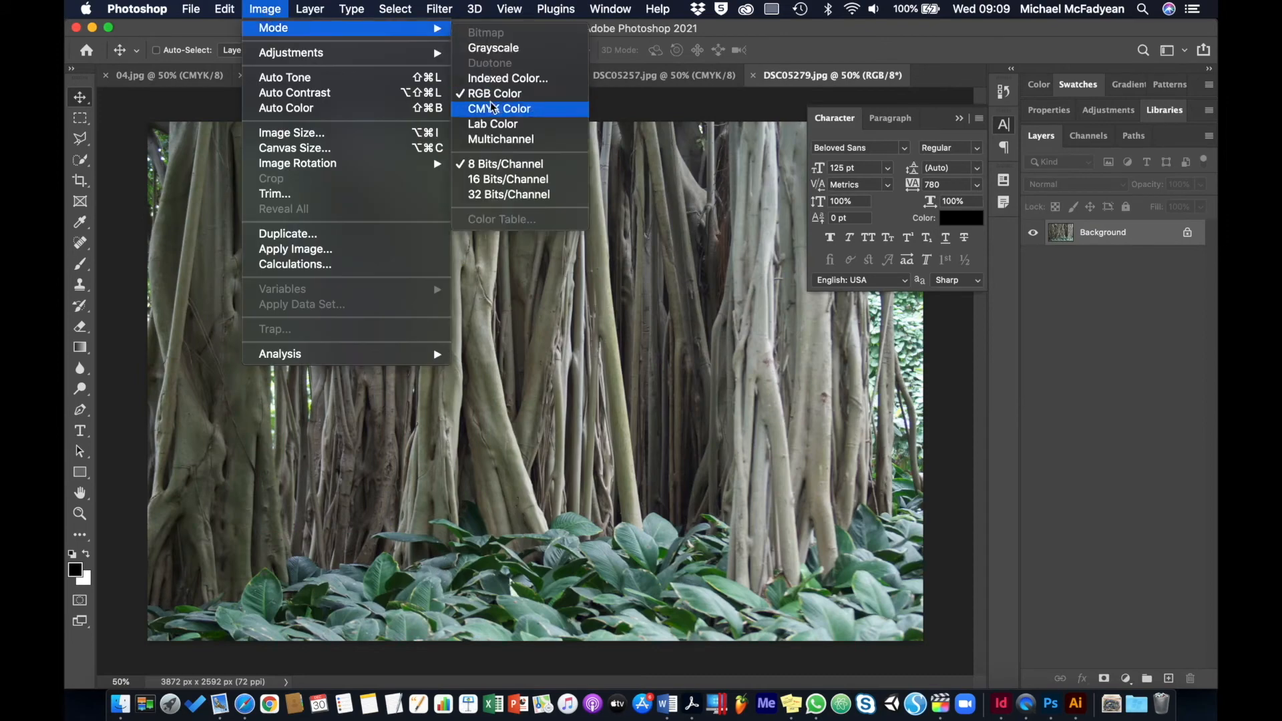
left_click(507, 106)
Adjust the color of DSC05279.jpg with a Hue/Saturation adjustment
left_click(265, 10)
mouse_move(287, 51)
left_click(490, 133)
left_click(772, 177)
Apply a Brightness/Contrast adjustment to DSC05279.jpg and save the image
left_click(265, 9)
mouse_move(400, 51)
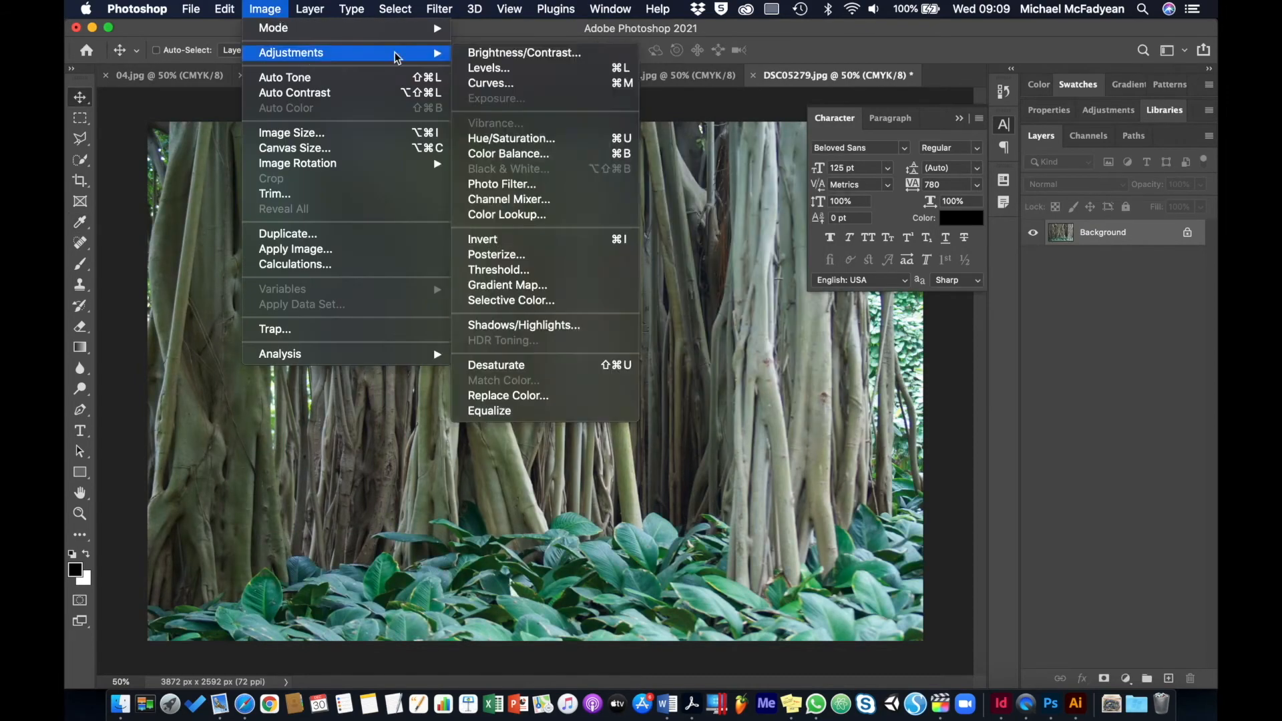
left_click(506, 48)
left_click(727, 214)
key("v")
key("ctrl+s")
Switch to InDesign and update all links so the edited DSC05279.jpg is refreshed in the layout
key("super+Tab")
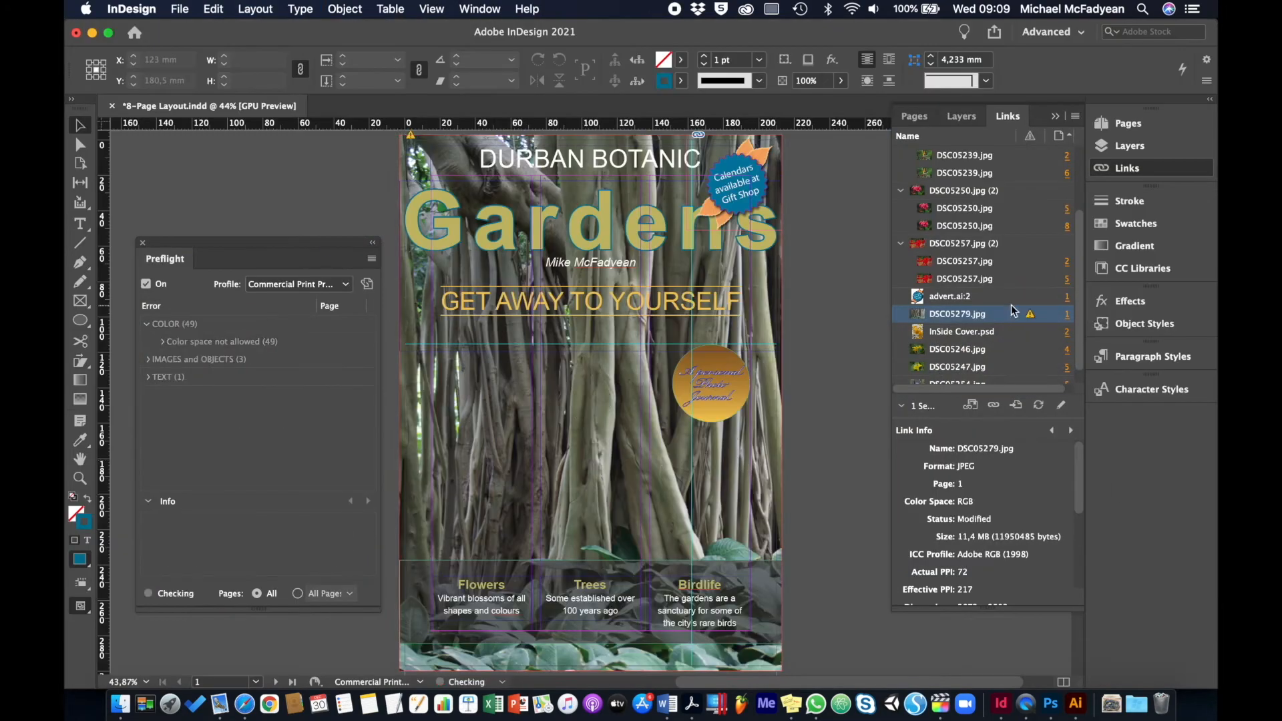
left_click(1075, 116)
left_click(972, 211)
Open the page 2 linked file InSide Cover.psd for editing in Adobe Photoshop 2021
left_click(981, 332)
left_click(1074, 116)
mouse_move(1021, 321)
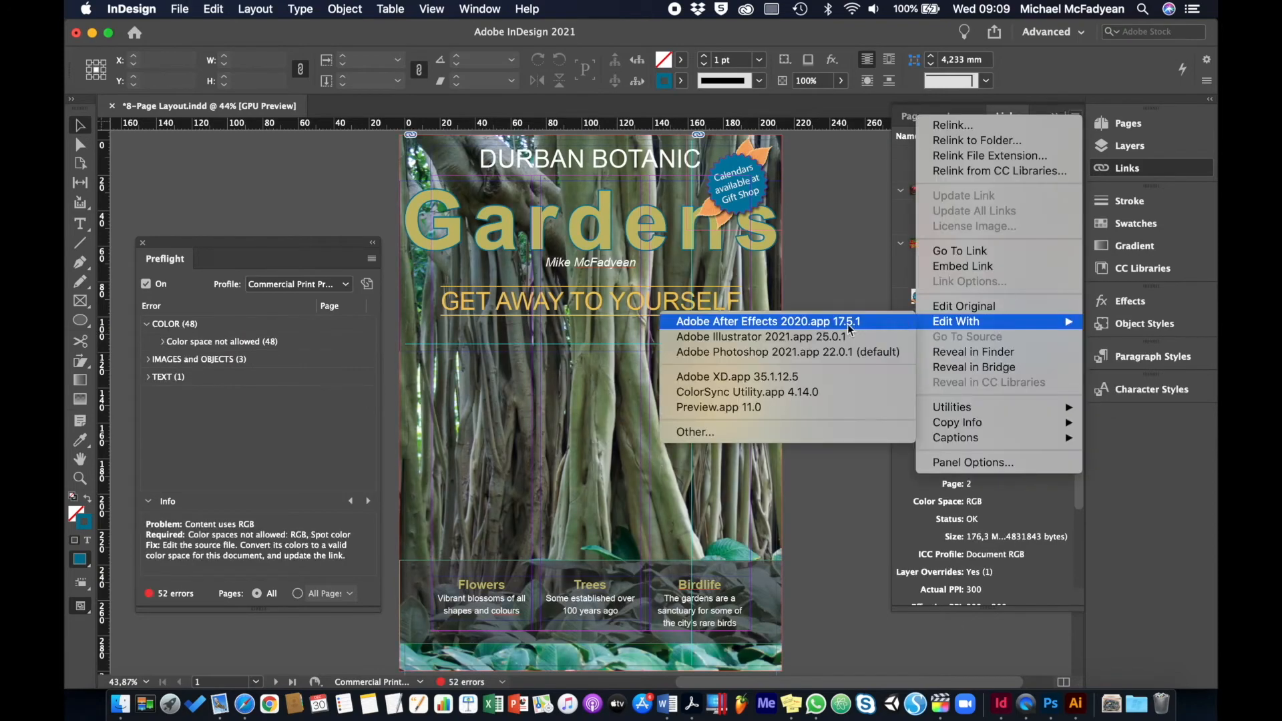
left_click(728, 339)
Convert InSide Cover.psd to CMYK Color mode without flattening the layers or rasterizing the smart objects, and save it
left_click(265, 10)
mouse_move(285, 29)
left_click(509, 115)
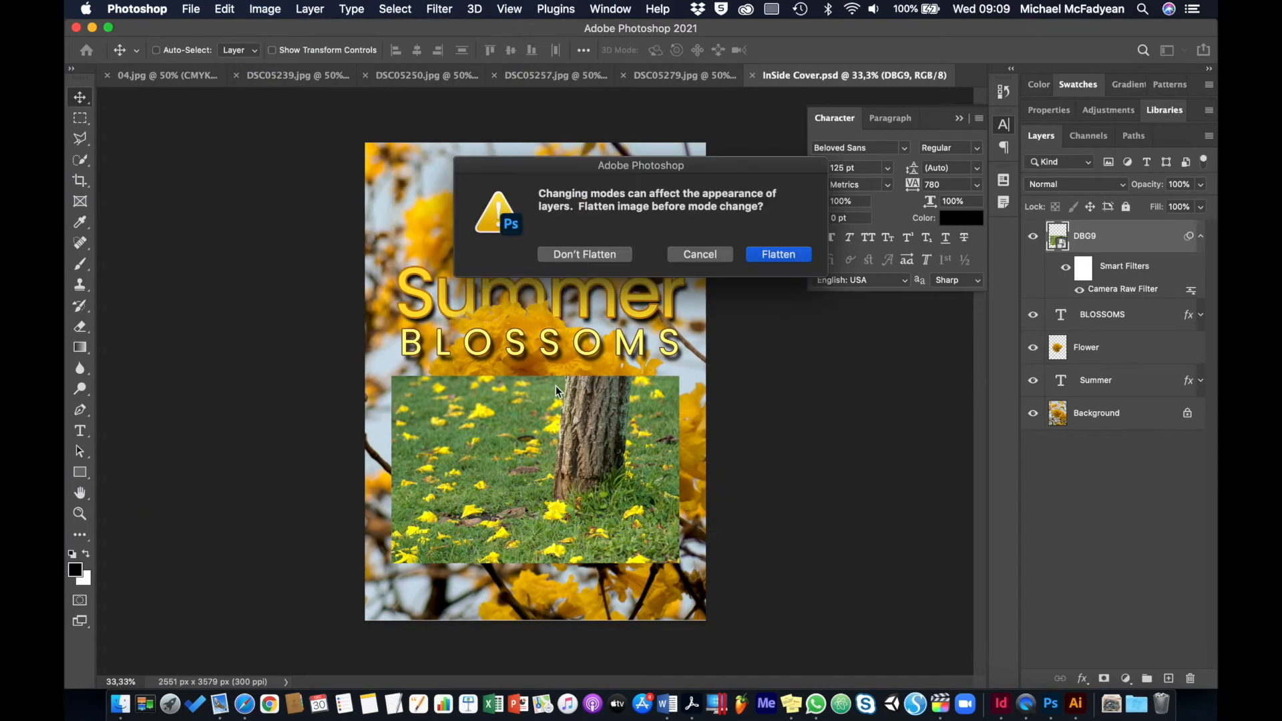
left_click(586, 253)
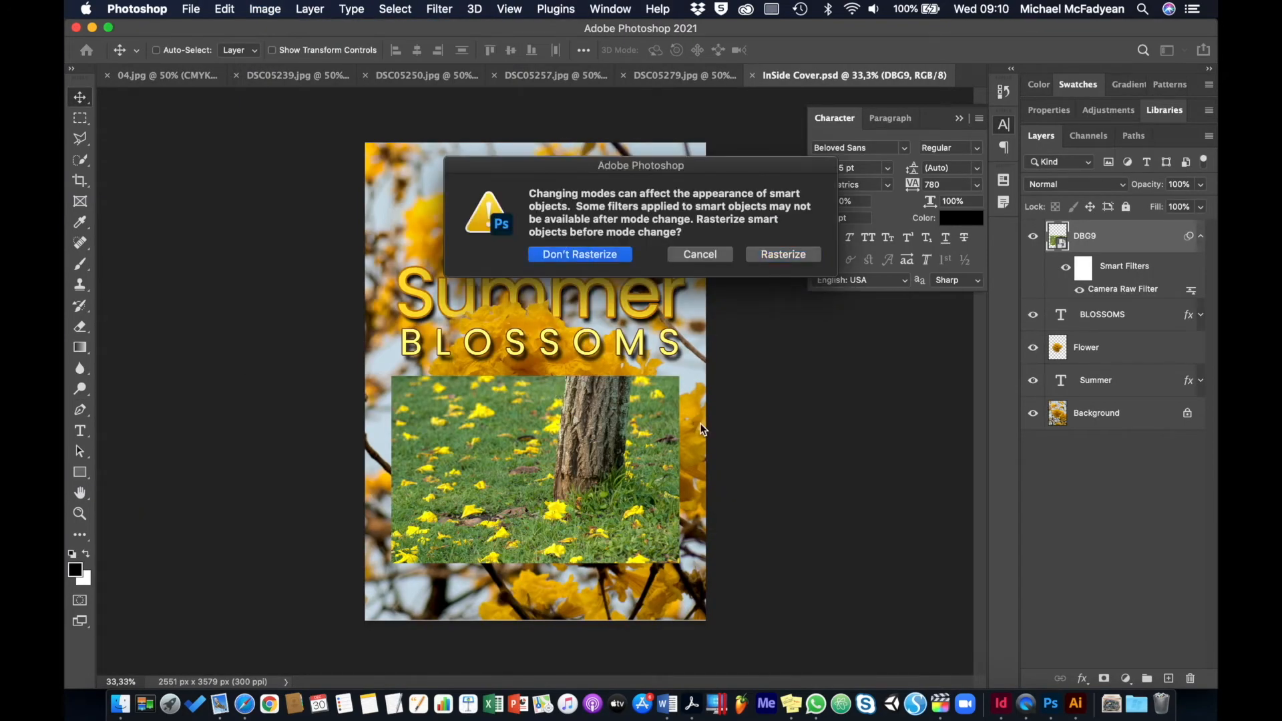
key("Return")
key("super+s")
Switch to InDesign and update all links so the converted InSide Cover.psd is refreshed in the layout
key("super+Tab")
right_click(1057, 214)
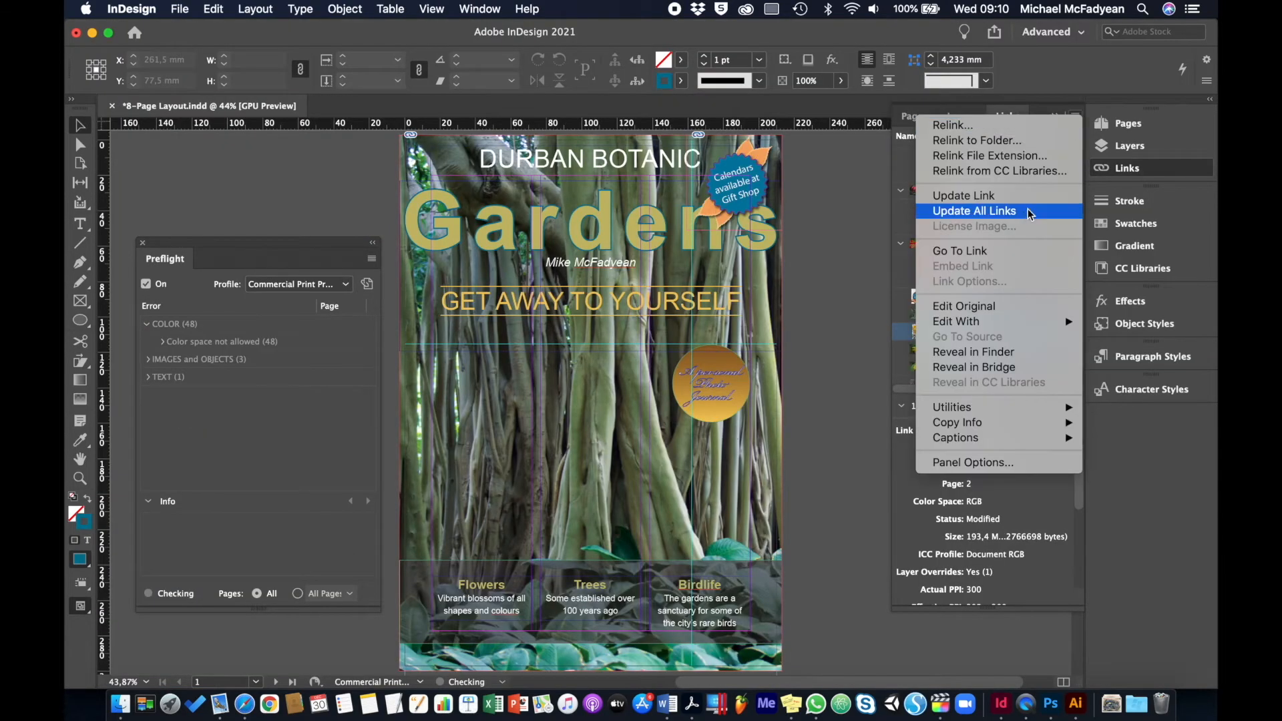
left_click(1027, 209)
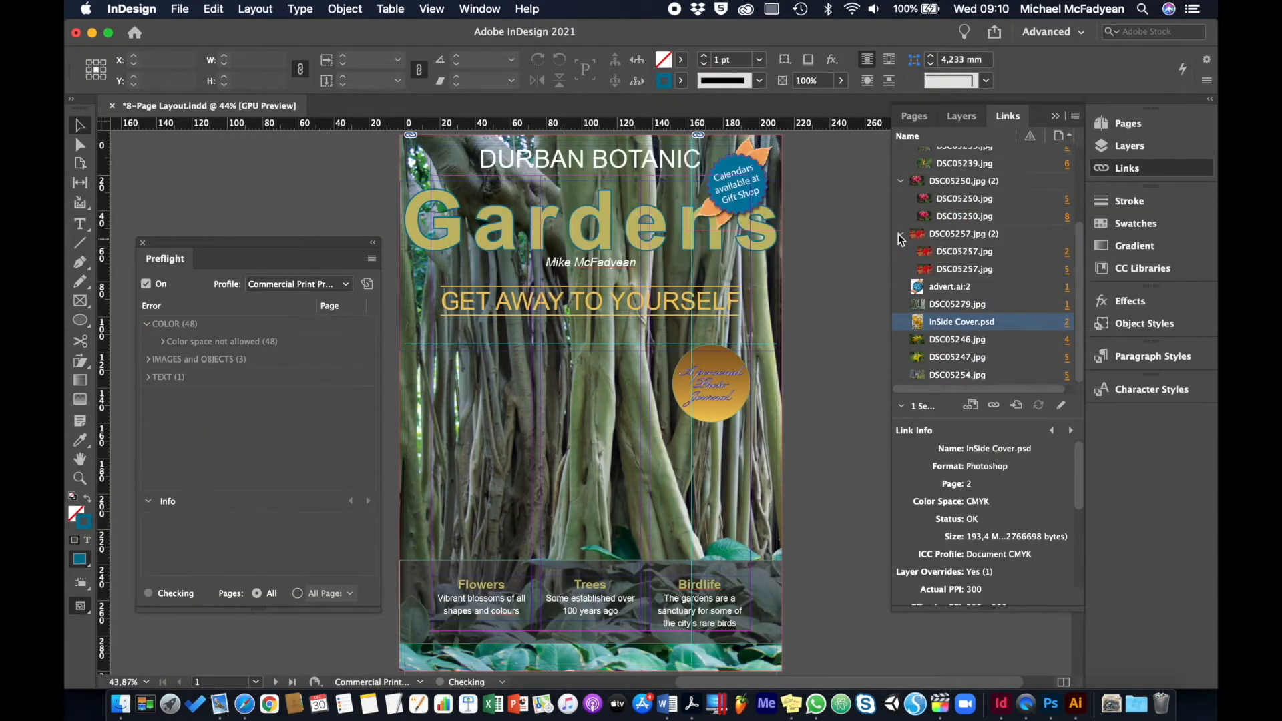
Open the page 4 linked image DSC05246.jpg for editing in Adobe Photoshop 2021
left_click(1080, 124)
mouse_move(1061, 321)
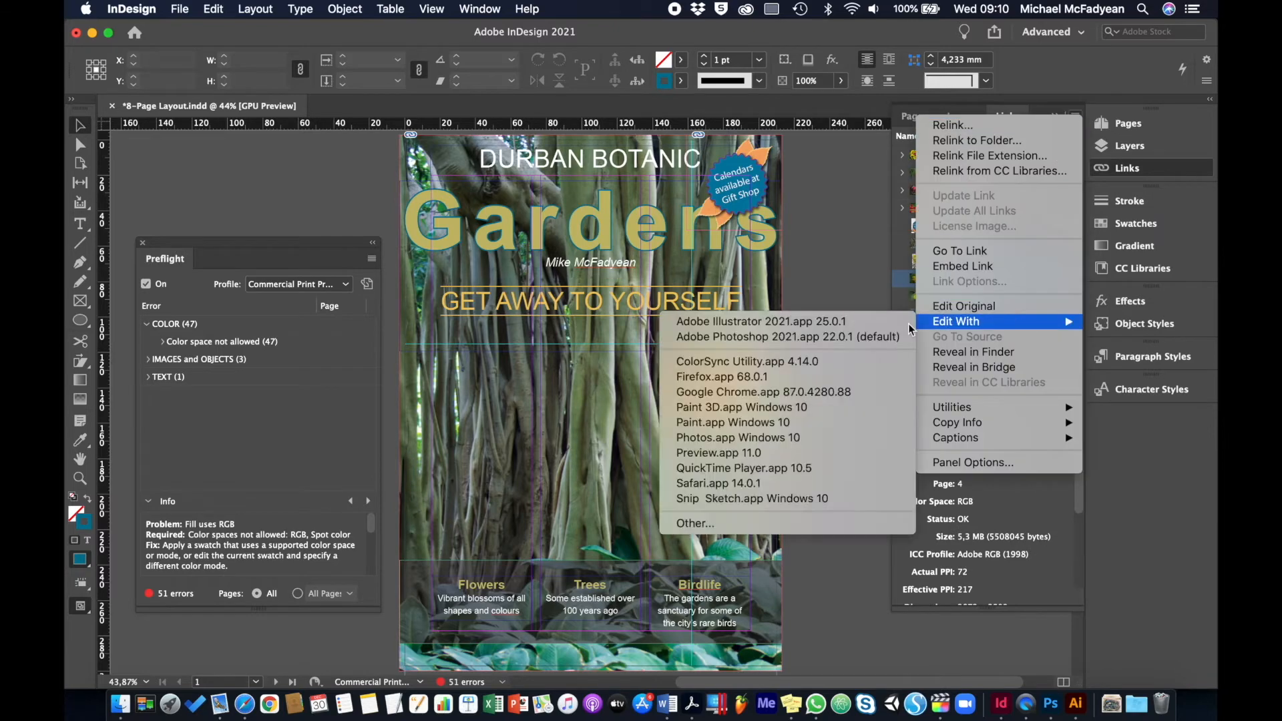
left_click(868, 333)
Convert DSC05246.jpg to CMYK Color mode and apply a Hue/Saturation adjustment
left_click(265, 9)
mouse_move(291, 52)
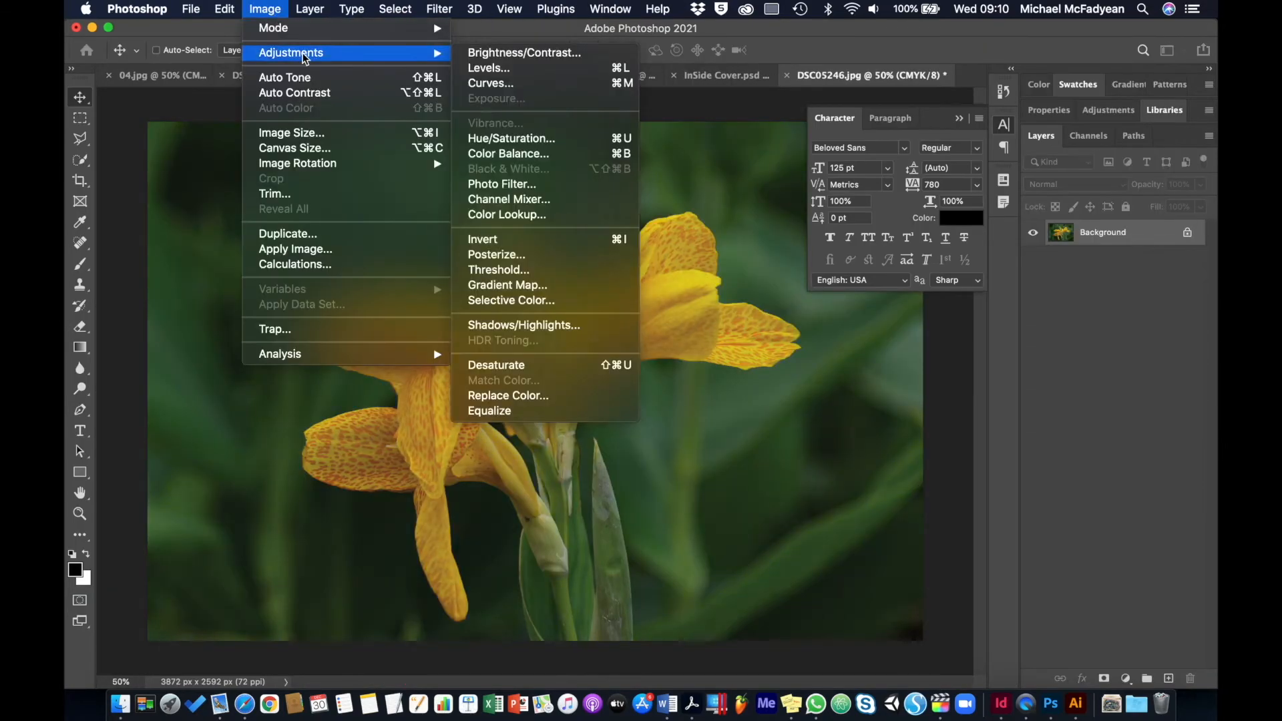
left_click(511, 138)
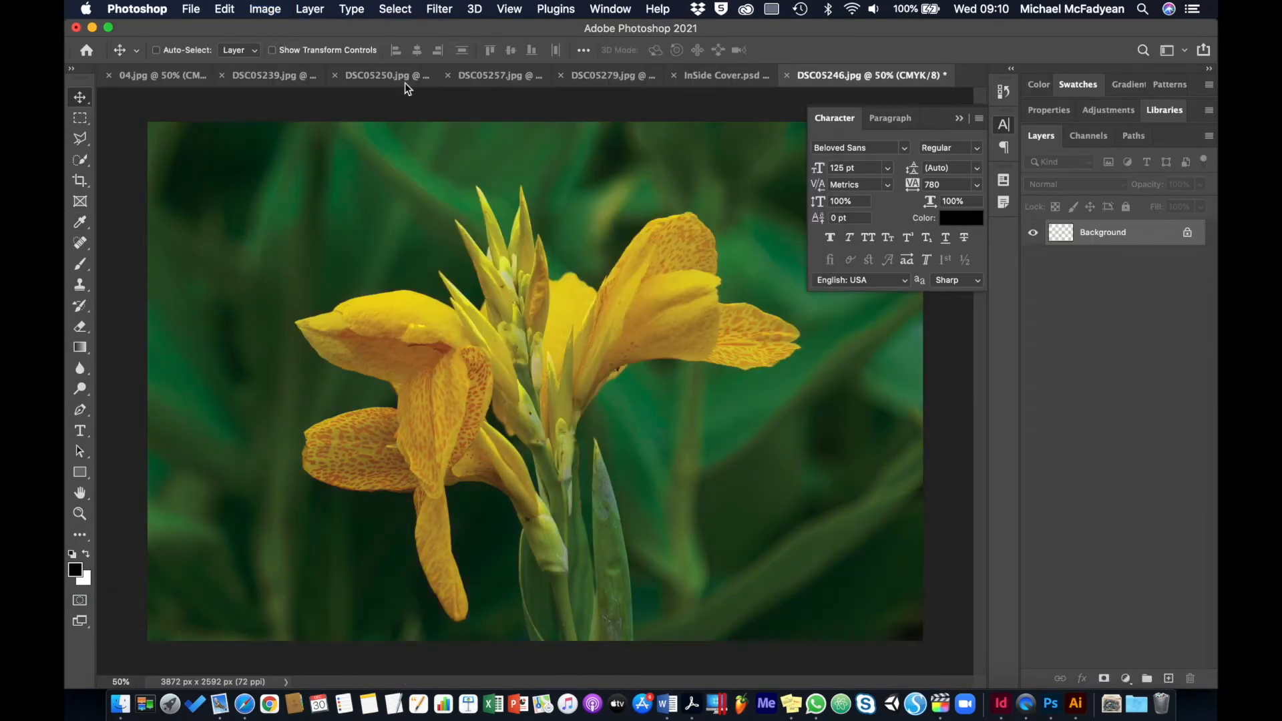
Raise the contrast of DSC05246.jpg to 37 and save the image
left_click(265, 9)
left_click(483, 54)
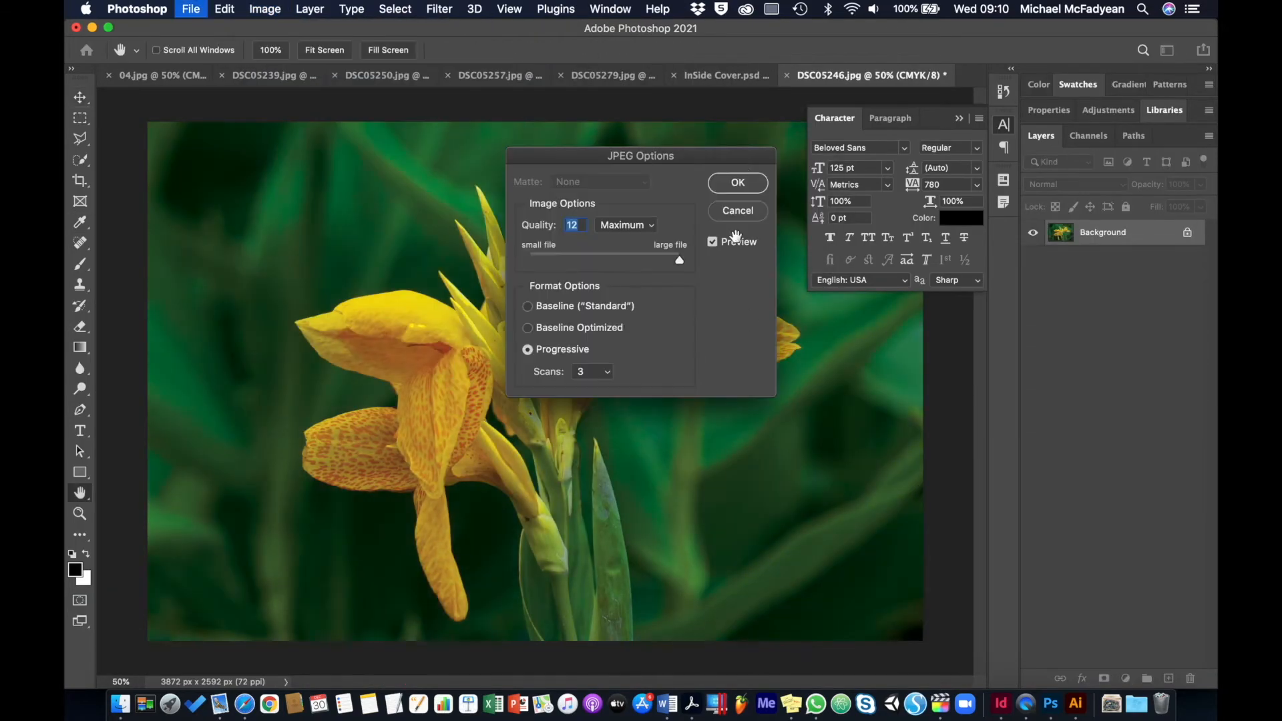
key("Return")
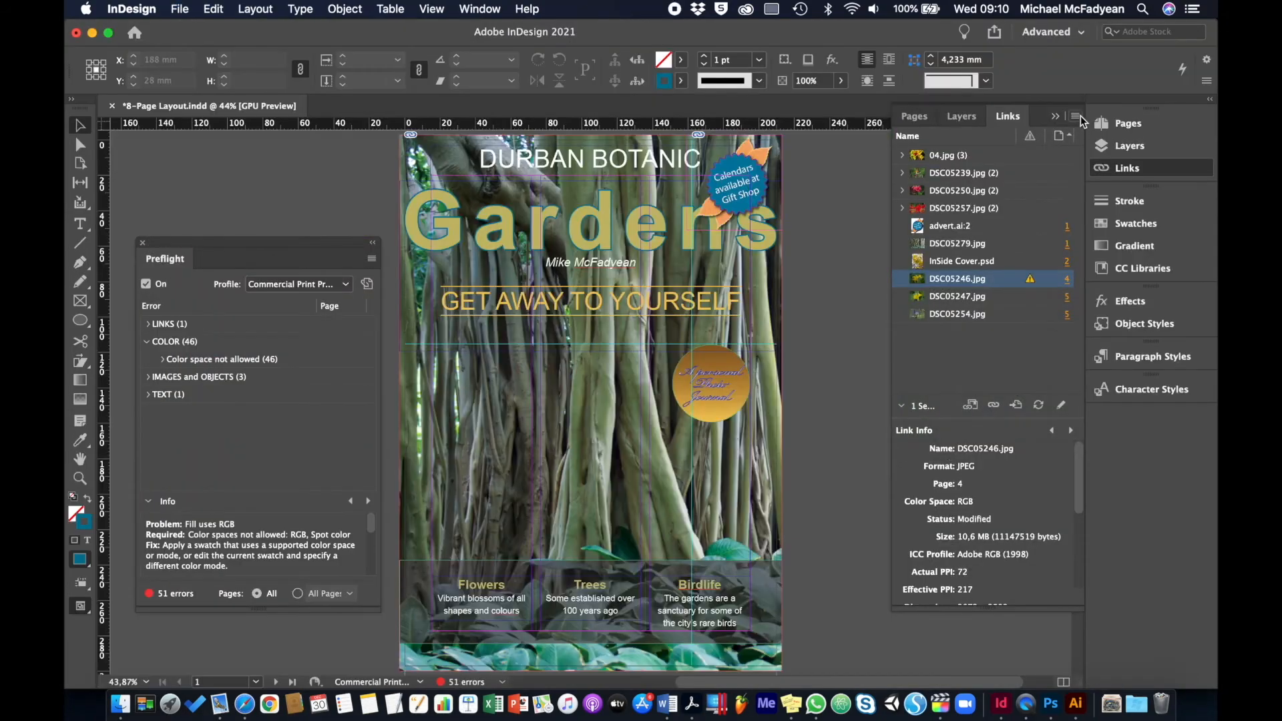
Switch to InDesign and update the link of the edited DSC05246.jpg
left_click(1079, 117)
left_click(1015, 198)
Open the page 5 yellow flower image DSC05247.jpg for editing in Photoshop and convert it to CMYK Color mode
left_click(980, 297)
left_click(1076, 118)
mouse_move(1019, 321)
left_click(868, 334)
left_click(265, 8)
mouse_move(422, 31)
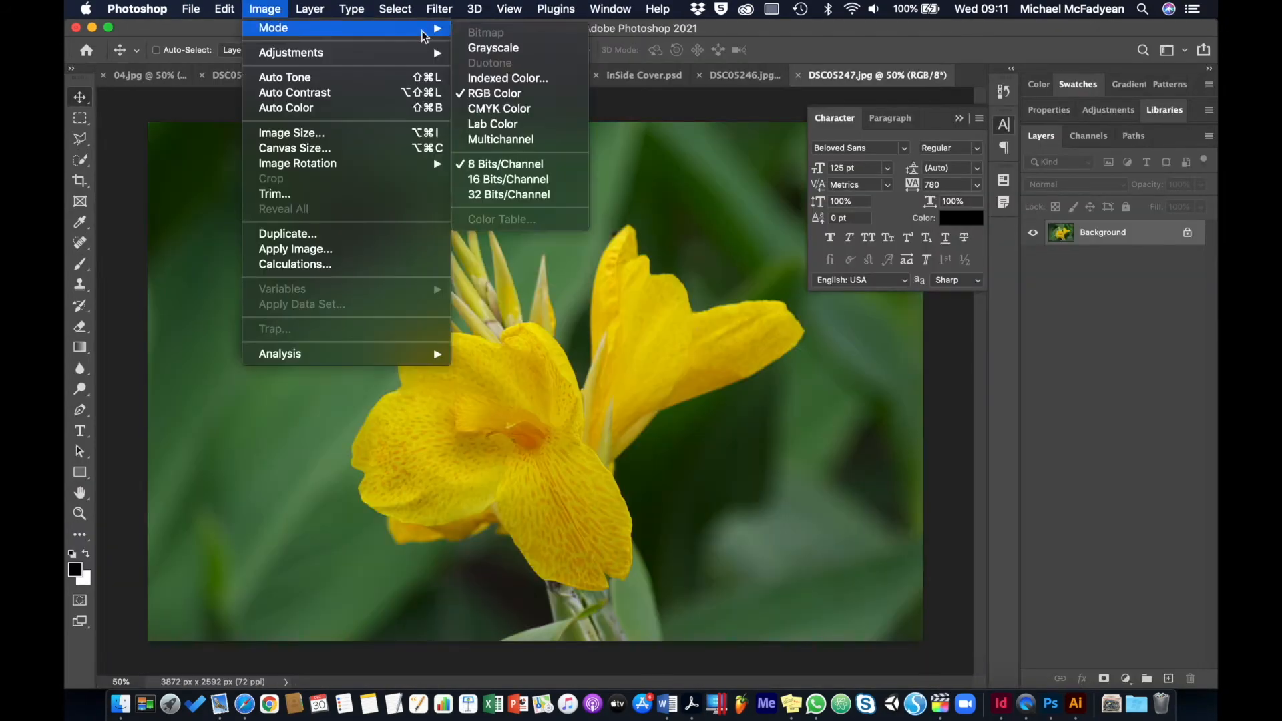
left_click(501, 109)
Boost the saturation of DSC05247.jpg with a Hue/Saturation adjustment
left_click(265, 9)
mouse_move(399, 54)
left_click(494, 138)
left_click_drag(604, 292, 649, 271)
left_click(782, 176)
Apply a Brightness/Contrast adjustment to DSC05247.jpg, then close and save it as a Progressive JPEG at quality 12 with 3 scans
left_click(265, 8)
mouse_move(297, 53)
left_click(491, 53)
left_click(732, 217)
key("super+w")
left_click(772, 254)
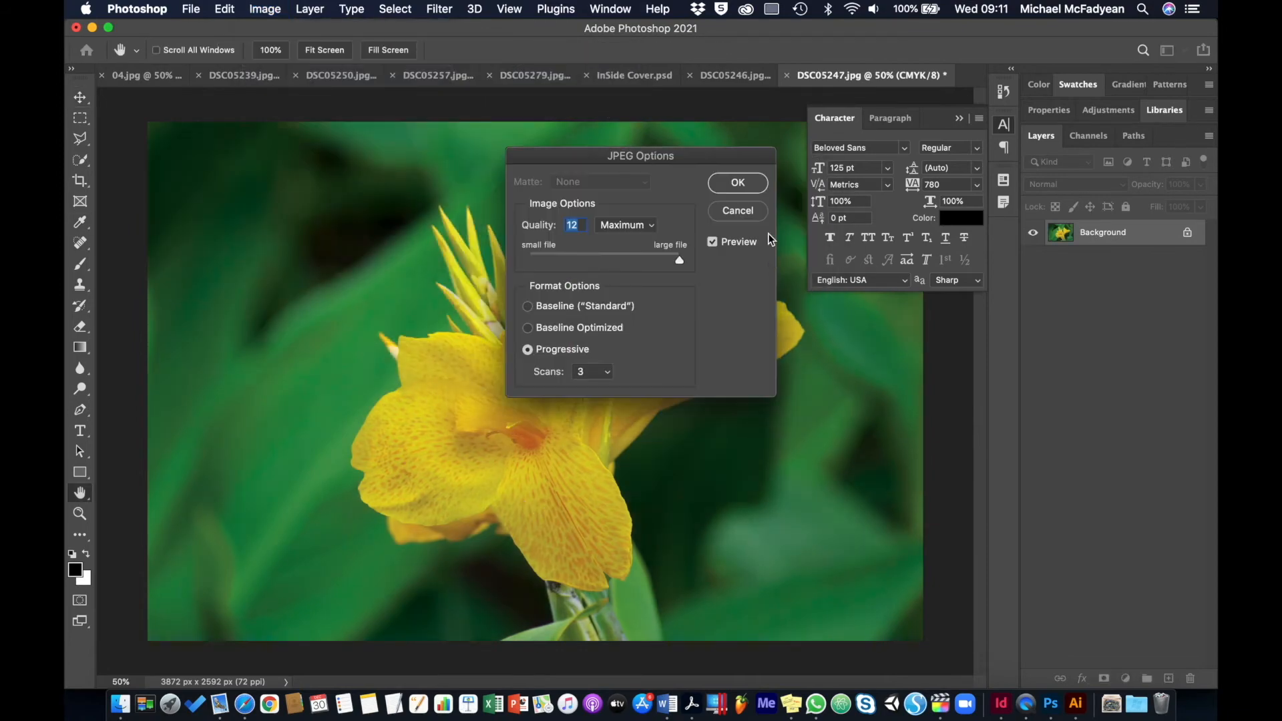
left_click(735, 182)
Switch to InDesign and update the link of the edited DSC05247.jpg
key("super+Tab")
left_click(1078, 119)
left_click(1017, 198)
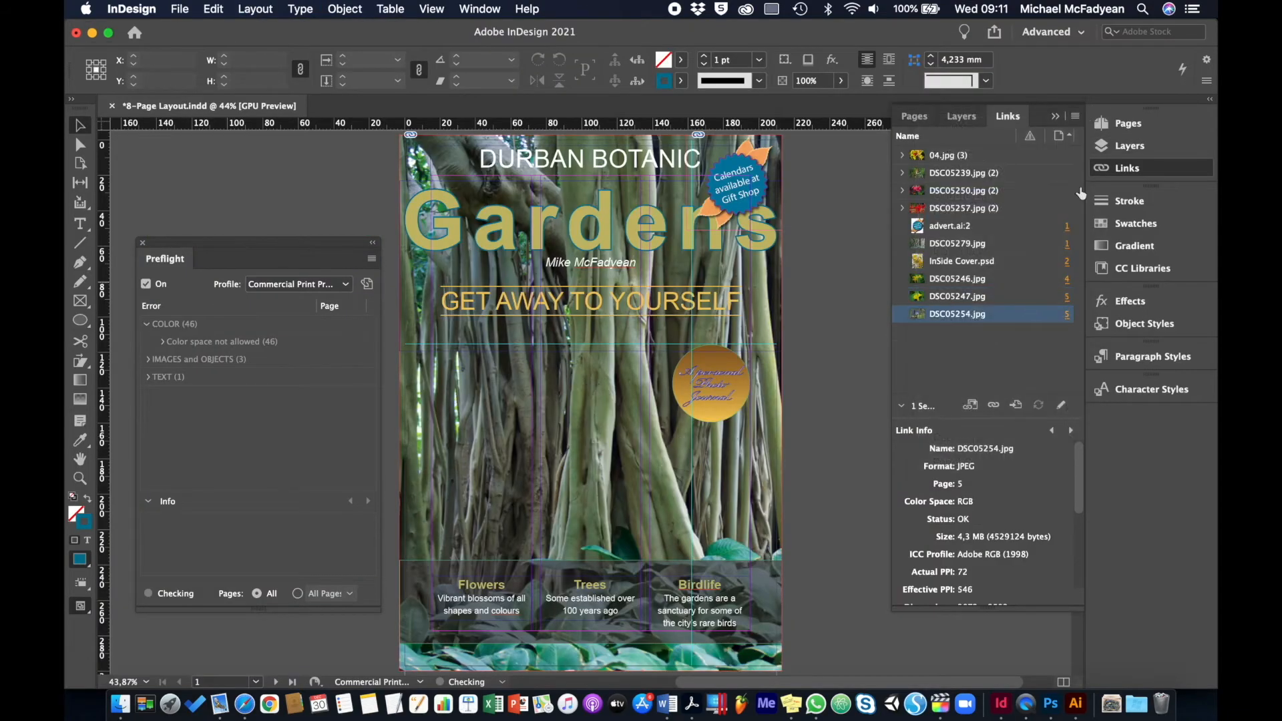
Open the page 5 water lily image DSC05254.jpg for editing in Photoshop and convert it to CMYK Color mode
left_click(1077, 119)
left_click(801, 336)
left_click(478, 109)
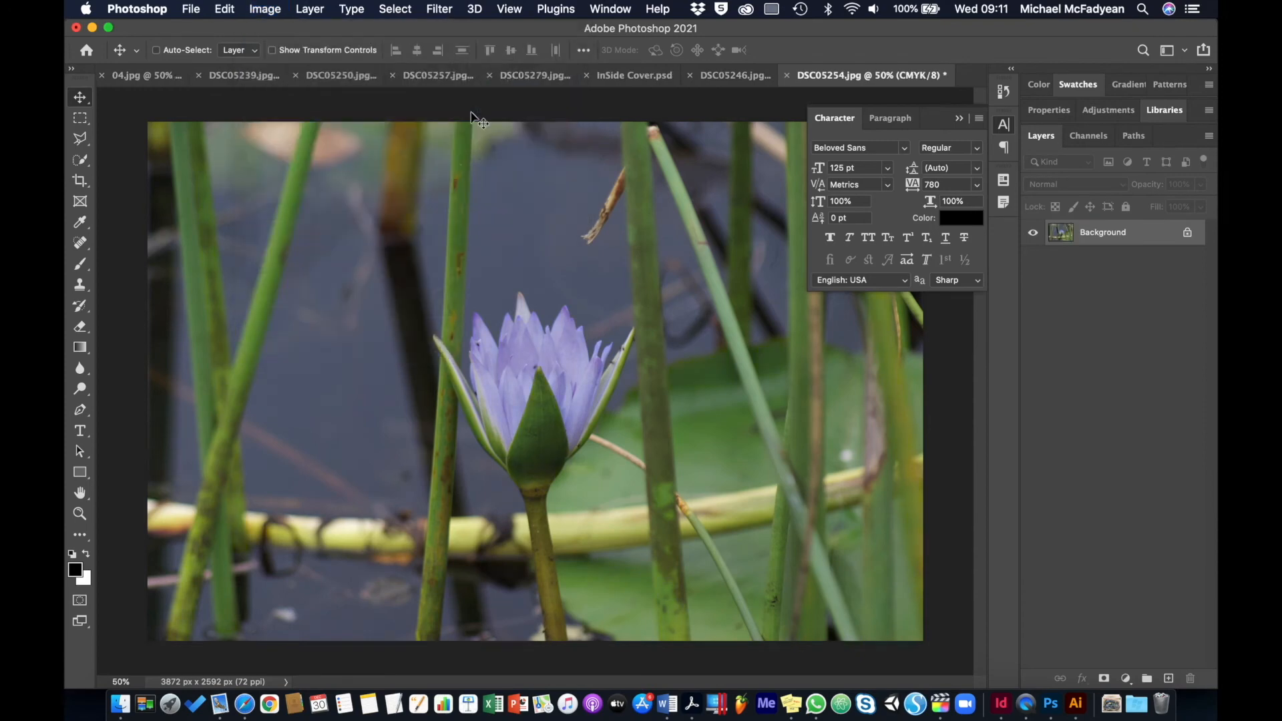
Boost the saturation of DSC05254.jpg with a Hue/Saturation adjustment
left_click(266, 10)
mouse_move(293, 53)
left_click(512, 138)
left_click_drag(602, 291, 624, 267)
left_click(784, 176)
Apply a Brightness/Contrast adjustment to DSC05254.jpg and save the JPEG
left_click(267, 9)
left_click(507, 53)
left_click(733, 215)
key("super+s")
left_click(731, 181)
Close the edited link images that are still open in Photoshop
key("super+w")
left_click(742, 255)
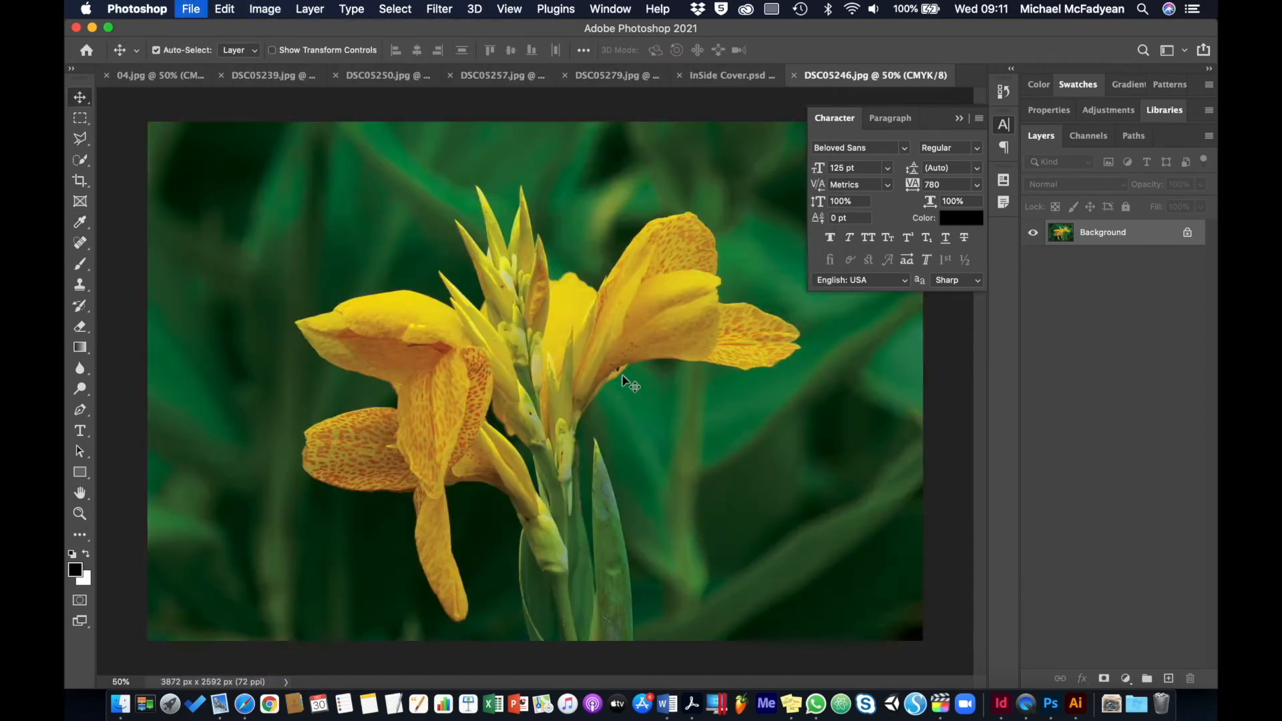
key("super+w")
key("super+w")
key("super+w")
key("super+w")
key("super+w")
key("super+w")
key("super+w")
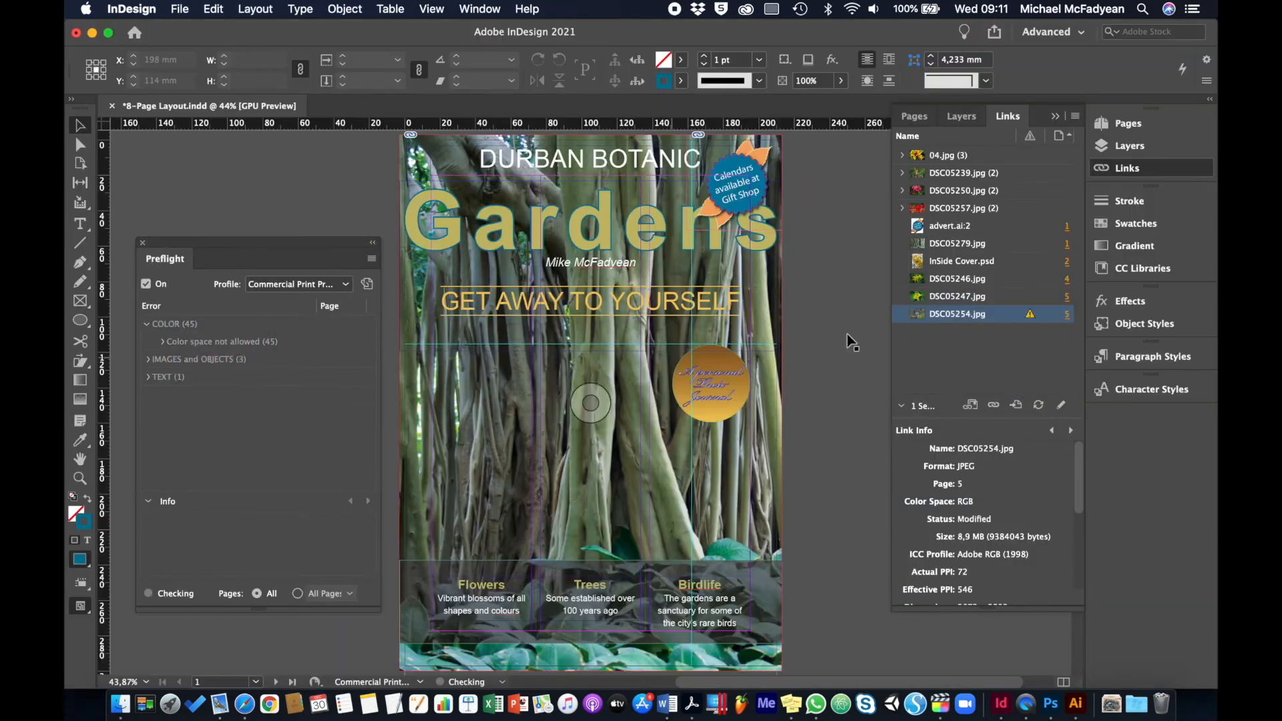
Update the modified DSC05254.jpg link in the InDesign layout
left_click(1075, 115)
left_click(1045, 208)
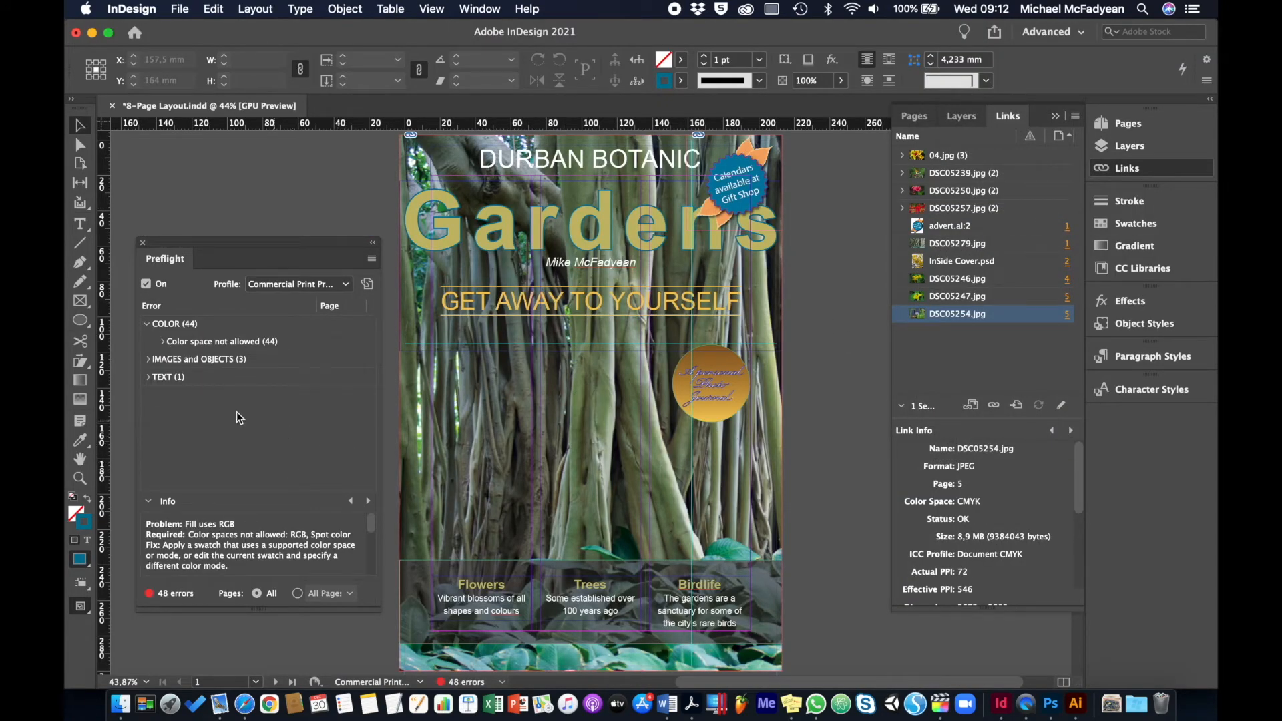
Examine the preflight color space error for the 'Birdlife' text on page 1 and display the document's swatches
left_click(162, 342)
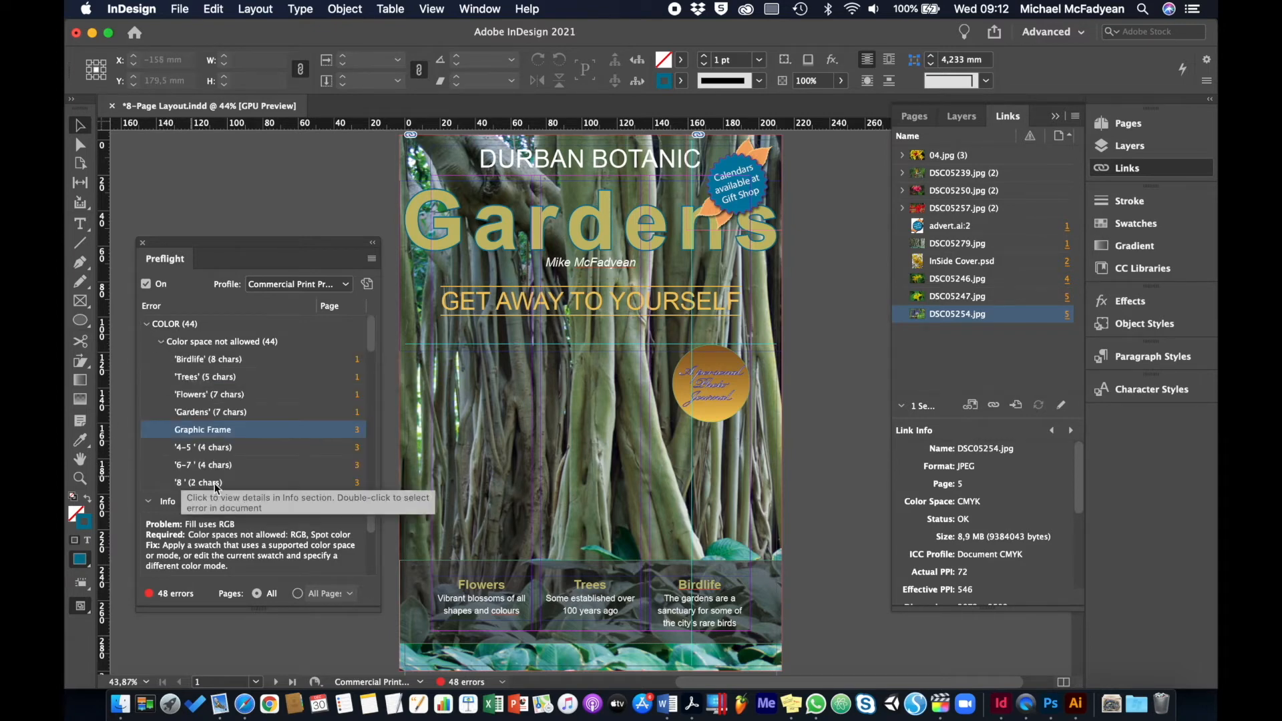
left_click(217, 360)
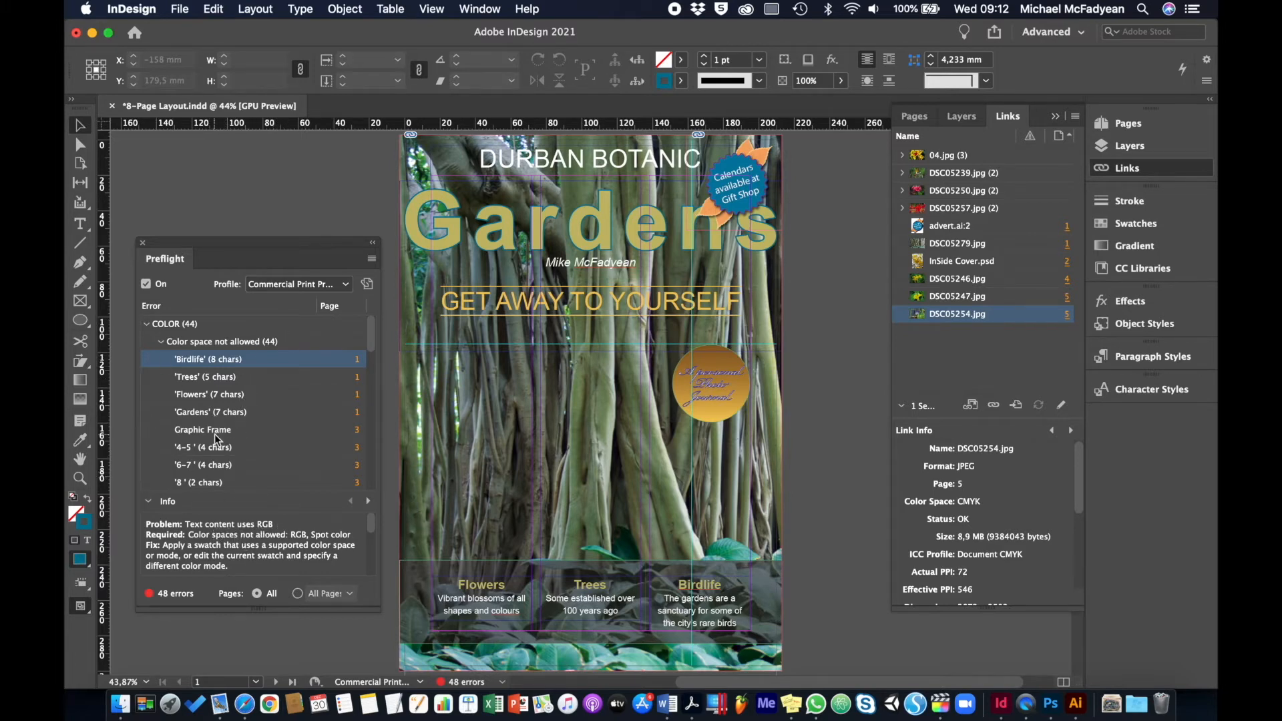
left_click(824, 282)
left_click(1114, 225)
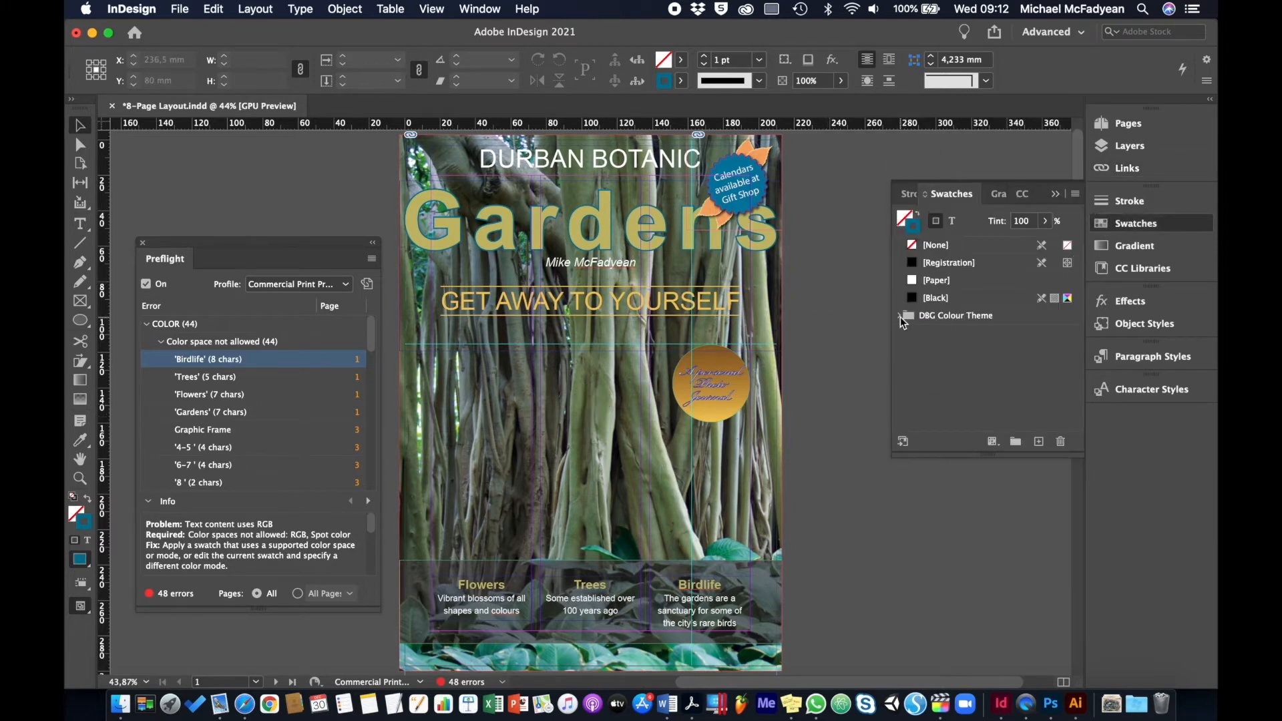
Expand the DBG Colour Theme swatch group and turn on the Separations view in Separations Preview
left_click(899, 315)
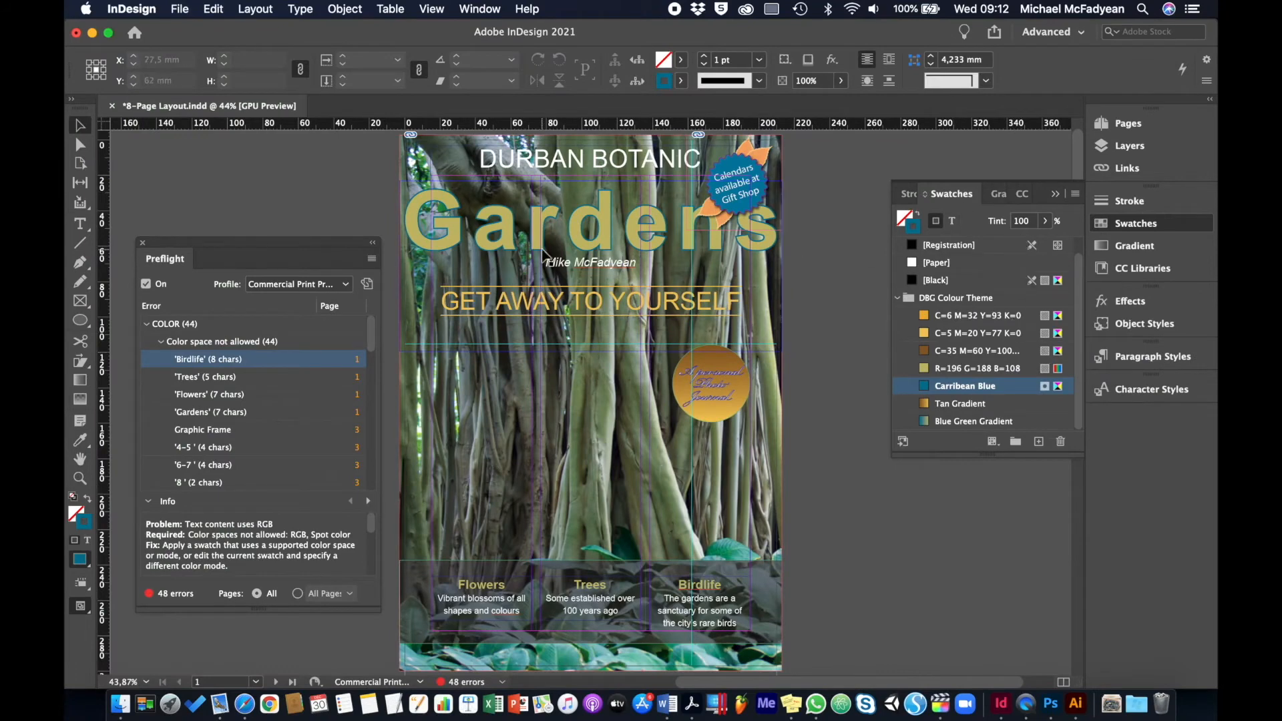
left_click(479, 9)
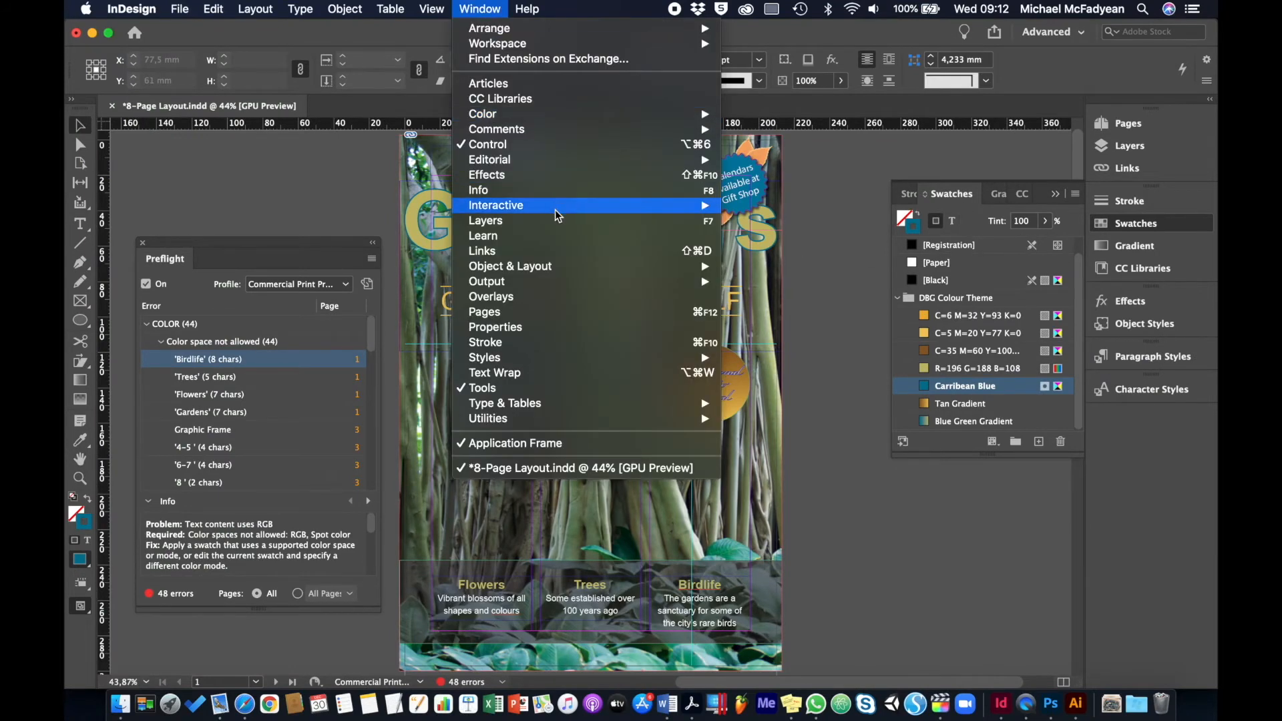
mouse_move(570, 285)
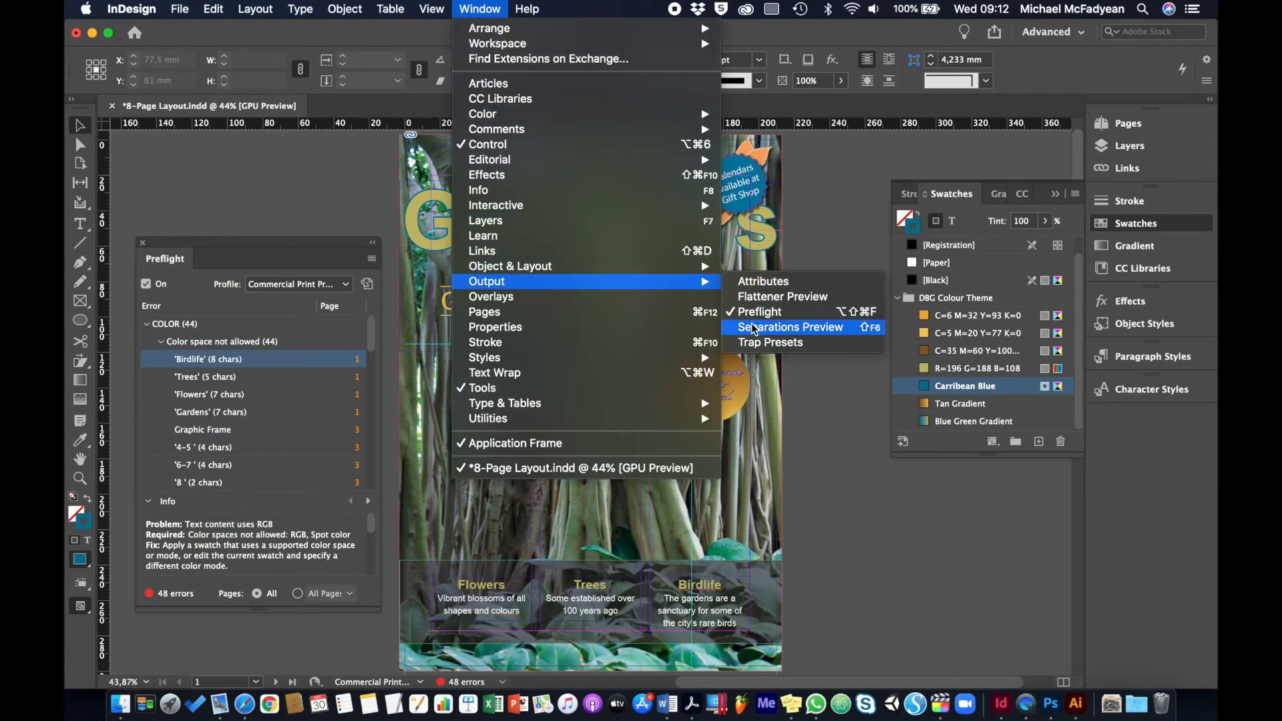
left_click(790, 327)
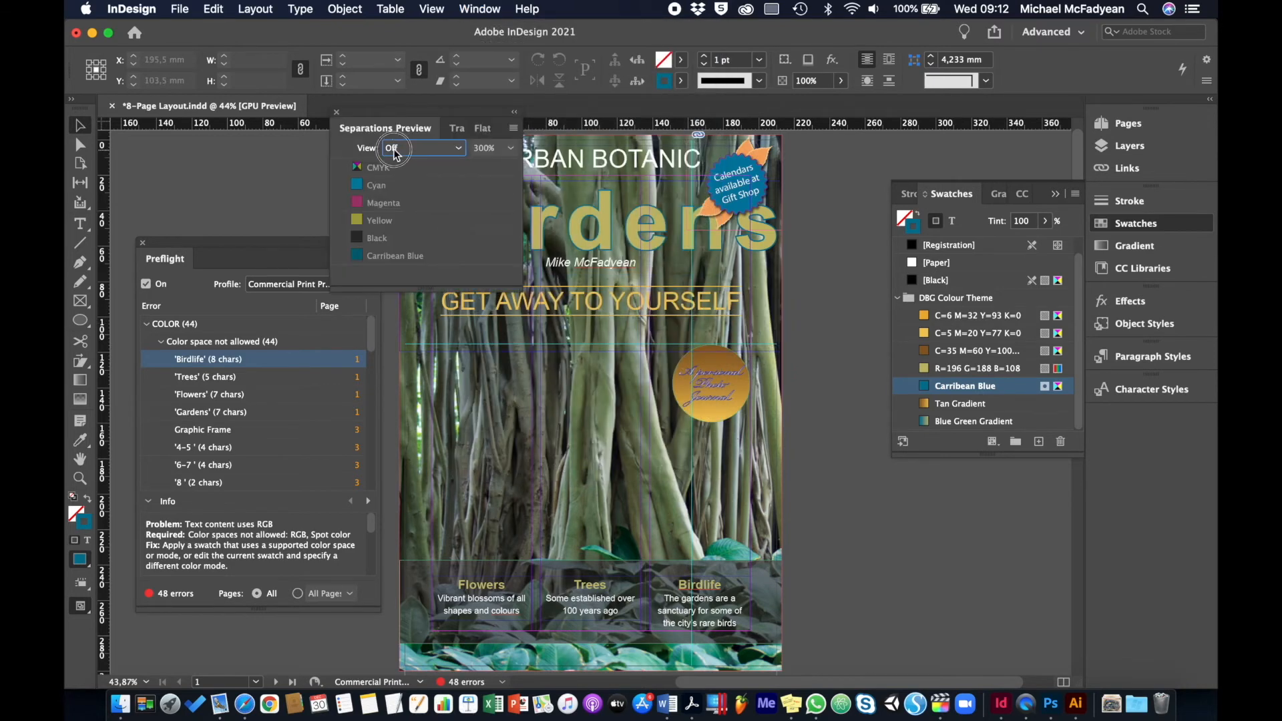
left_click(394, 151)
left_click(408, 184)
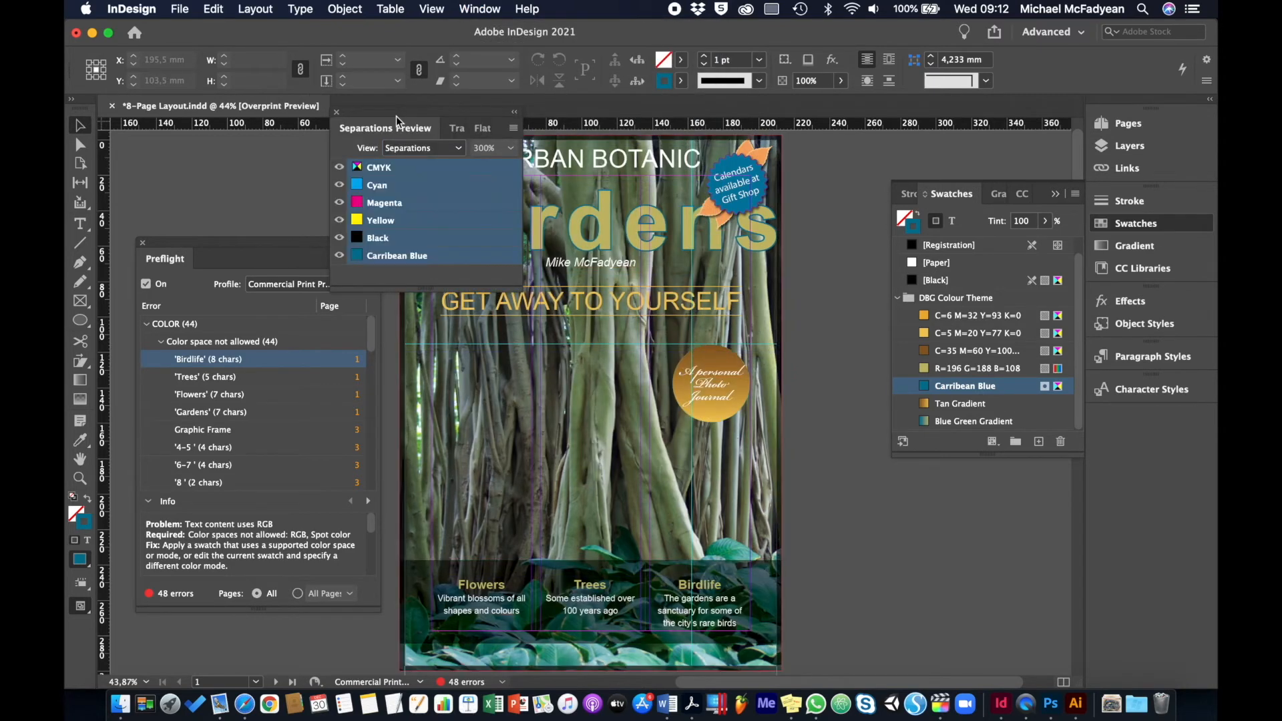
left_click_drag(395, 117, 237, 191)
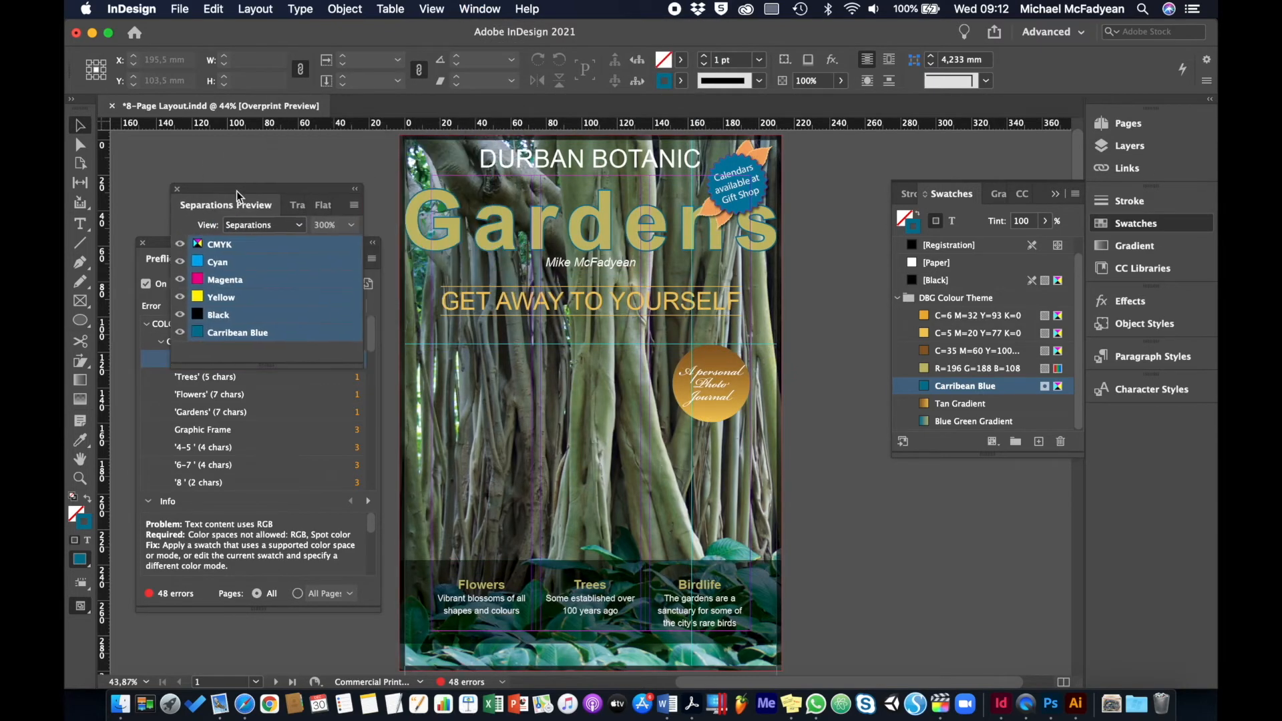
Isolate the Carribean Blue plate by hiding the CMYK plates, and show all plates again
left_click(181, 244)
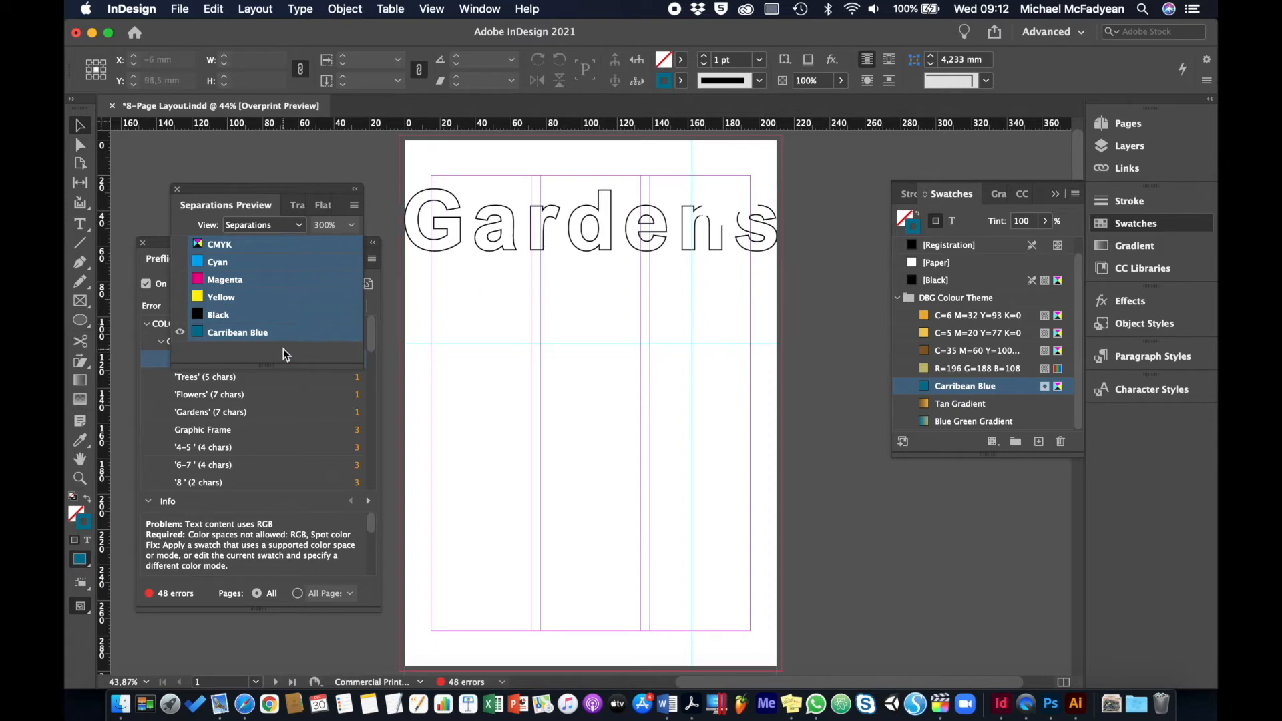
left_click(247, 225)
left_click(247, 224)
left_click(181, 245)
Change the Carribean Blue swatch's color type from Spot to Process
double_click(1008, 387)
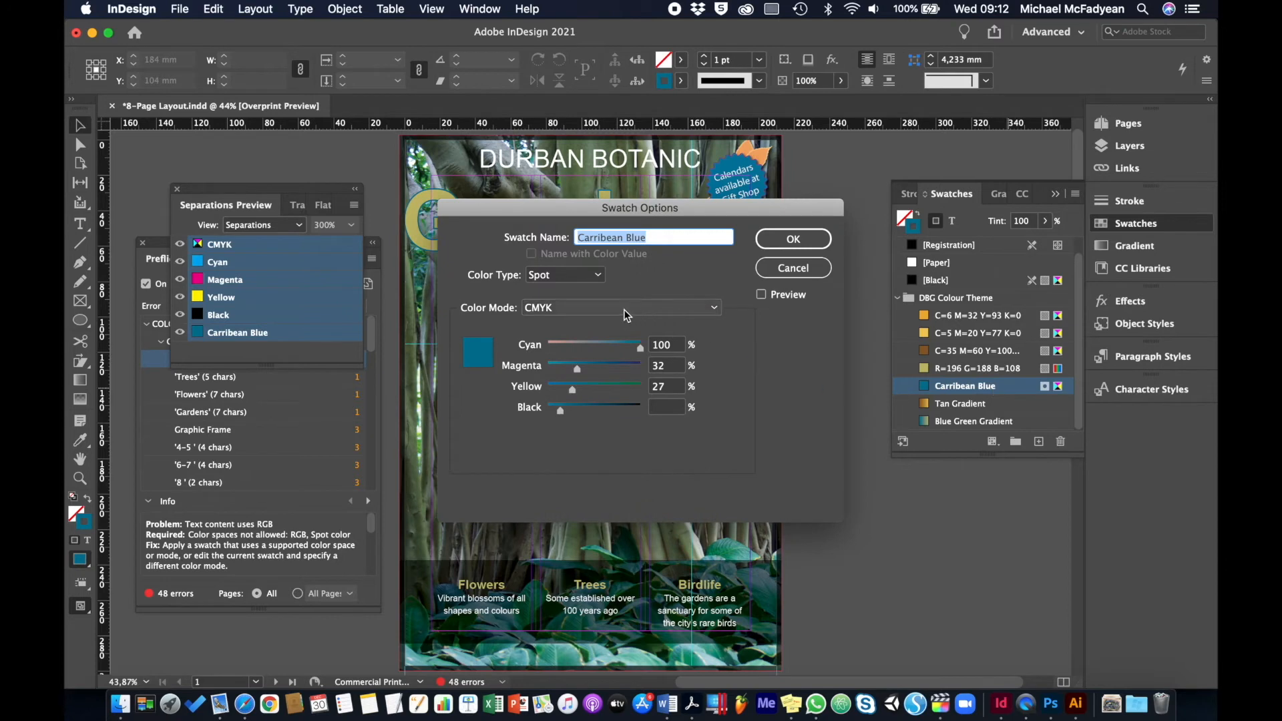
left_click(586, 275)
left_click(593, 291)
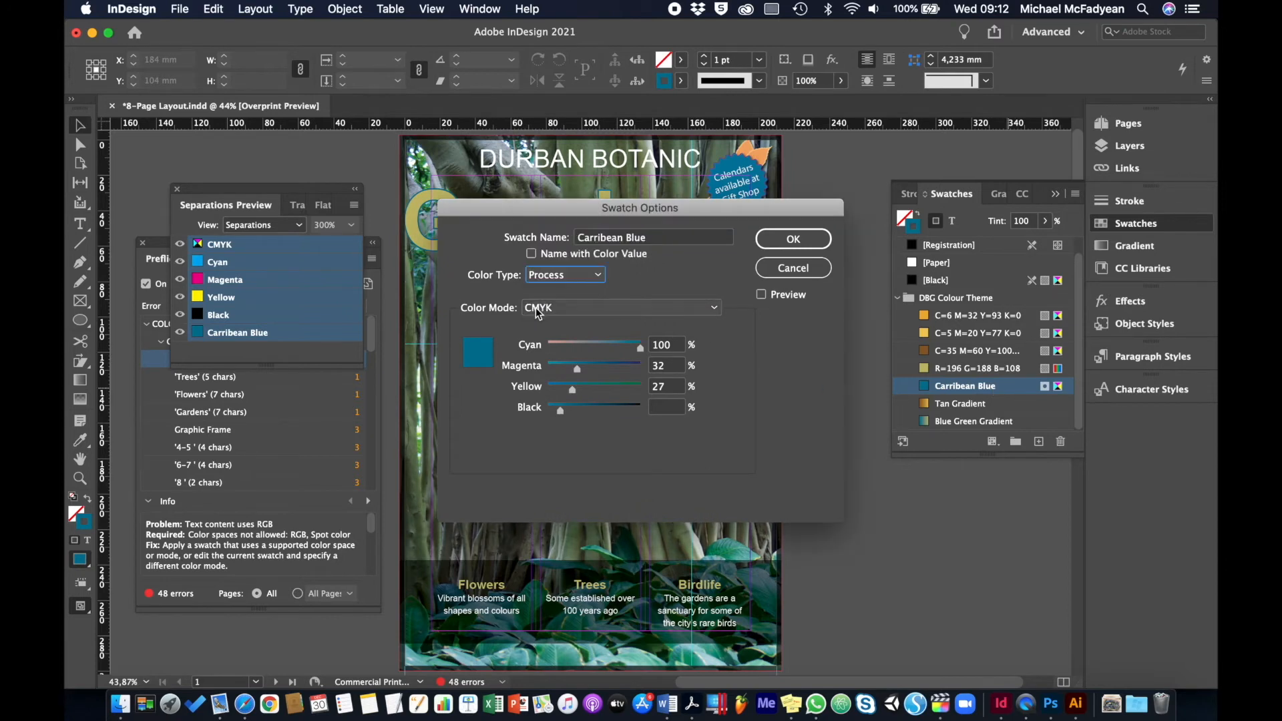
left_click(786, 243)
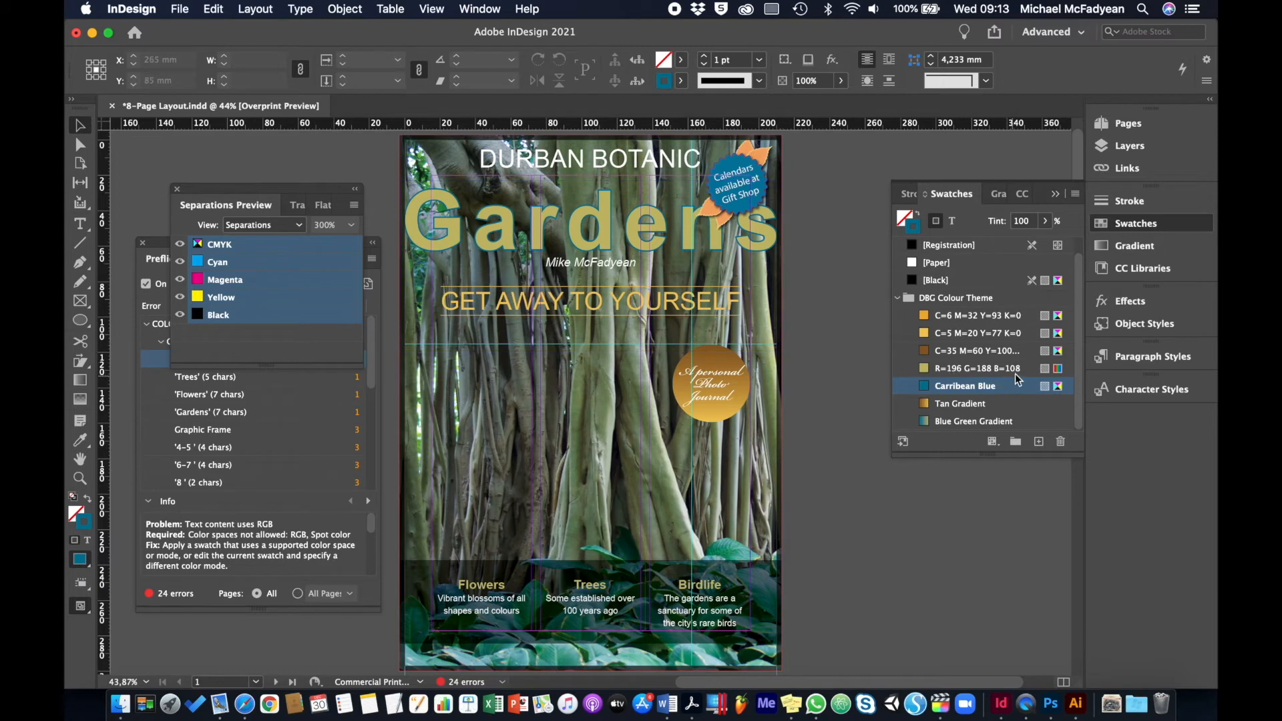
Convert the R=196 G=188 B=108 swatch to CMYK color mode and close the separations preview
double_click(925, 368)
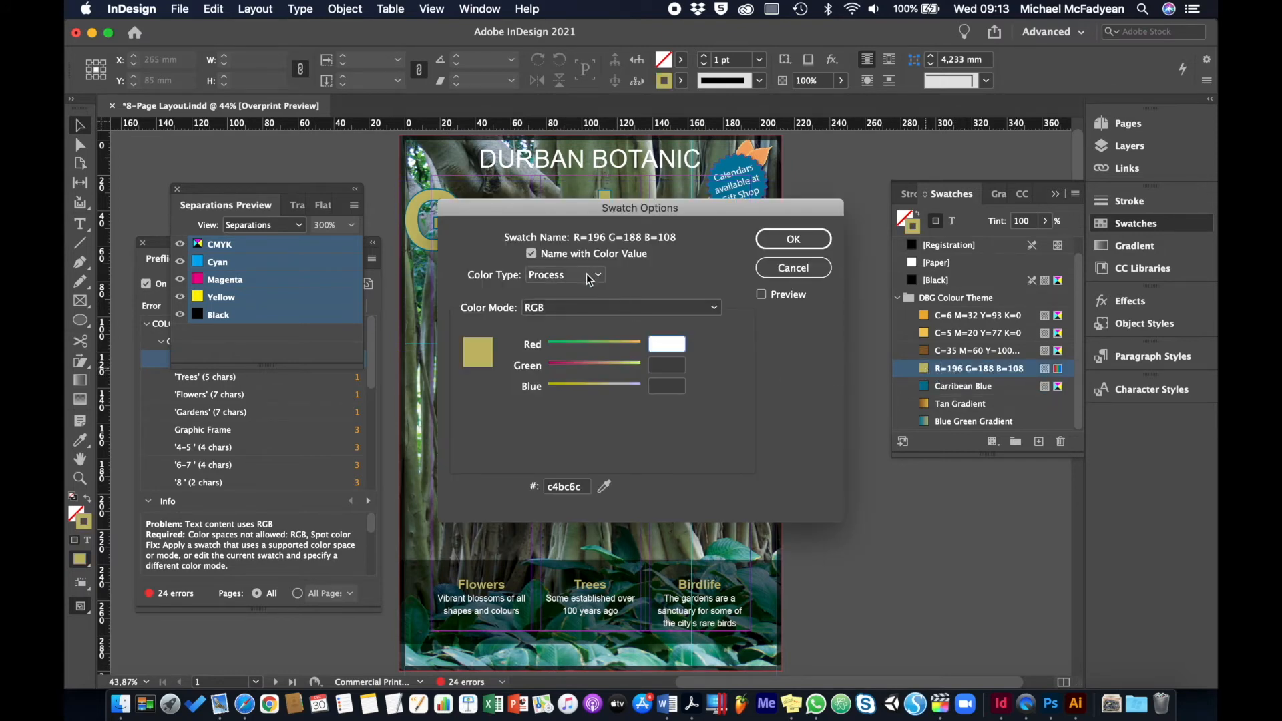
left_click(583, 307)
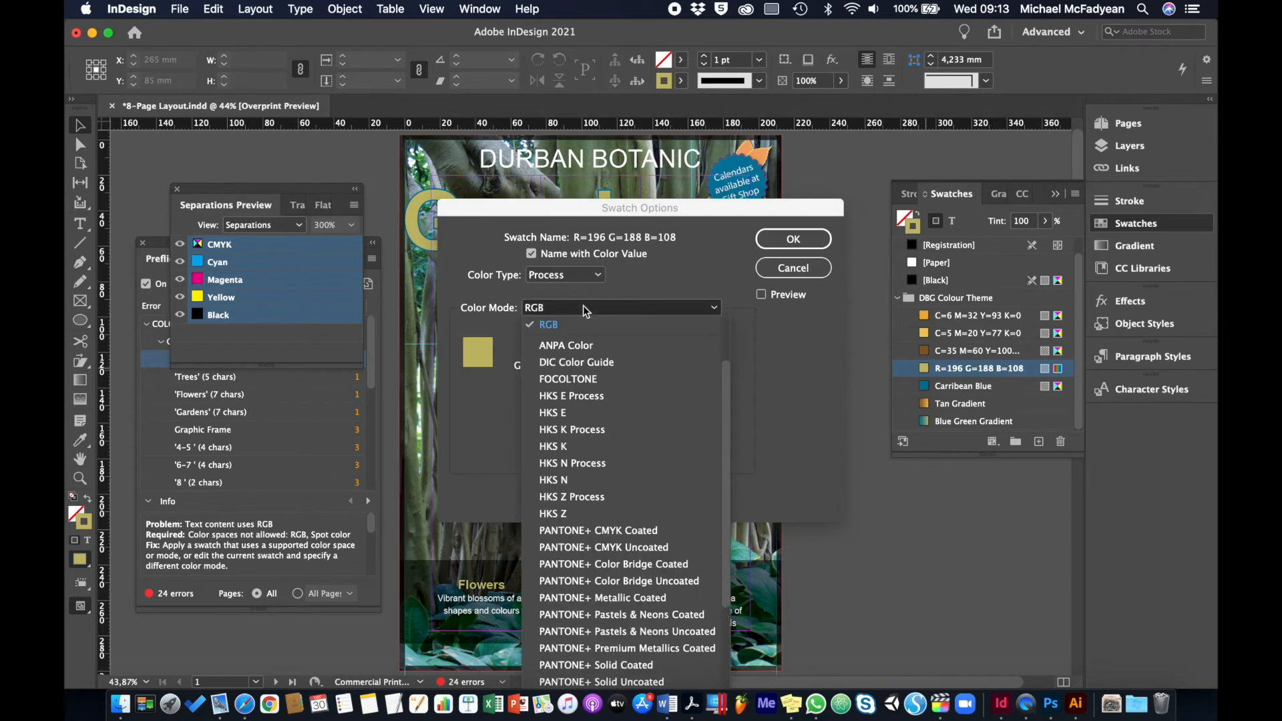
key("Up")
key("Up")
key("Return")
left_click(582, 307)
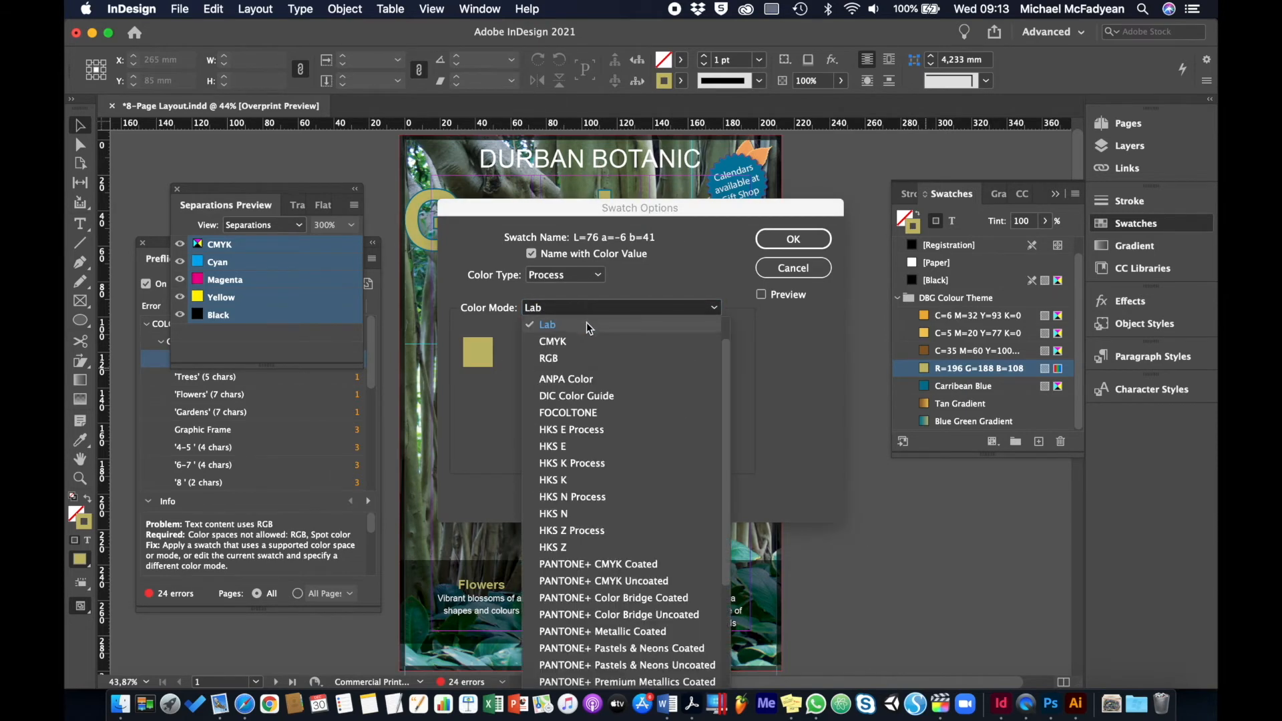
left_click(583, 342)
left_click(781, 245)
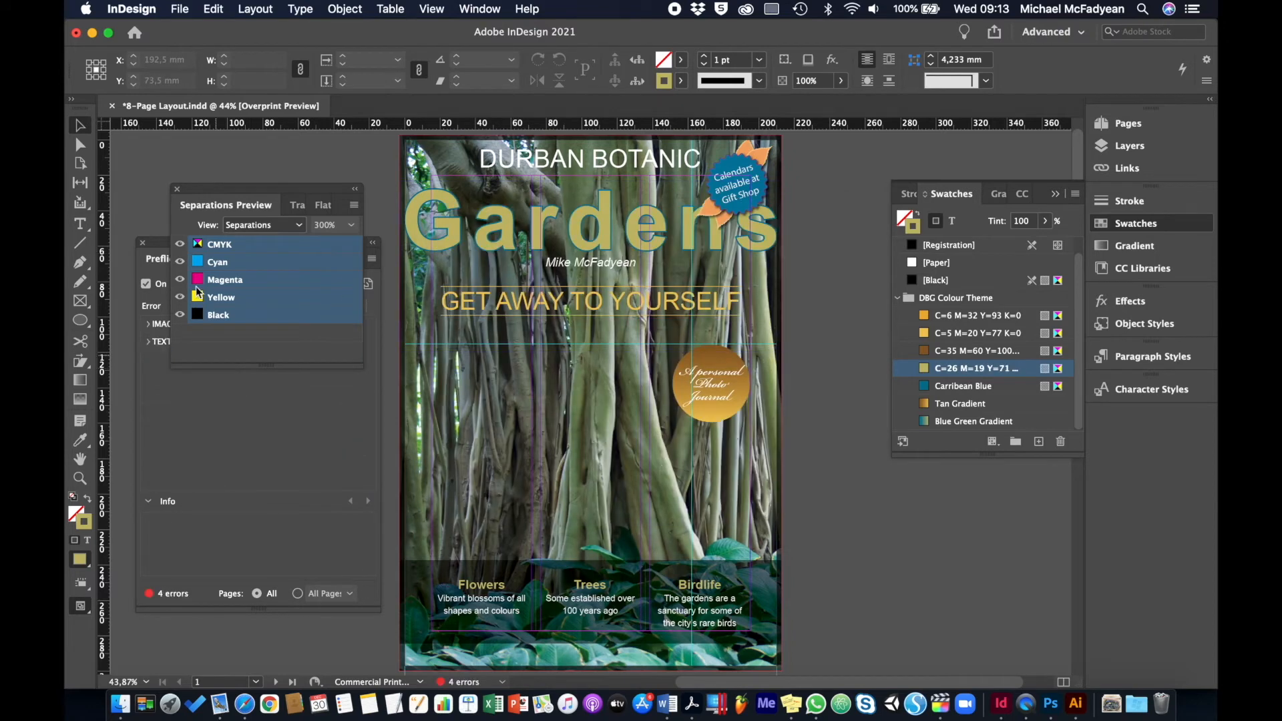
left_click(177, 190)
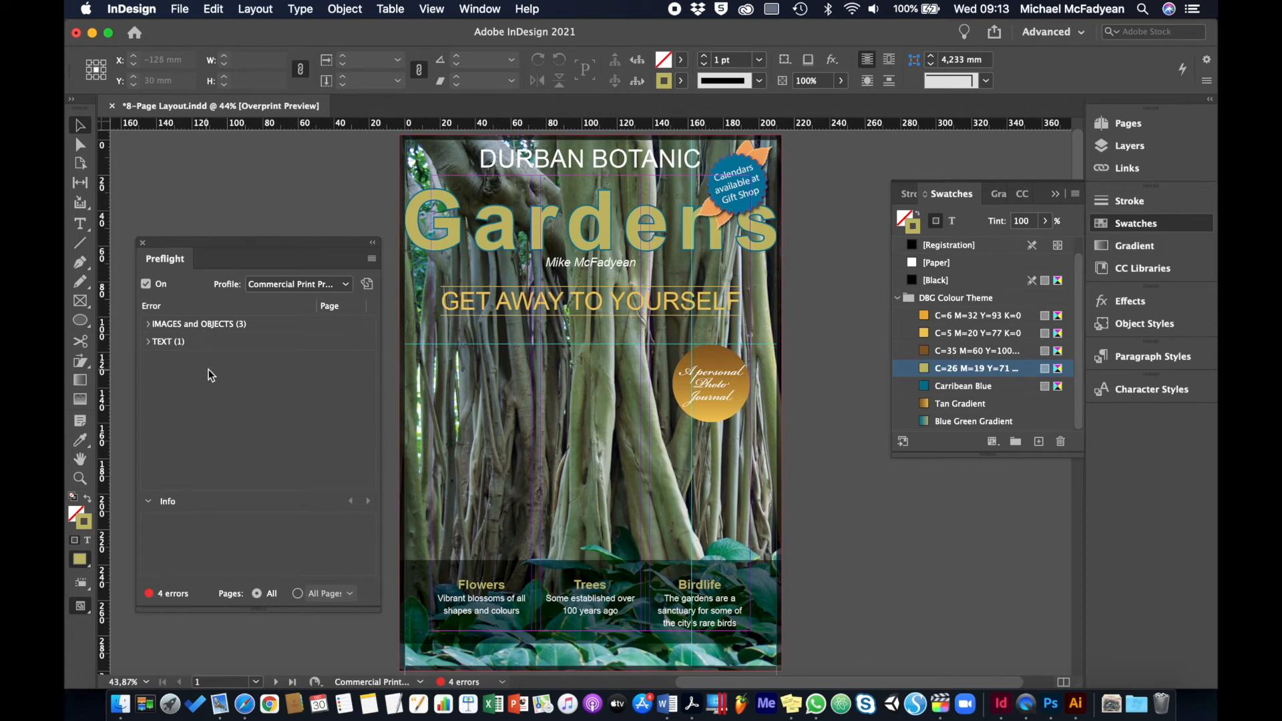
Locate InSide Cover.psd from its non-proportional scaling error and examine the image's scale in the link information
left_click(148, 324)
left_click(162, 341)
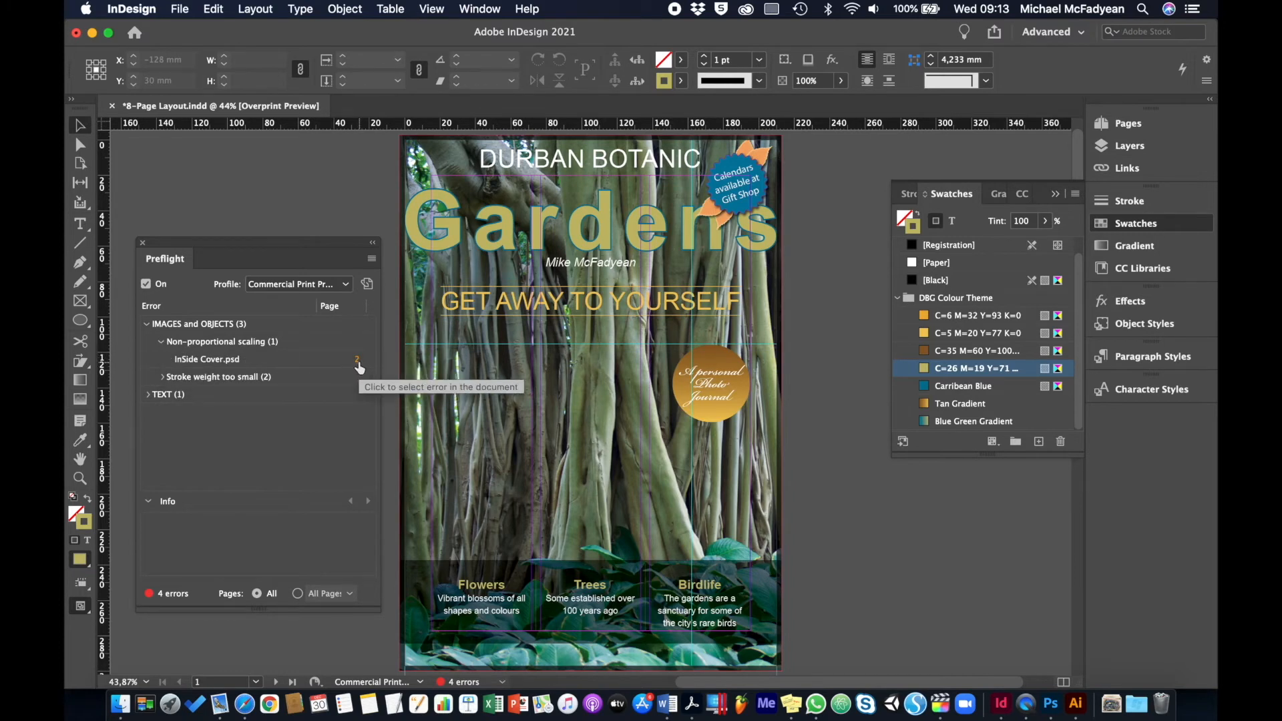
left_click(357, 363)
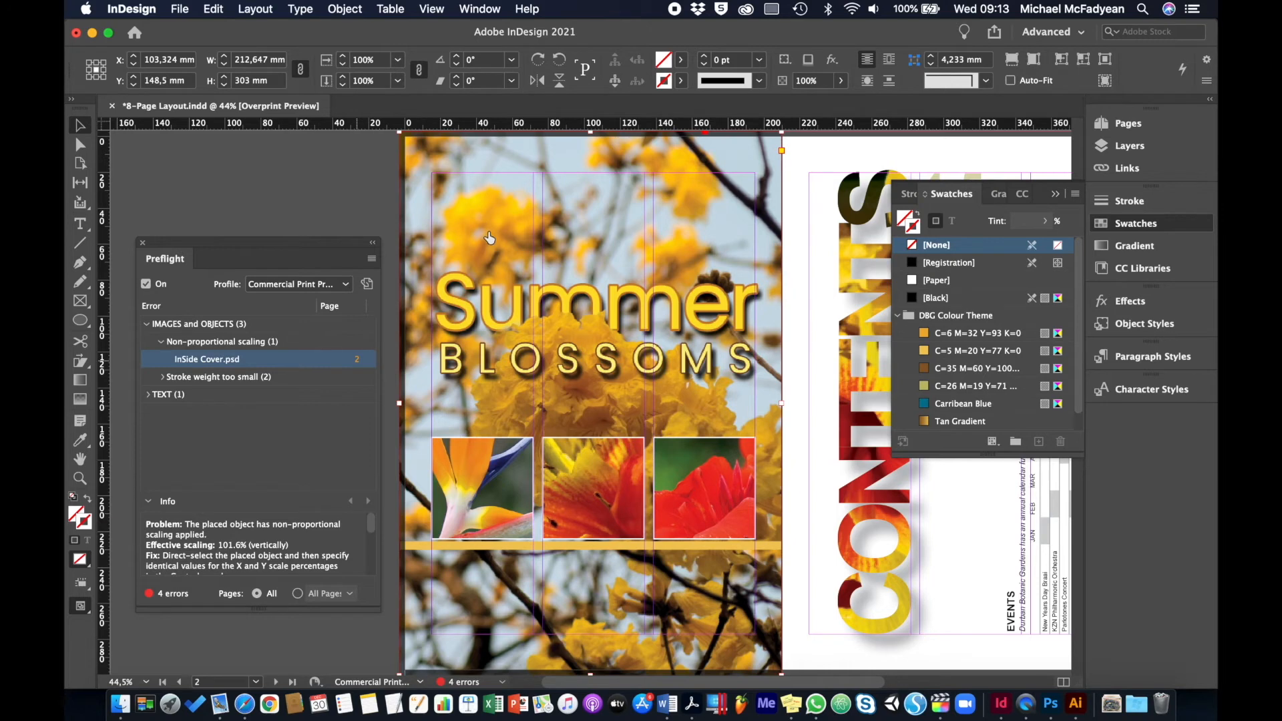
left_click(1114, 172)
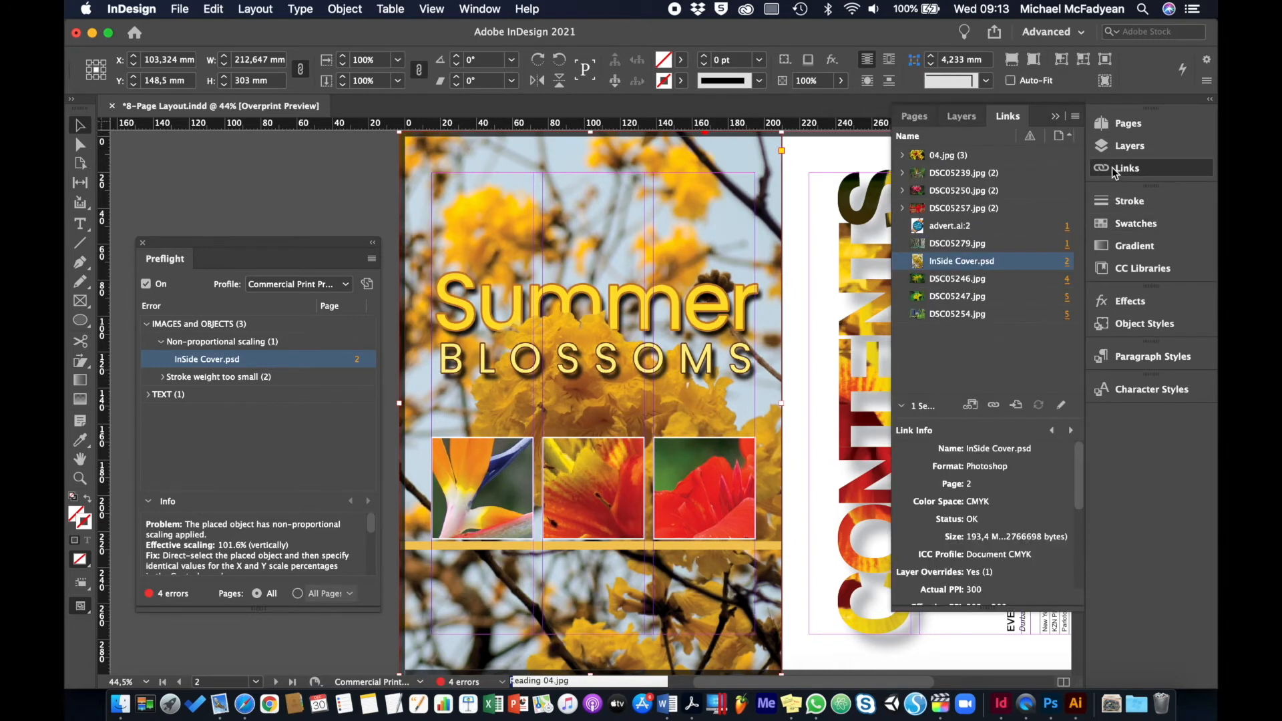
left_click(1115, 171)
left_click(1115, 171)
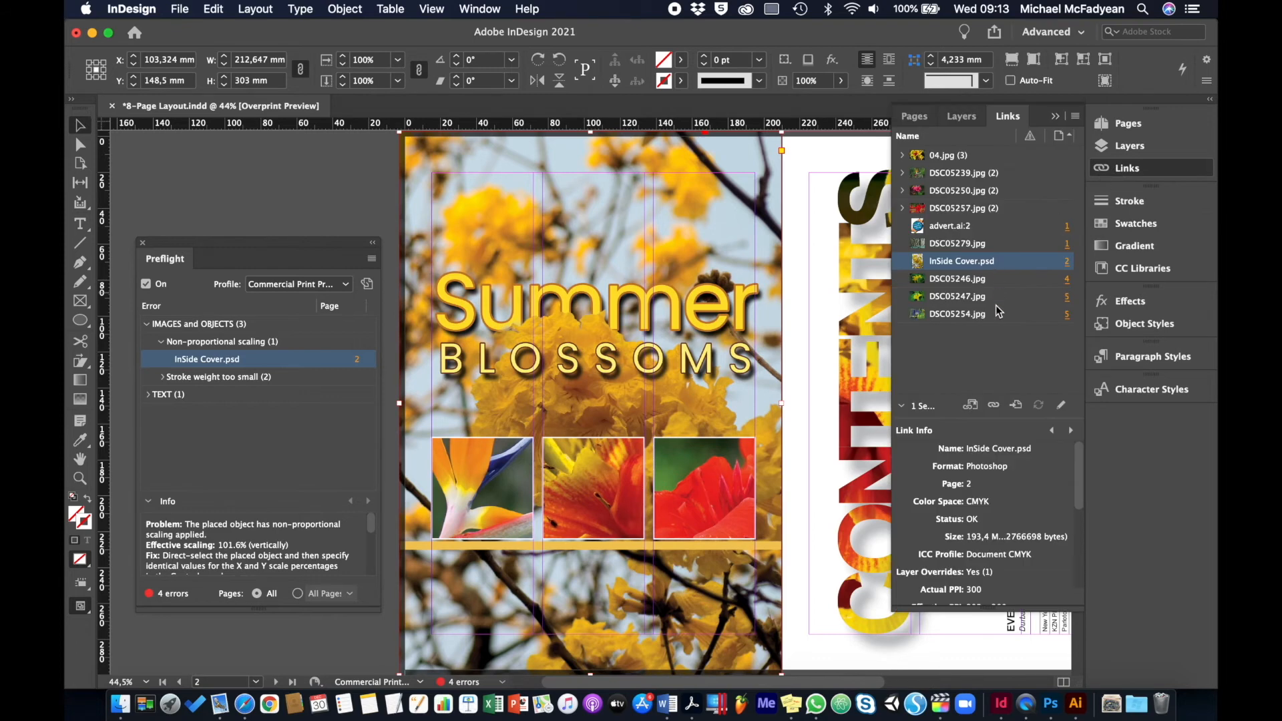
scroll(963, 502, "down", 5)
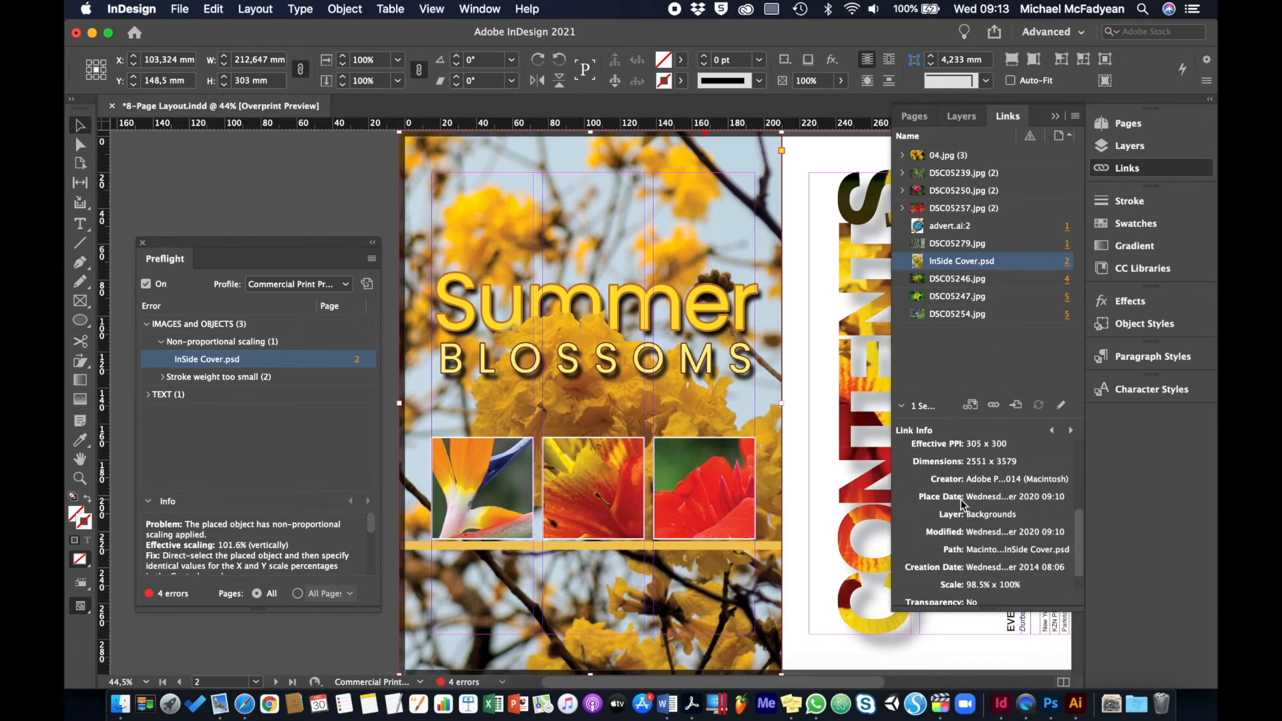
scroll(963, 504, "down", 2)
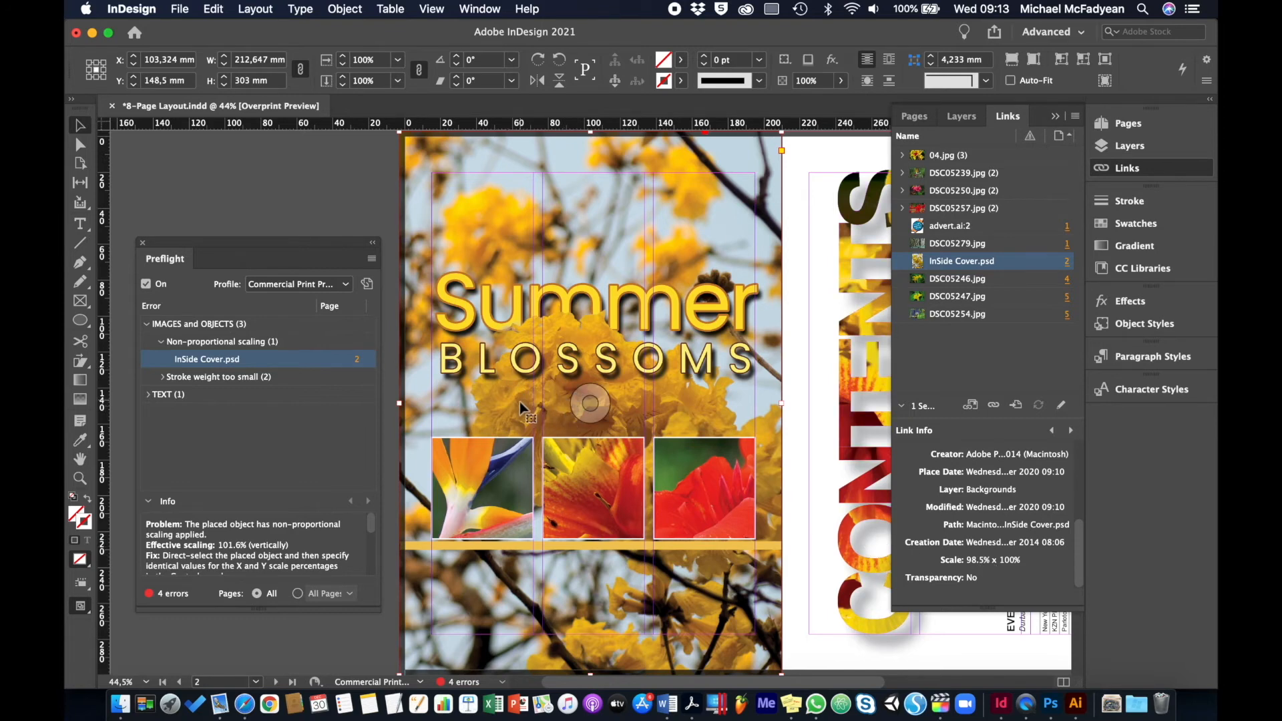
Fit the InSide Cover.psd image on page 2 using Fill Frame Proportionally
right_click(511, 234)
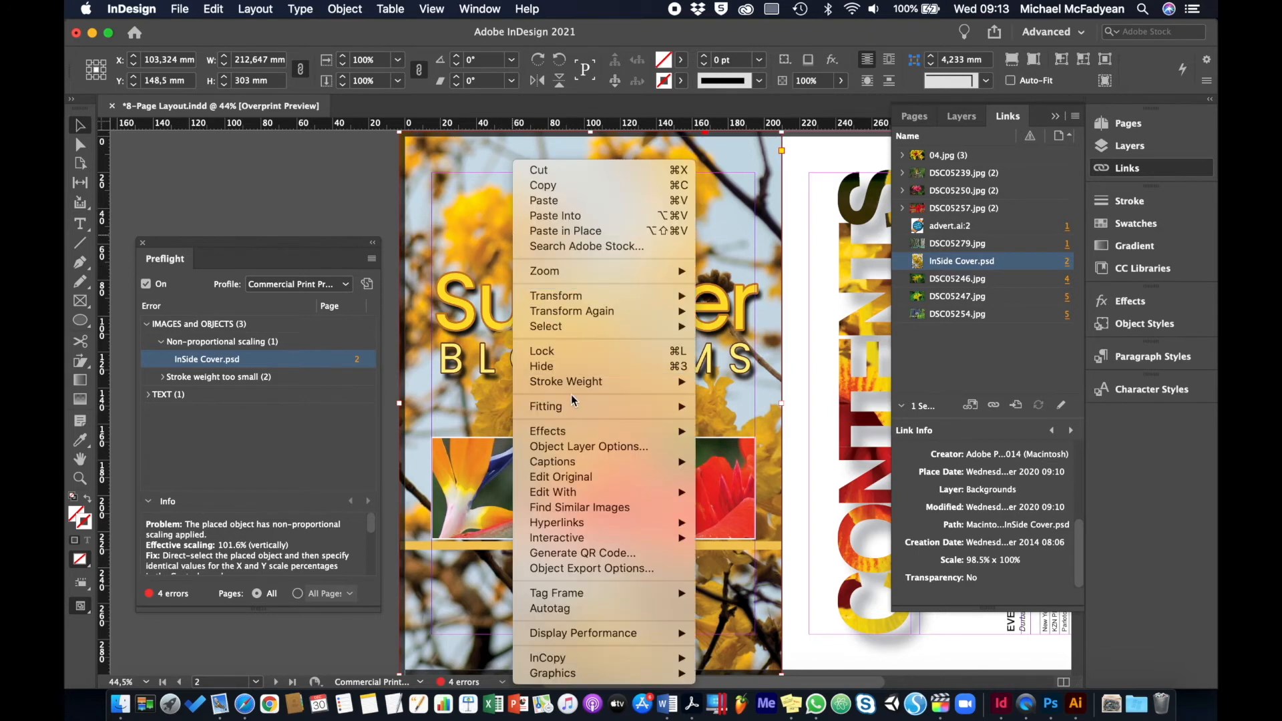
mouse_move(574, 407)
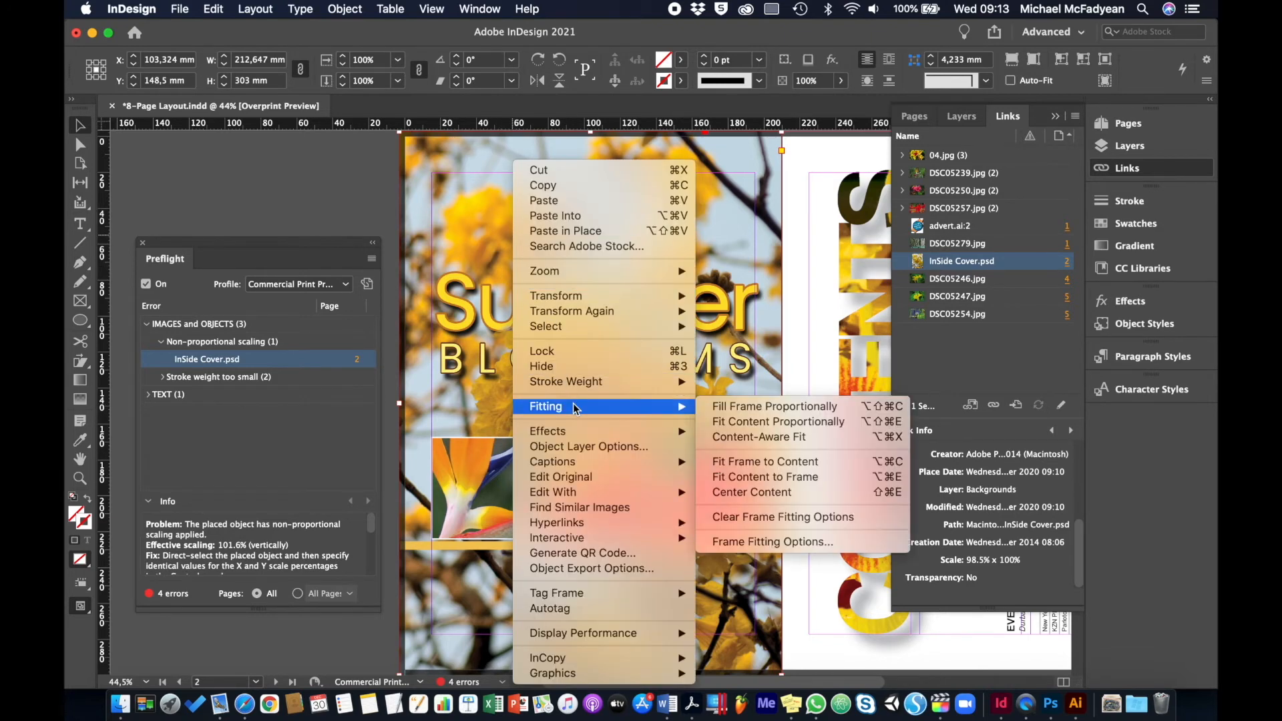
left_click(719, 412)
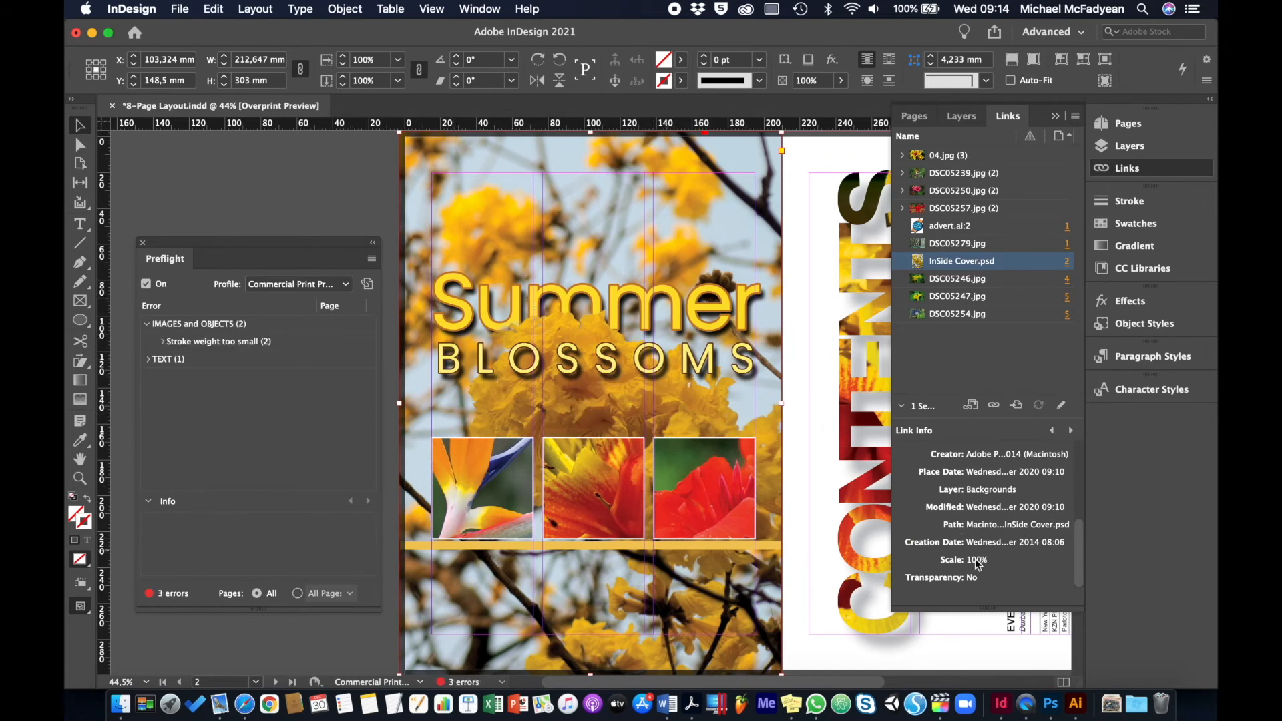
Select the flagged thin line between Flowers and Trees on page 1 and set its stroke weight to 1 pt
left_click(163, 343)
left_click(359, 366)
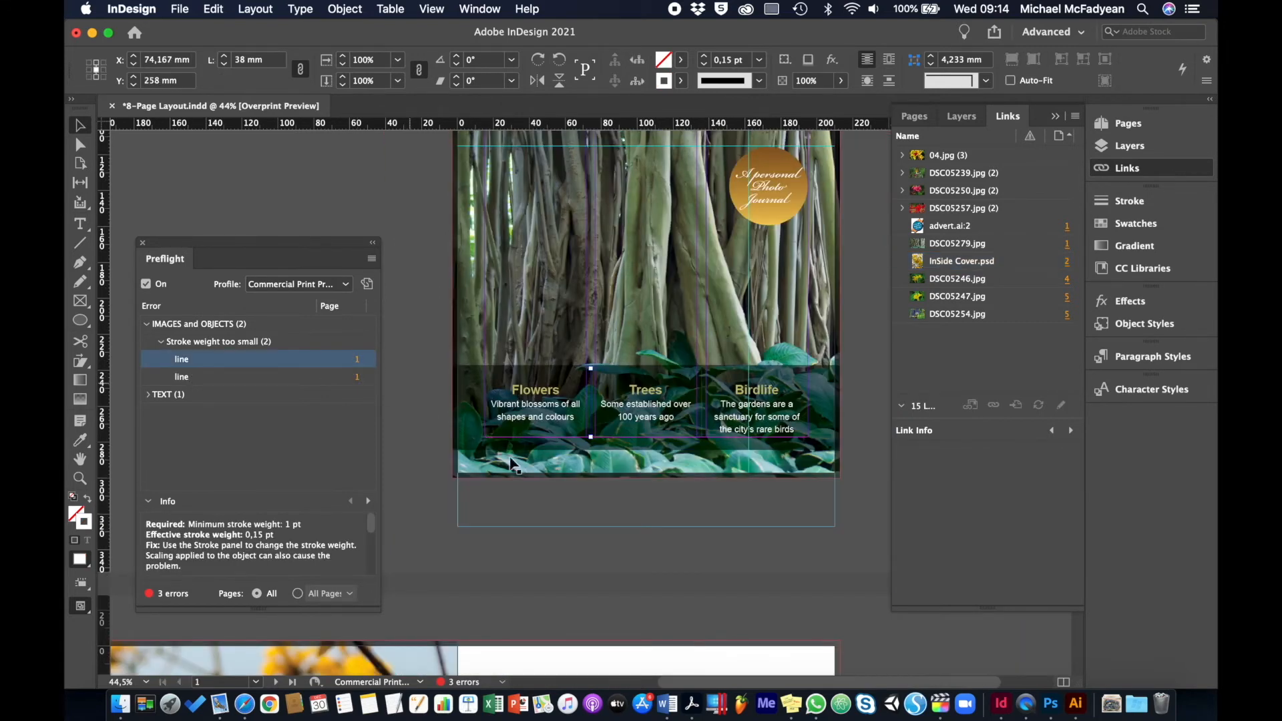
key("super+1")
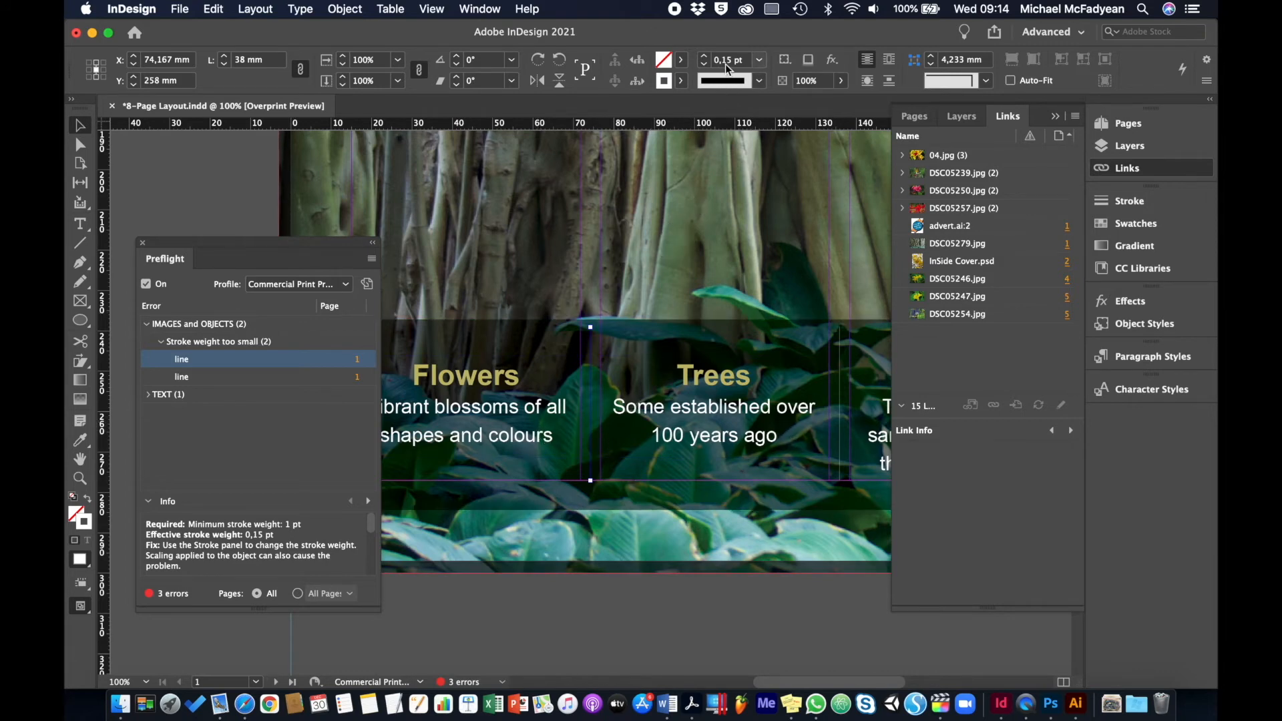
left_click(759, 60)
left_click(737, 144)
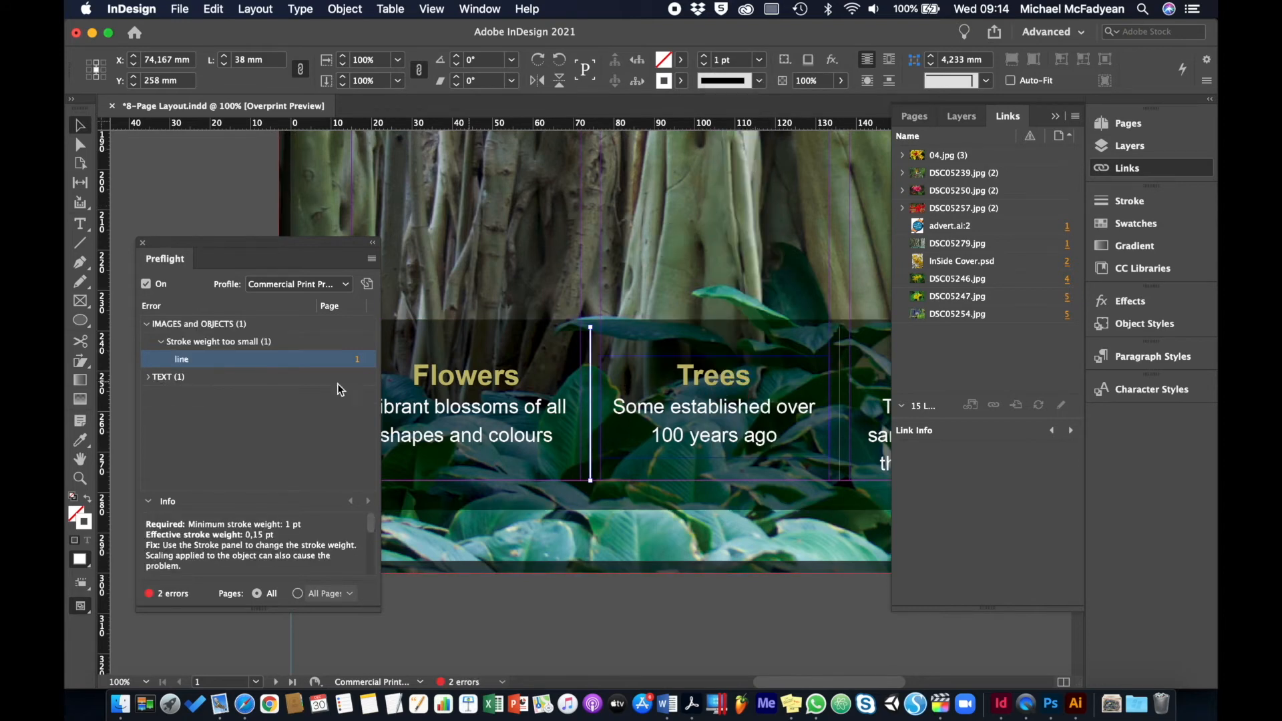
Select the flagged thin line between Trees and Birdlife on page 1 and set its stroke weight to 1 pt
left_click(358, 360)
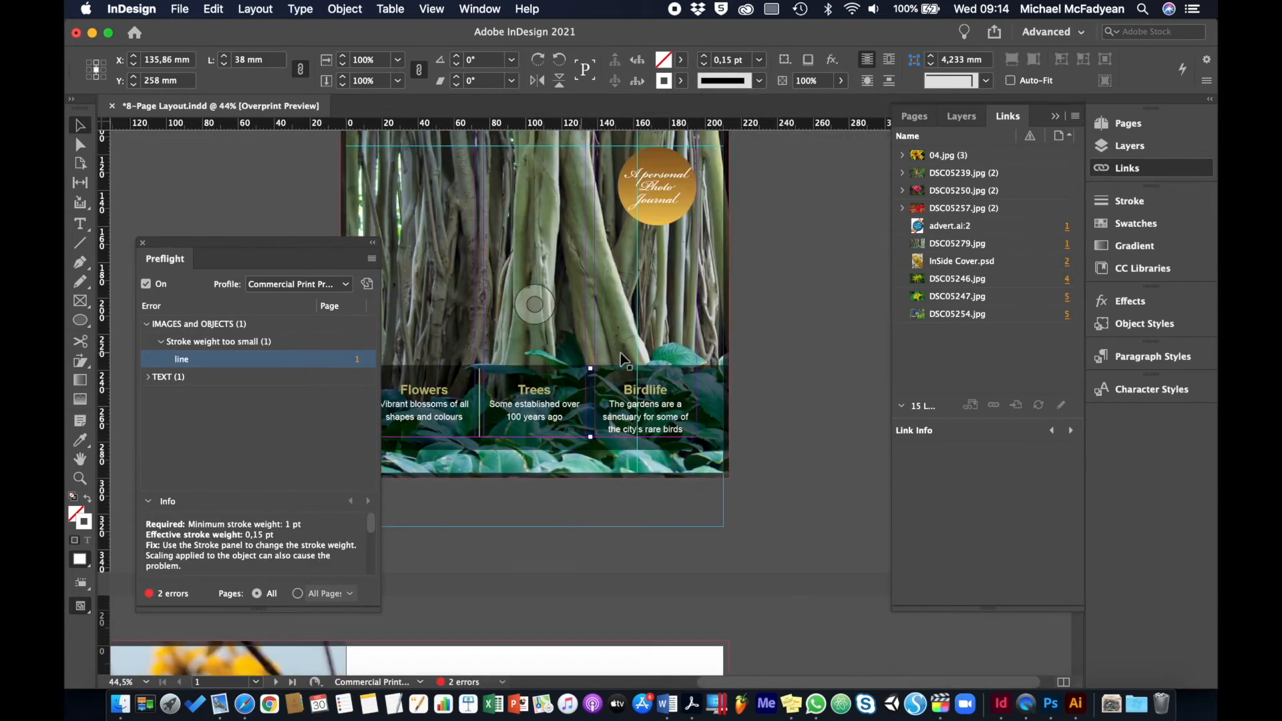
key("Delete")
key("super+equal")
key("super+equal")
key("super+equal")
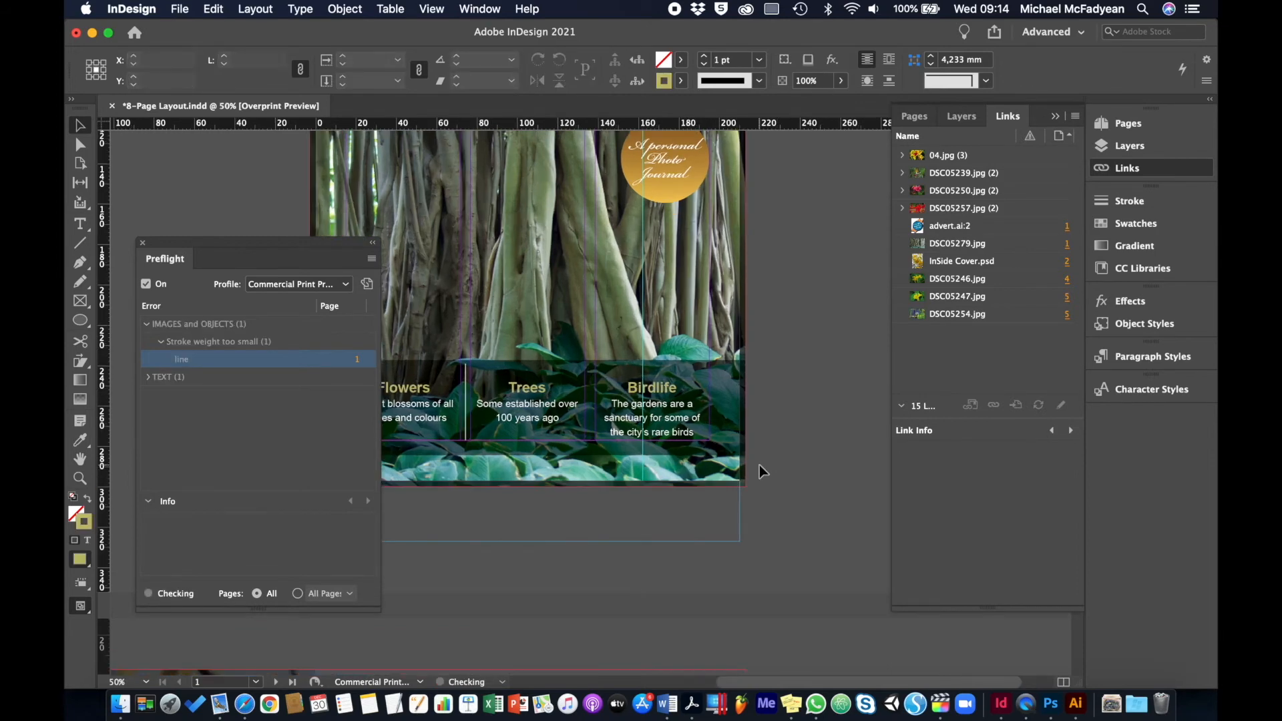
left_click(594, 397)
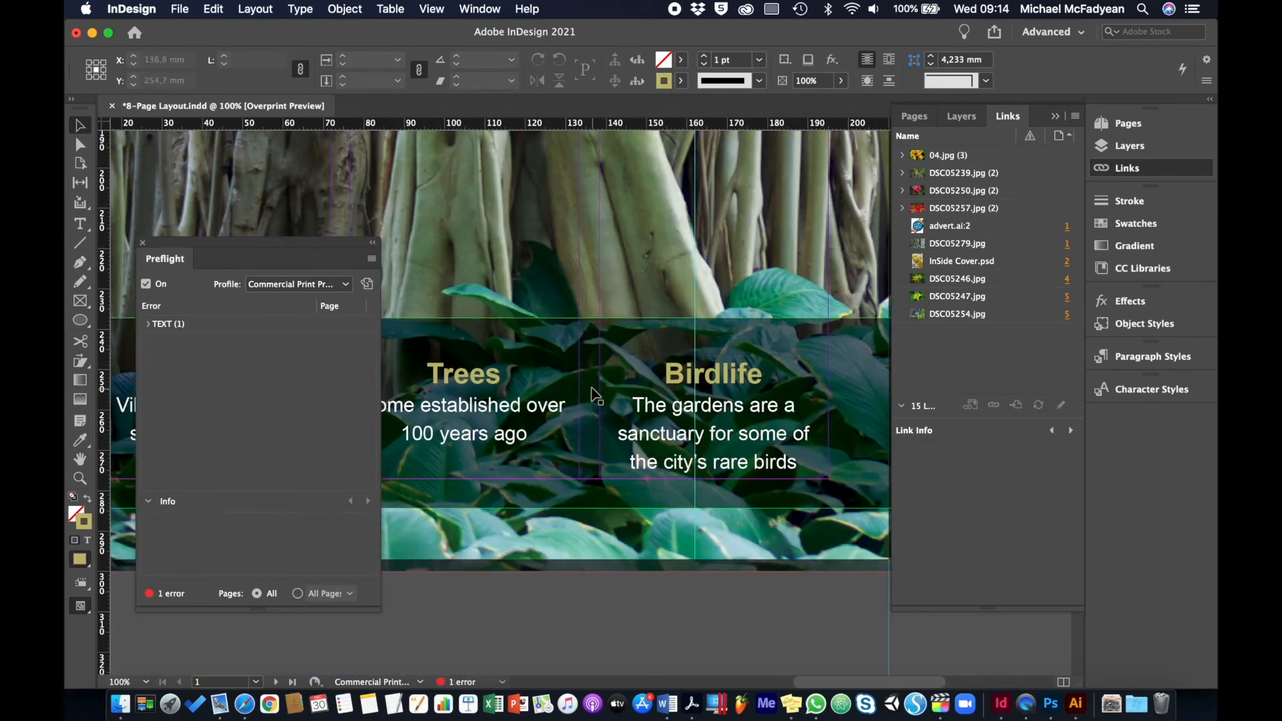
key("super+z")
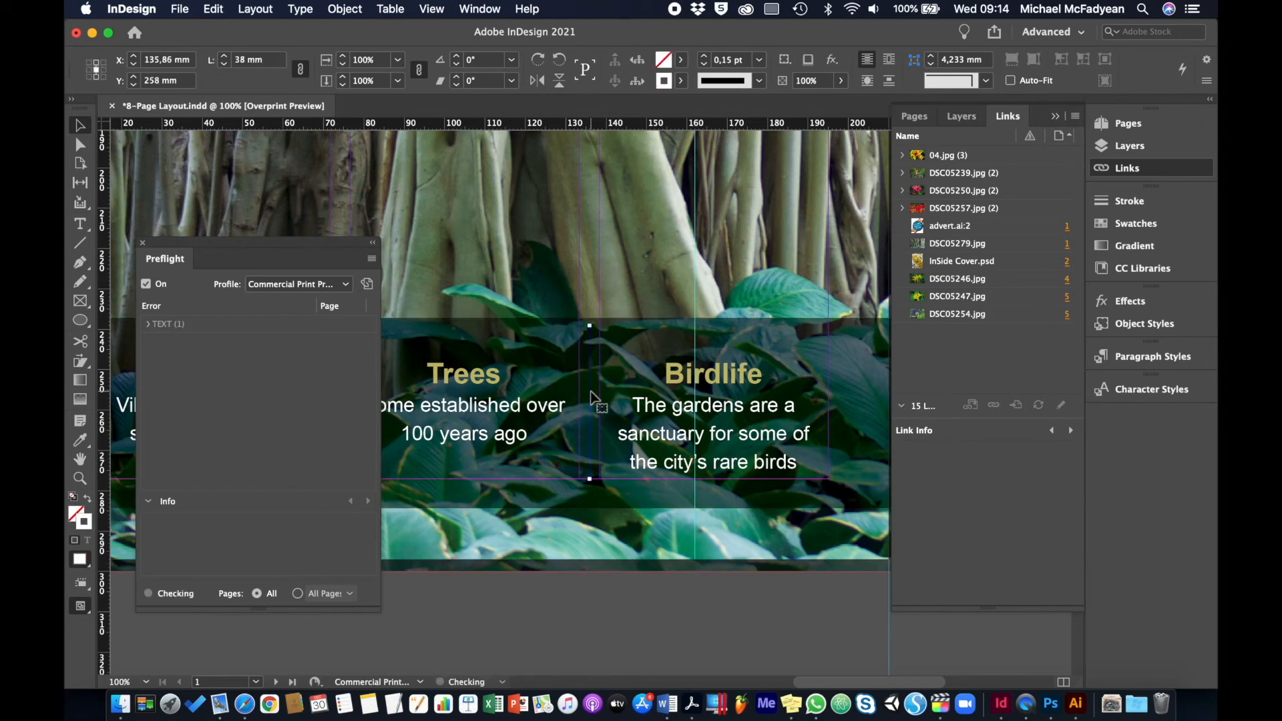
left_click(759, 59)
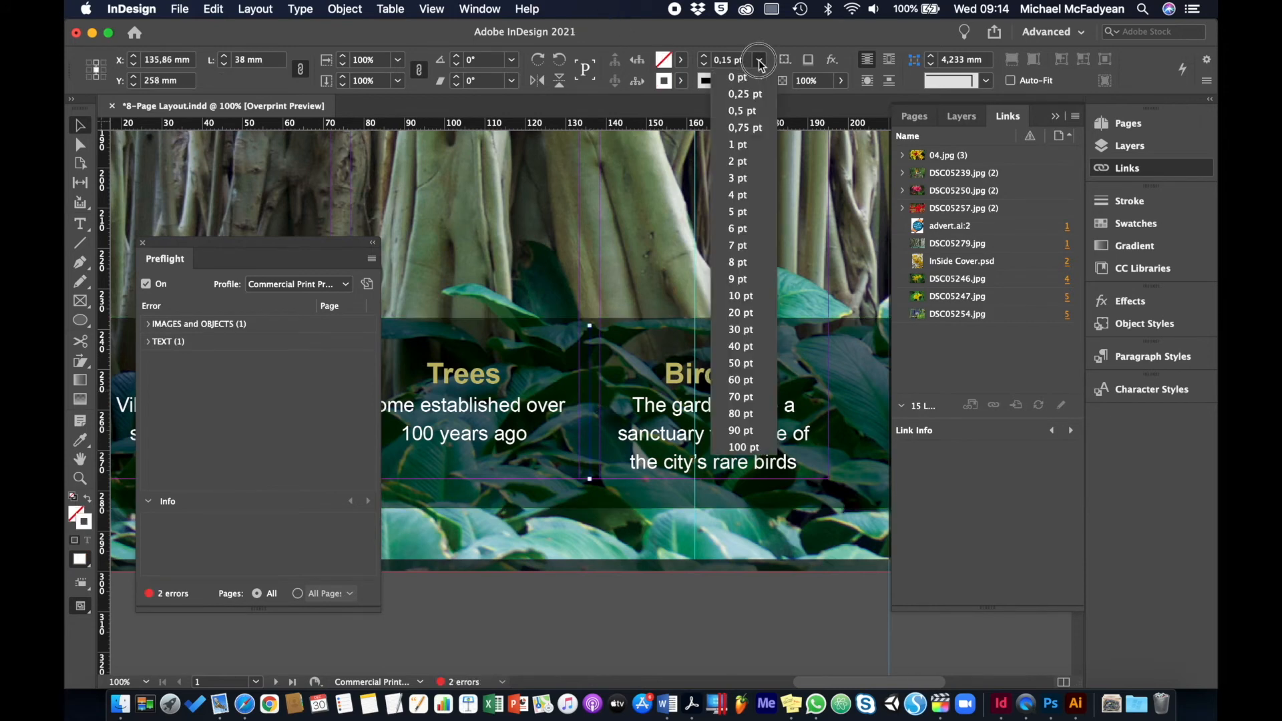
left_click(736, 145)
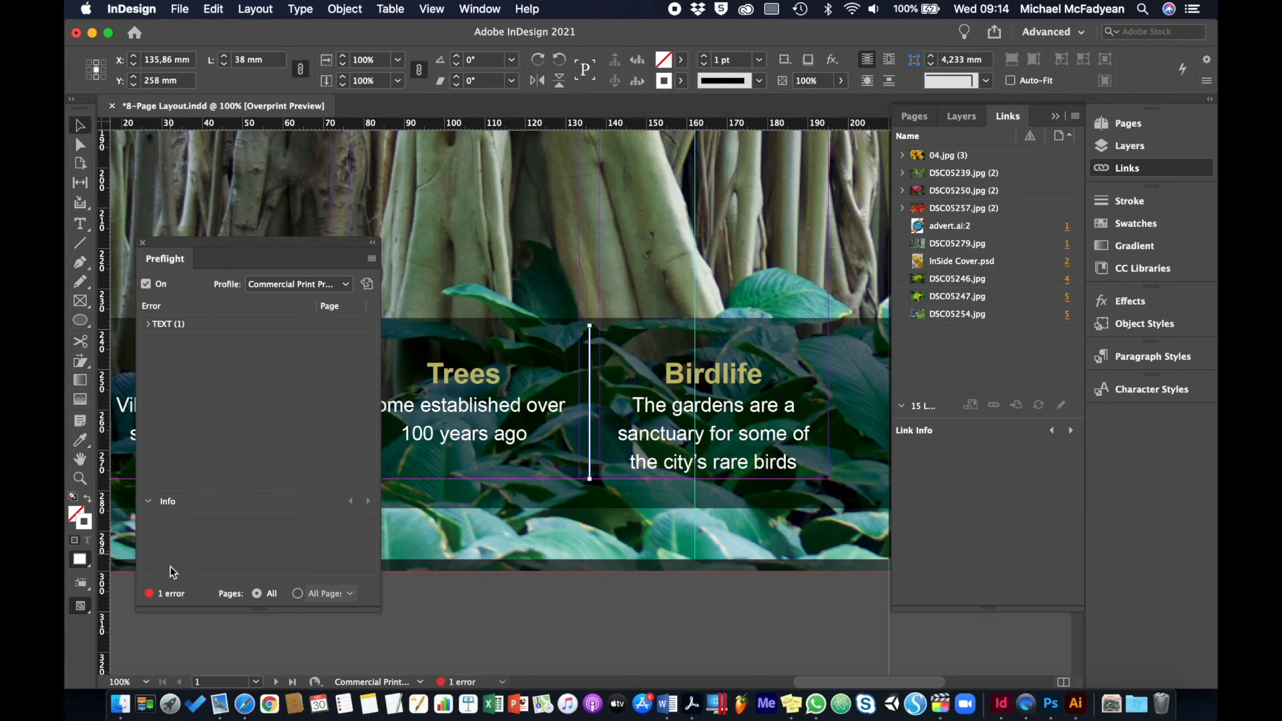
Locate the overset text frame on page 5, extend it down to the lower margin at 64 mm high, and close Preflight
left_click(148, 325)
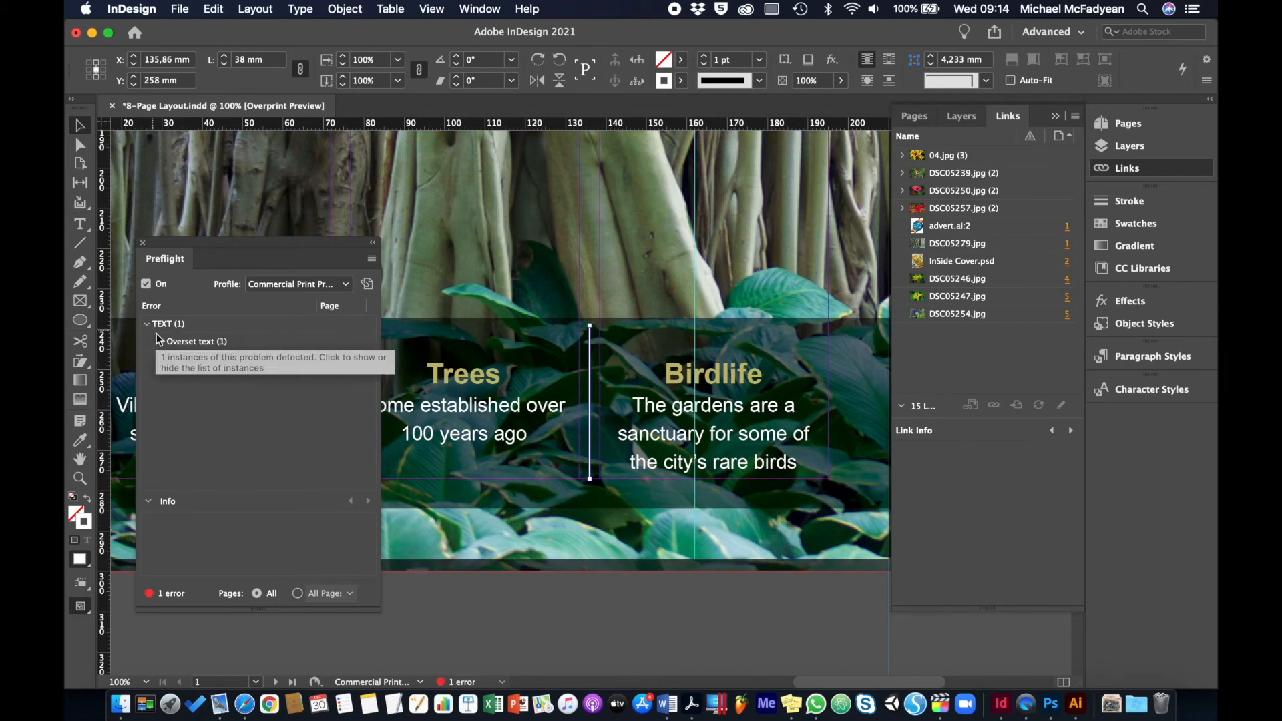
left_click(159, 341)
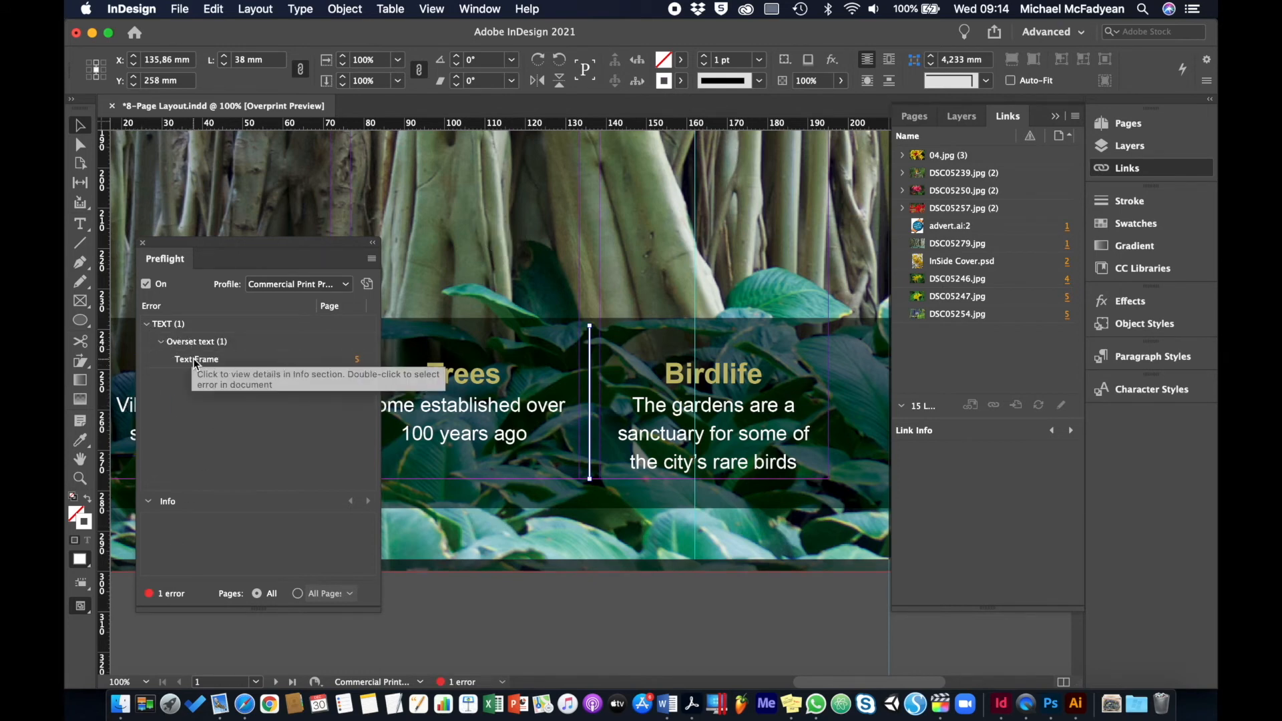
left_click(357, 361)
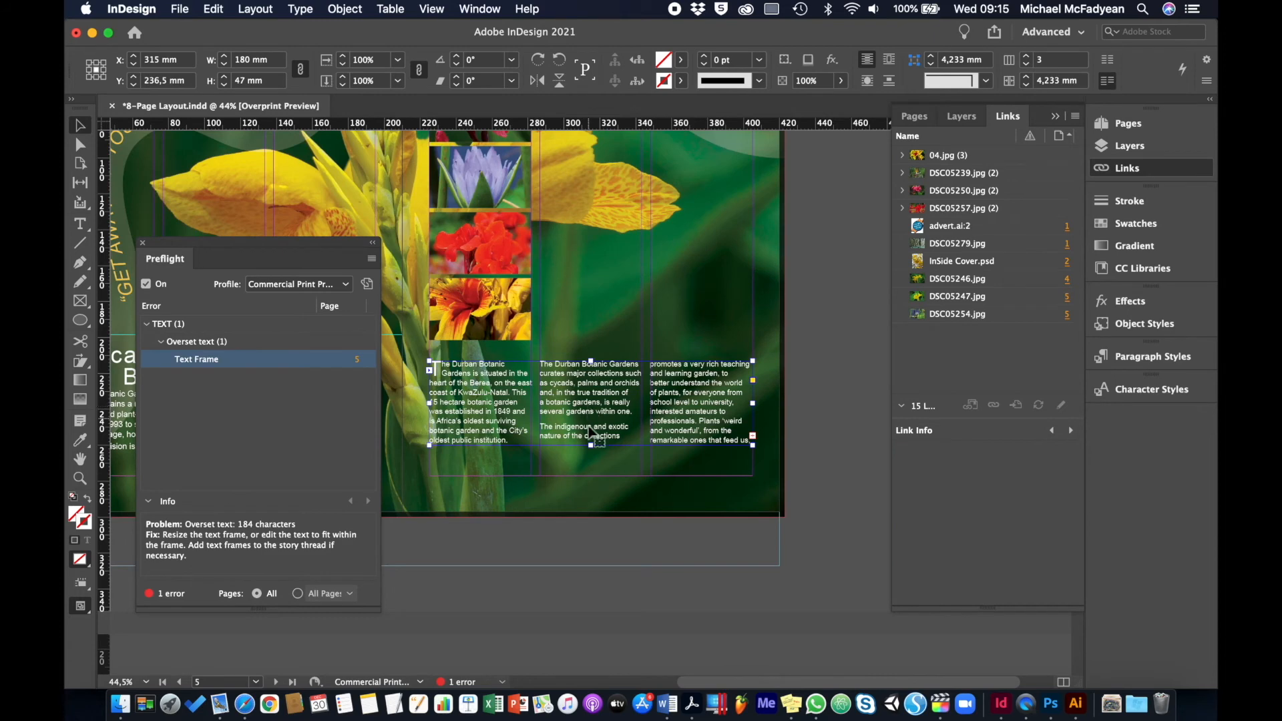
left_click_drag(592, 445, 591, 476)
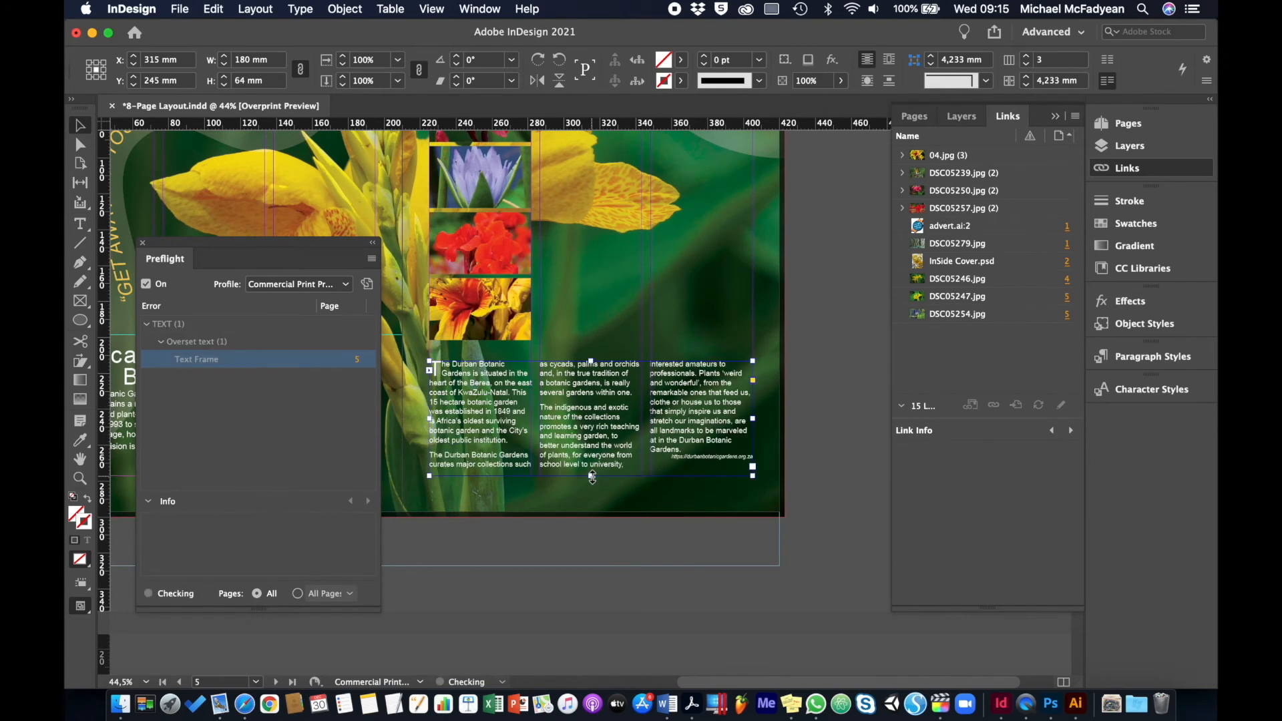
left_click(597, 559)
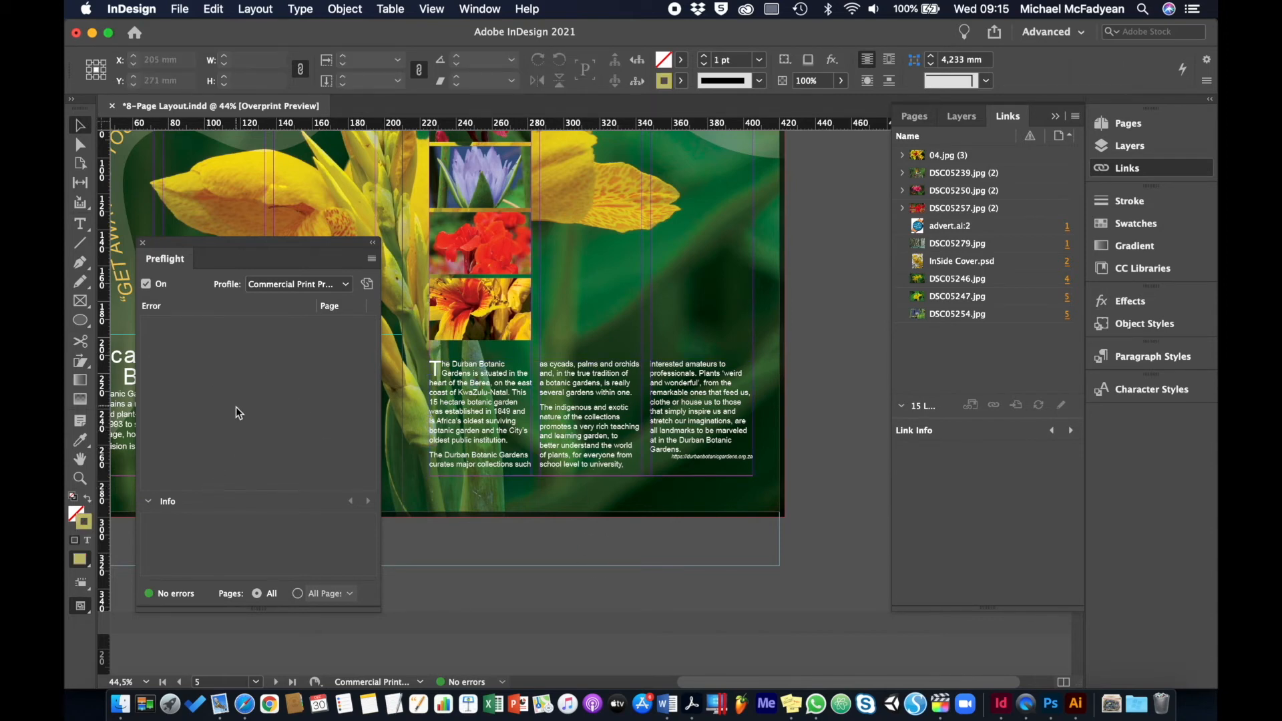
left_click(143, 245)
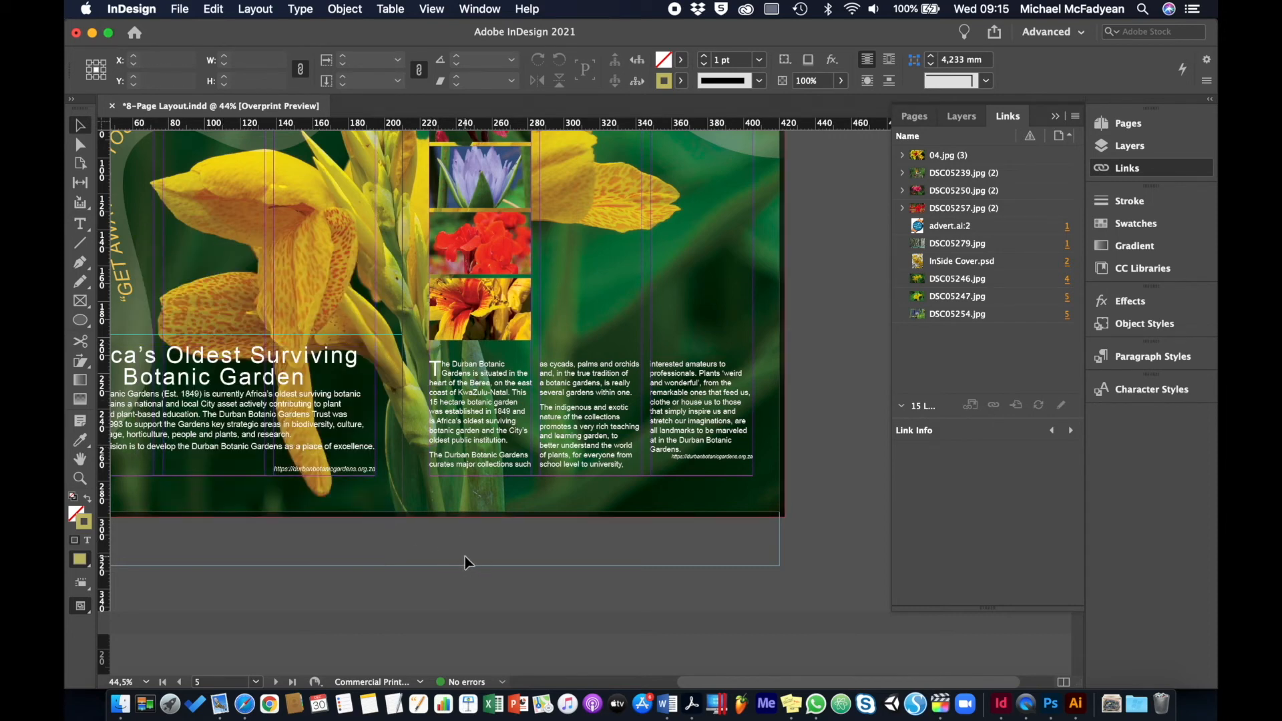
Return to page 1 and show the Flattener Preview with All Affected Objects highlighted
key("super+0")
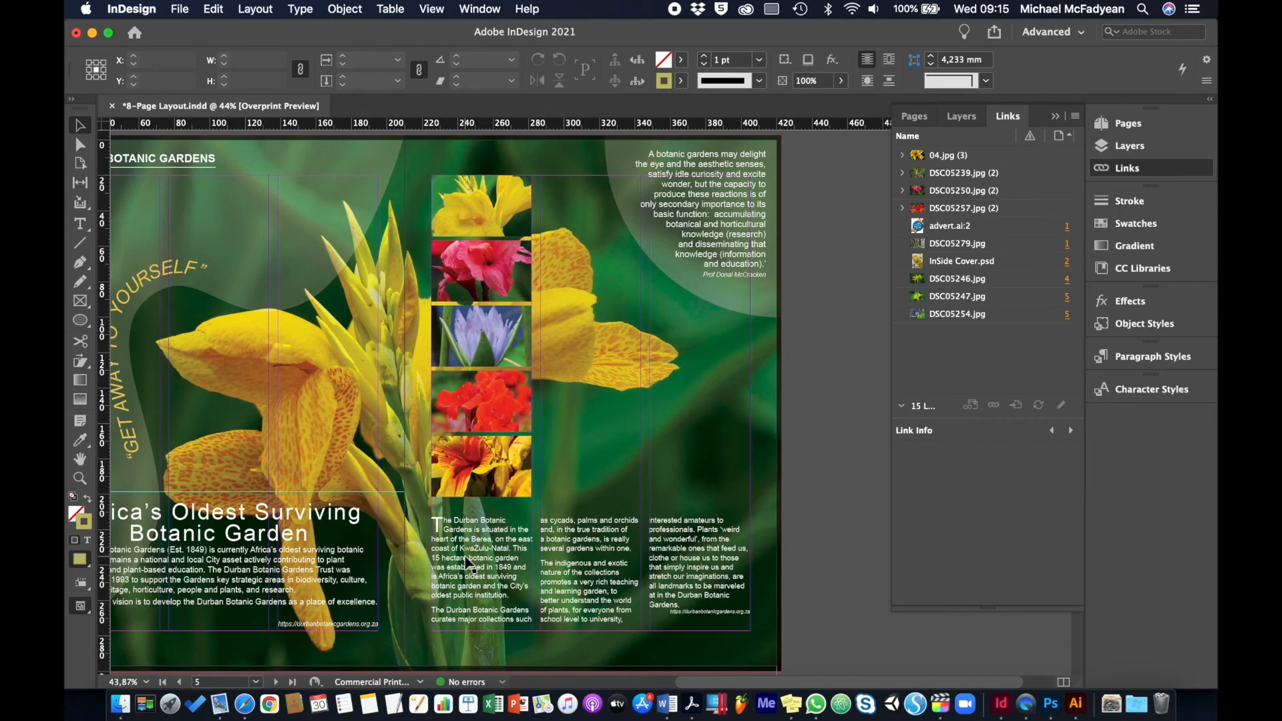
scroll(468, 564, "left", 5)
scroll(468, 564, "left", 15)
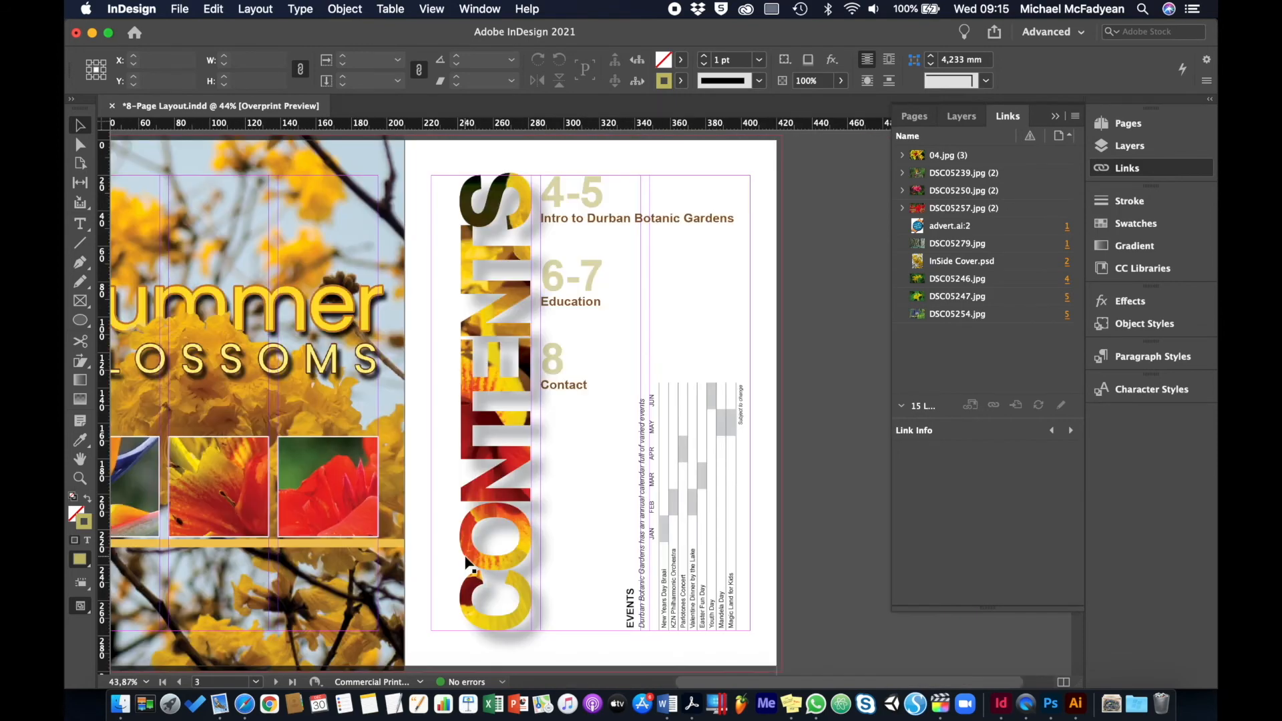
key("shift+Page_Up")
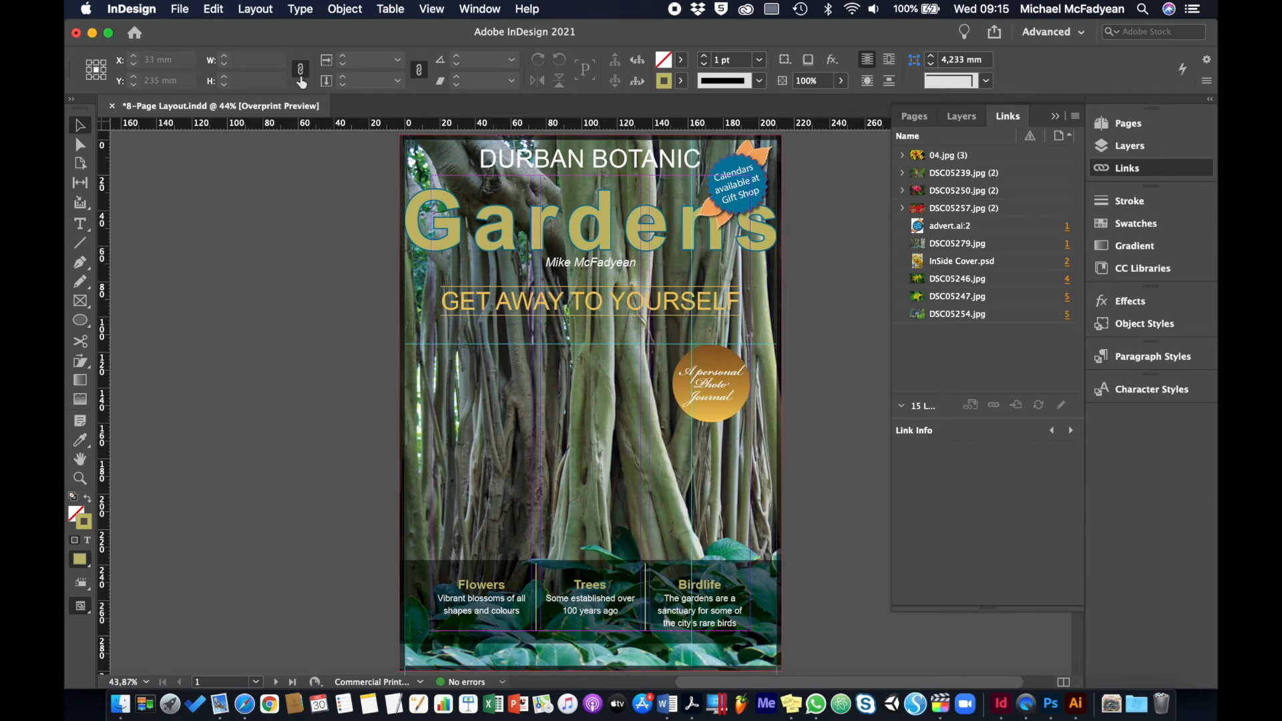
left_click(488, 14)
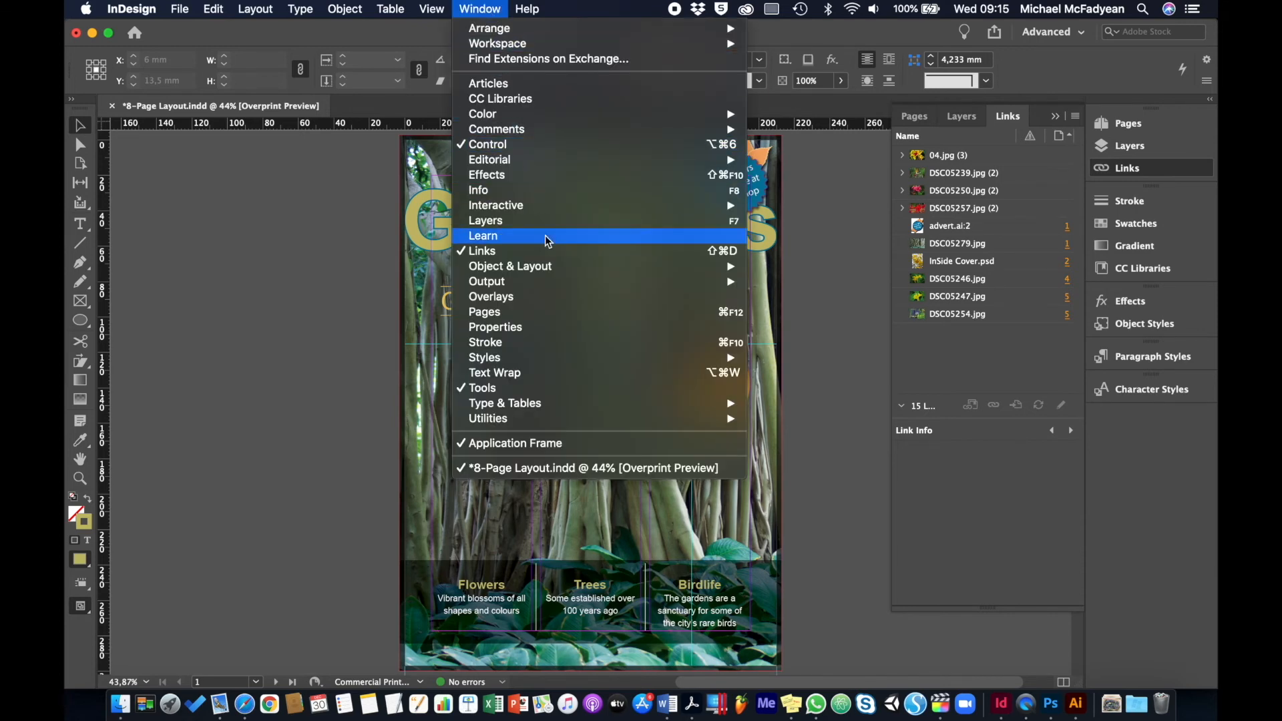
mouse_move(706, 272)
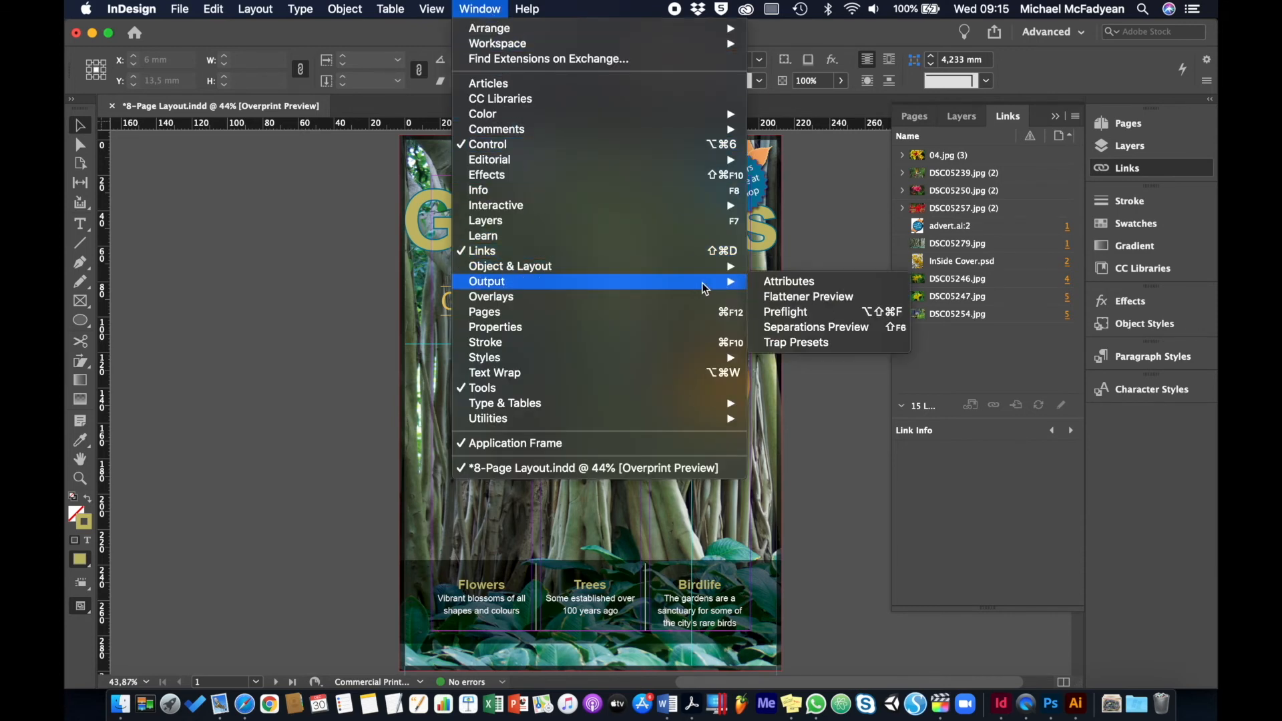
left_click(762, 292)
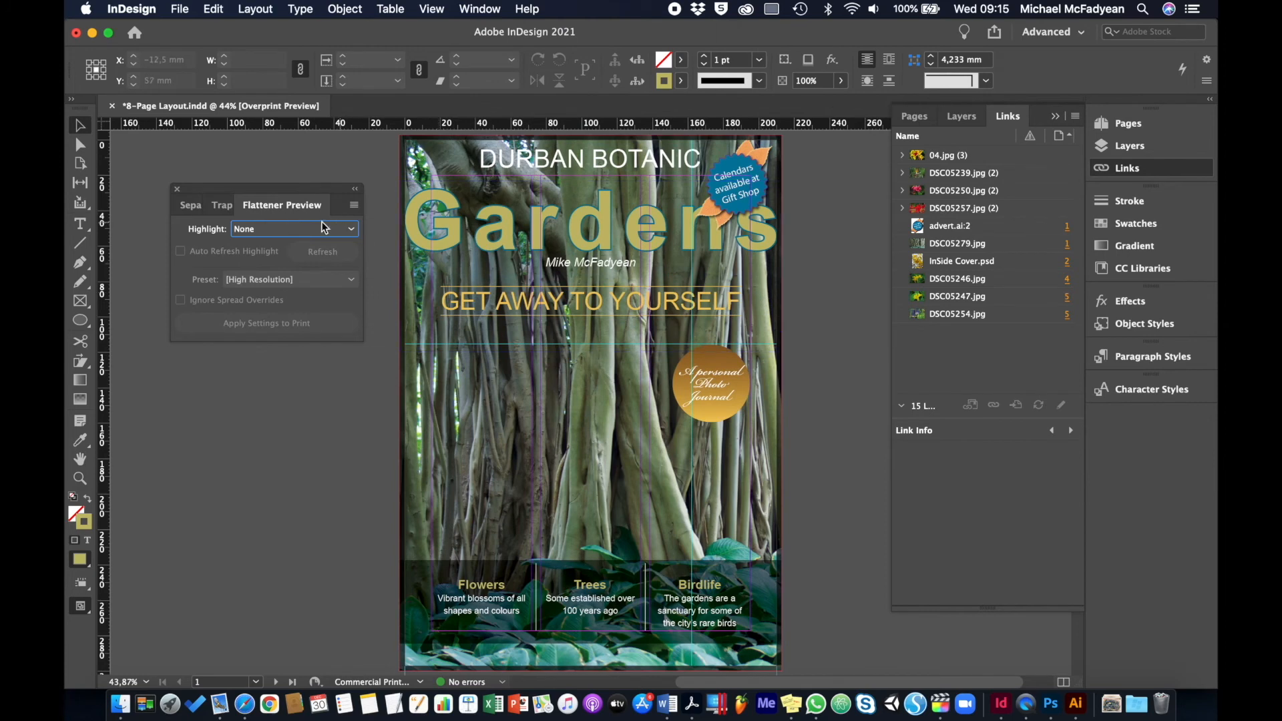
left_click(294, 228)
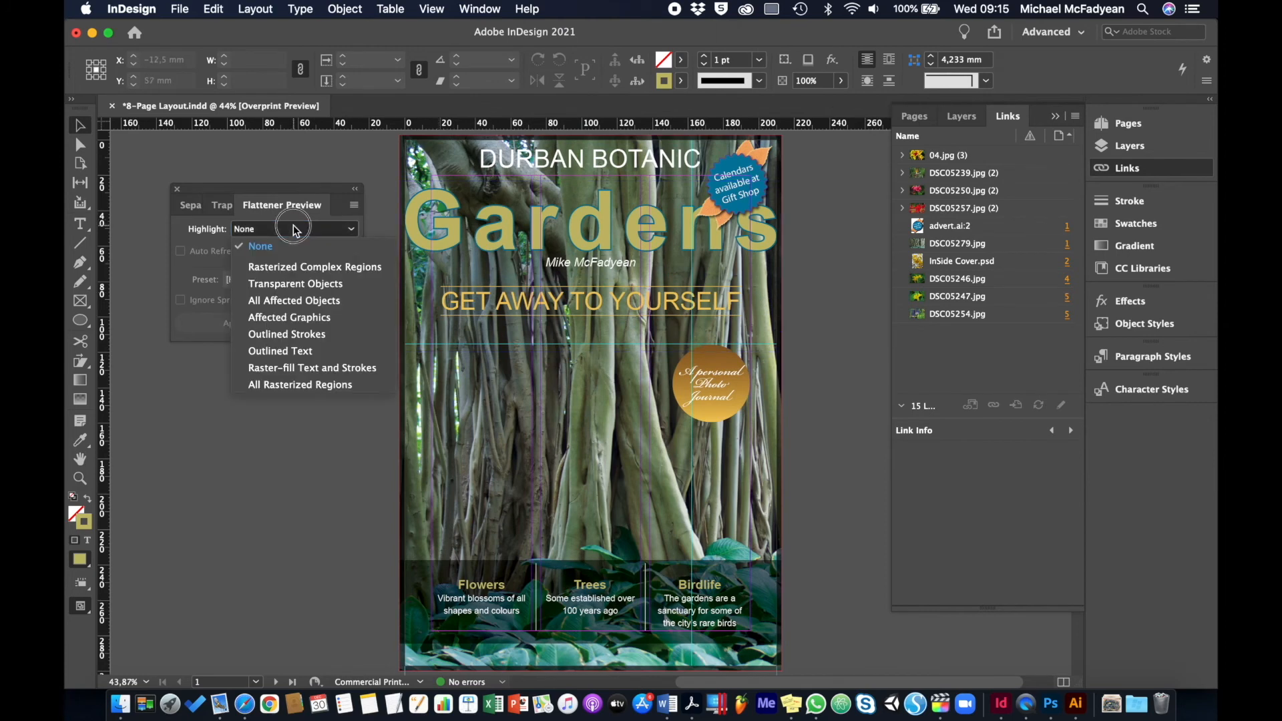
left_click(299, 300)
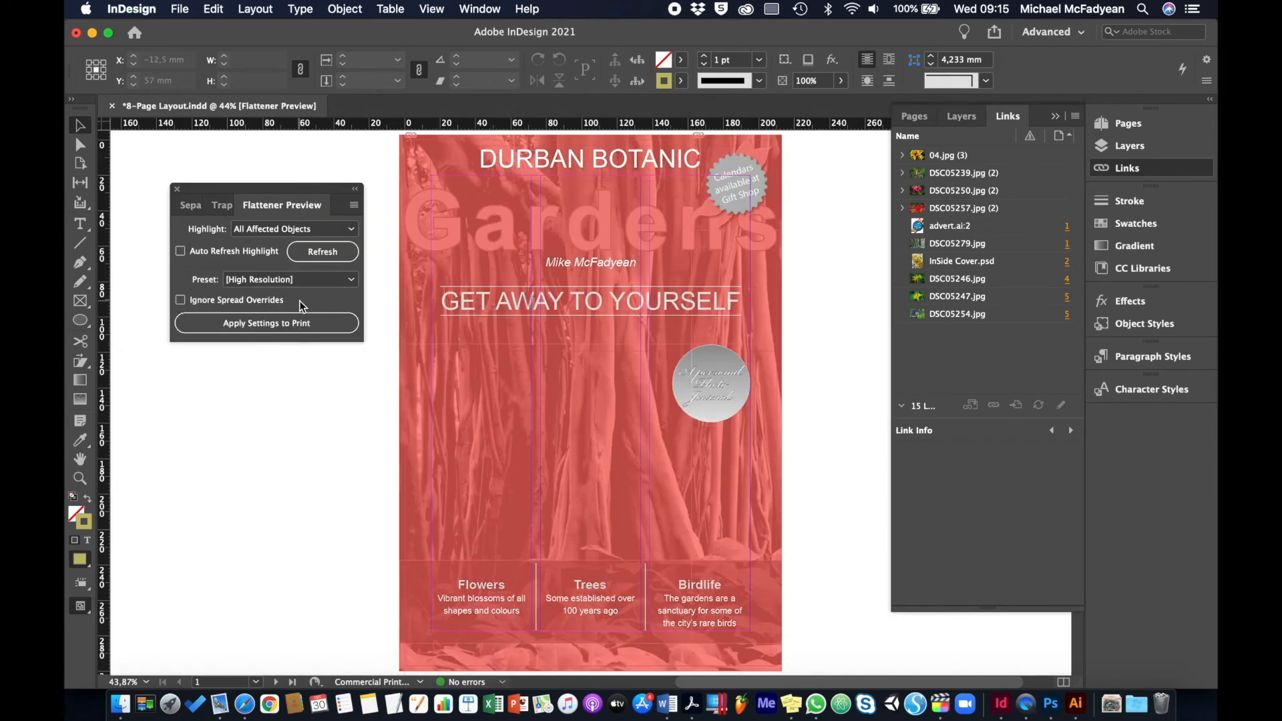
Examine the affected objects on page 1, and refresh the flattener highlight to inspect pages 2-3
left_click(590, 402)
left_click(734, 182)
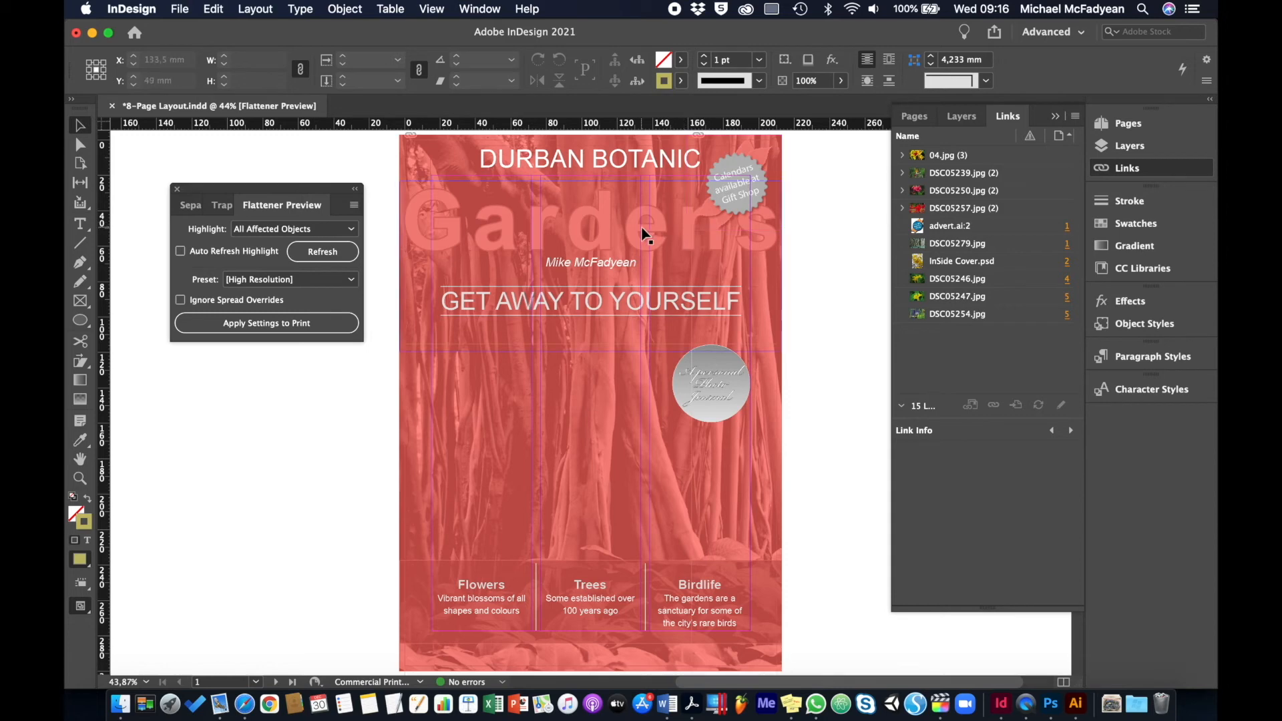
left_click(734, 182)
left_click(590, 402)
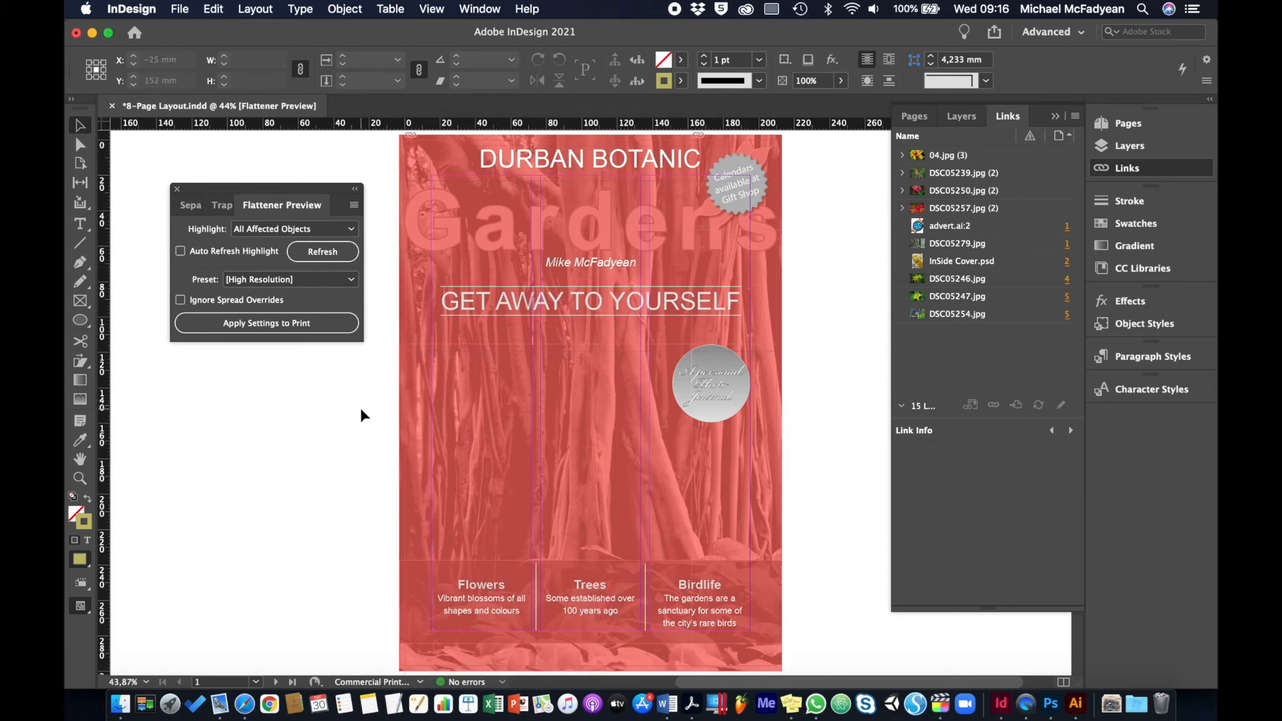
key("shift+Page_Down")
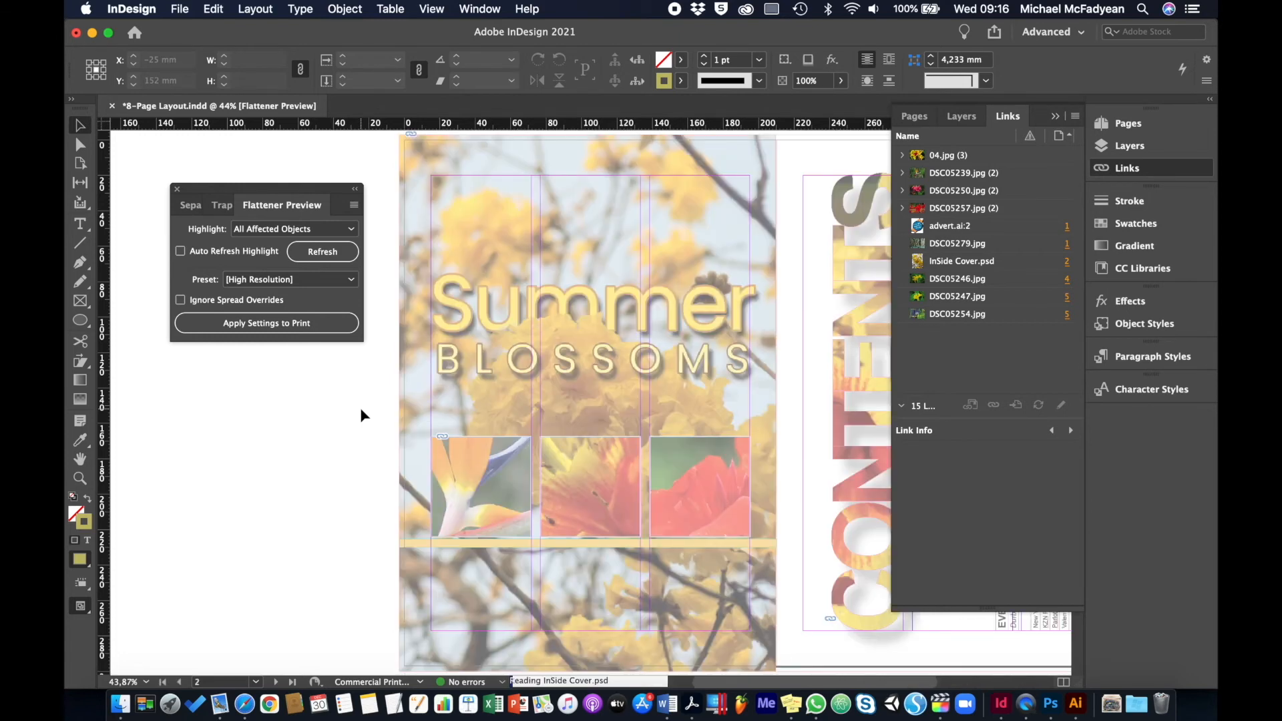
left_click(336, 252)
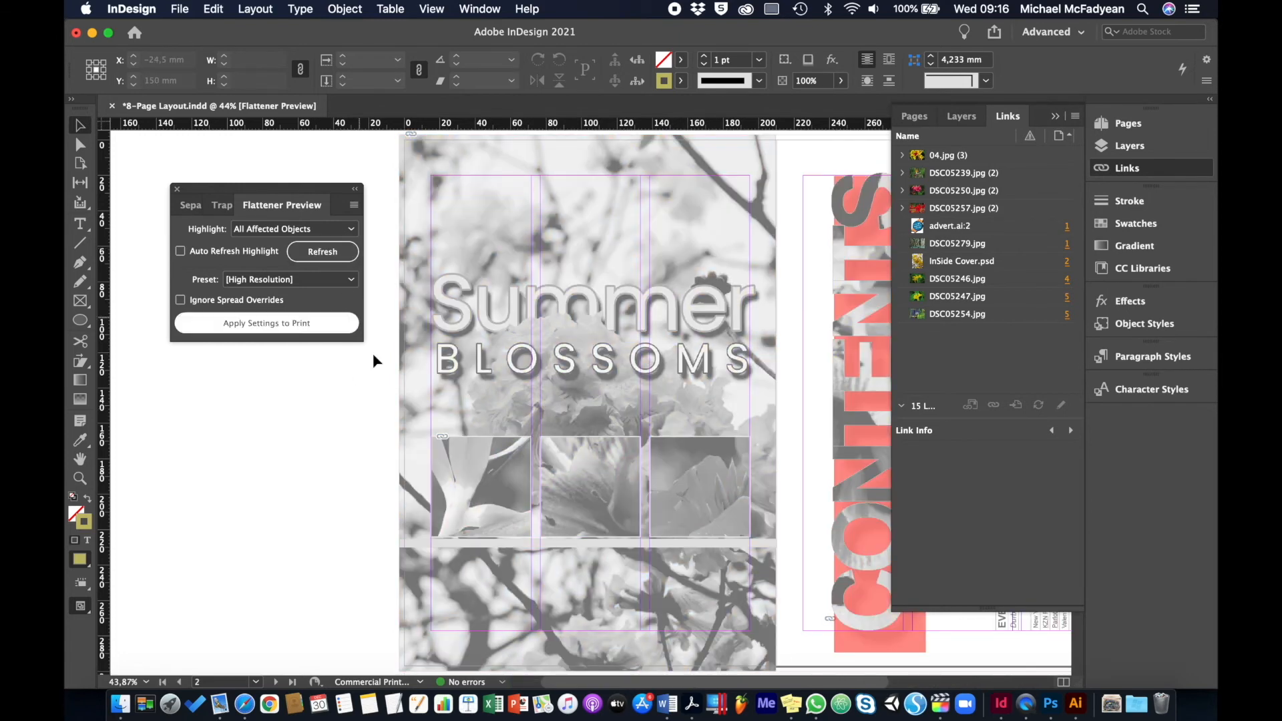
scroll(515, 429, "right", 5)
scroll(515, 430, "right", 7)
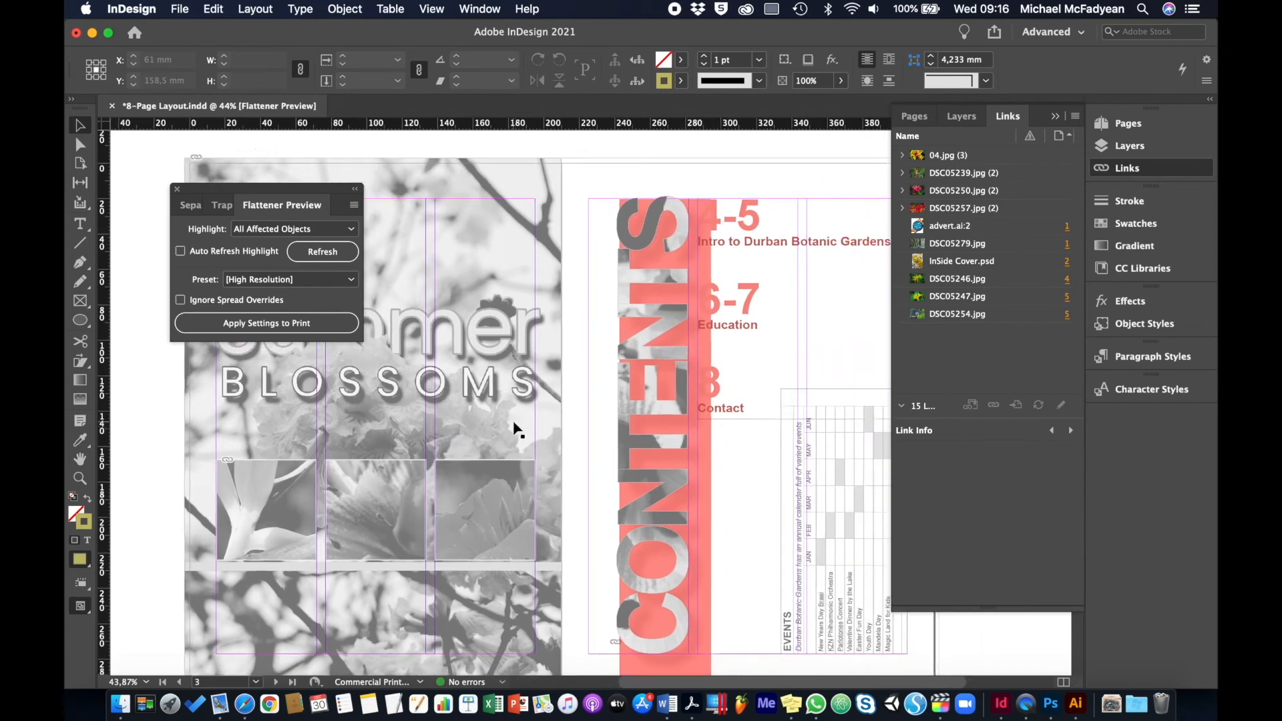
scroll(515, 429, "down", 2)
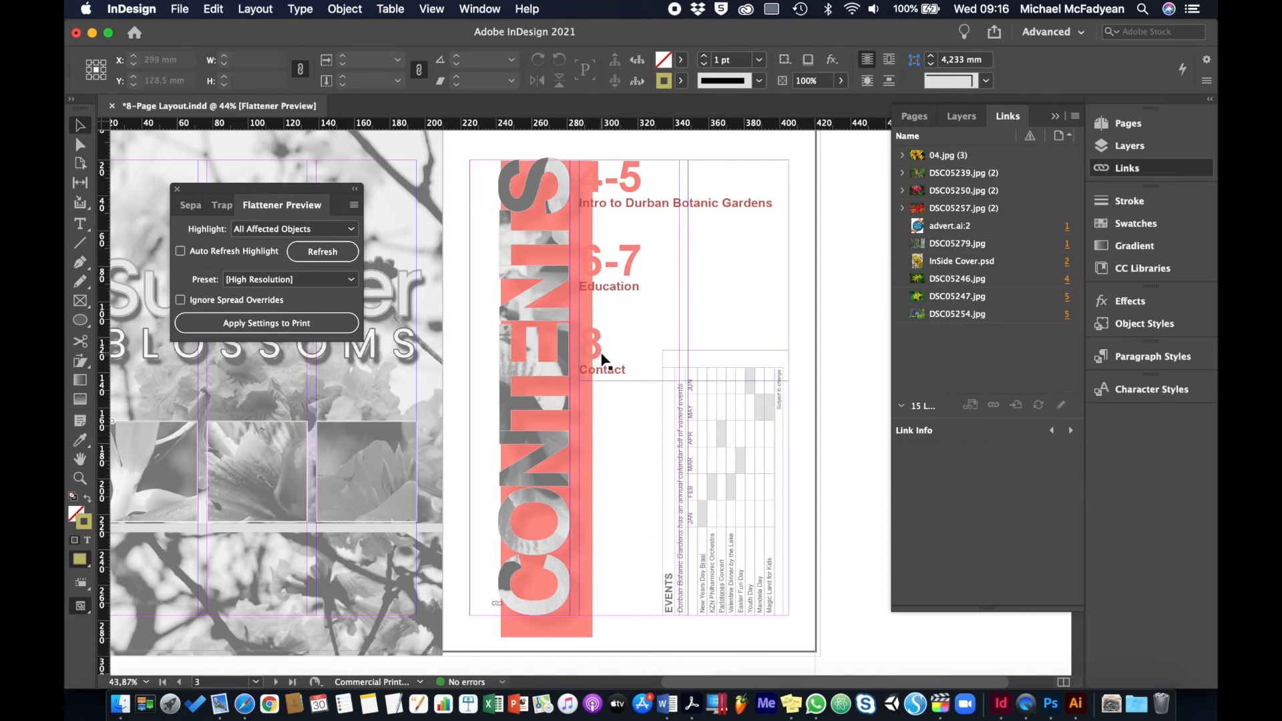
Move the CONTENTS title on page 3 to the Graphics layer and refresh the flattener highlight
left_click(547, 409)
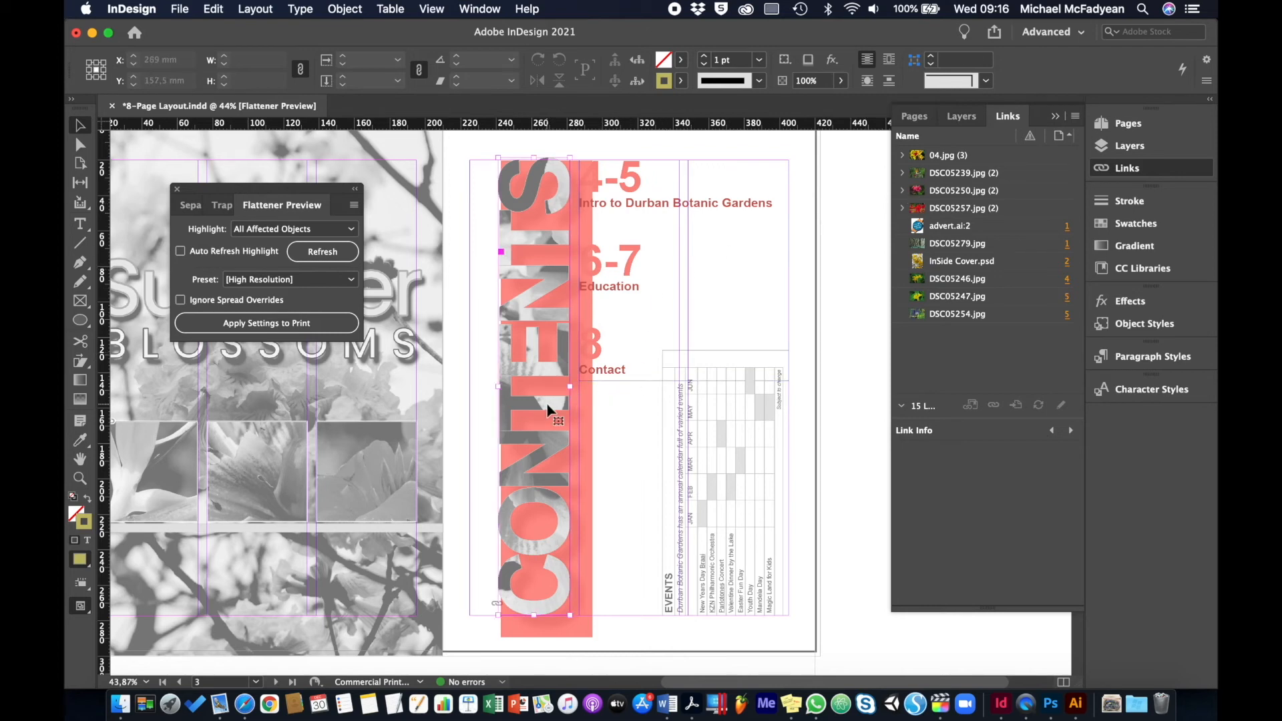
left_click(975, 119)
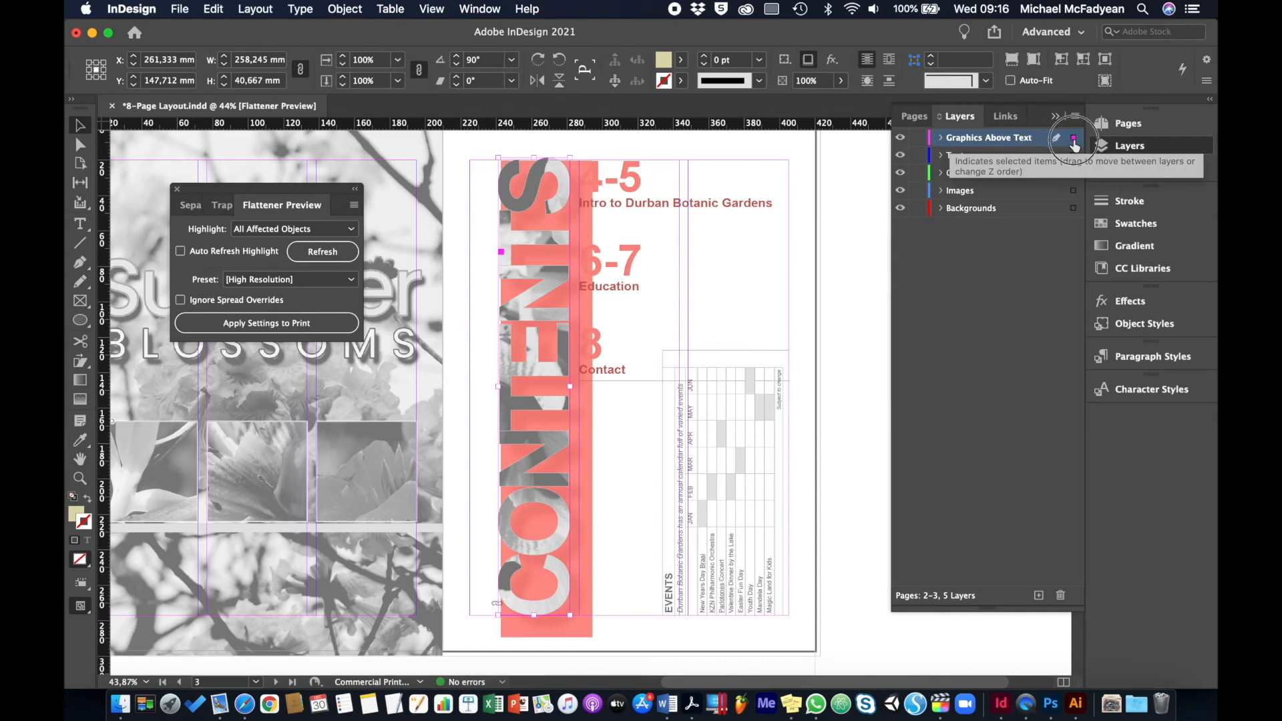
left_click_drag(1074, 144, 1077, 175)
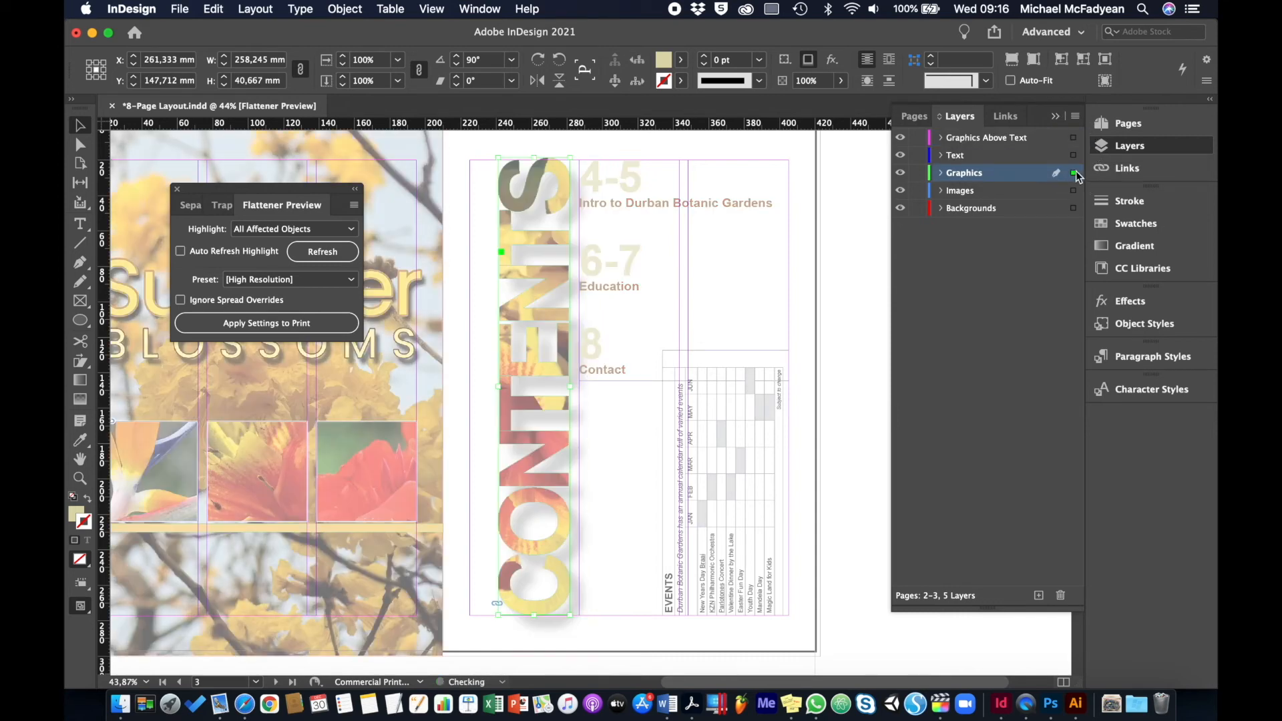
left_click(311, 252)
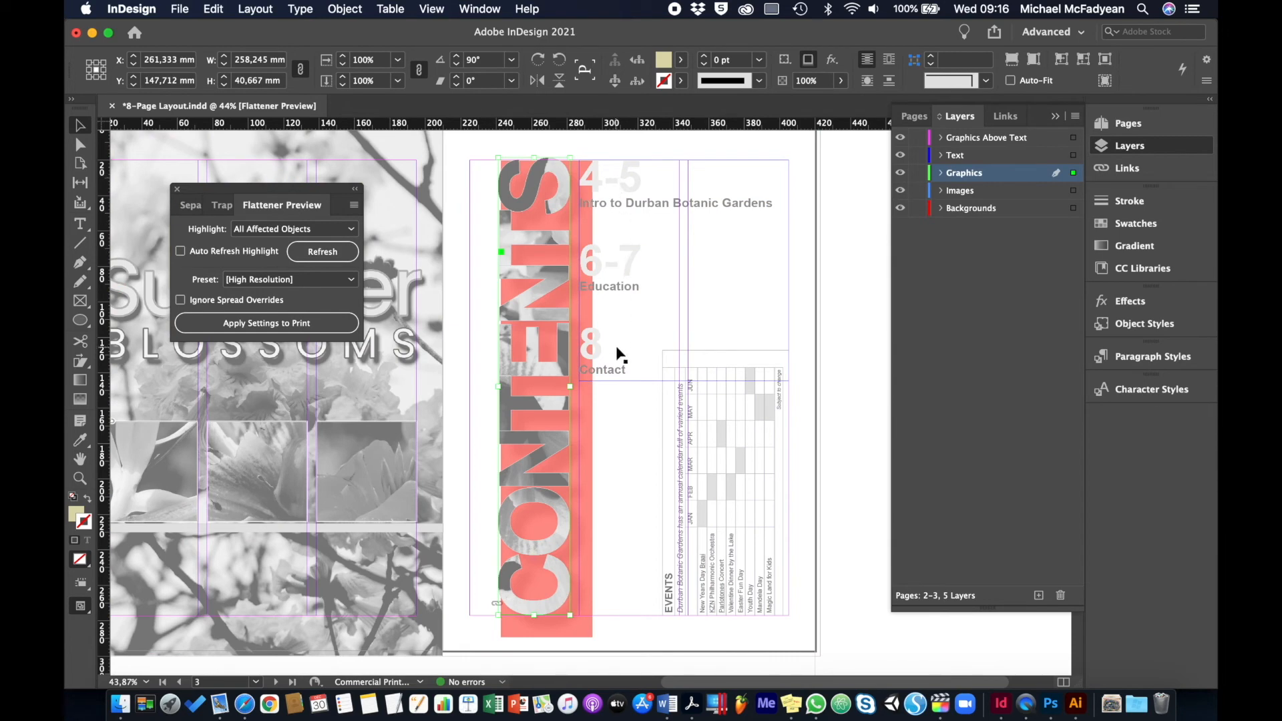
Refresh the flattener highlight on spreads 4-5 and 6-7 and examine which objects transparency affects
key("shift+Page_Down")
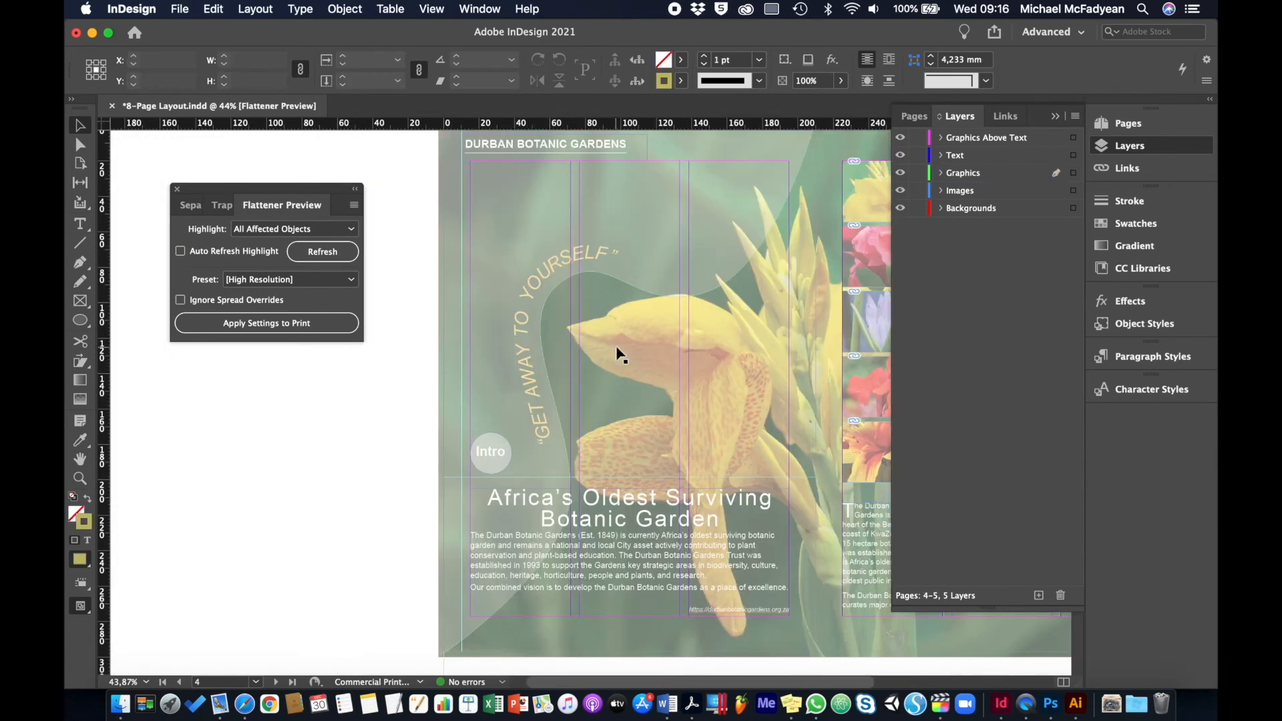
scroll(620, 355, "left", 5)
left_click(343, 252)
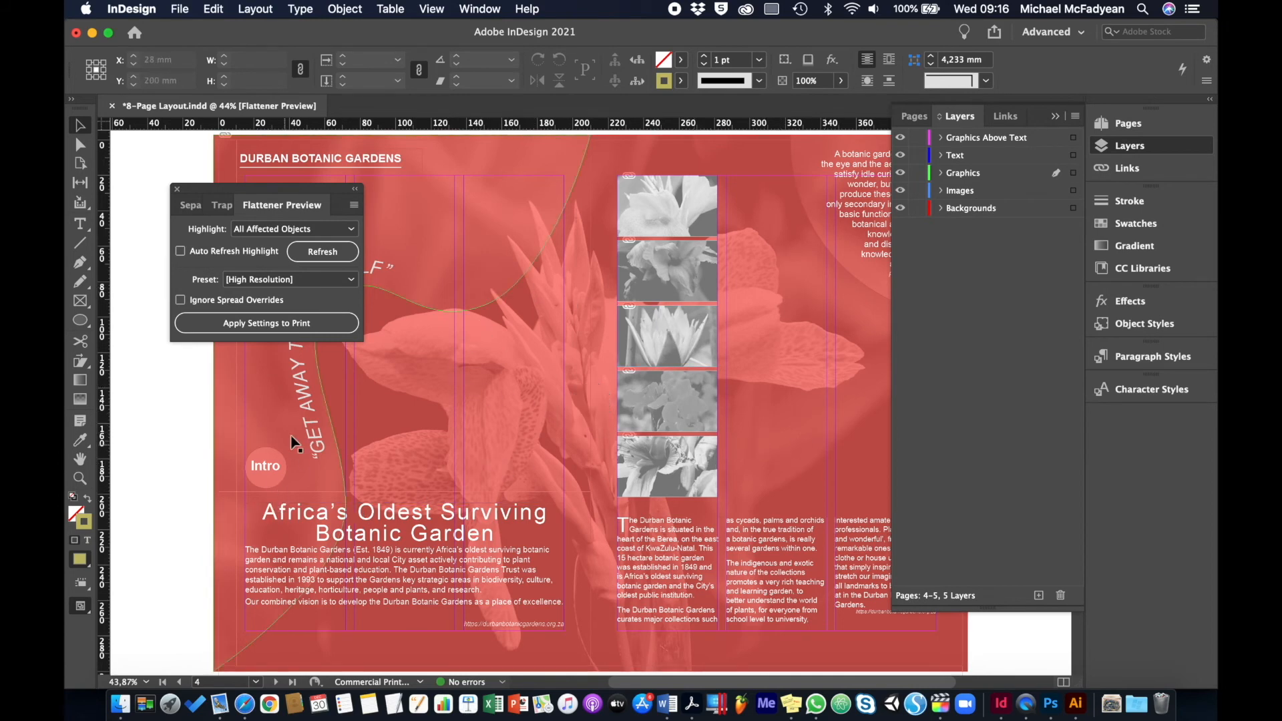
scroll(165, 410, "right", 5)
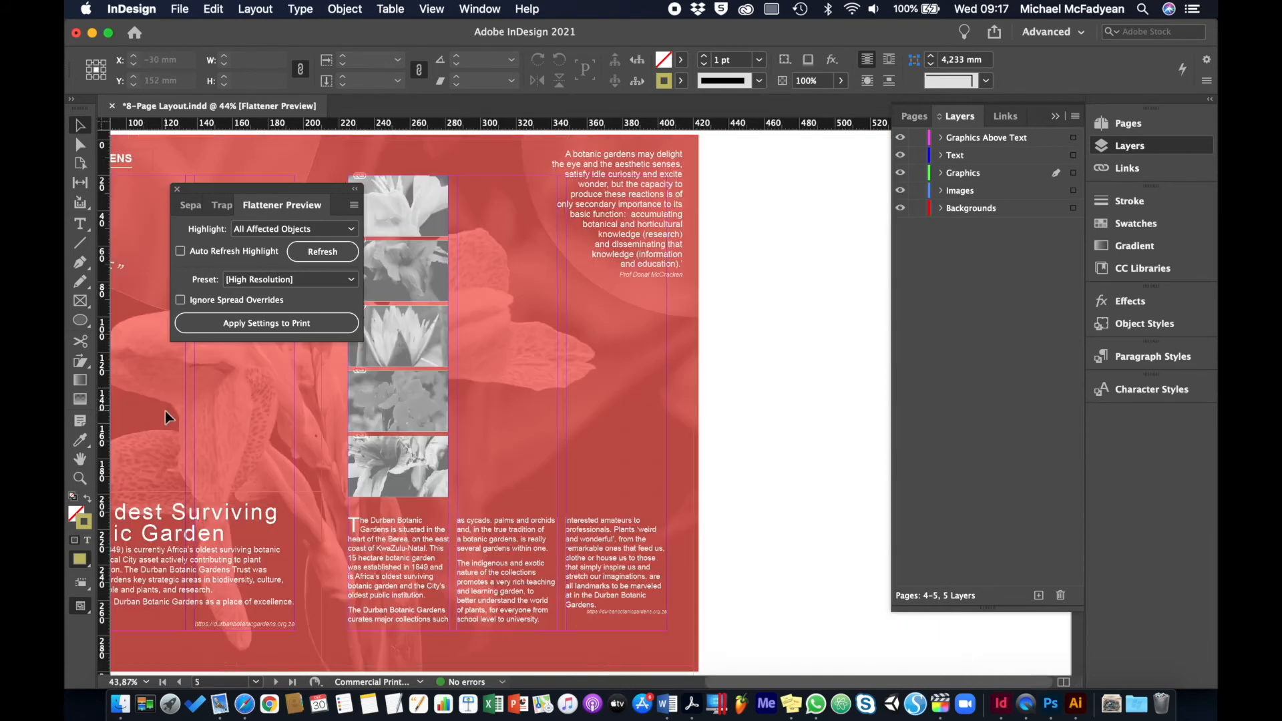
scroll(166, 410, "right", 5)
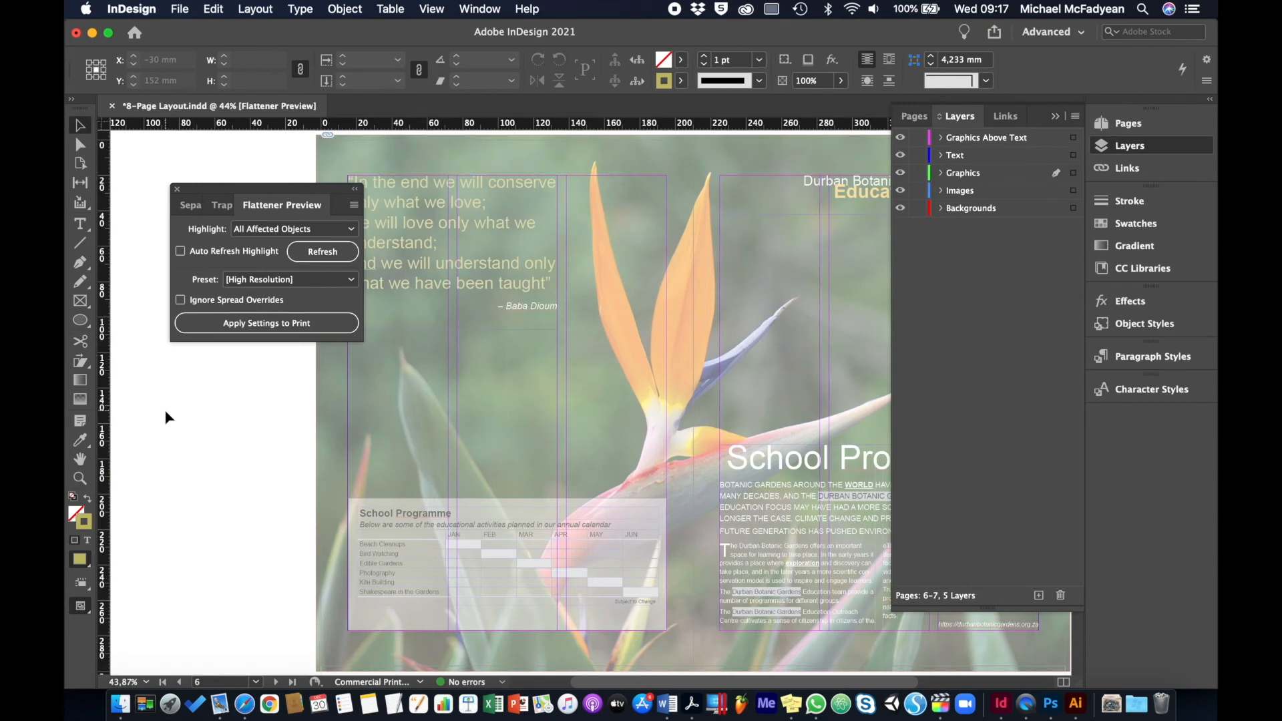
scroll(165, 418, "right", 2)
left_click(298, 252)
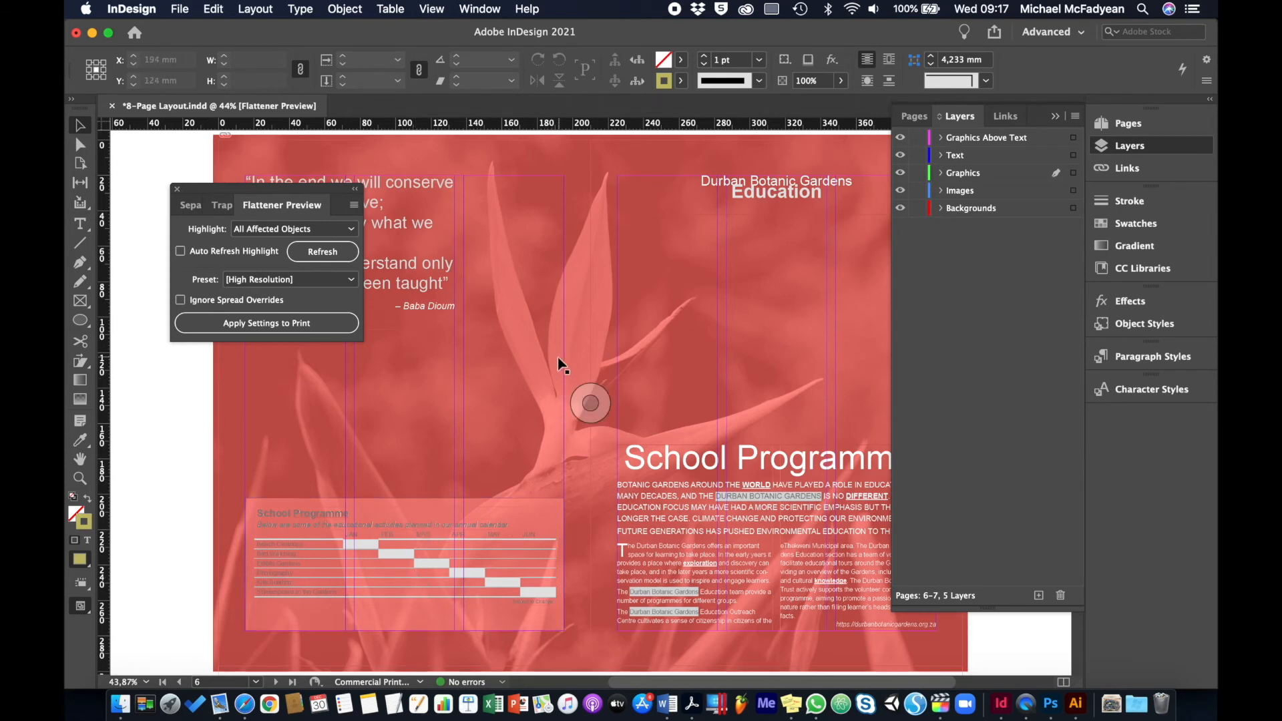
Check page 8 for affected objects, move the CONTACT title to the Graphics layer, and refresh the flattener highlight
key("shift+Page_Down")
key("shift+Page_Down")
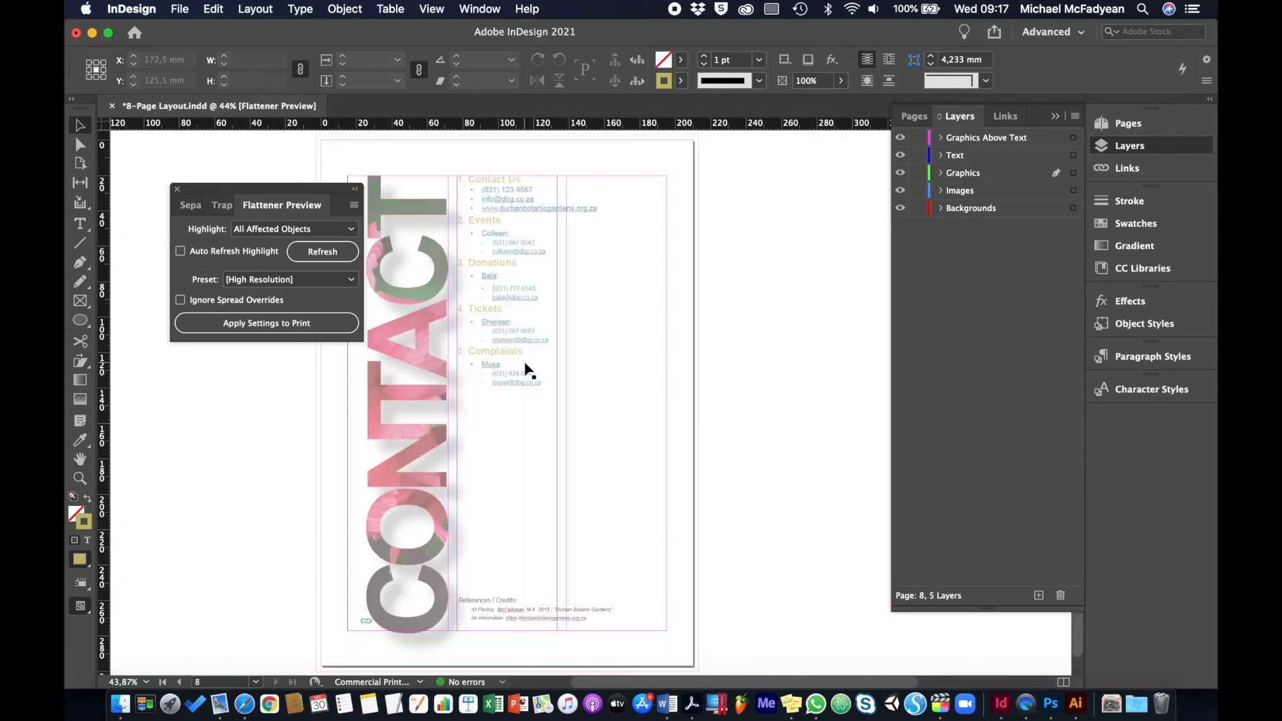
left_click(324, 253)
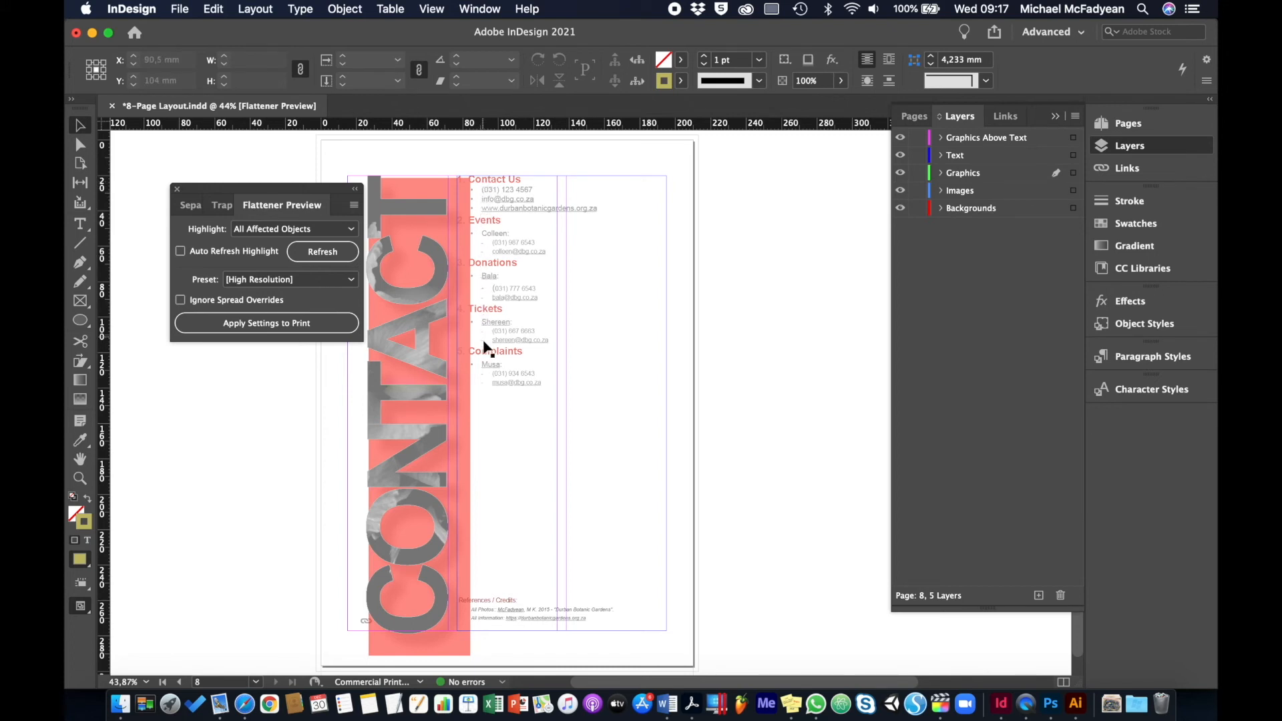
left_click(423, 345)
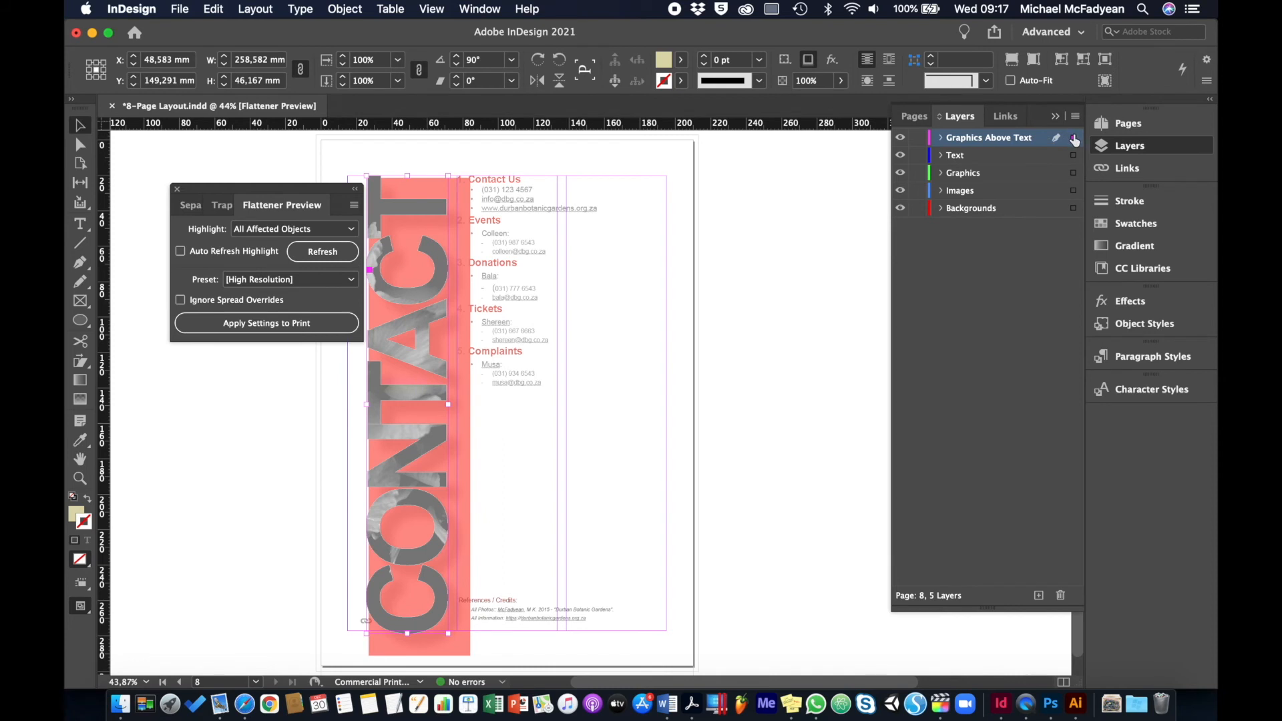
left_click_drag(1072, 136, 1073, 172)
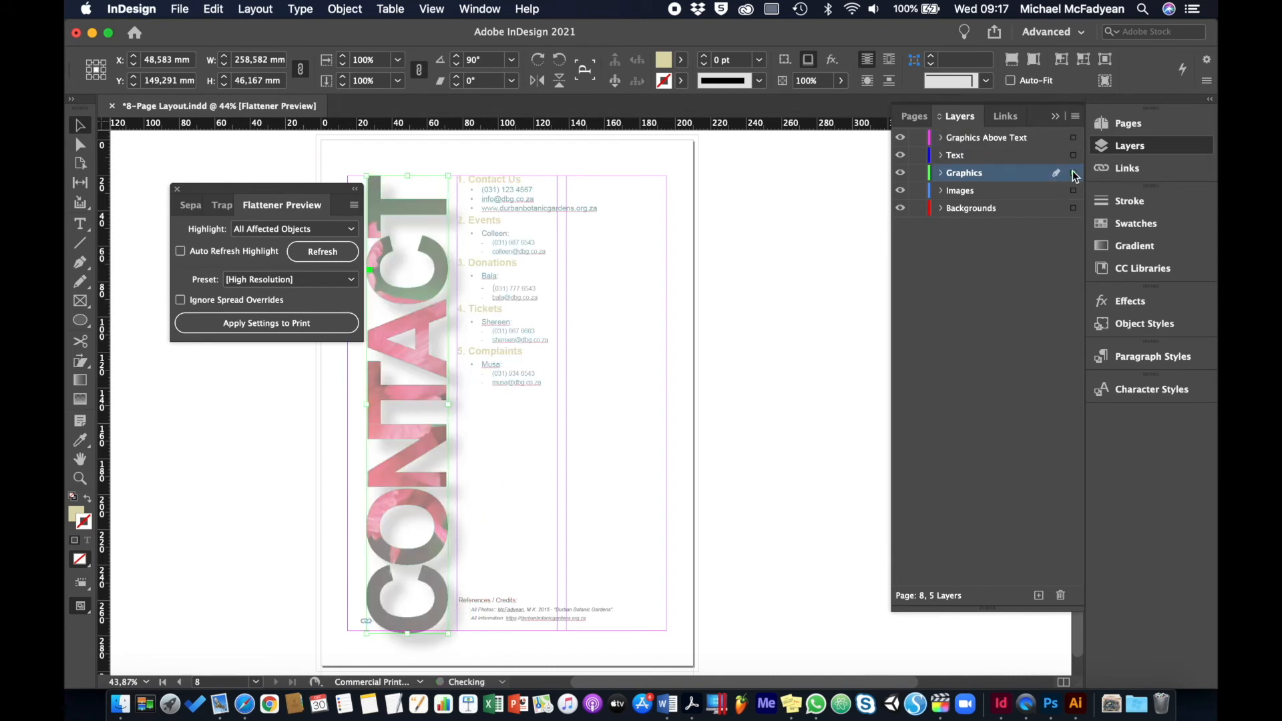
left_click(332, 254)
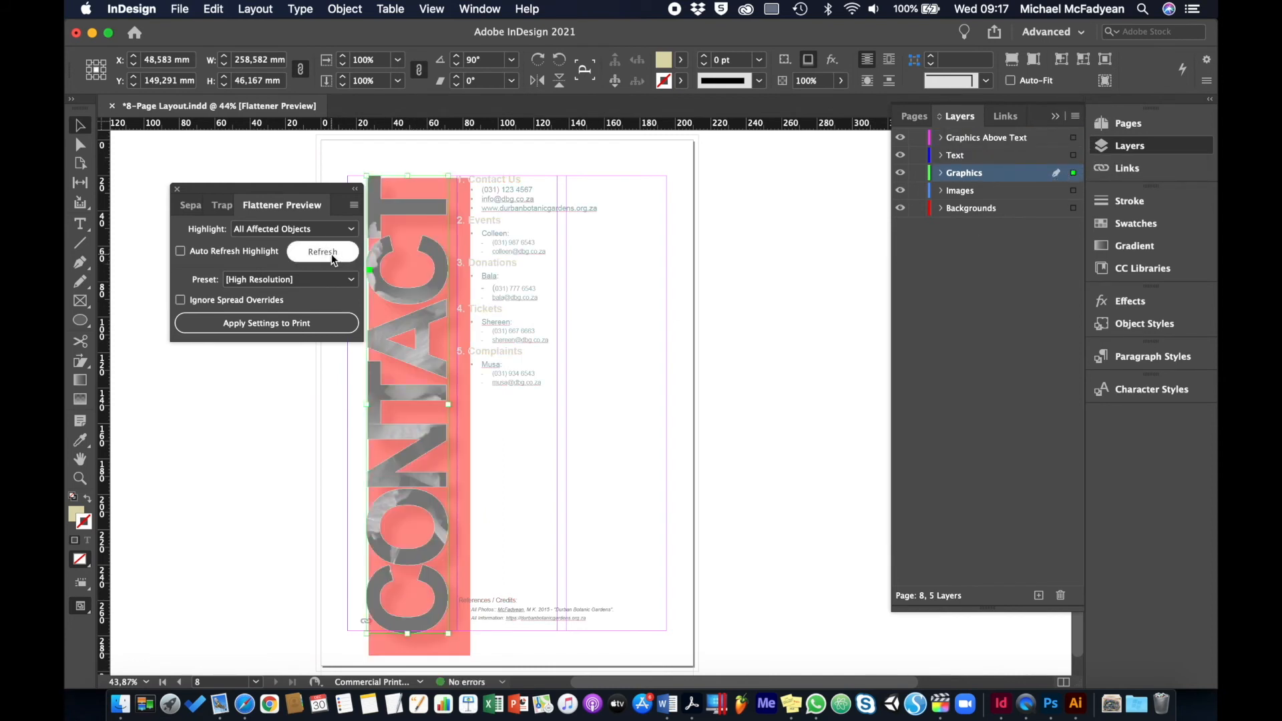
left_click(251, 450)
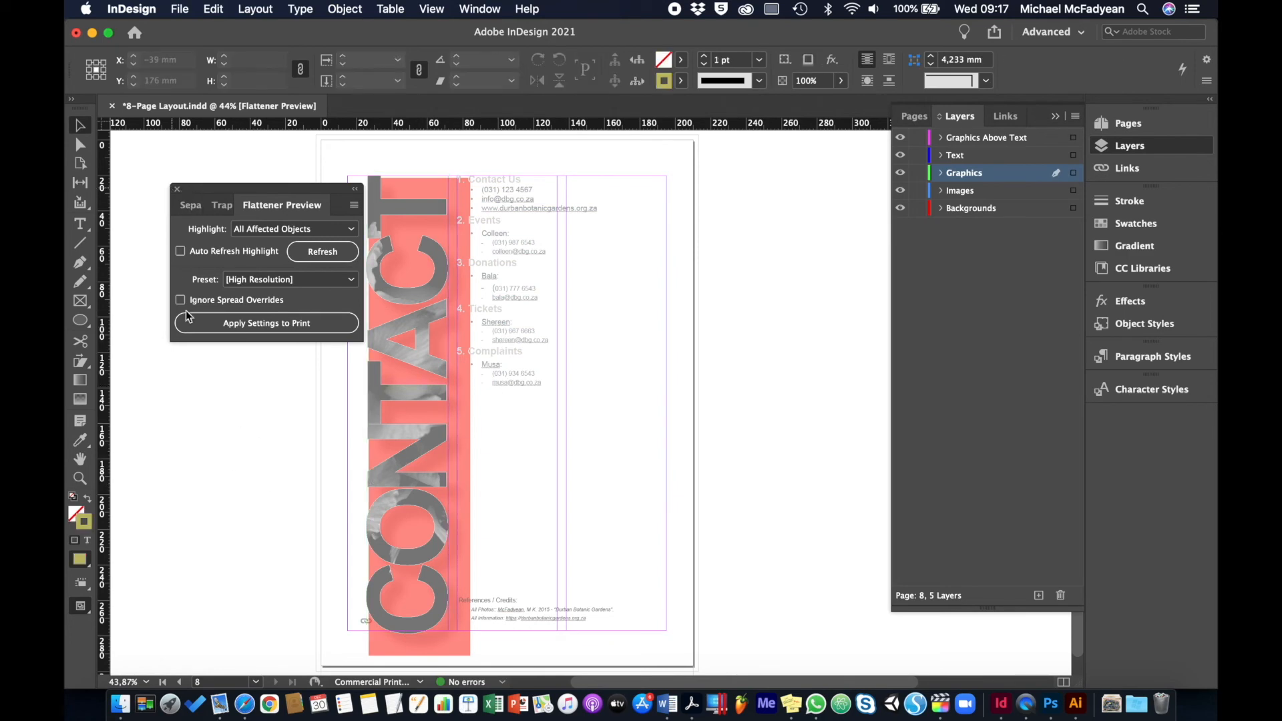
Close the Flattener Preview and return to the cover on page 1
left_click(177, 189)
scroll(198, 373, "left", 3)
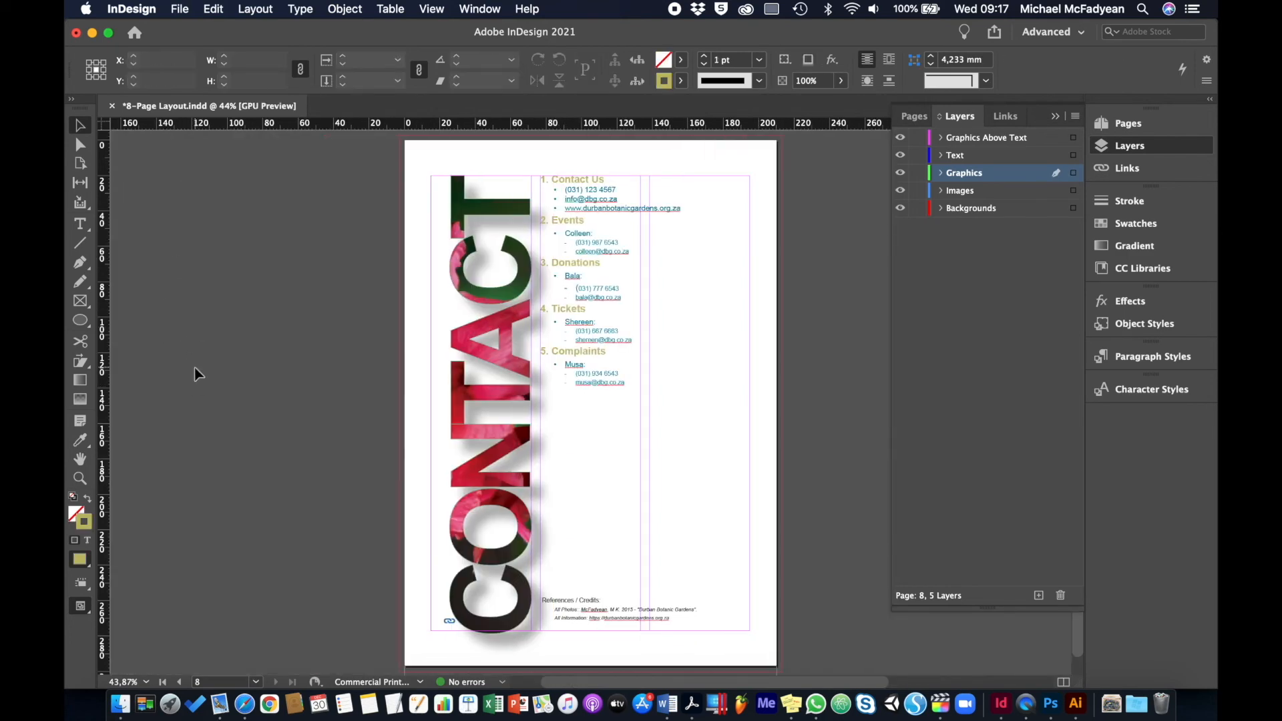
scroll(198, 373, "left", 15)
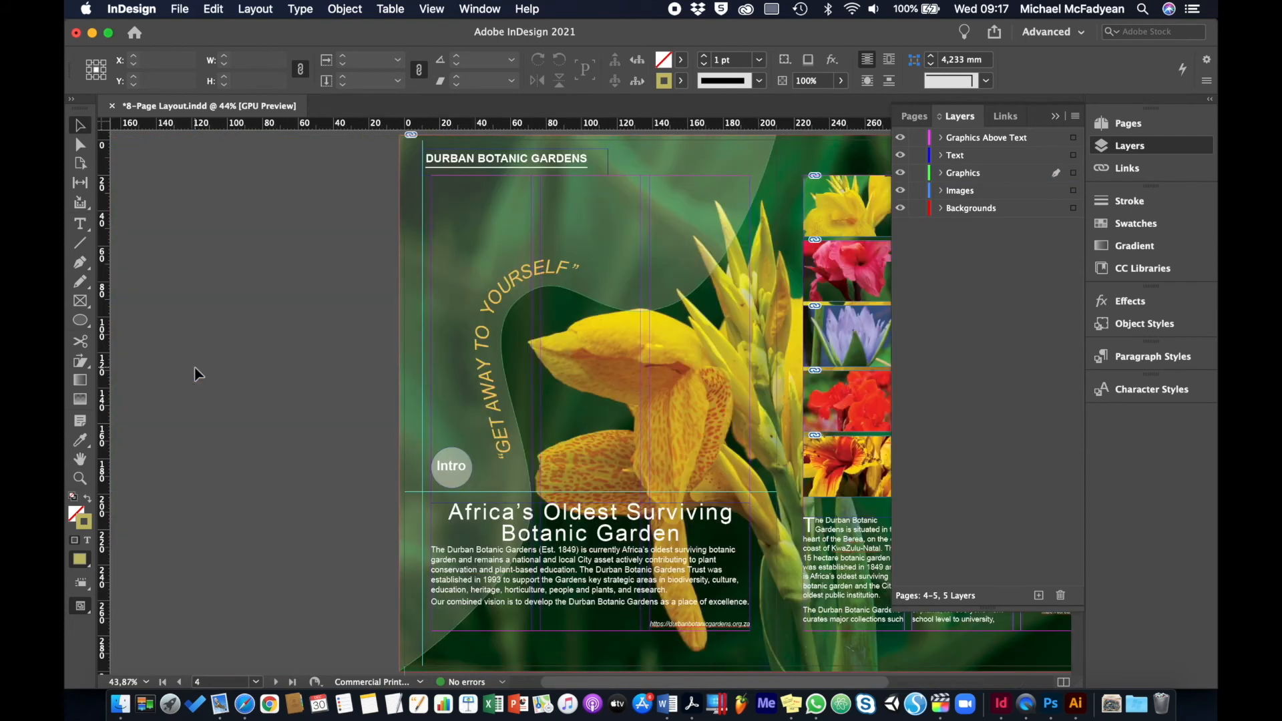
scroll(198, 374, "left", 6)
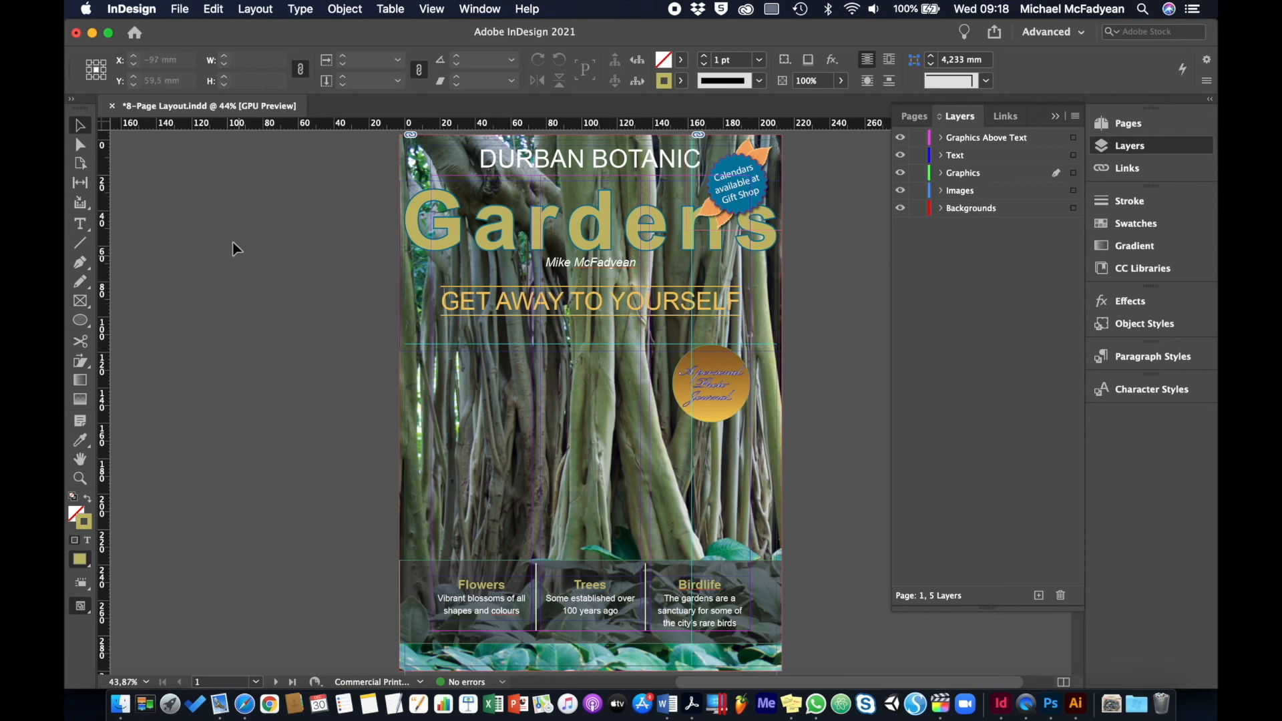
Save the document as 8-Page Layout.indd in a new Desktop folder named "DBG - Final Print Ready Brochure"
left_click(186, 15)
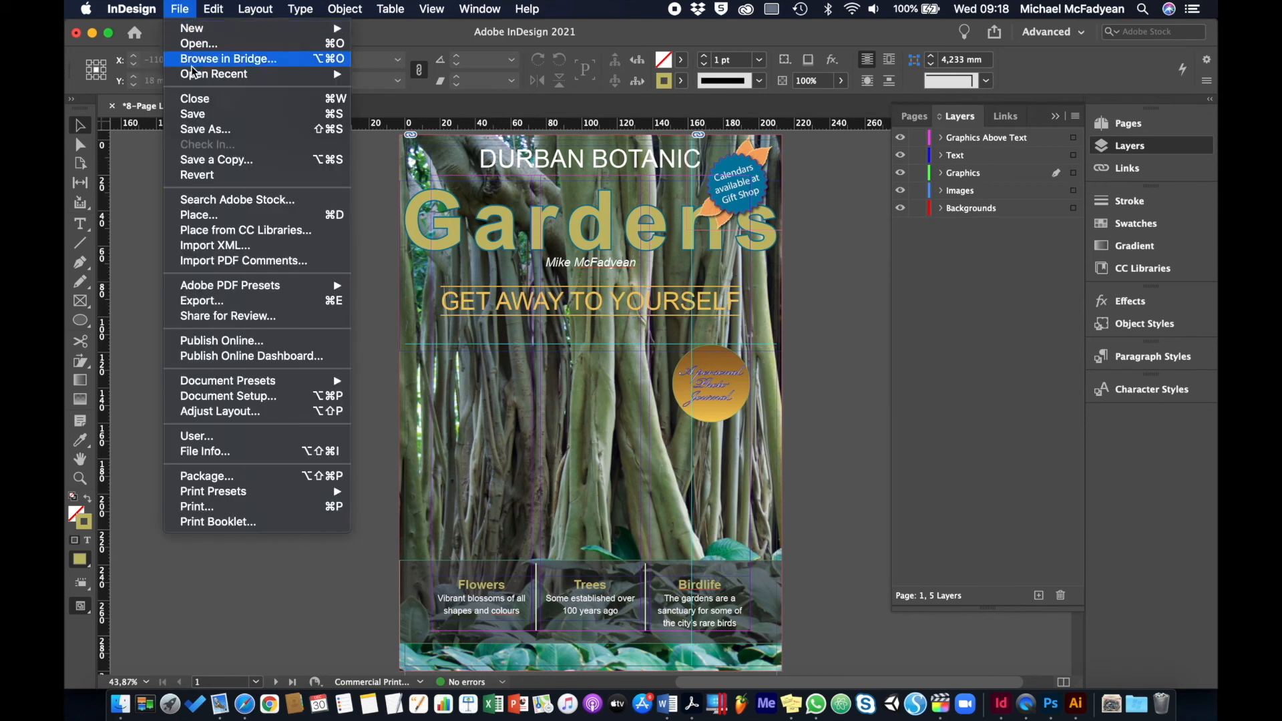
left_click(273, 308)
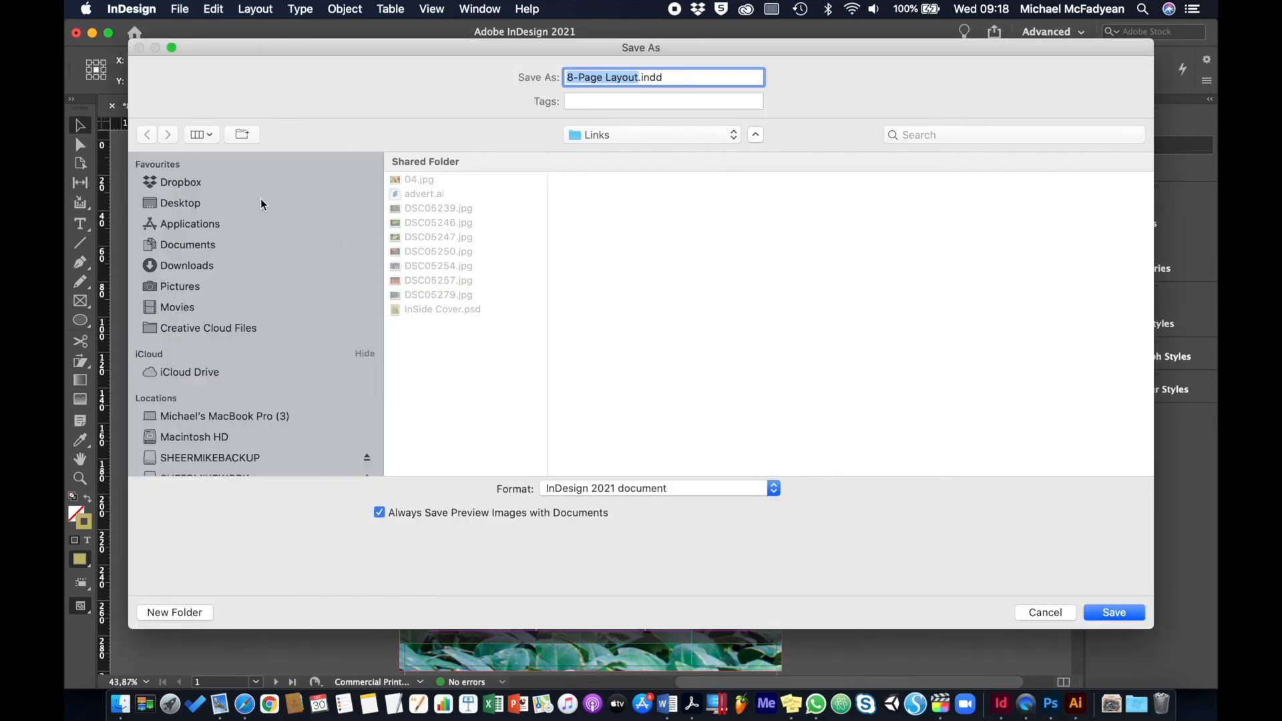
left_click(261, 203)
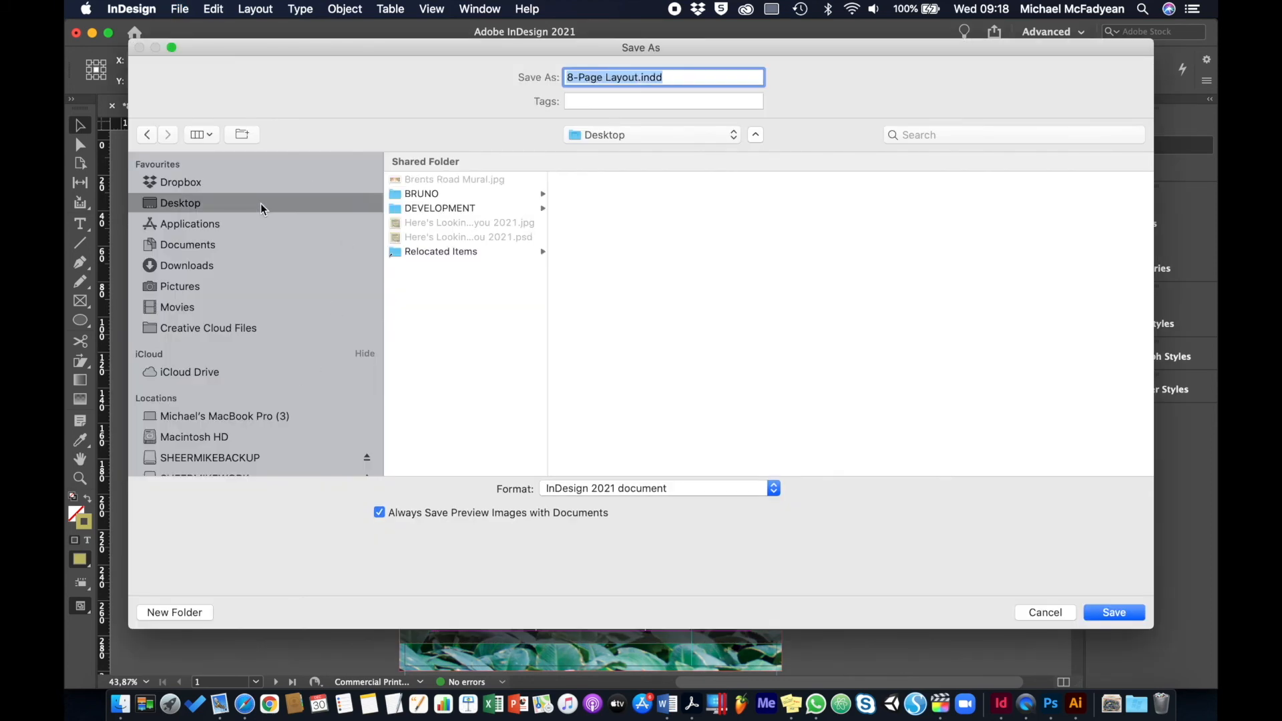
left_click(201, 612)
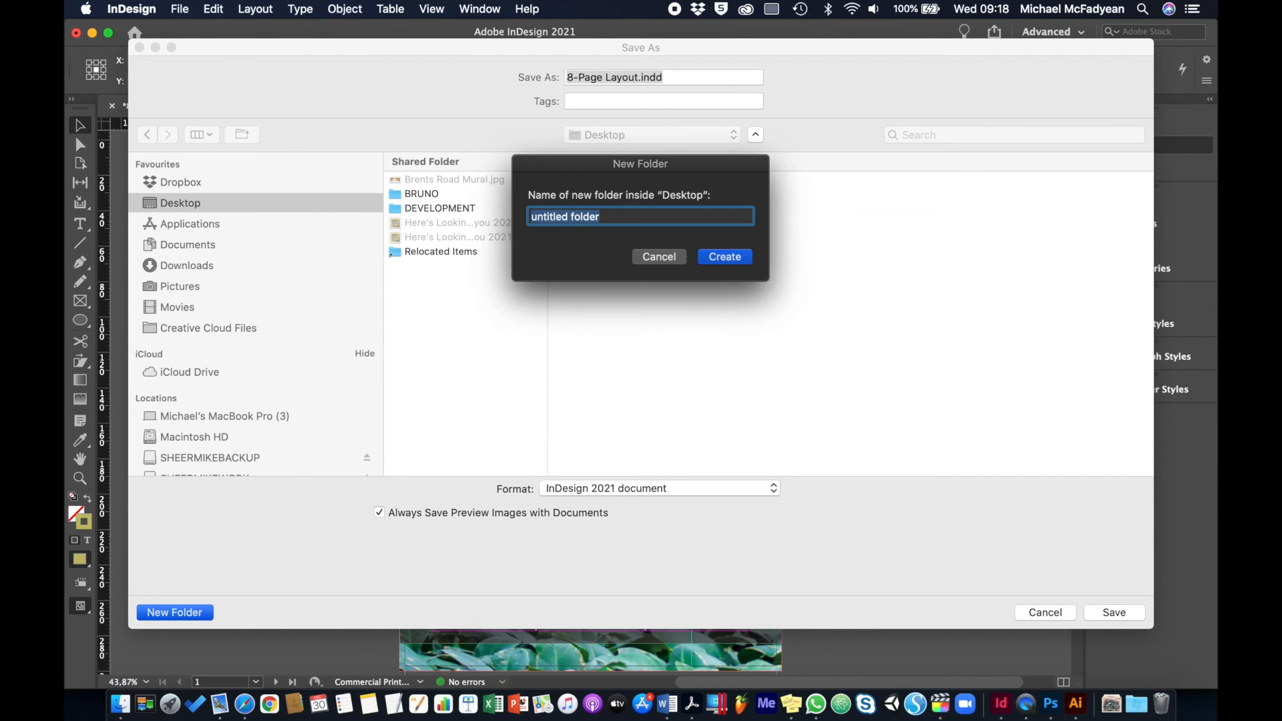
type("DBG - Final Print Ready")
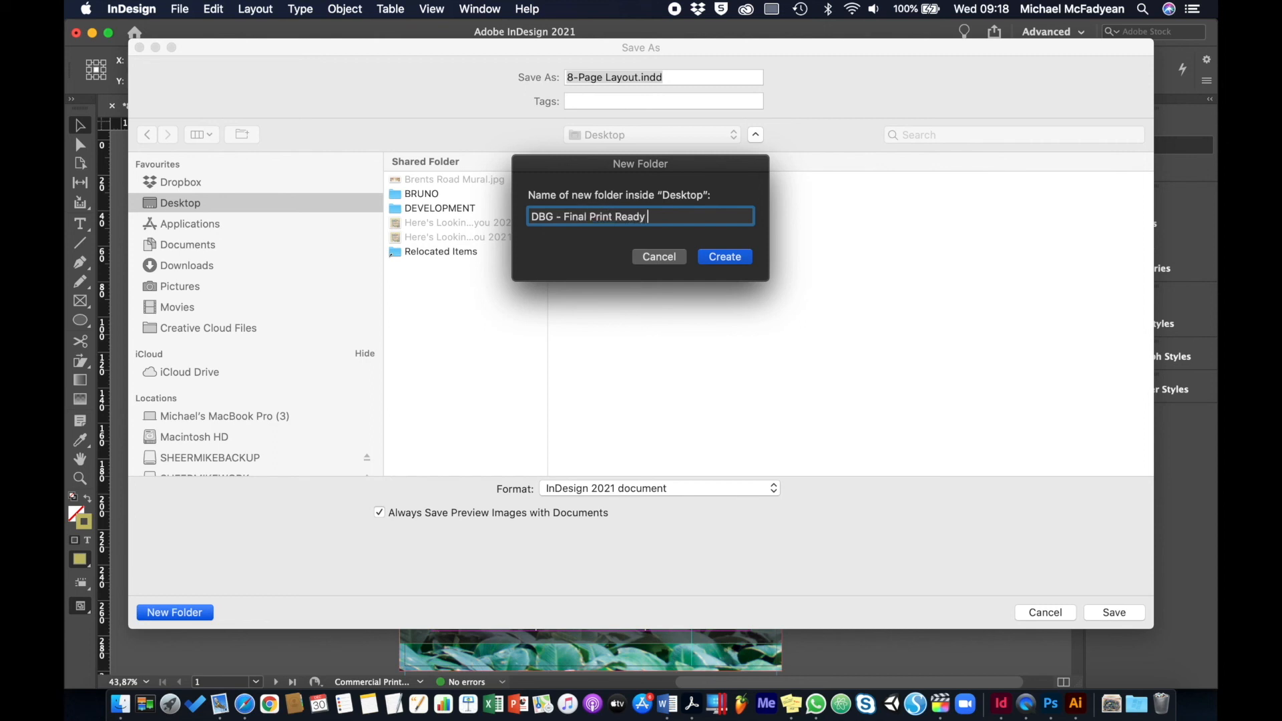
type(" Brochure")
left_click(733, 260)
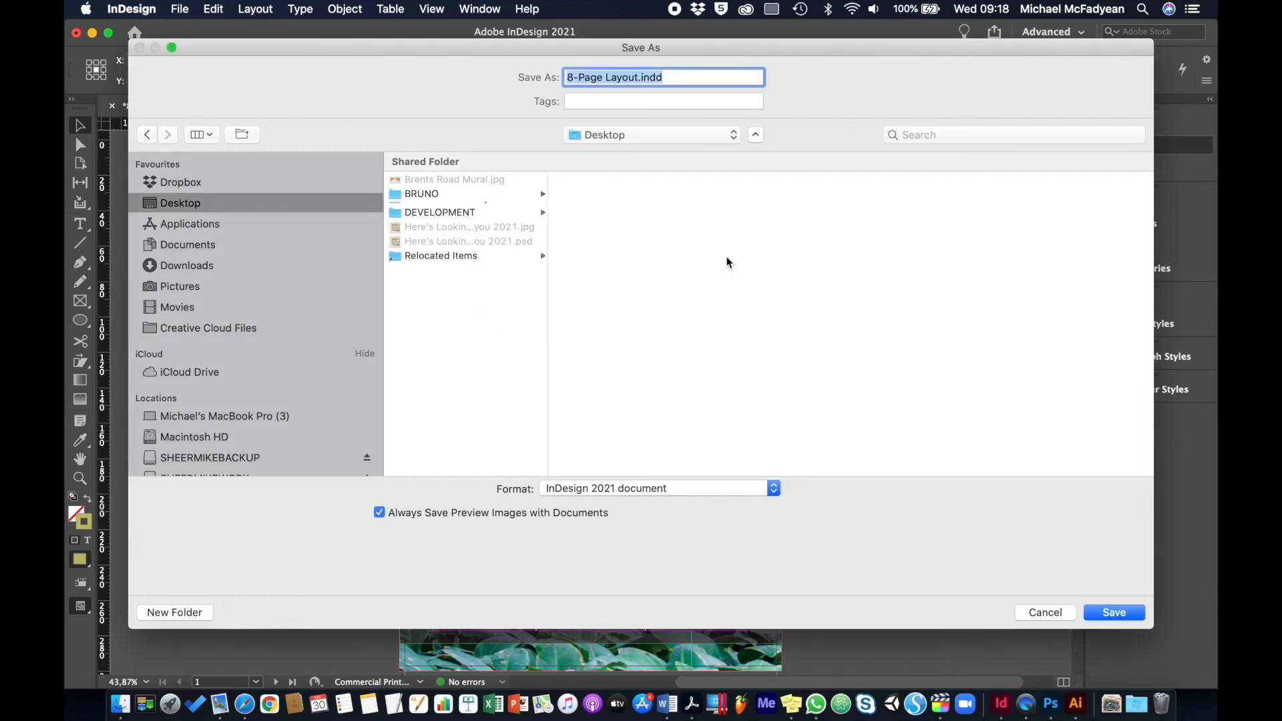
left_click(1120, 613)
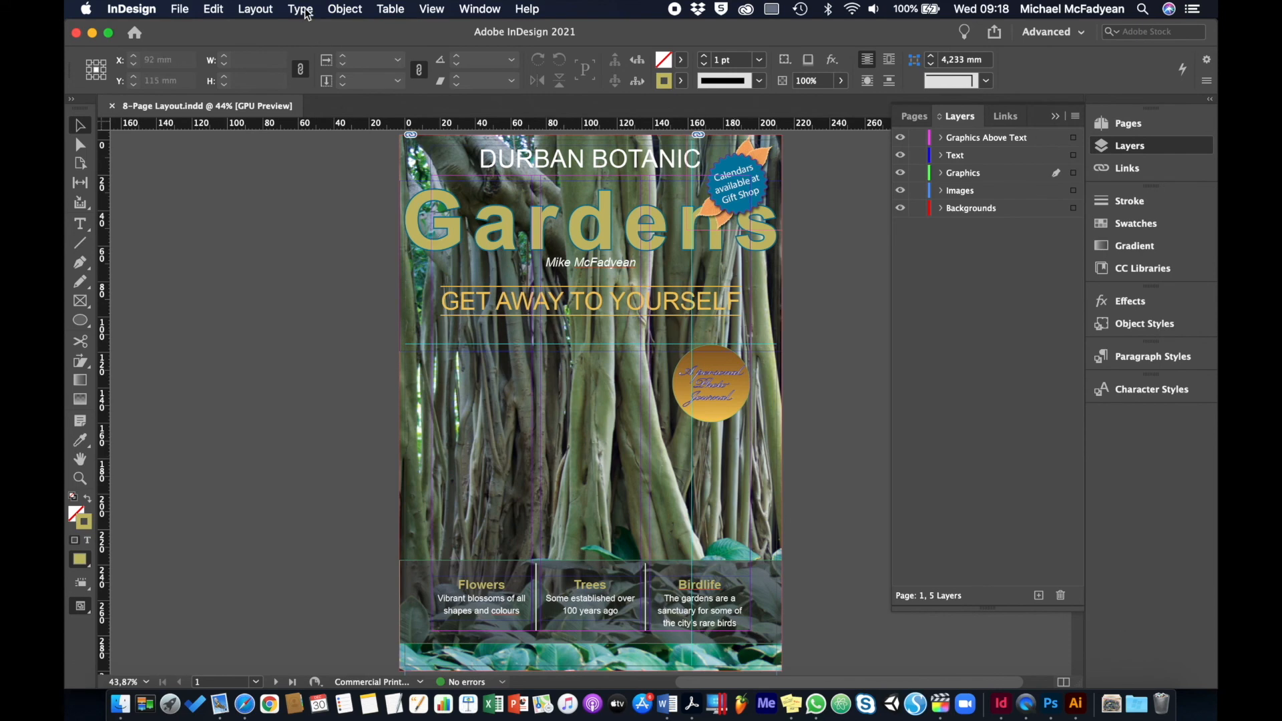
Package the document with its fonts, linked graphics and an IDML copy into "8-Page Layout Folder", accepting the font licensing warning
left_click(180, 9)
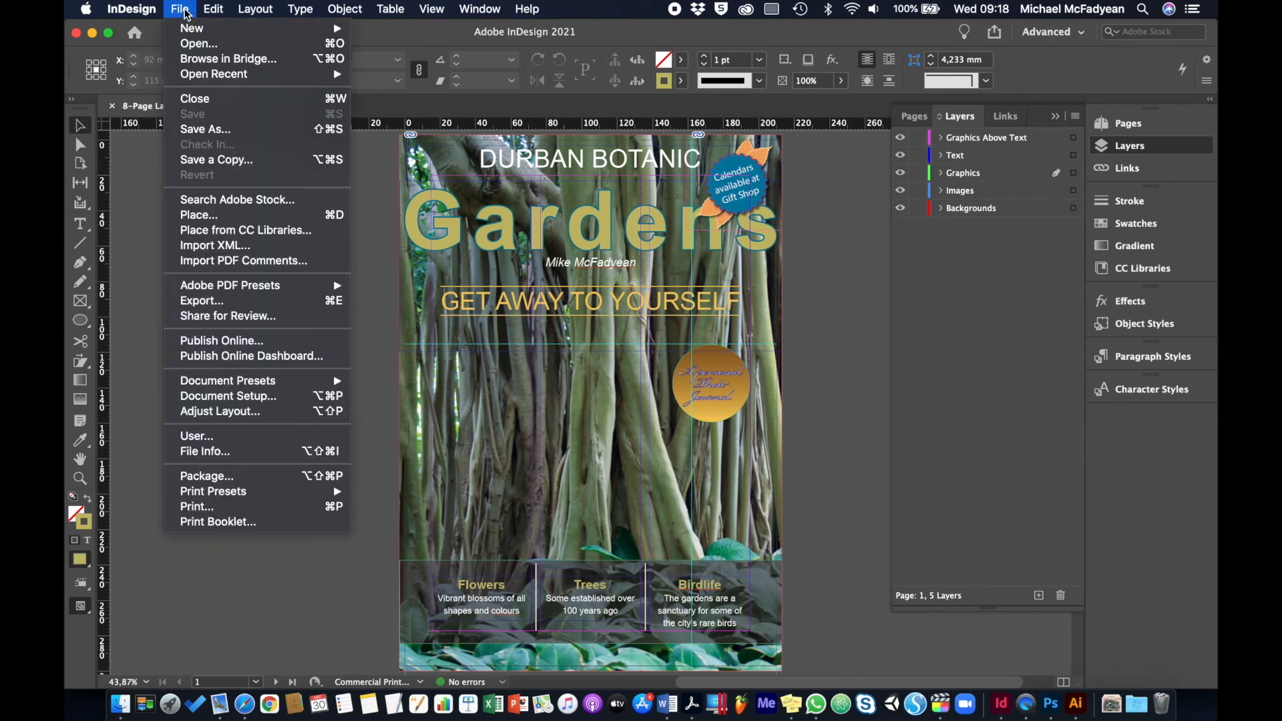
left_click(270, 473)
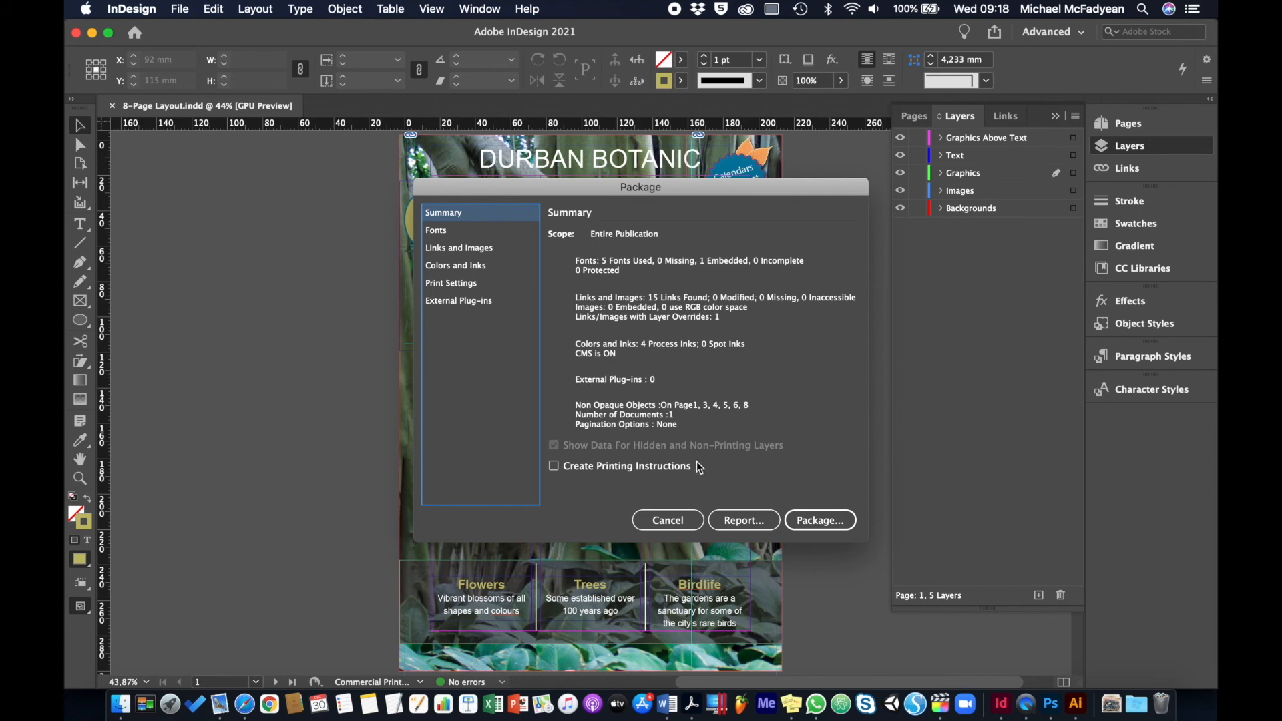
left_click(812, 518)
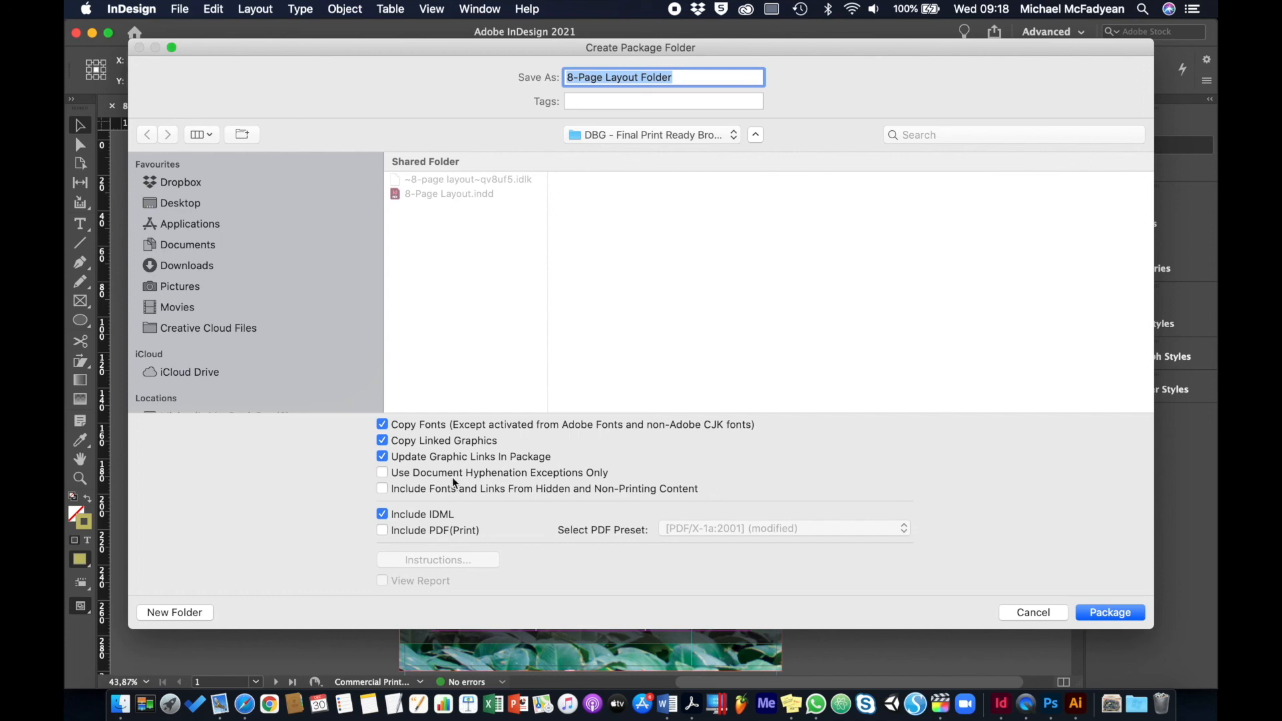
left_click(1120, 610)
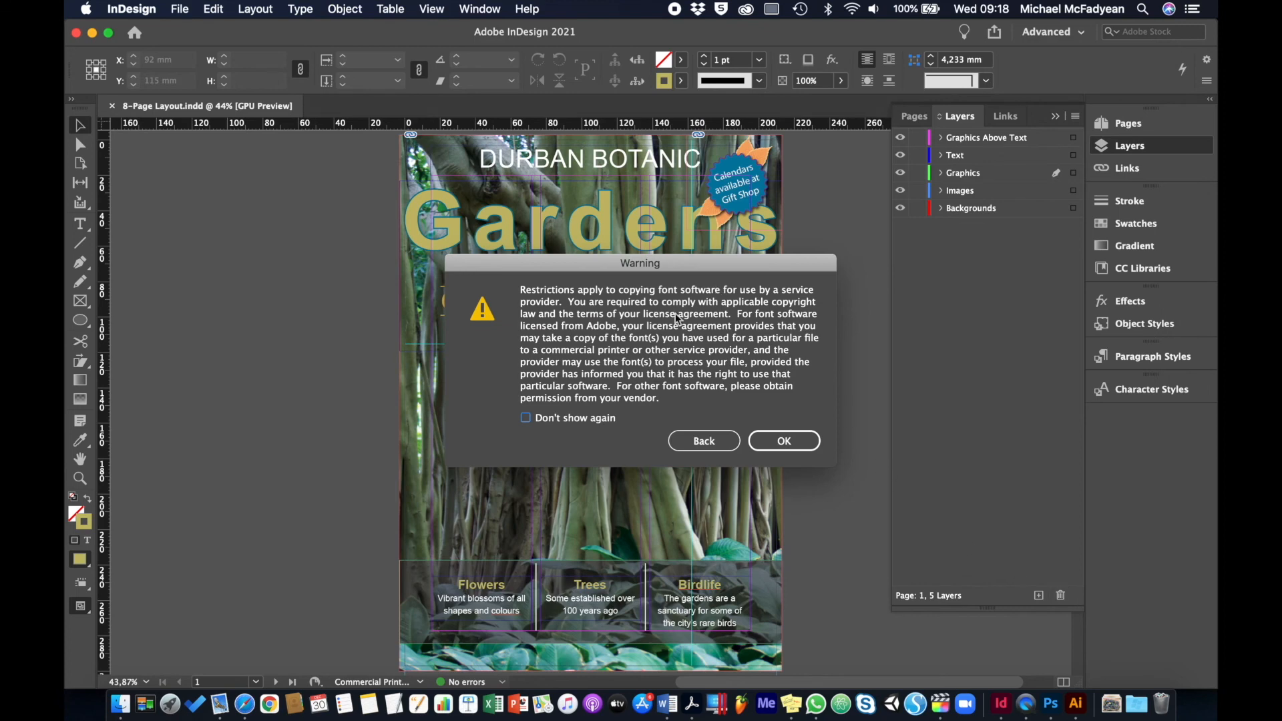
left_click(781, 442)
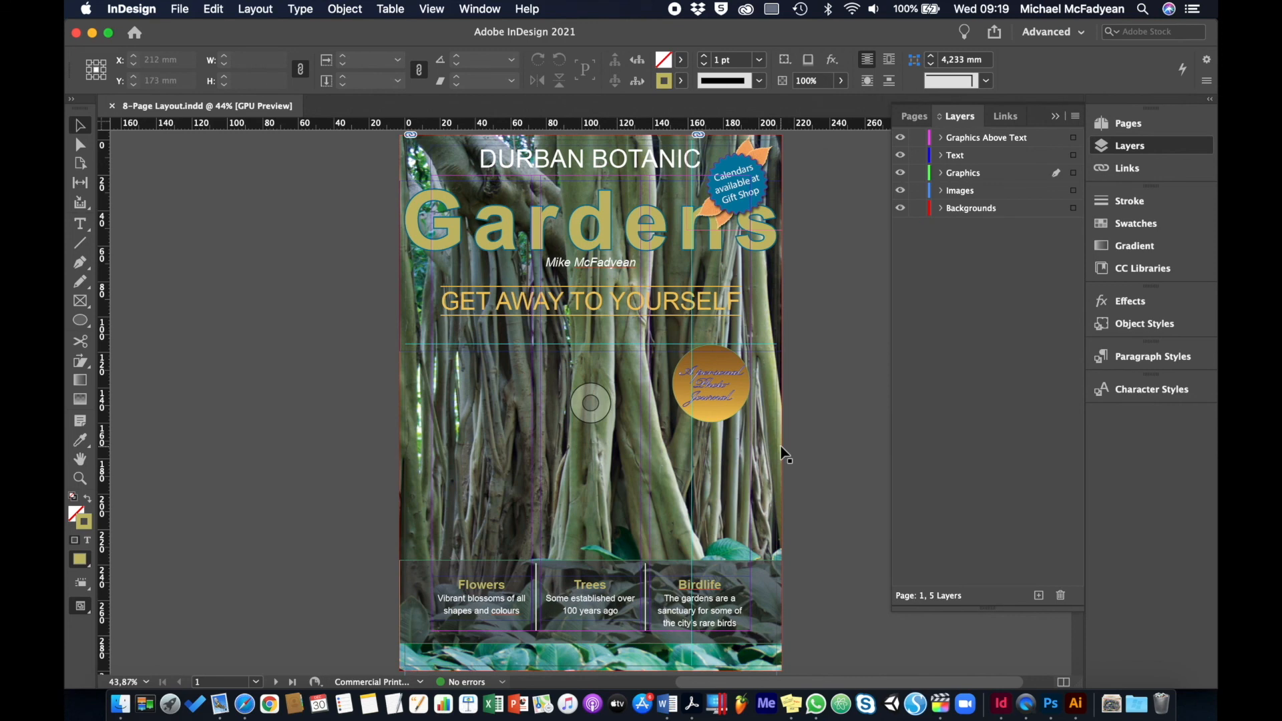
Start a PDF export with the [PDF/X-1a:2001] preset, saving 8-Page Layout.pdf into the packaged 8-Page Layout Folder
left_click(188, 12)
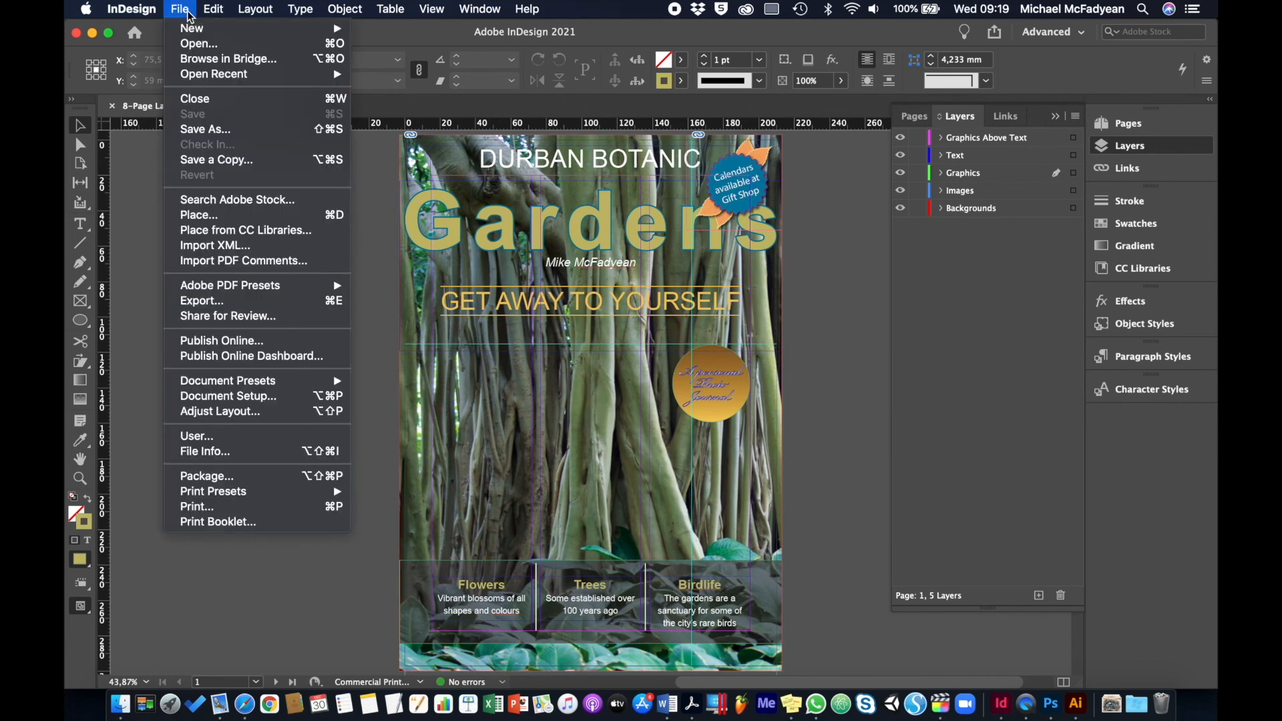
mouse_move(262, 294)
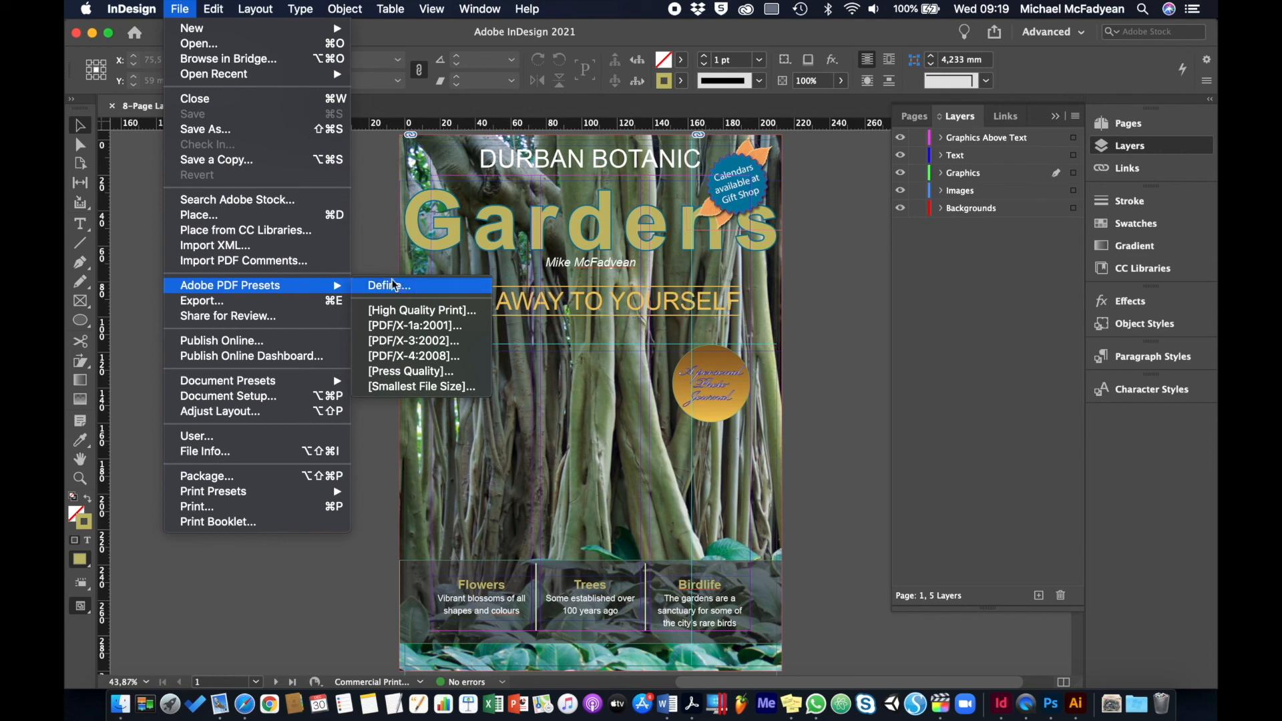
left_click(404, 327)
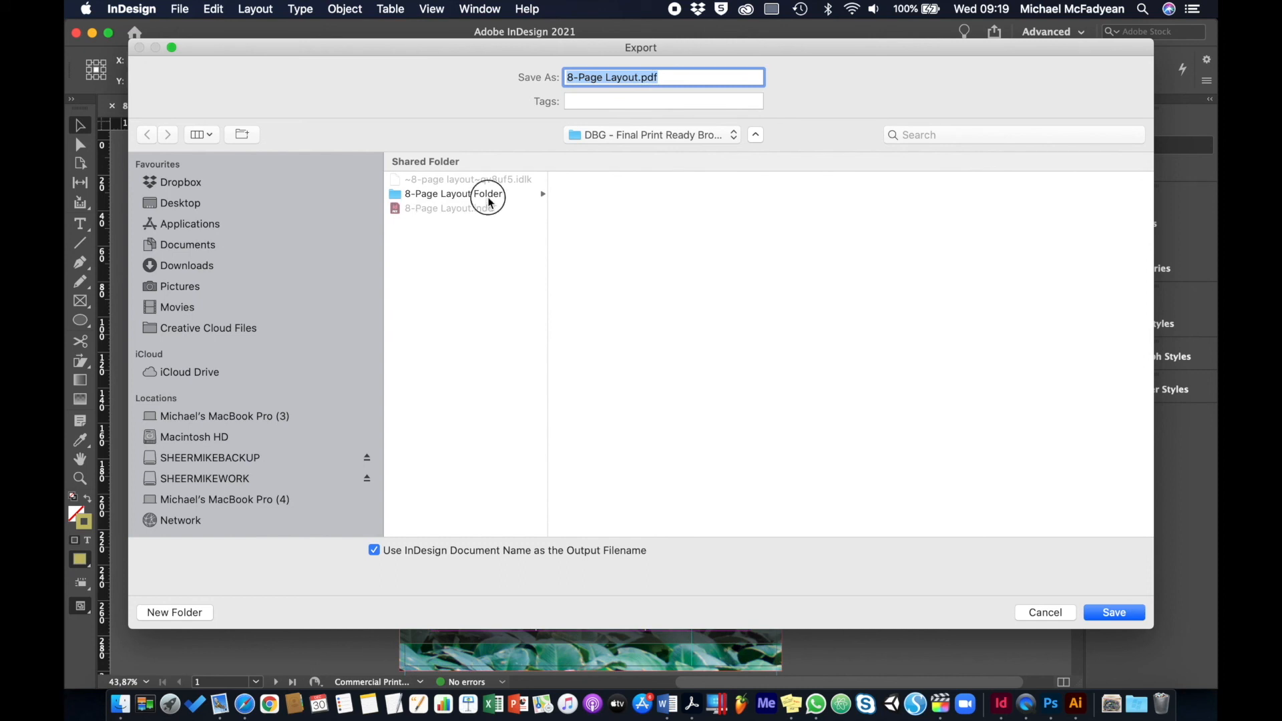
left_click(487, 194)
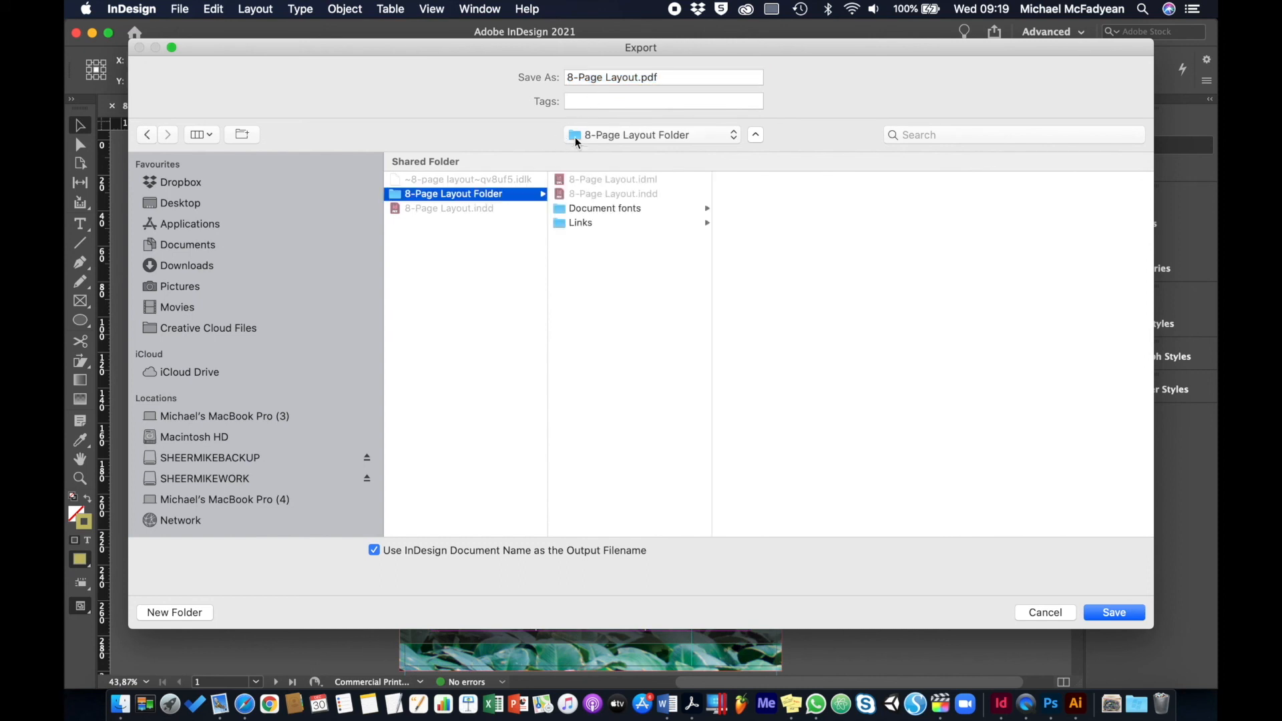
left_click(345, 203)
left_click(422, 208)
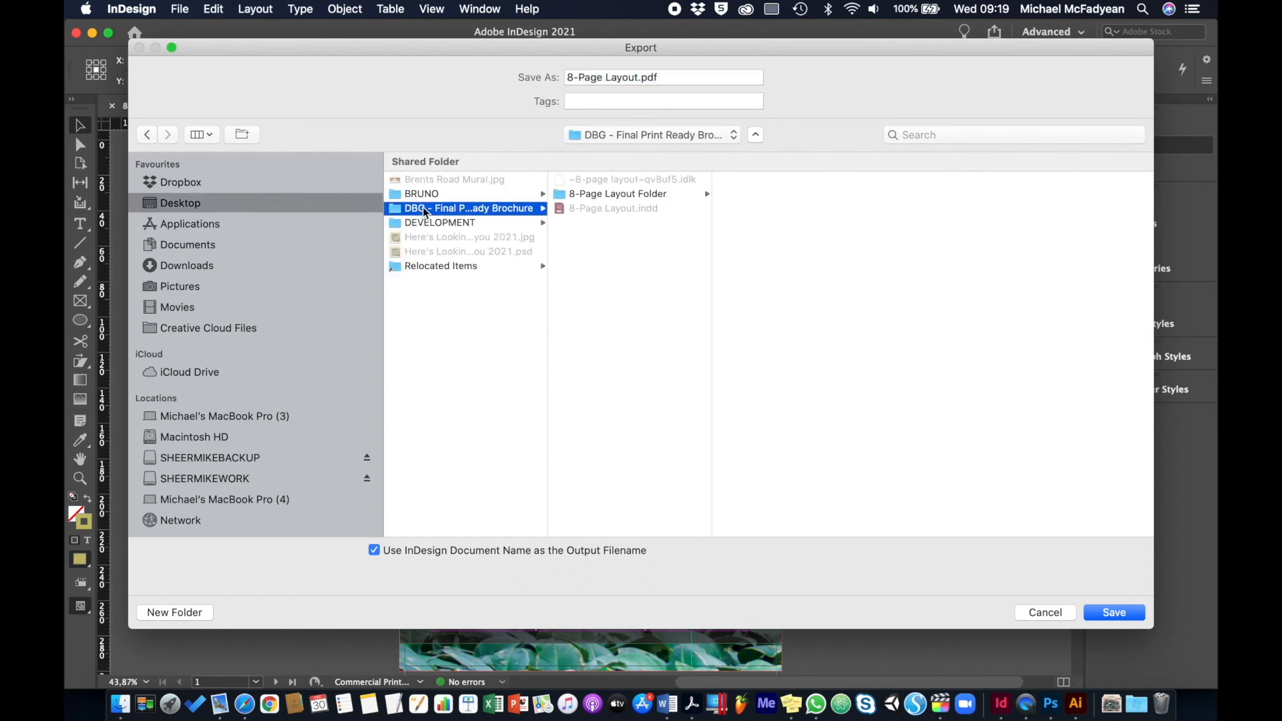
left_click(585, 195)
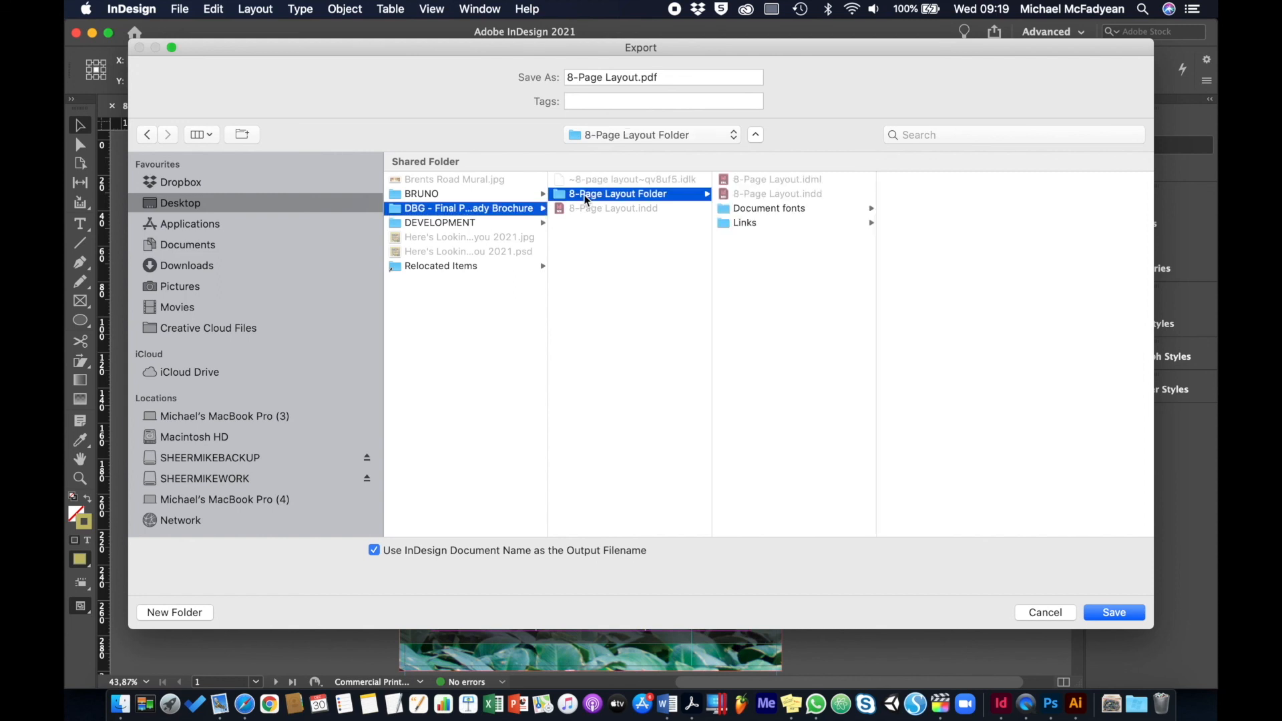
left_click(1102, 610)
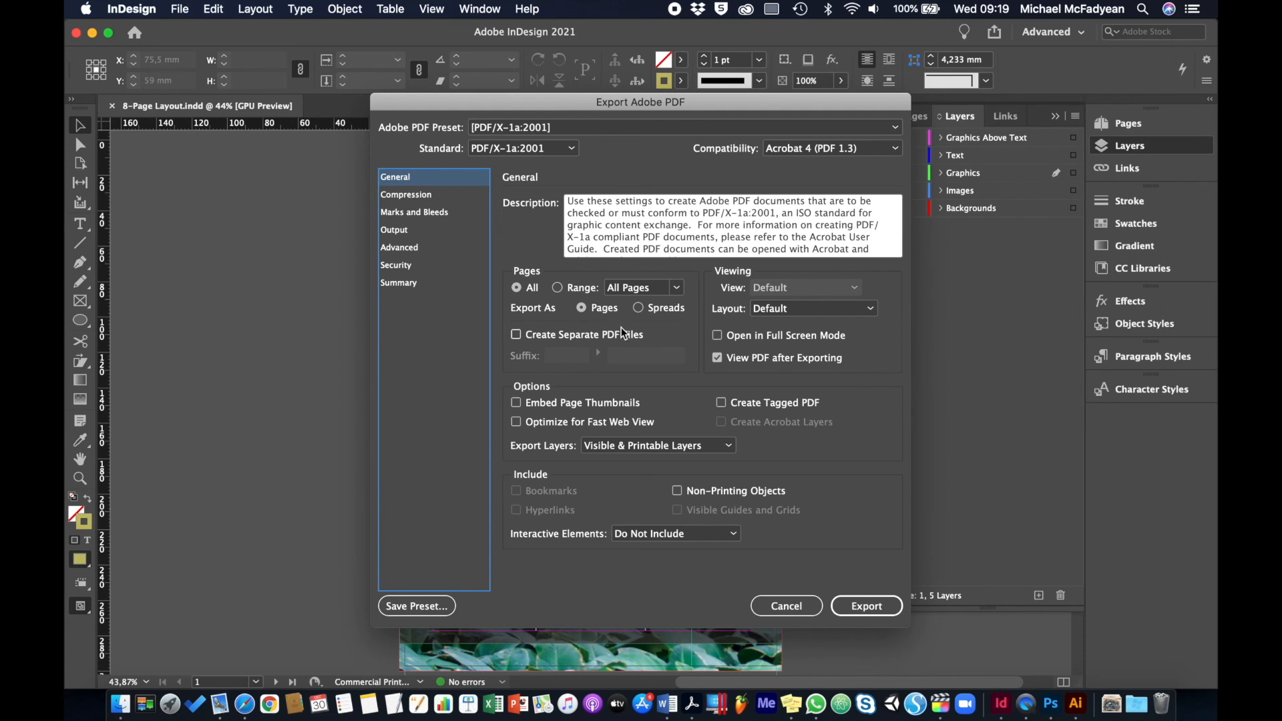
Export the PDF as spreads with all printer's marks and the document bleed settings
left_click(639, 308)
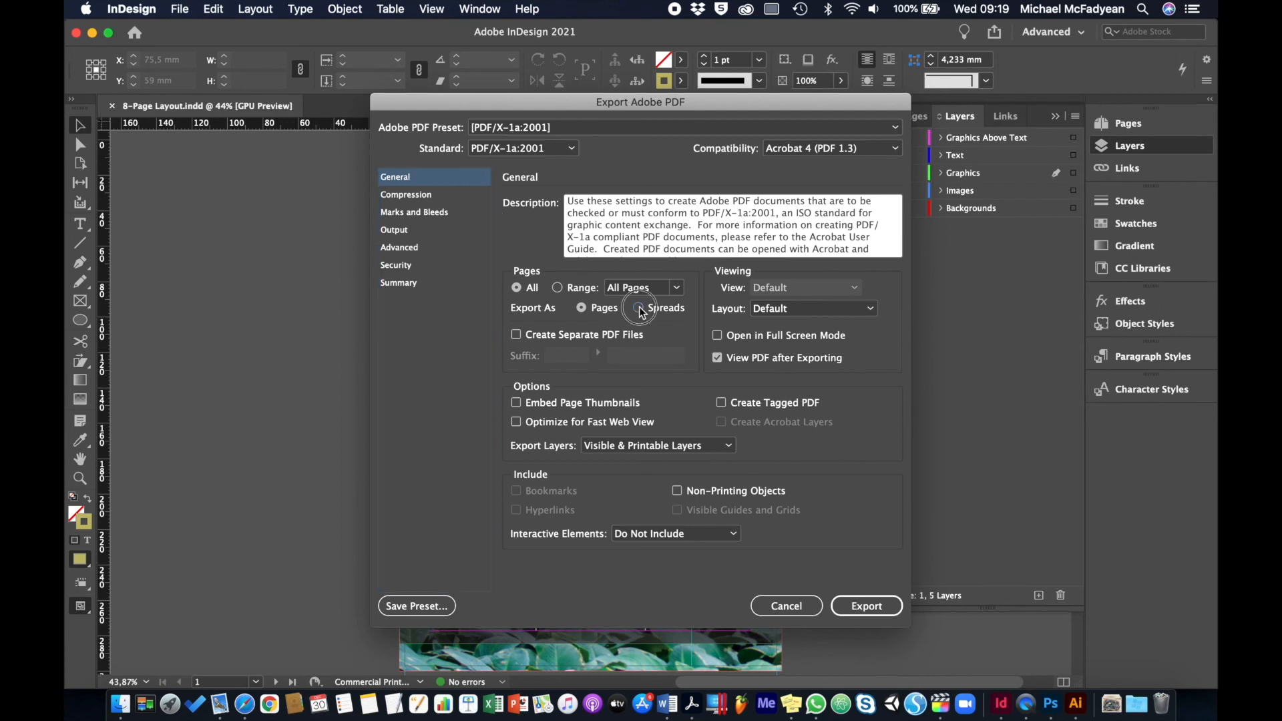
left_click(425, 215)
left_click(527, 220)
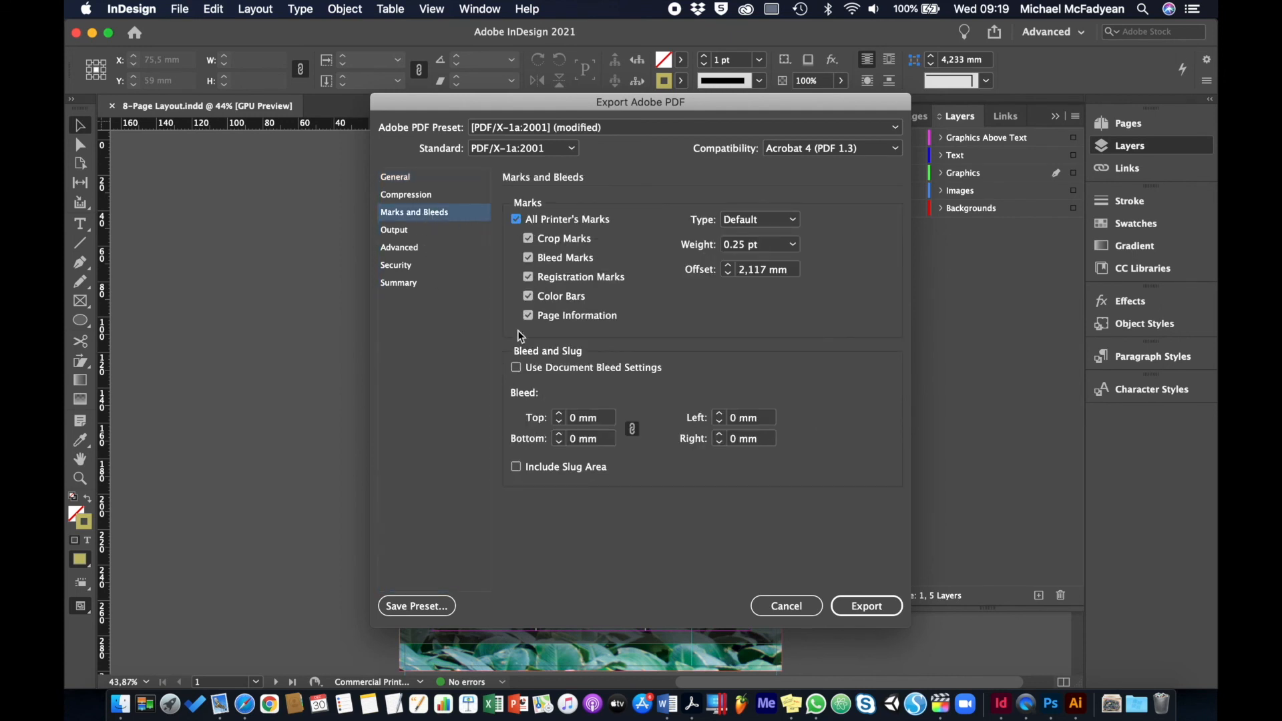
left_click(516, 367)
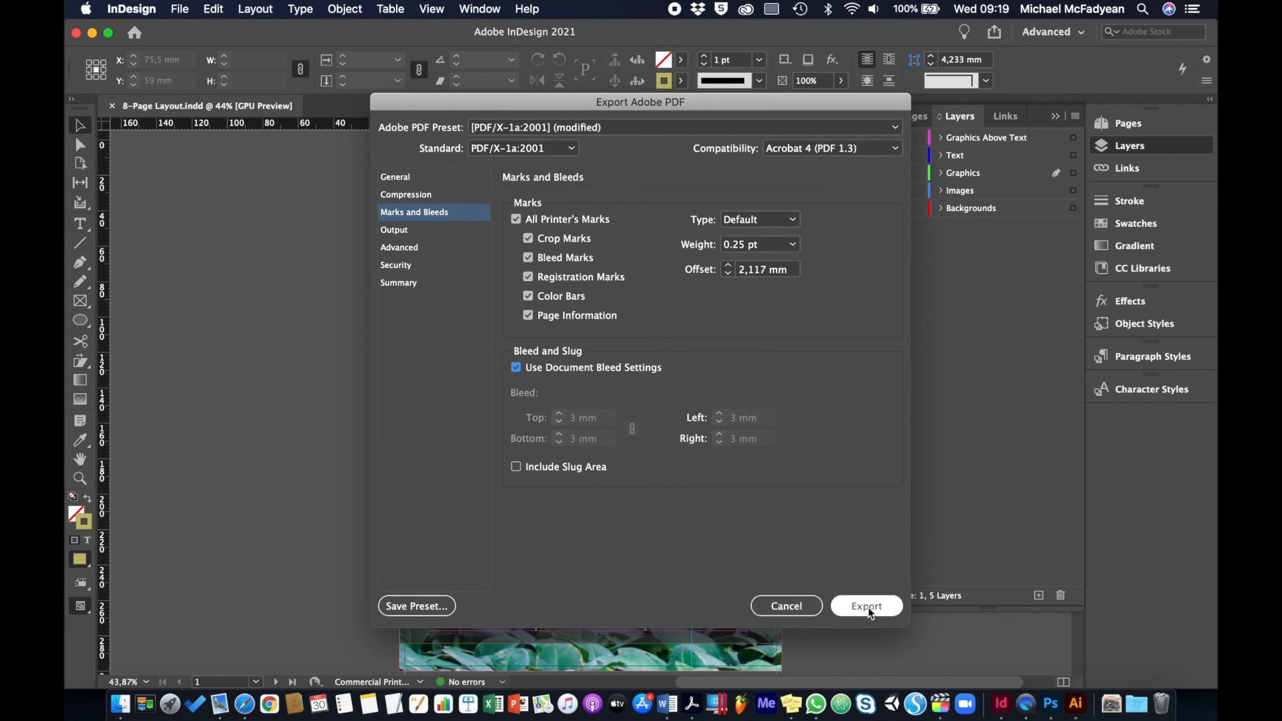
left_click(867, 606)
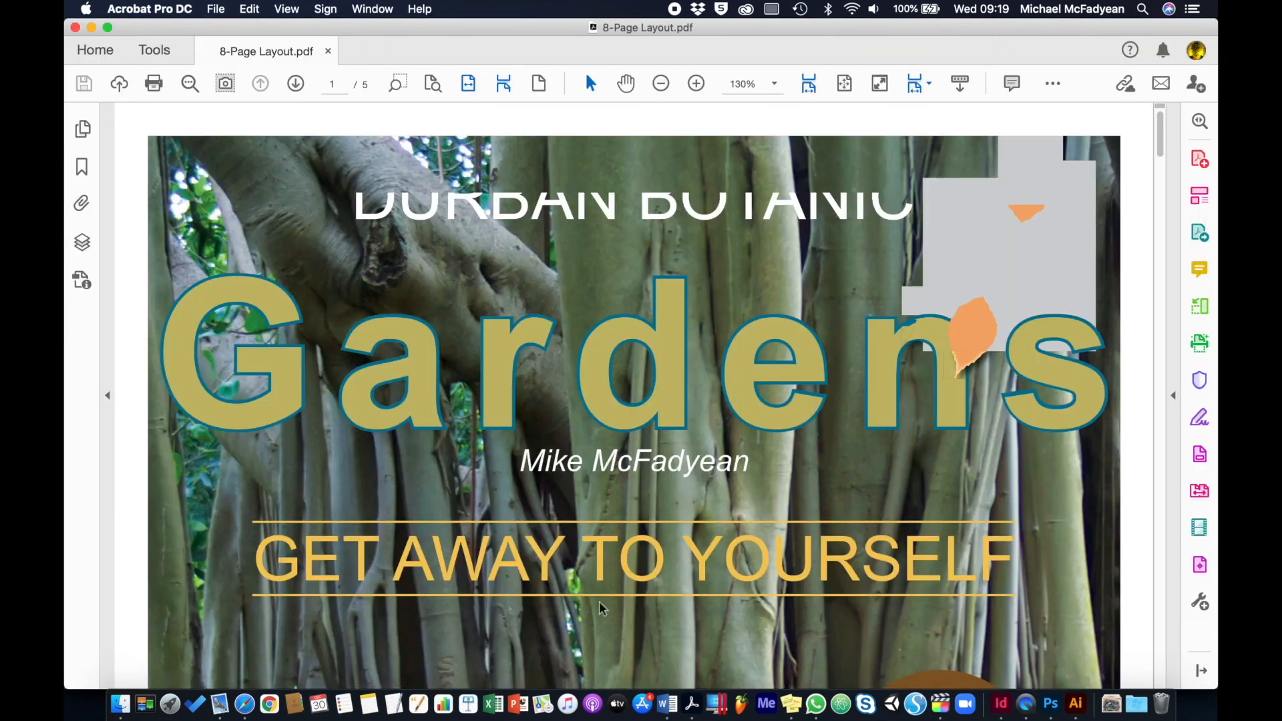
Fit the exported PDF to the window in Acrobat, review all its pages, and close it
left_click(432, 79)
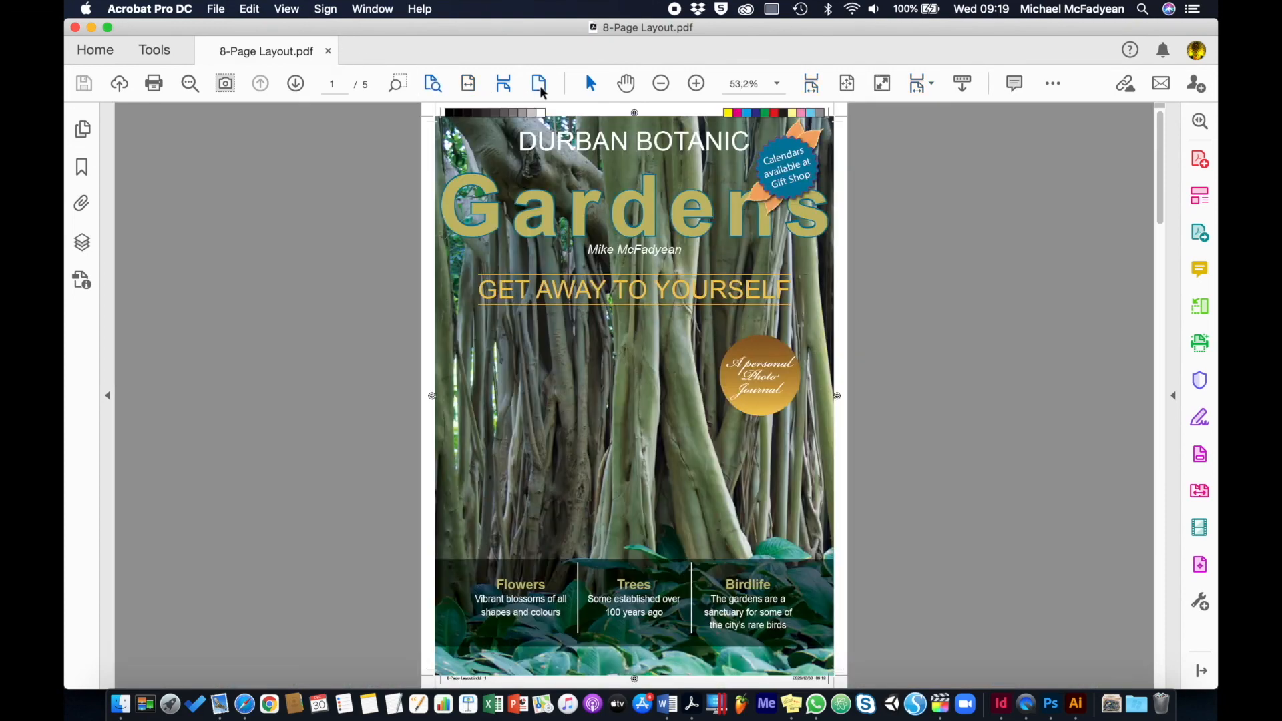
left_click(296, 84)
left_click(296, 84)
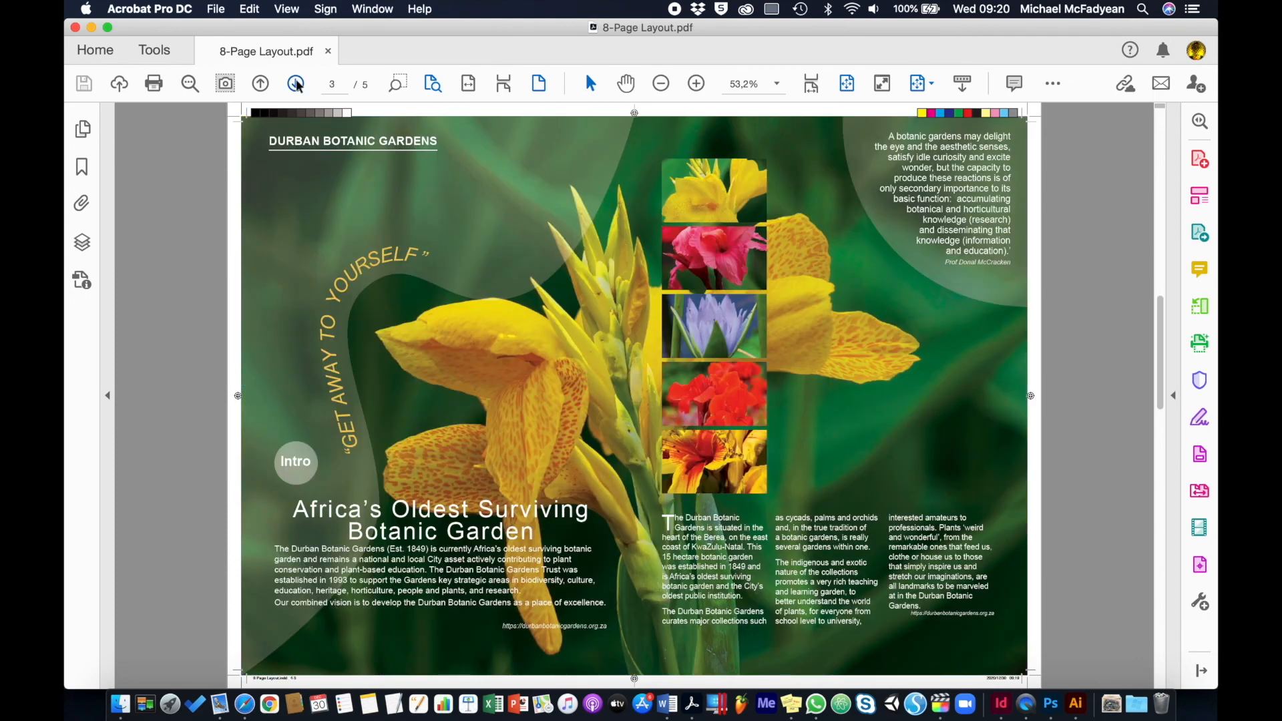
left_click(296, 83)
left_click(295, 83)
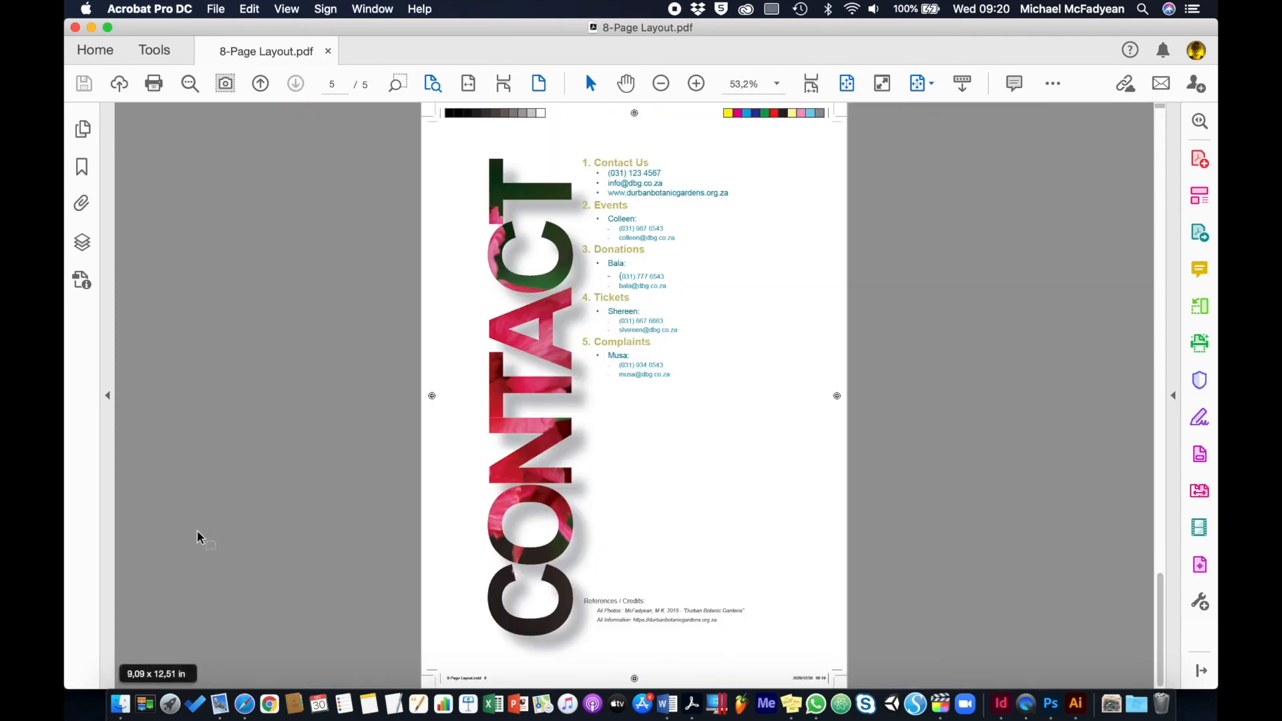
left_click(328, 51)
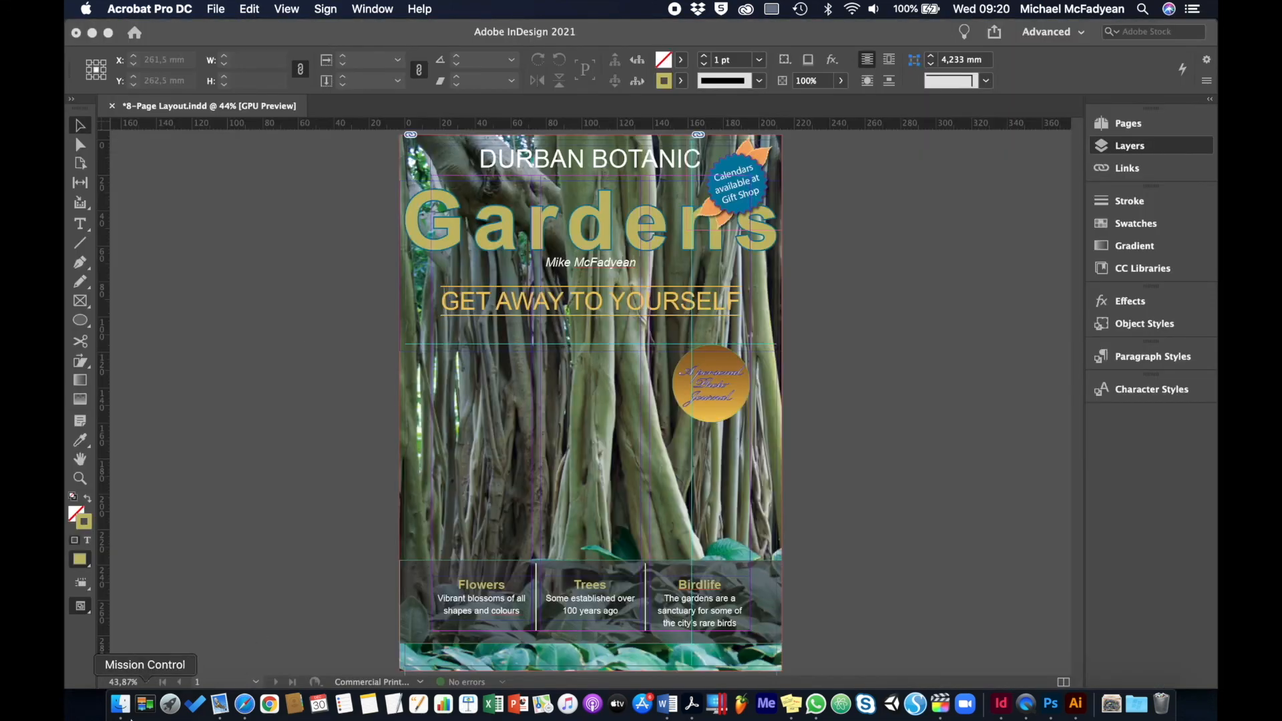
Switch to Finder and open the 8-Page Layout Folder inside the Desktop's "DBG - Final Print Ready Brochure" folder
left_click(119, 704)
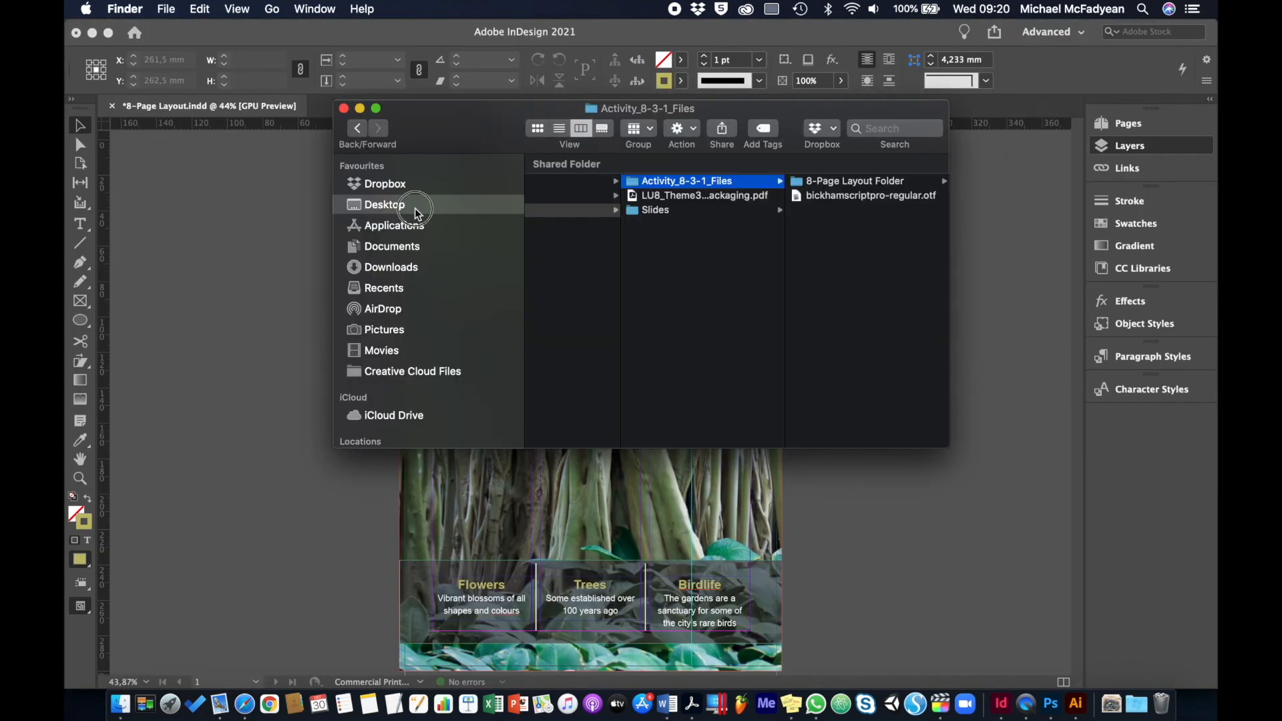
left_click(416, 211)
left_click(591, 211)
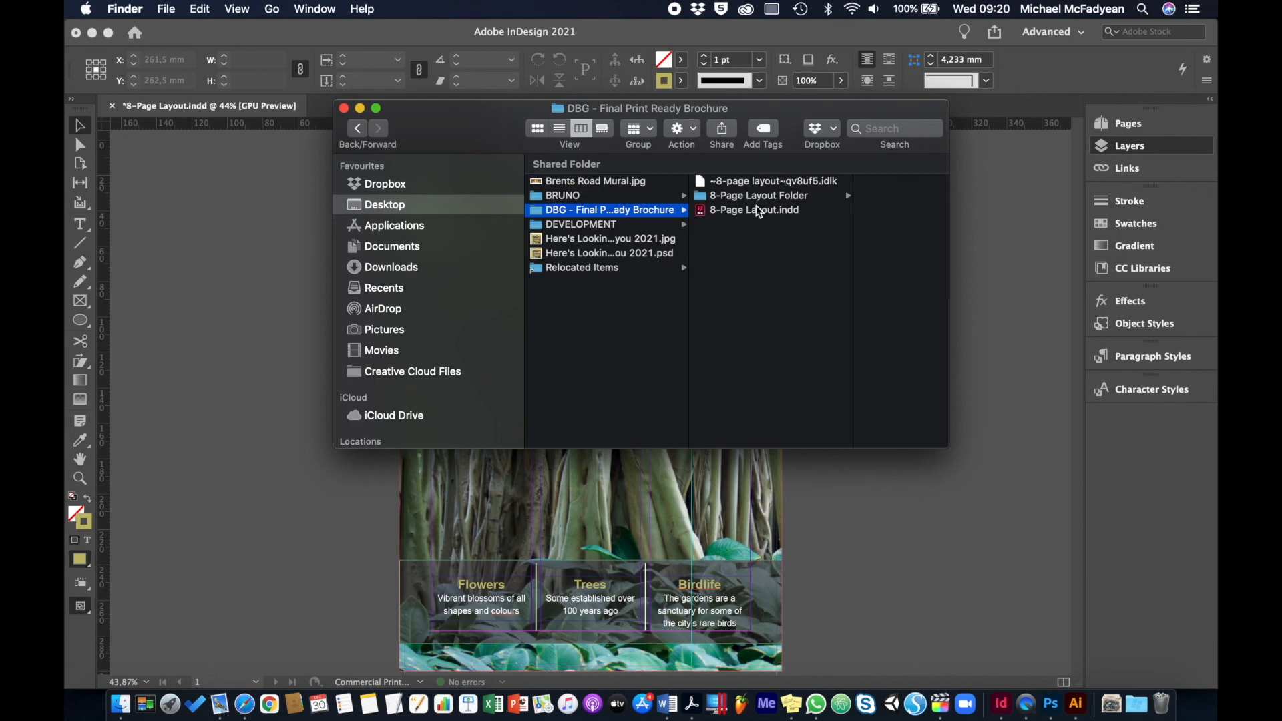
left_click(750, 198)
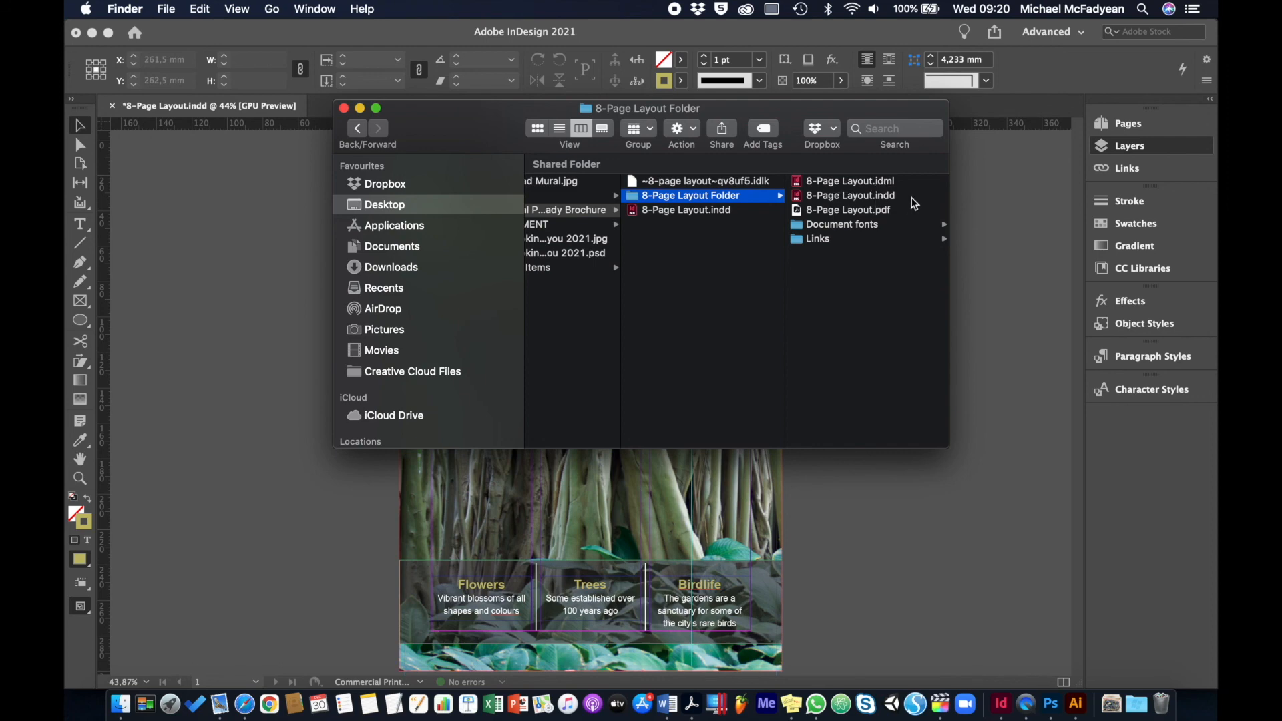
Examine the packaged PDF, the Document fonts and Links folders, and the InDesign file beside the package folder
left_click(865, 212)
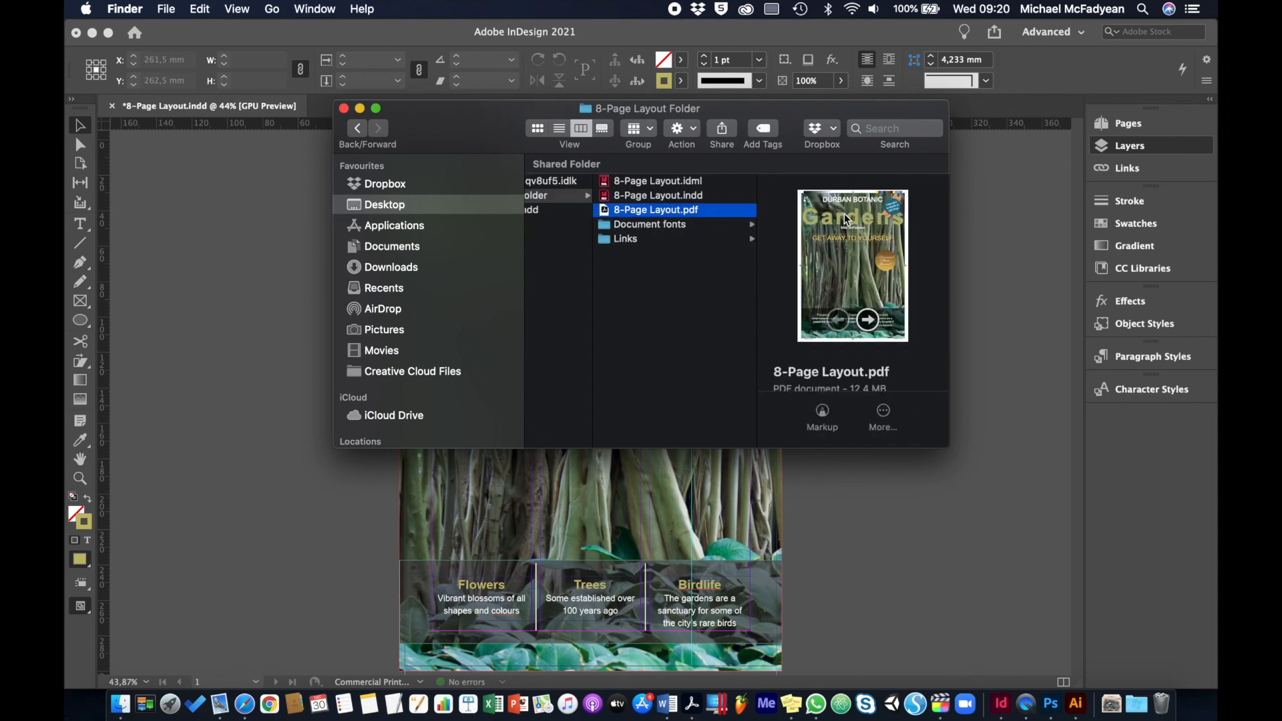
left_click(683, 227)
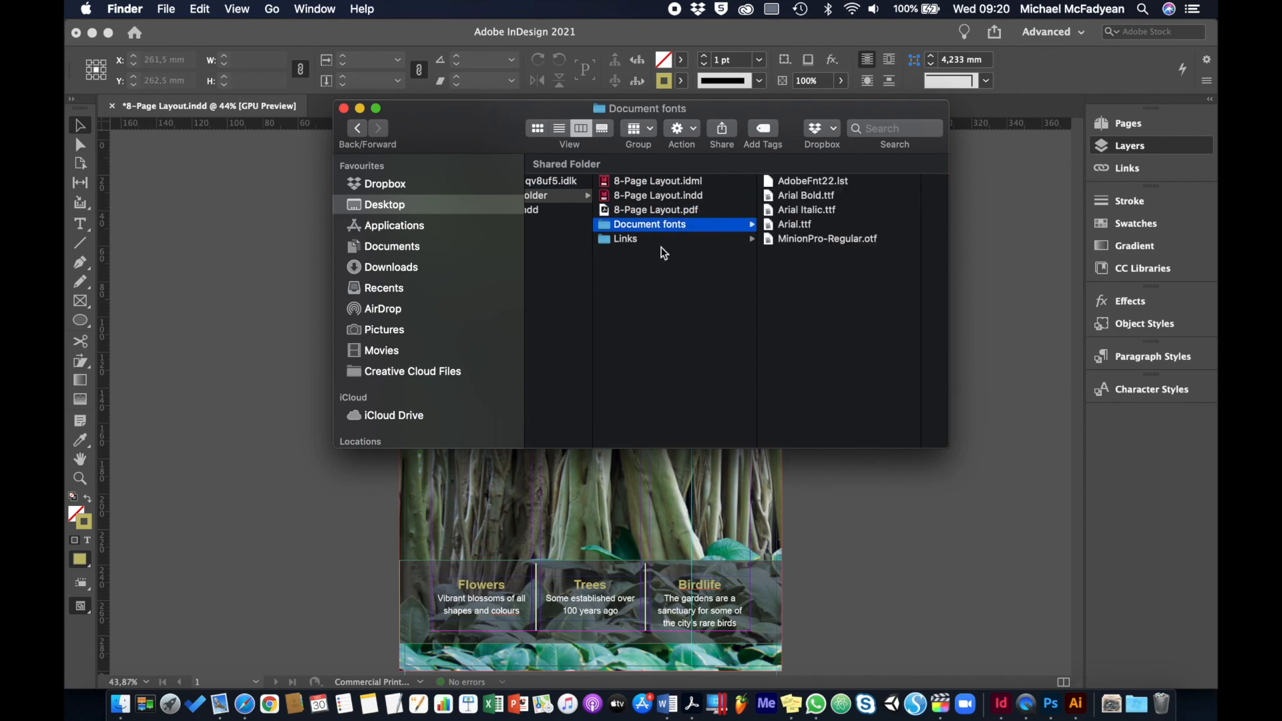
left_click(660, 239)
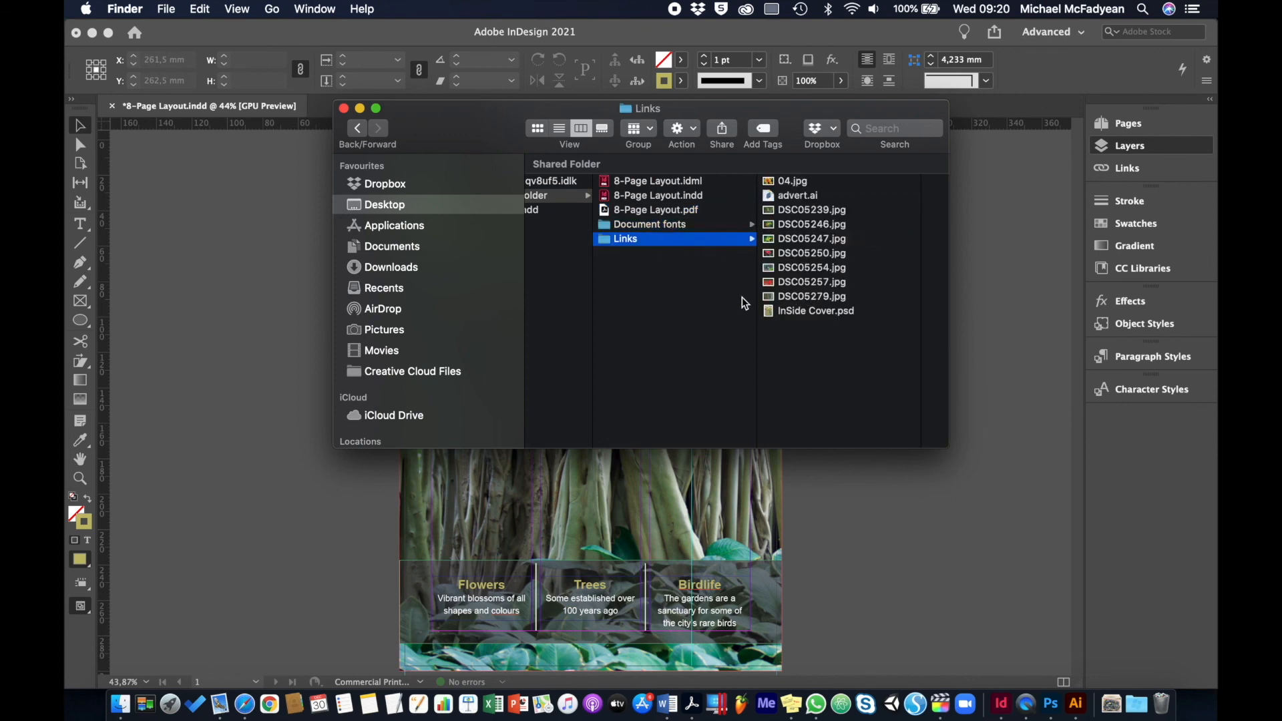
scroll(743, 298, "left", 5)
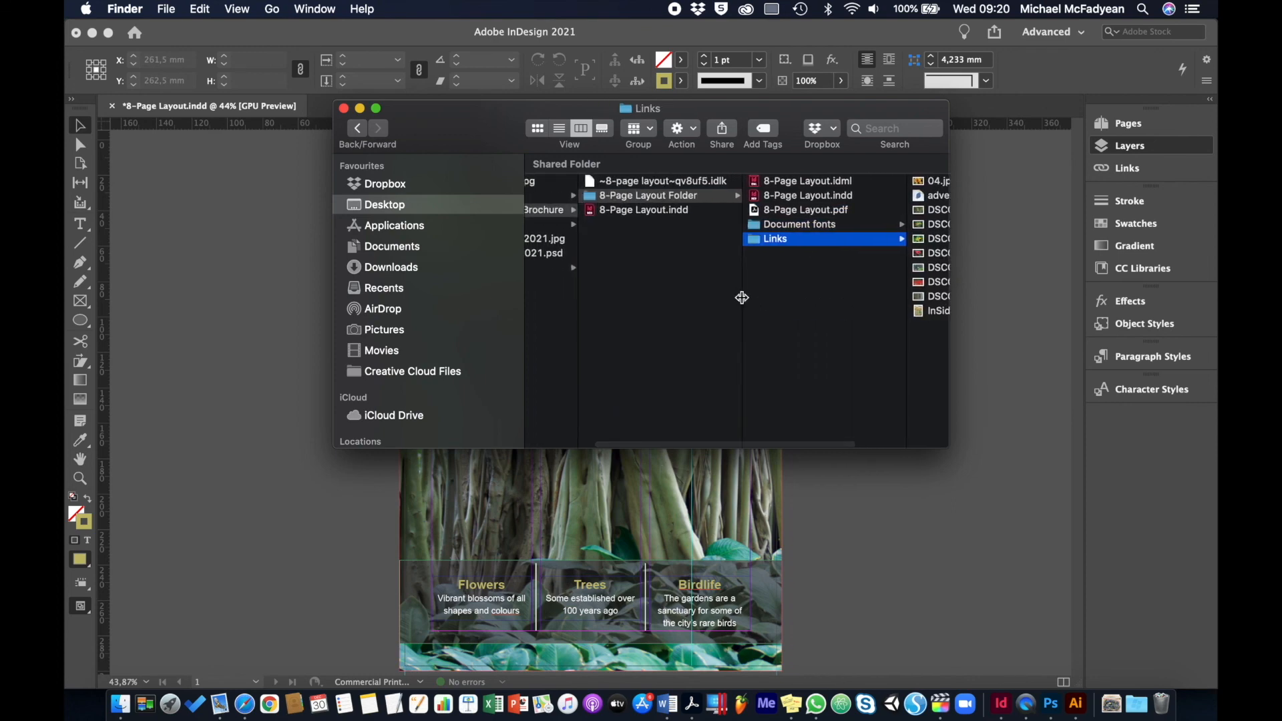
left_click(622, 211)
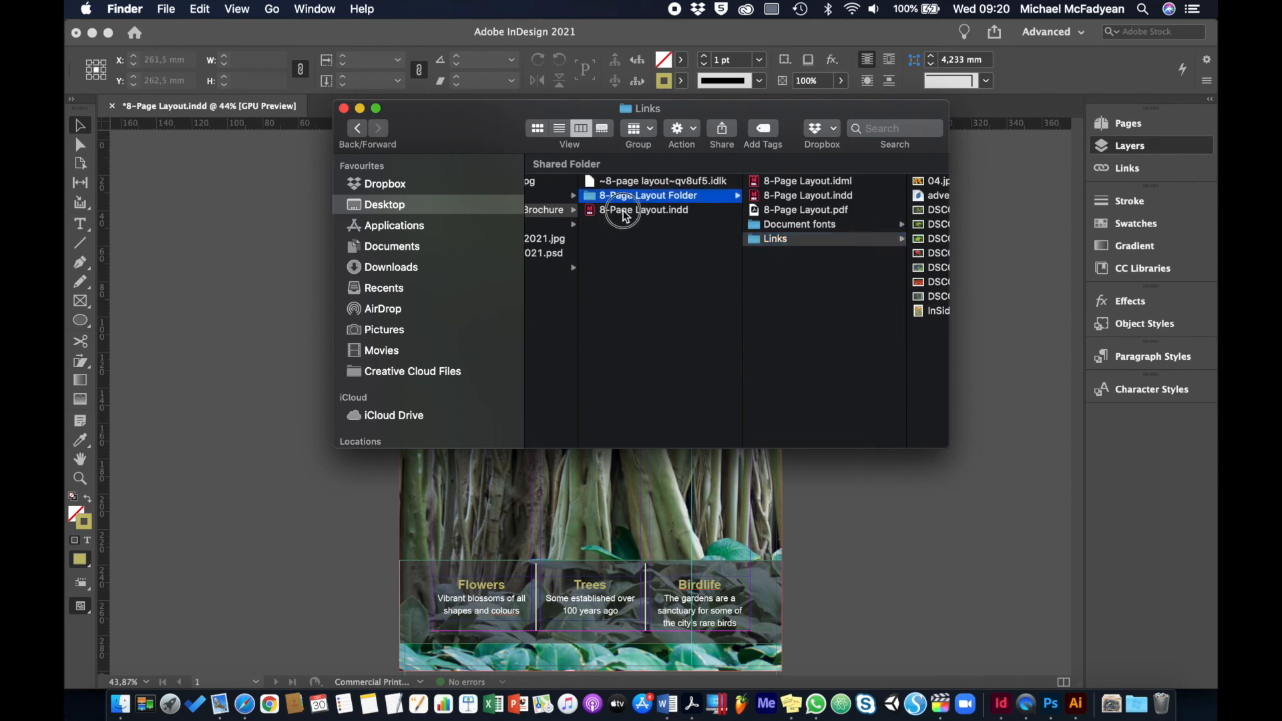
left_click(665, 197)
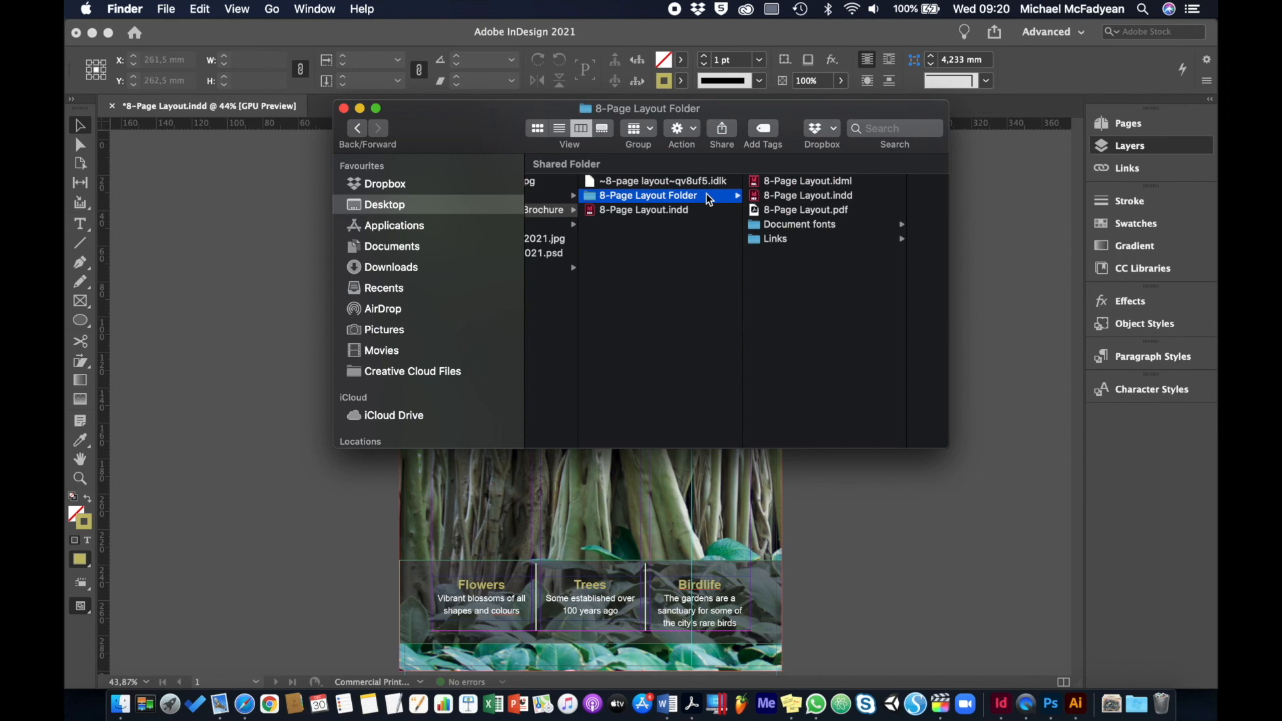
left_click(819, 212)
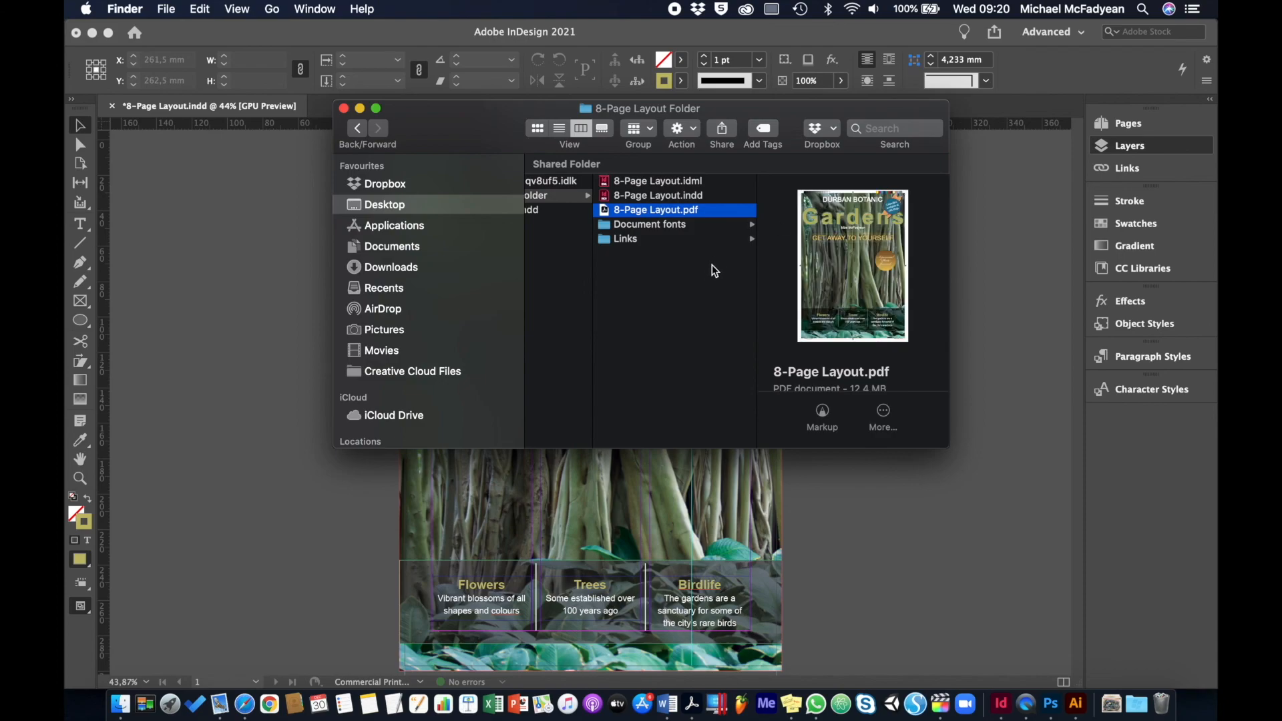